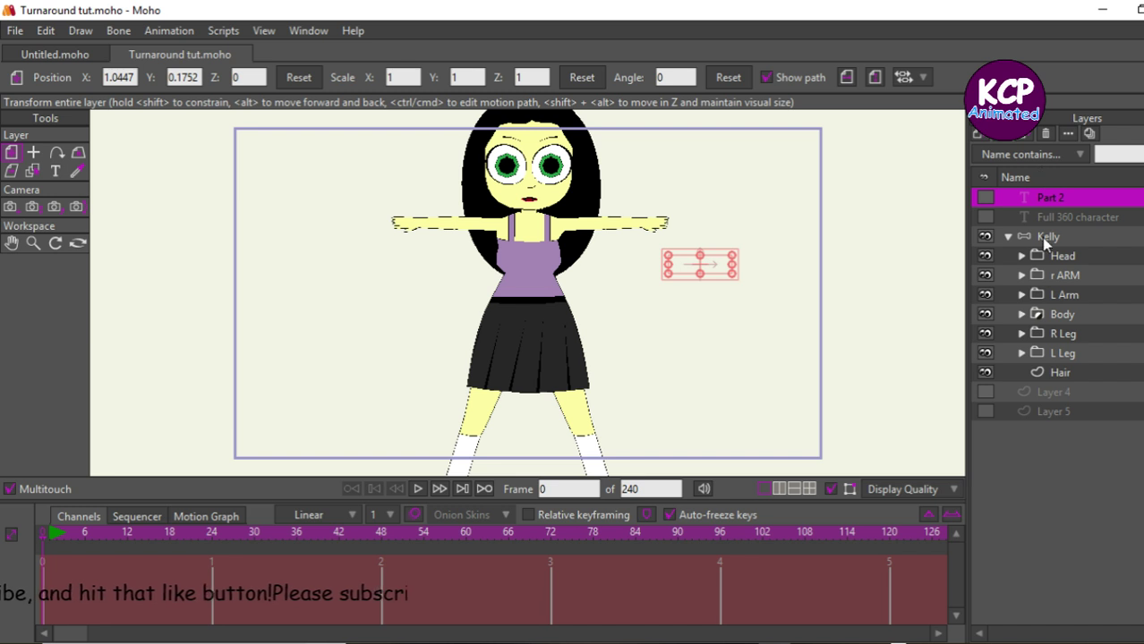
# Step: Collapse the Kelly bone layer and duplicate it five times, up to Kelly 6
pyautogui.click(1045, 238)
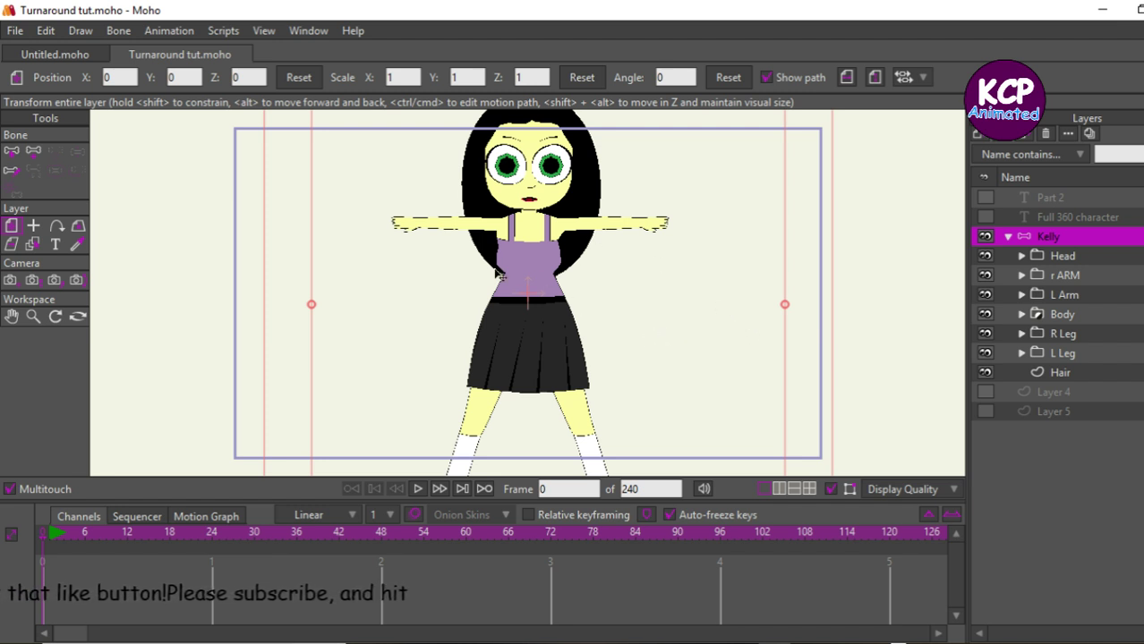
pyautogui.click(1007, 236)
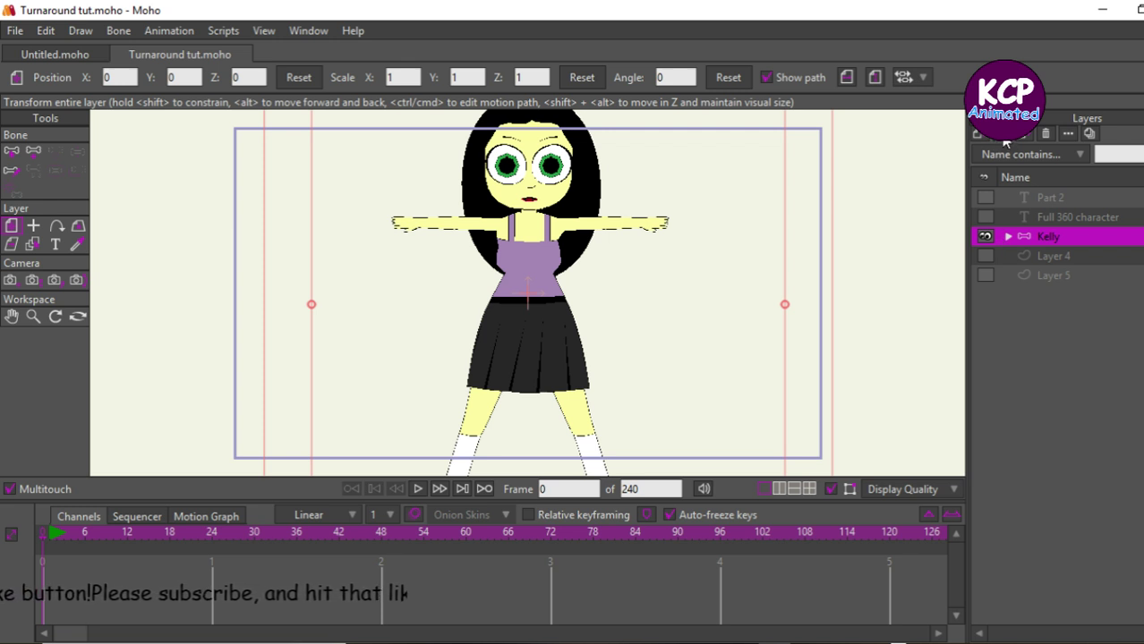
pyautogui.click(1003, 136)
pyautogui.click(1003, 136)
pyautogui.click(1003, 136)
pyautogui.click(1003, 136)
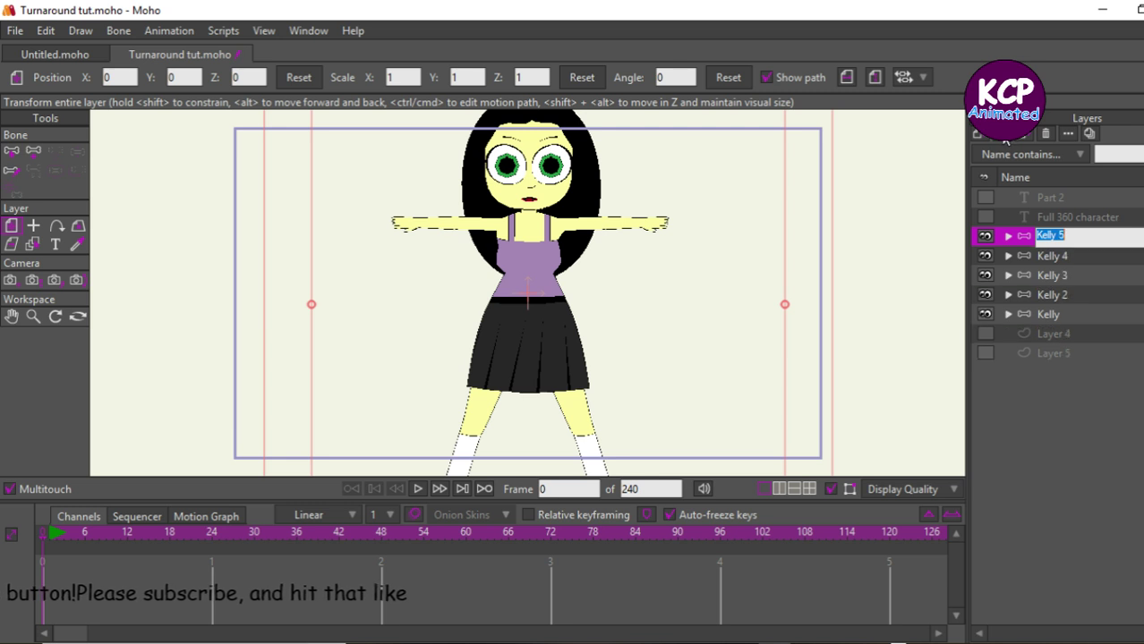
pyautogui.click(1003, 136)
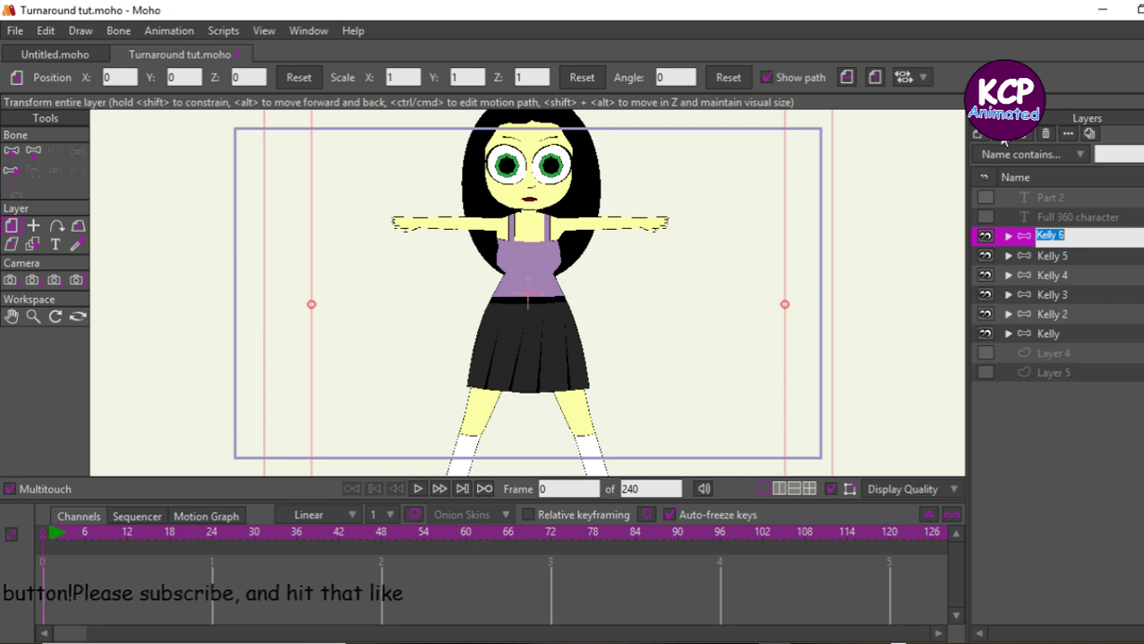
# Step: Group all six Kelly bone layers together and convert the new group to a switch layer
pyautogui.click(1063, 332)
pyautogui.keyDown('shift'); pyautogui.click(1061, 235); pyautogui.keyUp('shift')
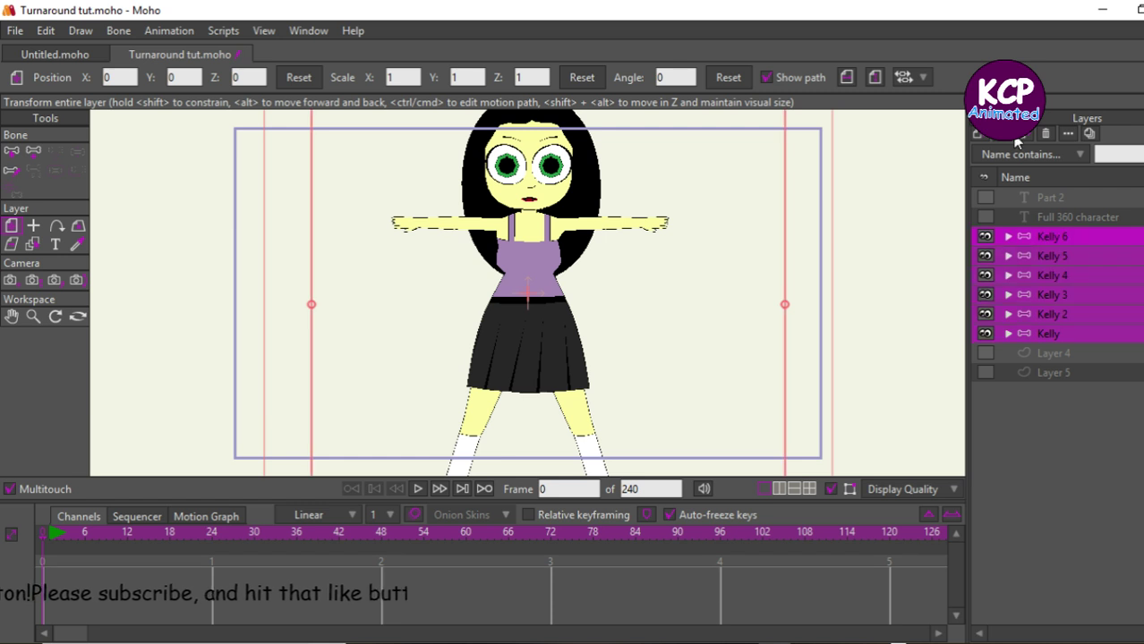
pyautogui.click(985, 137)
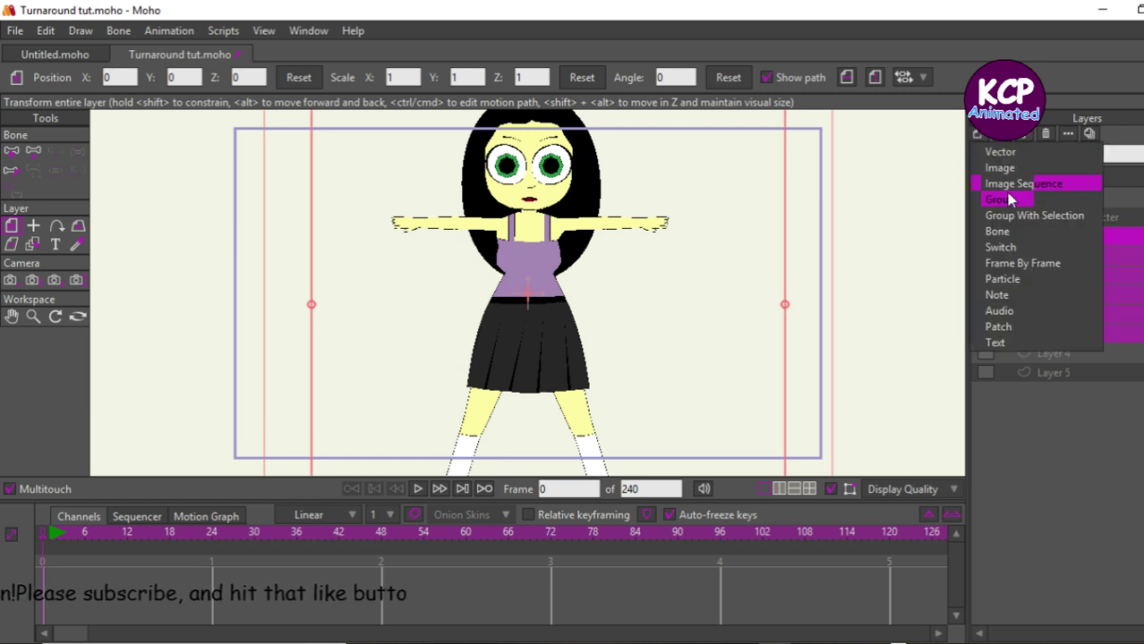
pyautogui.click(1009, 217)
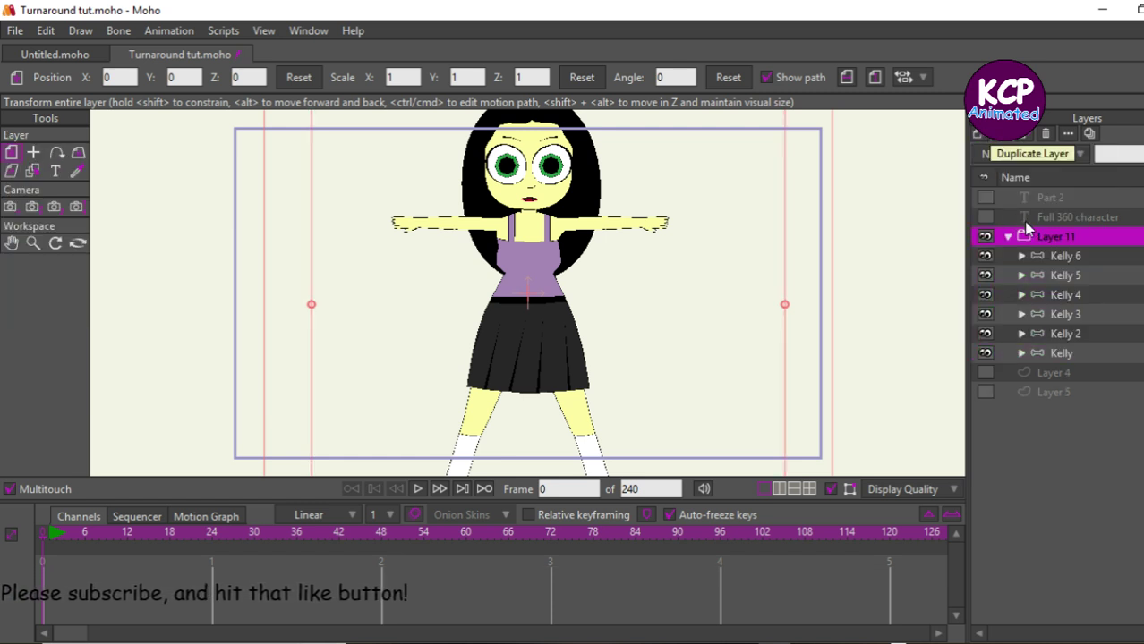
pyautogui.rightClick(1039, 237)
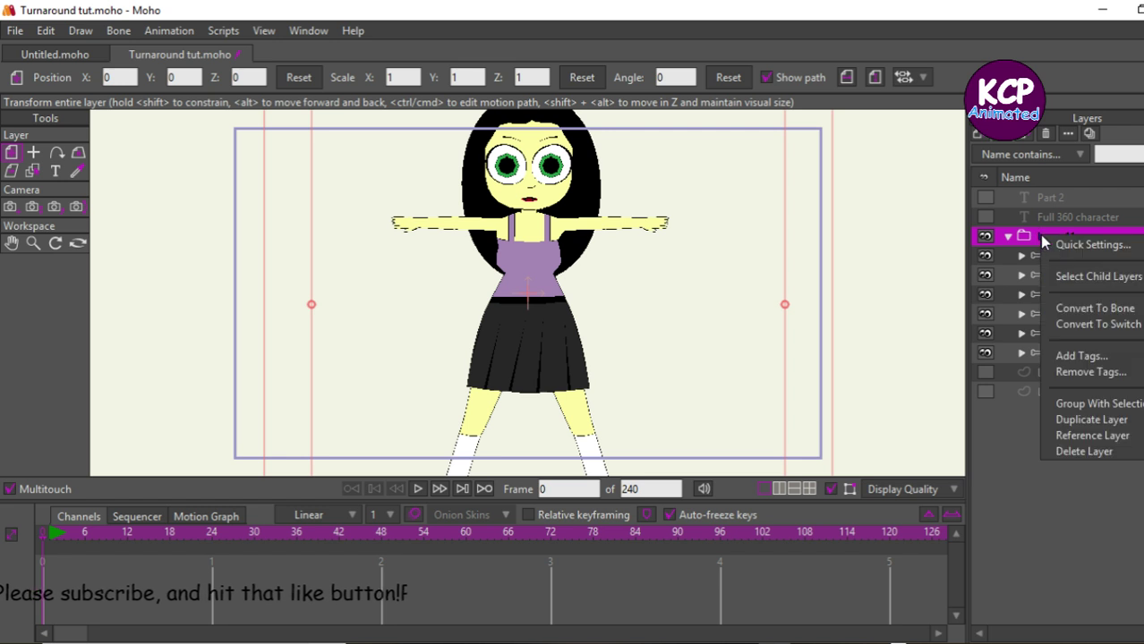
pyautogui.click(1085, 323)
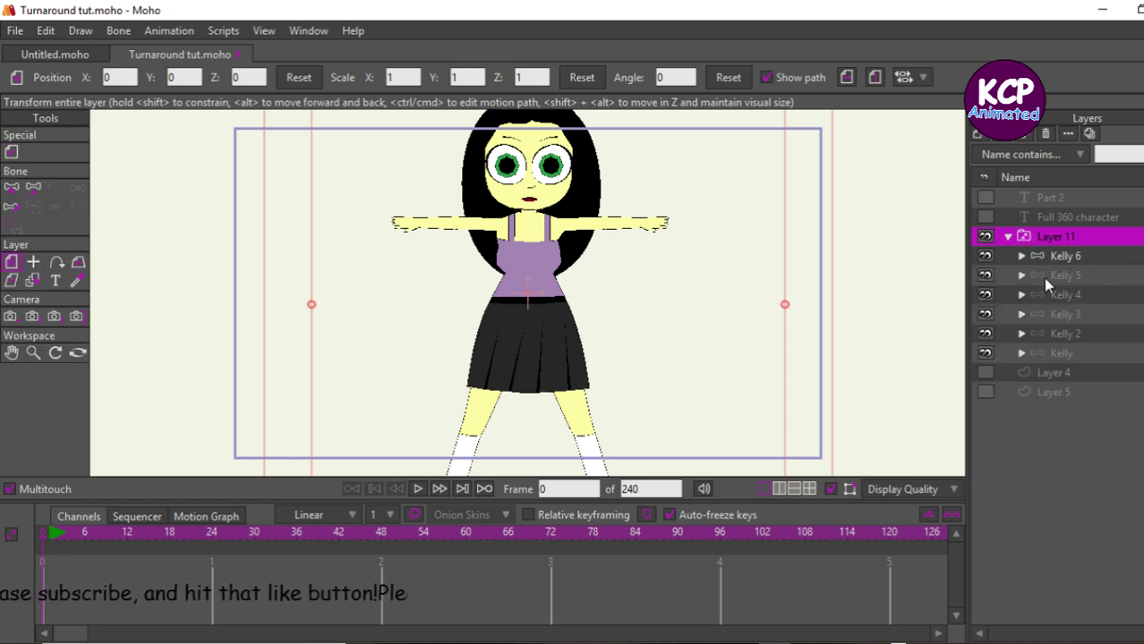
# Step: Rename the new switch layer as Kelly
pyautogui.doubleClick(1065, 235)
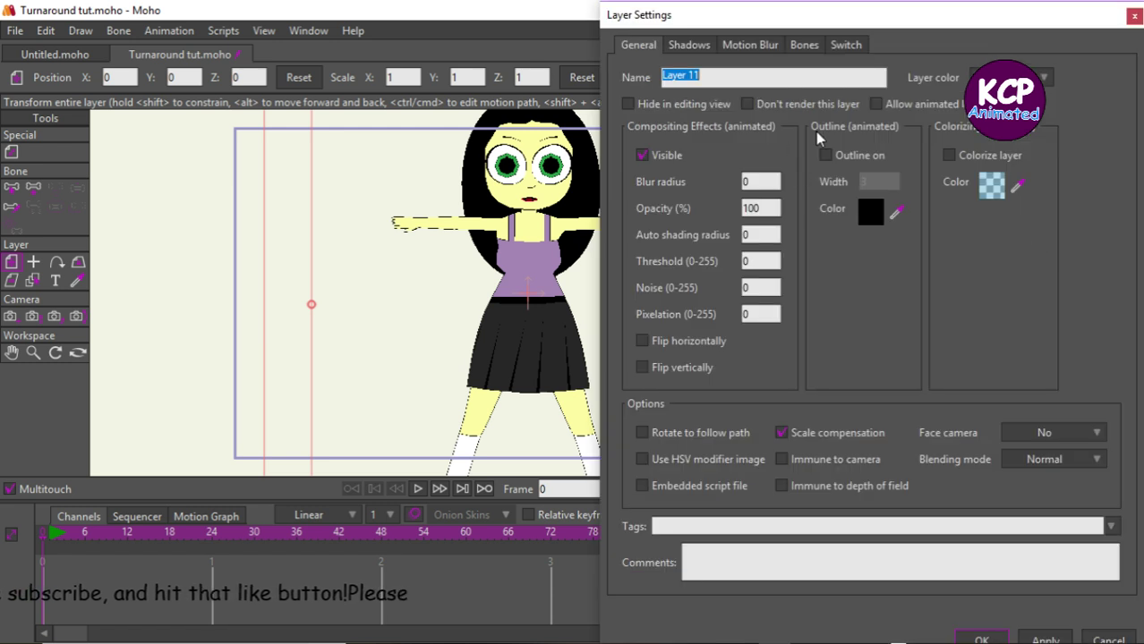
pyautogui.write('Kelly')
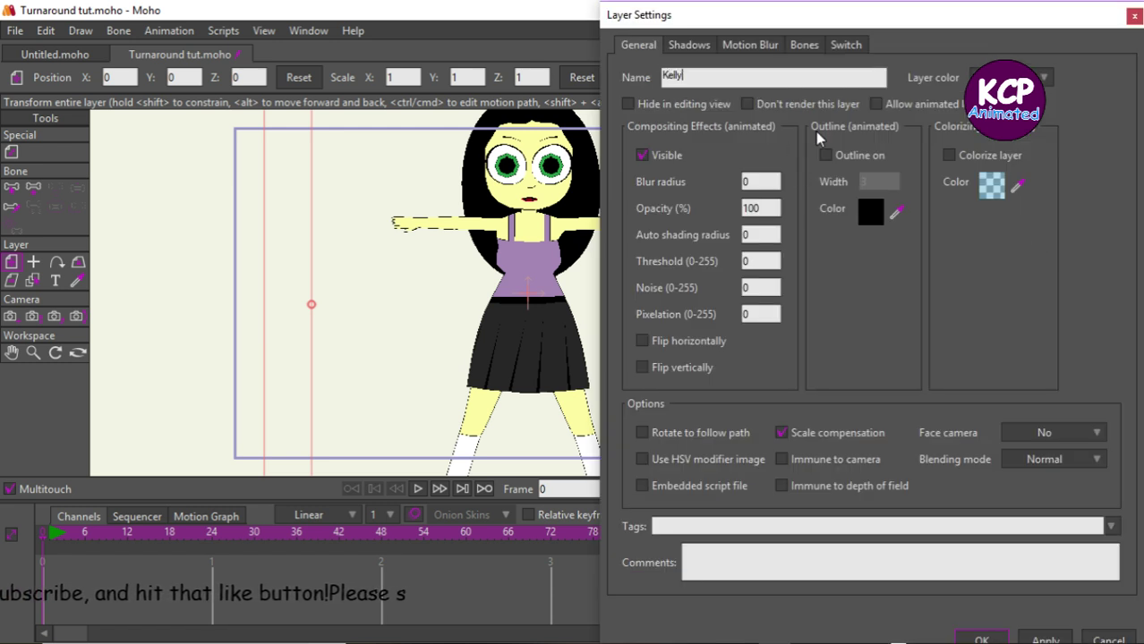
pyautogui.press('Return')
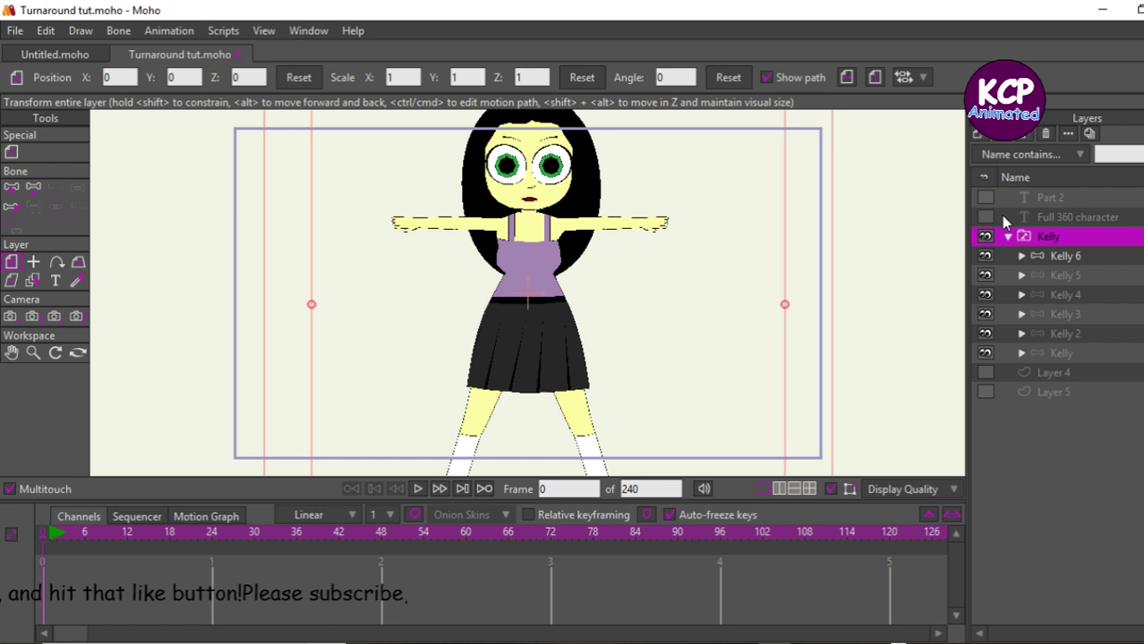
pyautogui.rightClick(1029, 244)
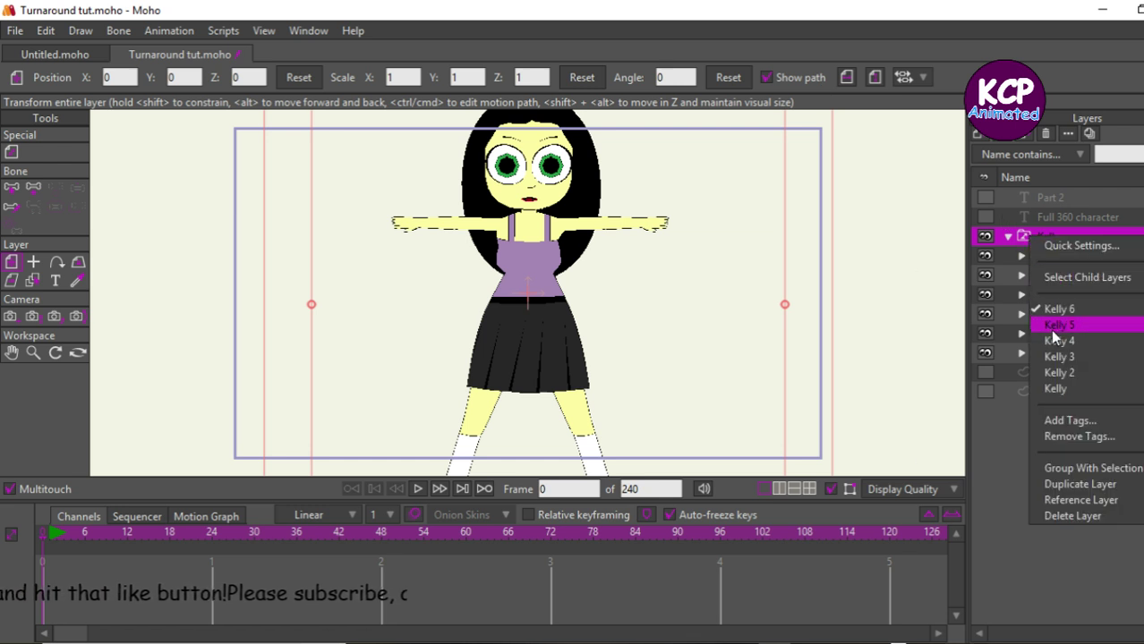
pyautogui.moveTo(1042, 280)
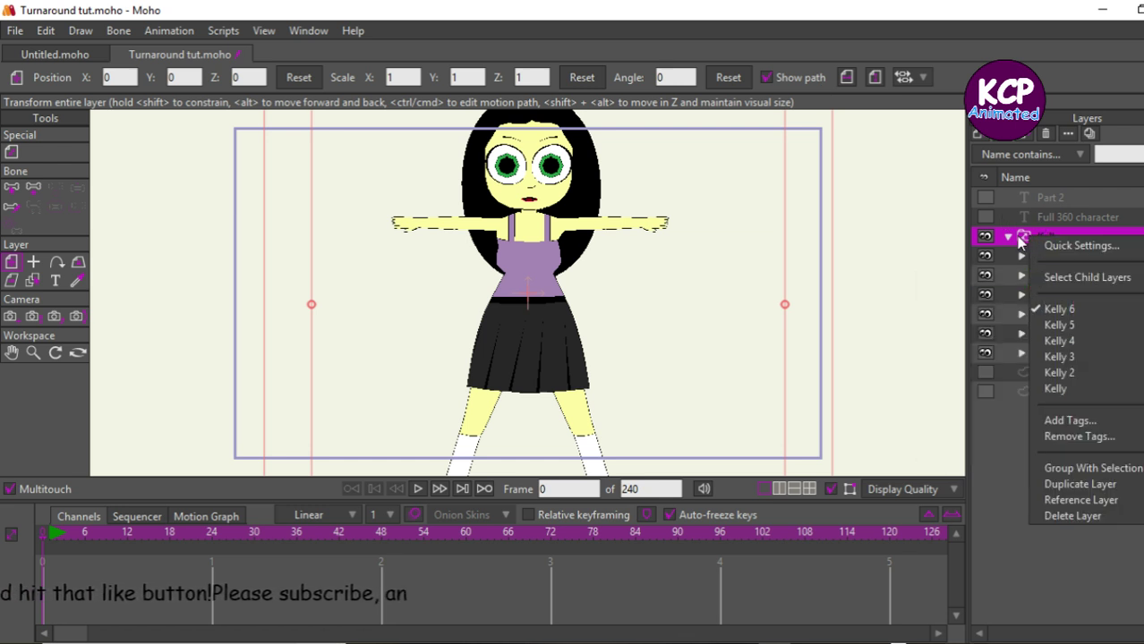
pyautogui.click(1022, 243)
# Step: Rename the child layer Kelly 6 as Front and Kelly 5 as Back
pyautogui.doubleClick(1054, 254)
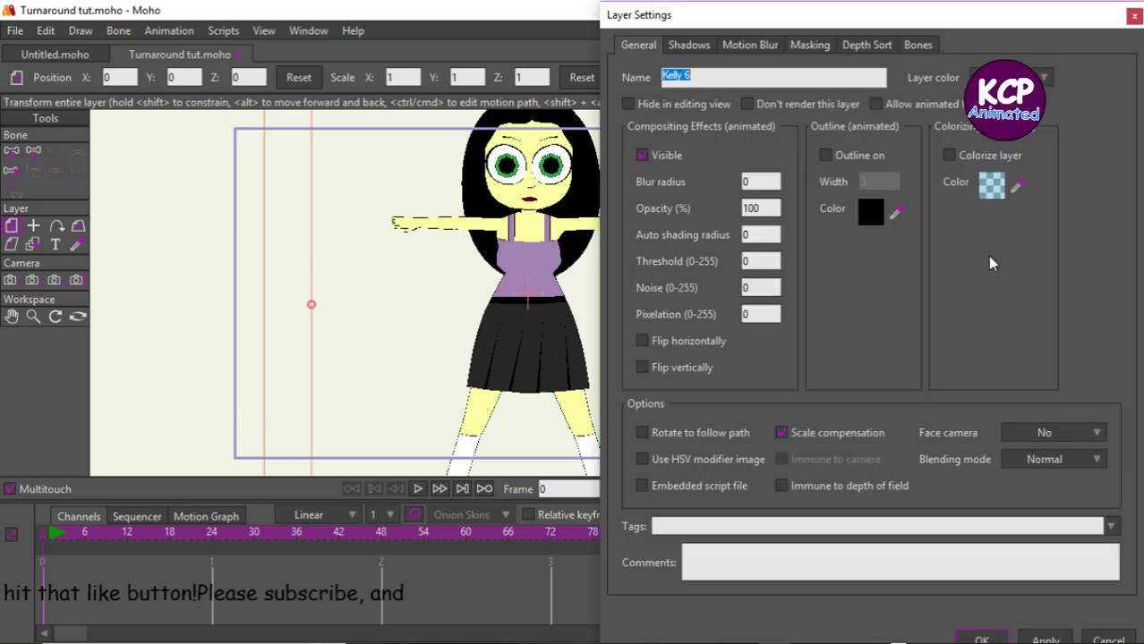
pyautogui.write('F')
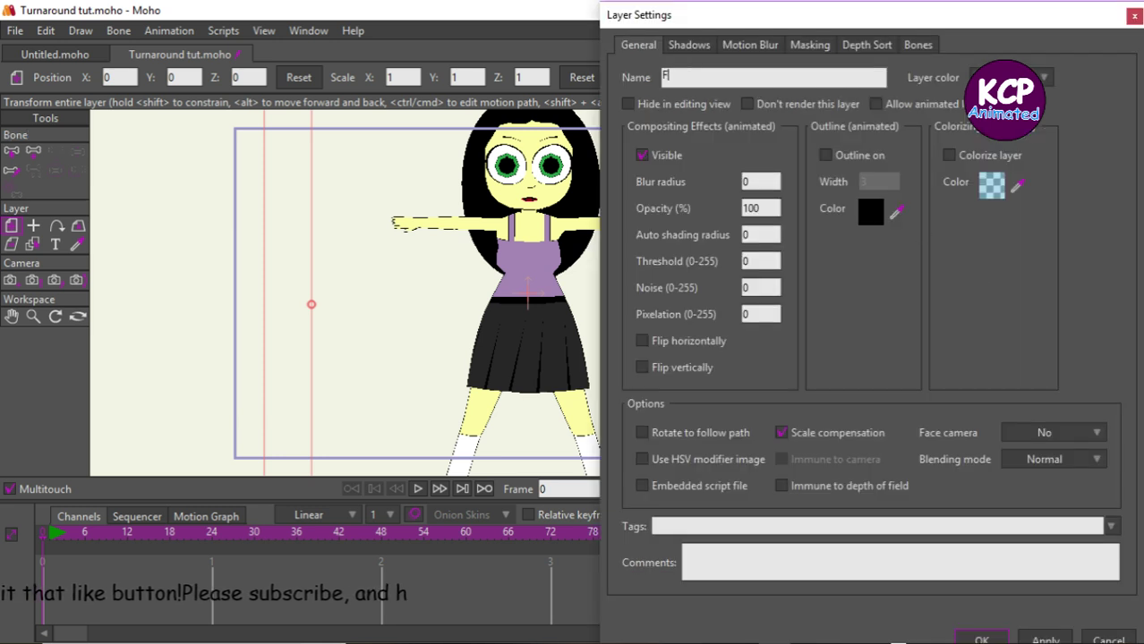
pyautogui.write('ront')
pyautogui.press('Return')
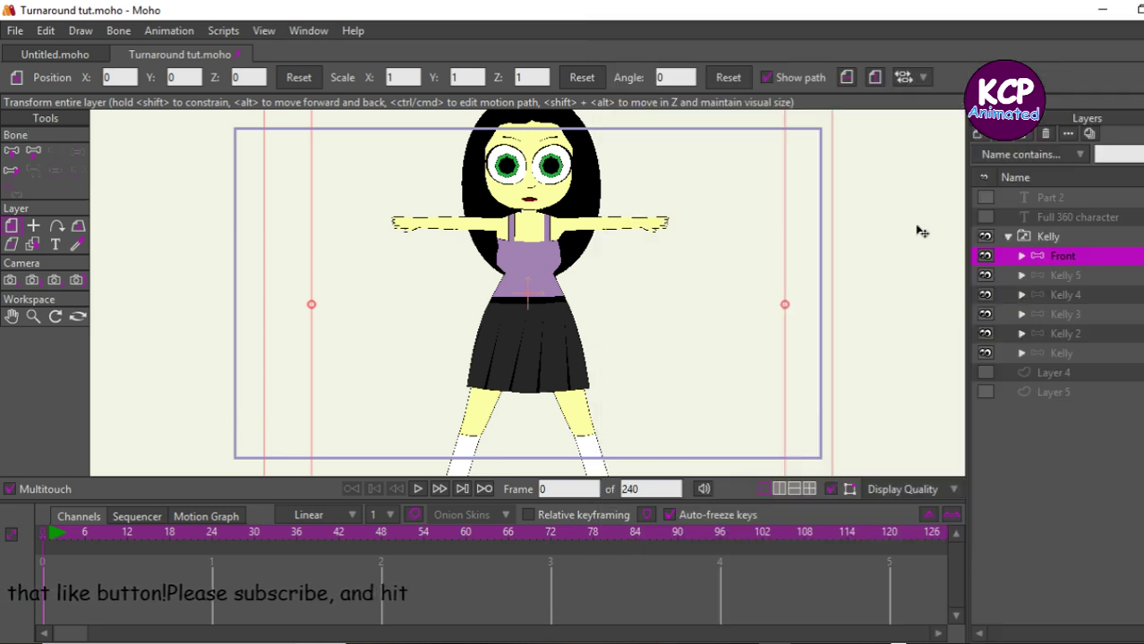
pyautogui.doubleClick(1072, 274)
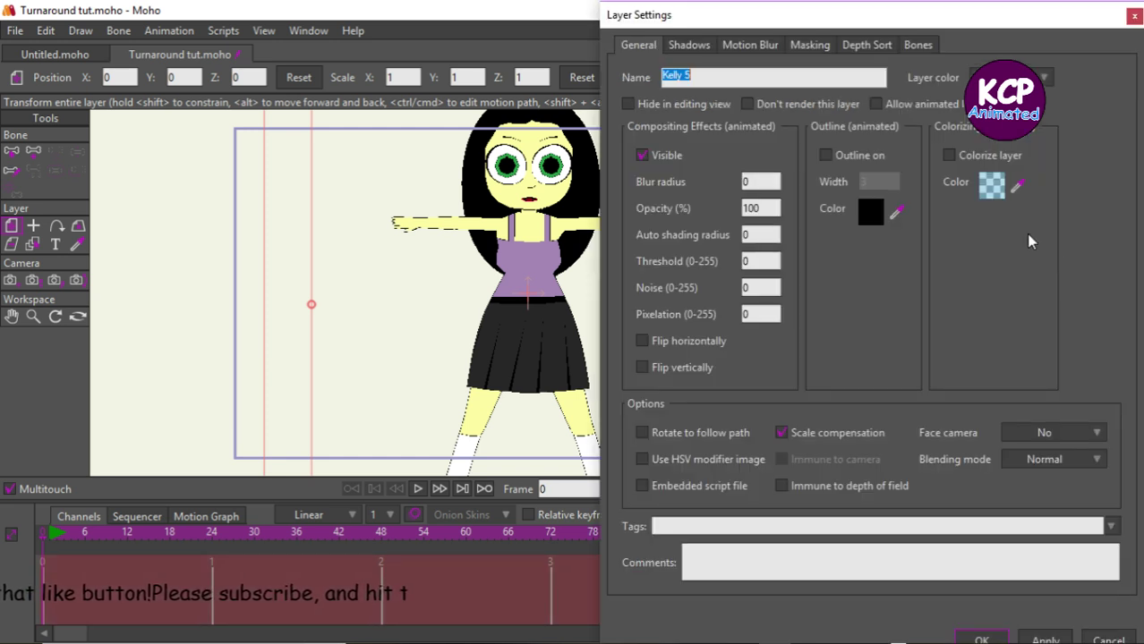
pyautogui.write('Back')
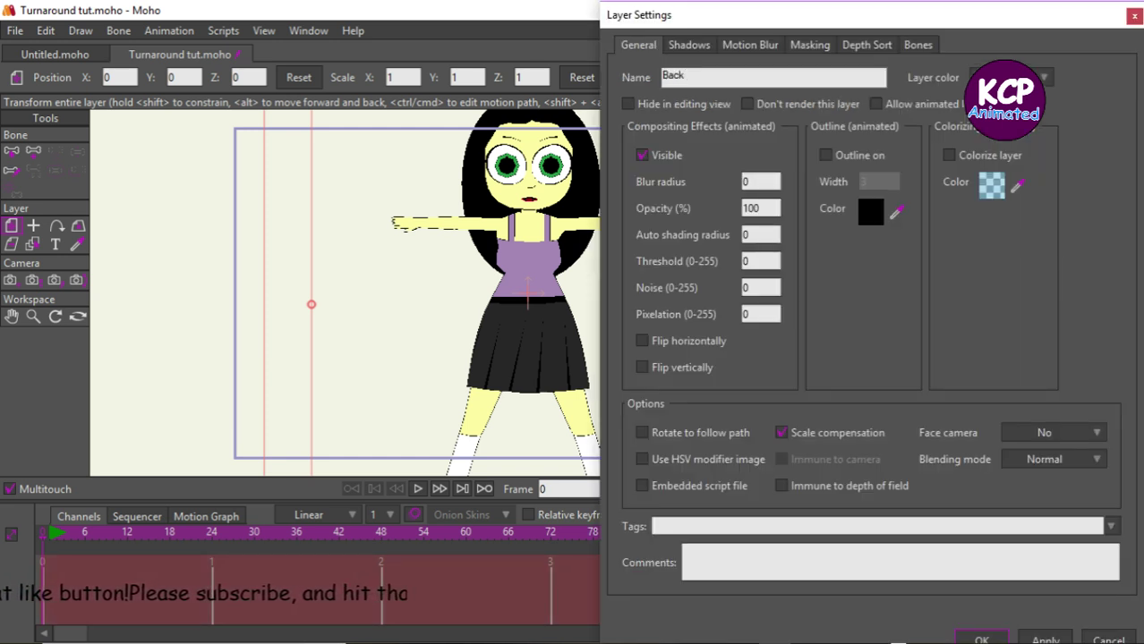
pyautogui.press('Return')
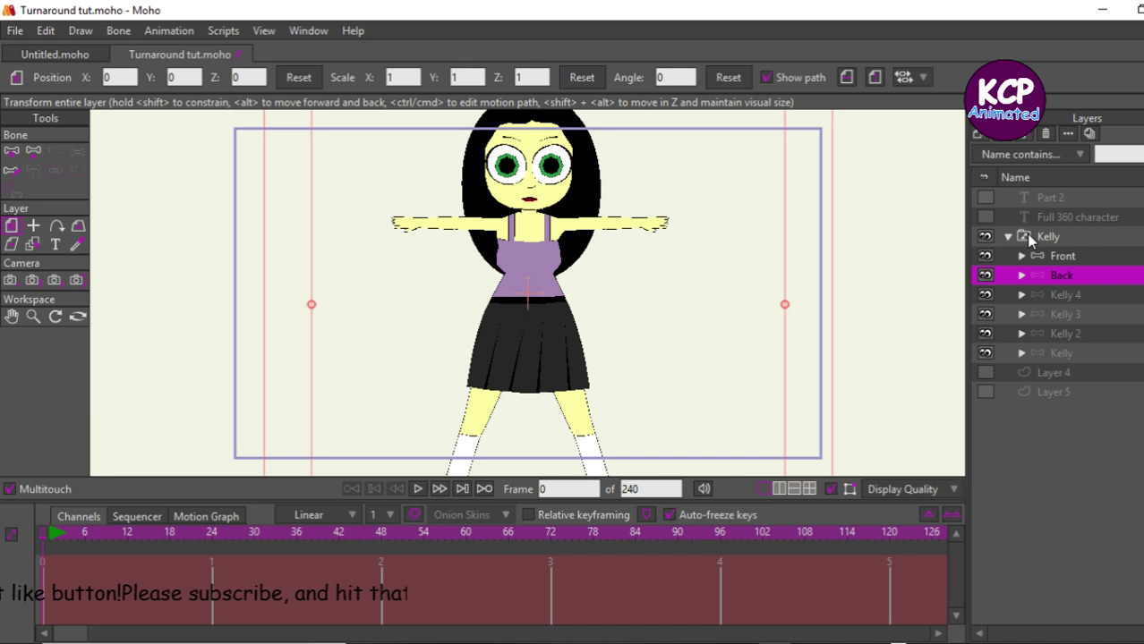
# Step: Rename the child layer Kelly 4 as L Side 90
pyautogui.doubleClick(1073, 297)
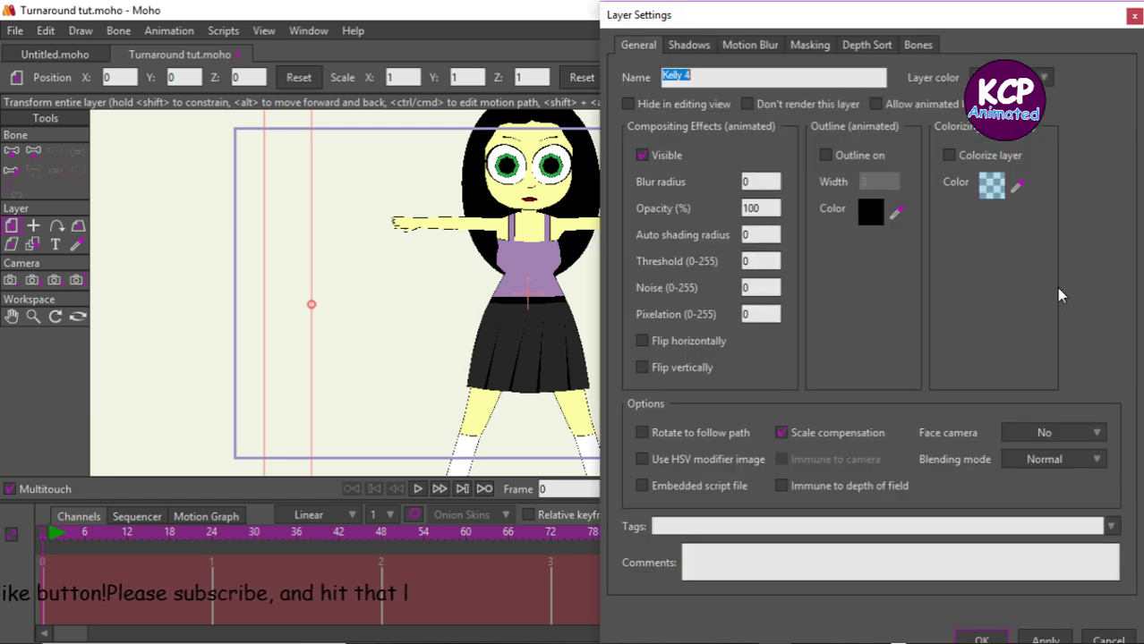
pyautogui.write('L')
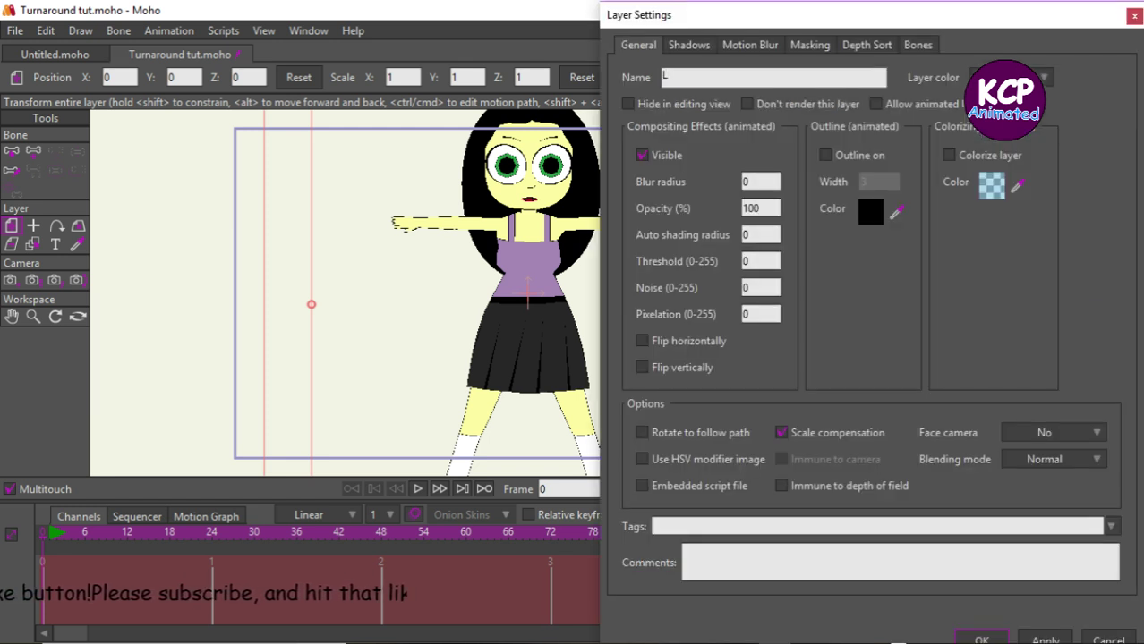
pyautogui.write(' Side ')
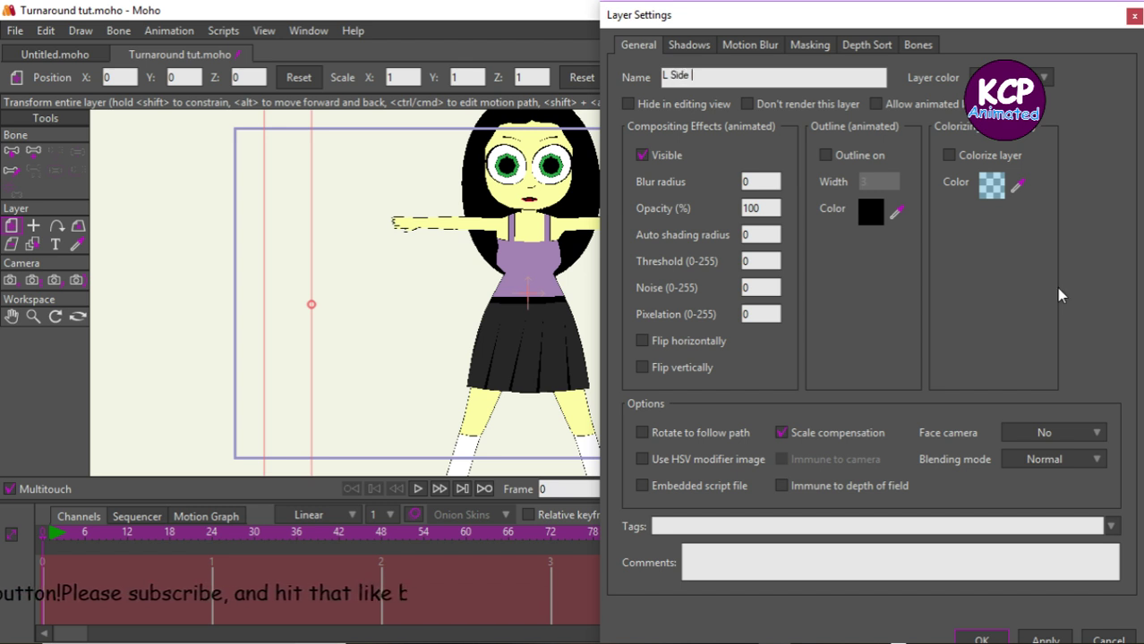
pyautogui.write('90')
pyautogui.press('Return')
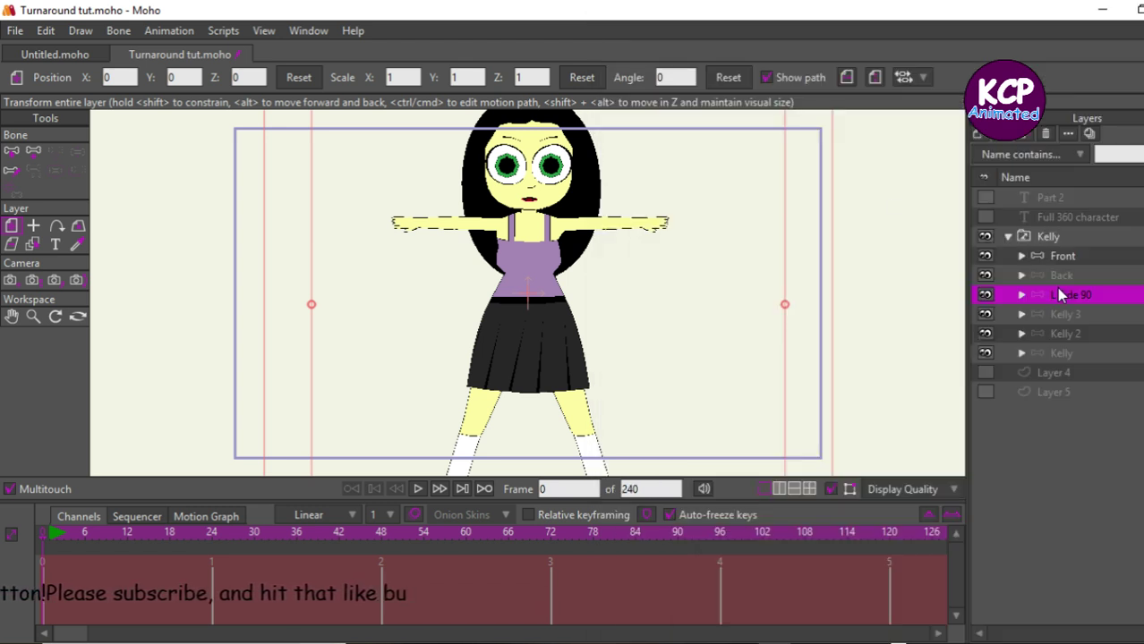
# Step: Rename the child layer Kelly 3 as R Side 90
pyautogui.click(1067, 313)
pyautogui.doubleClick(1071, 312)
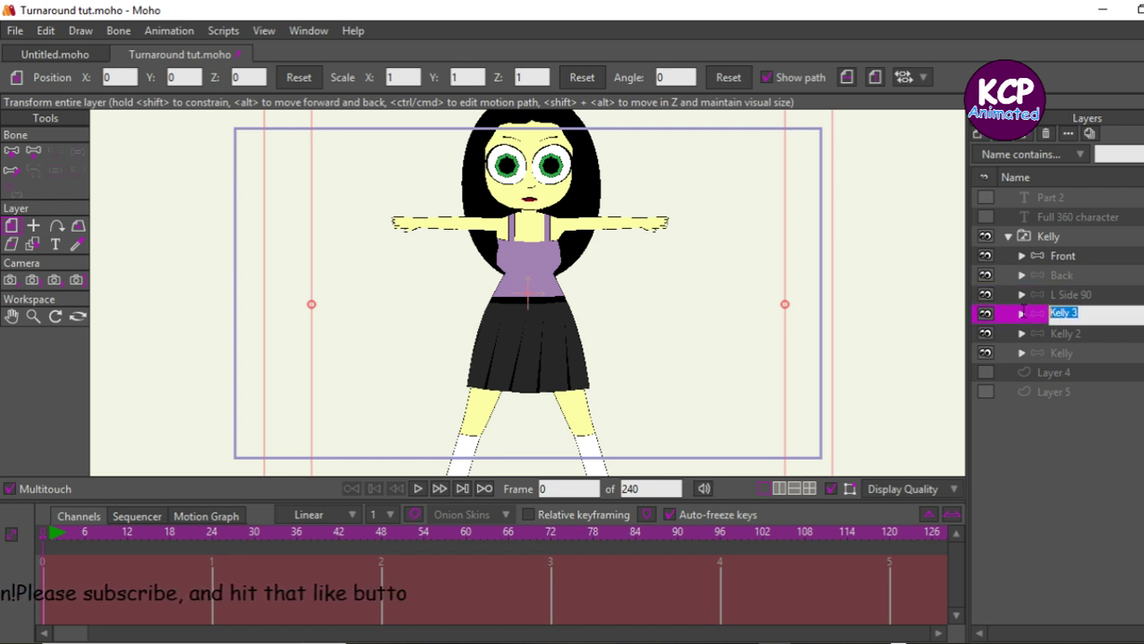
pyautogui.write('R')
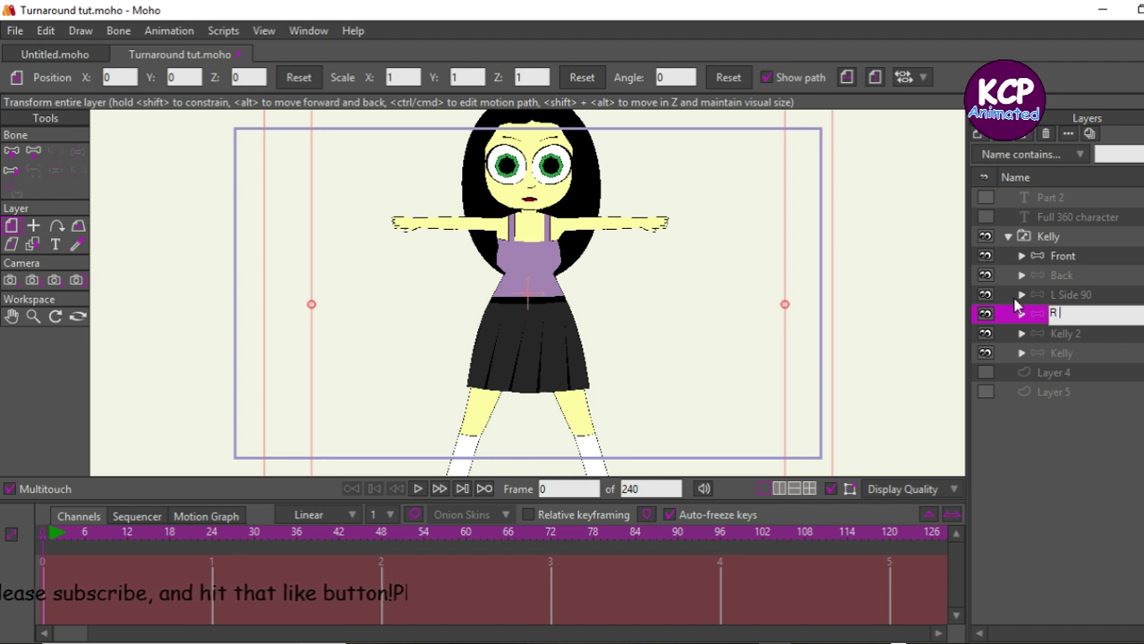
pyautogui.write(' Side ')
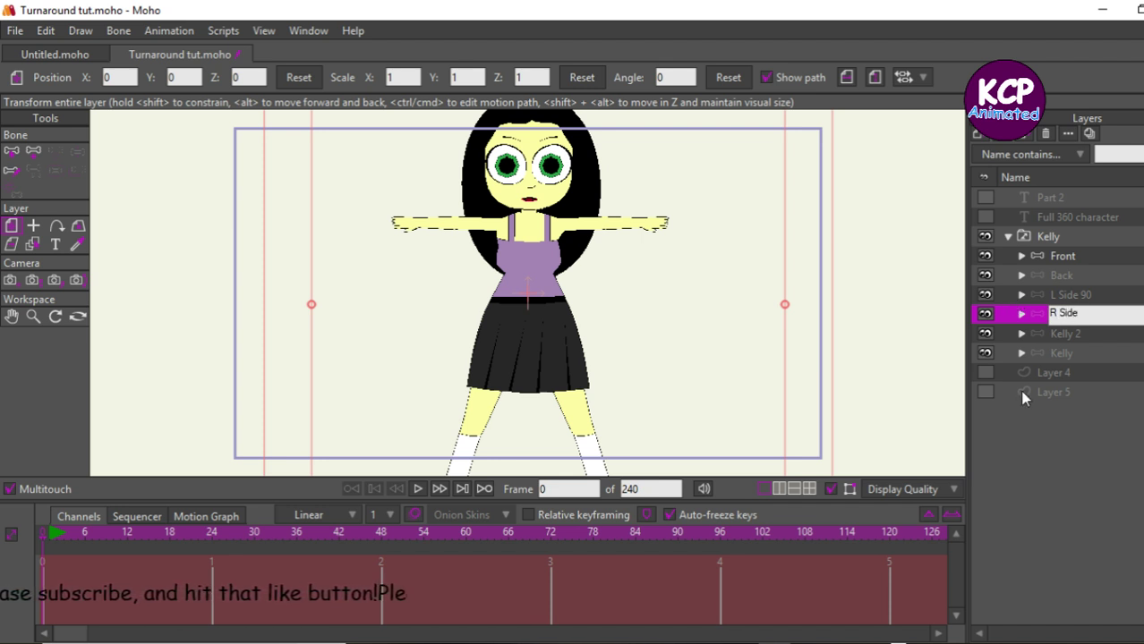
pyautogui.write('90')
pyautogui.press('Return')
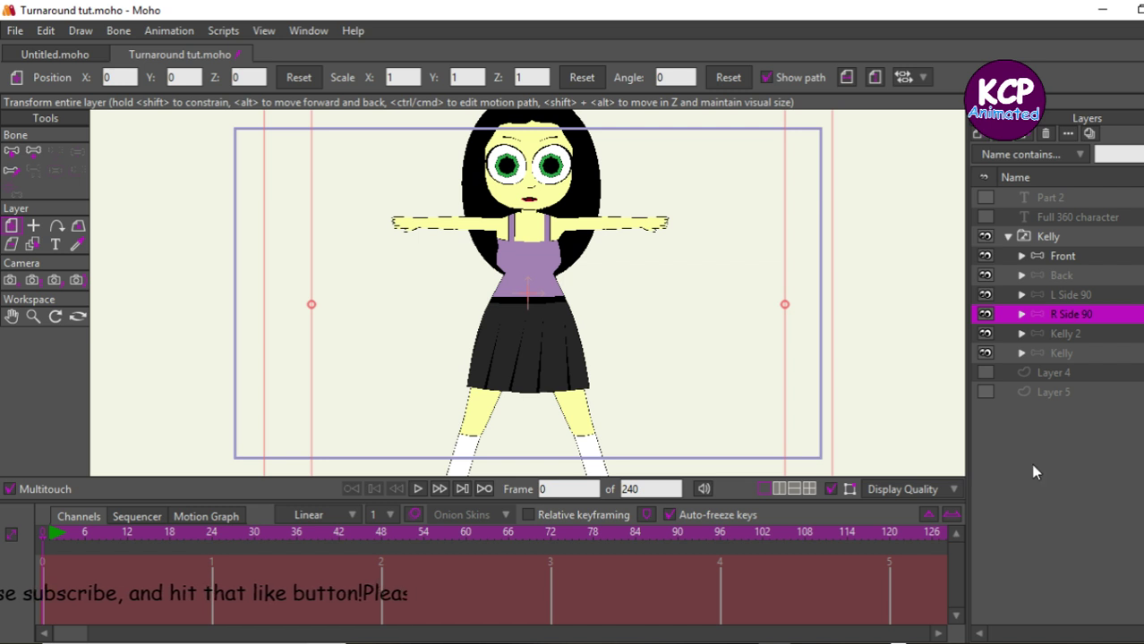
# Step: Rename the child layer Kelly 2 as L Side 45
pyautogui.click(1091, 335)
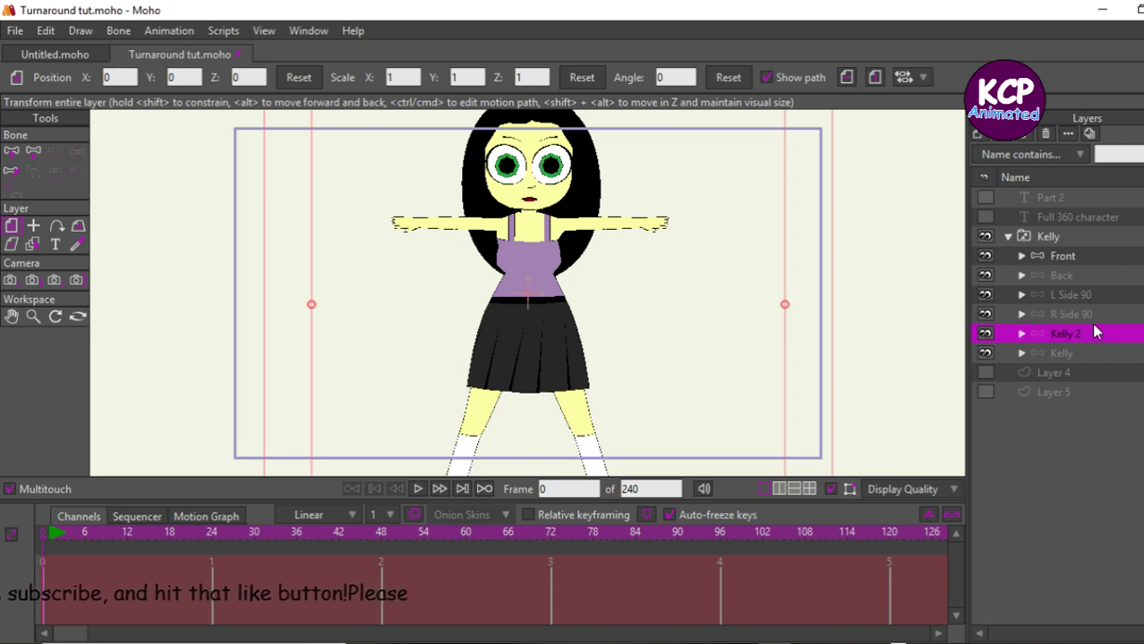
pyautogui.doubleClick(1096, 335)
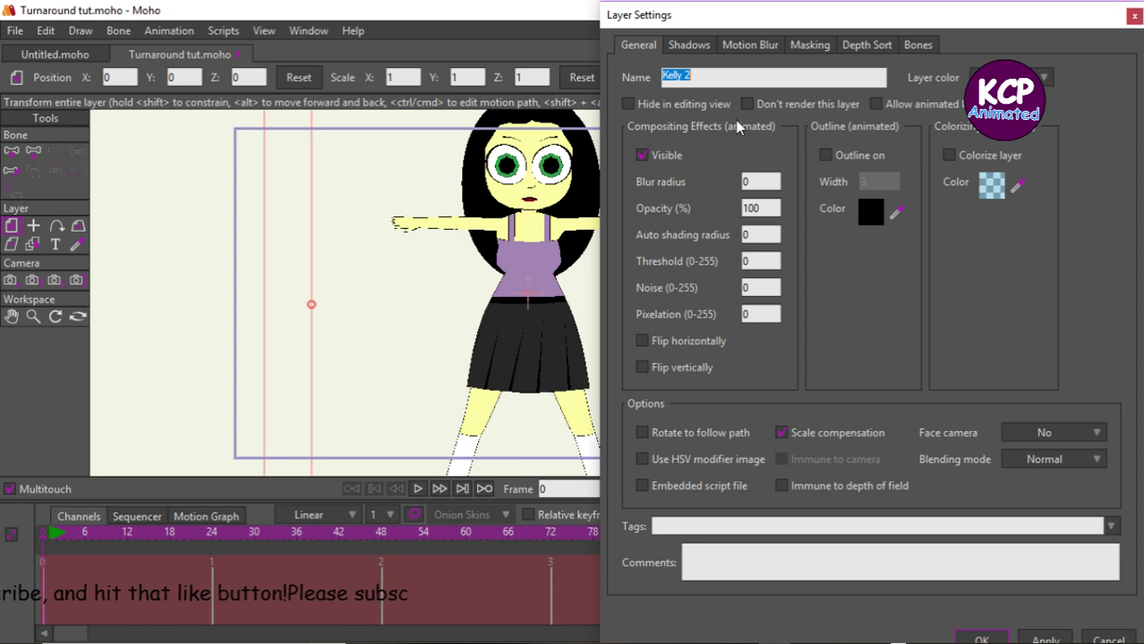
pyautogui.write('L')
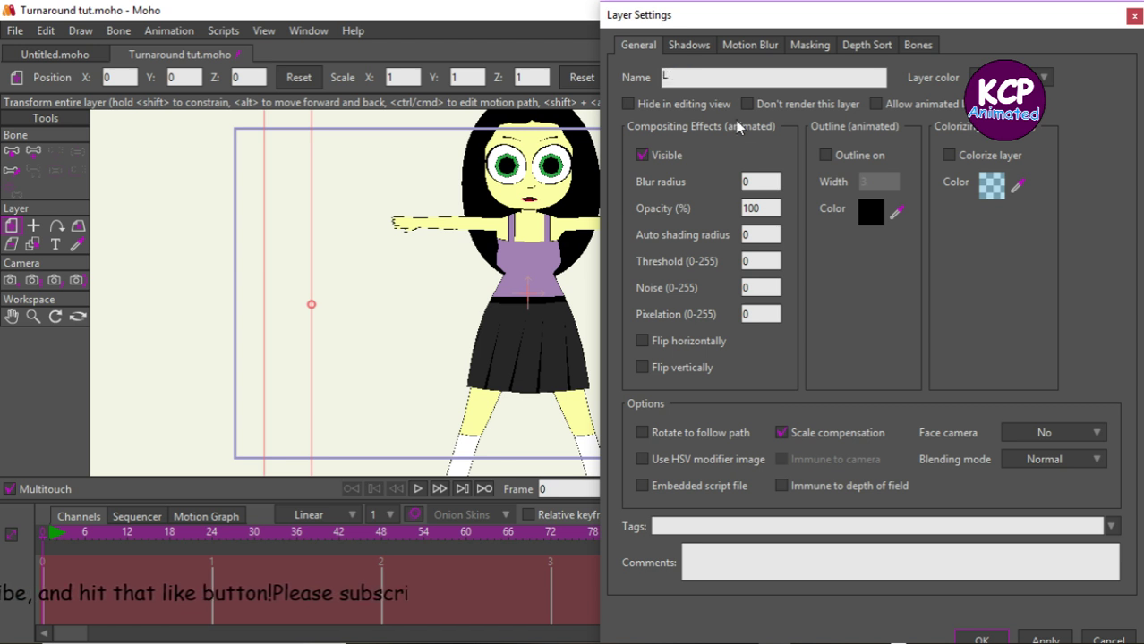
pyautogui.write(' Sis')
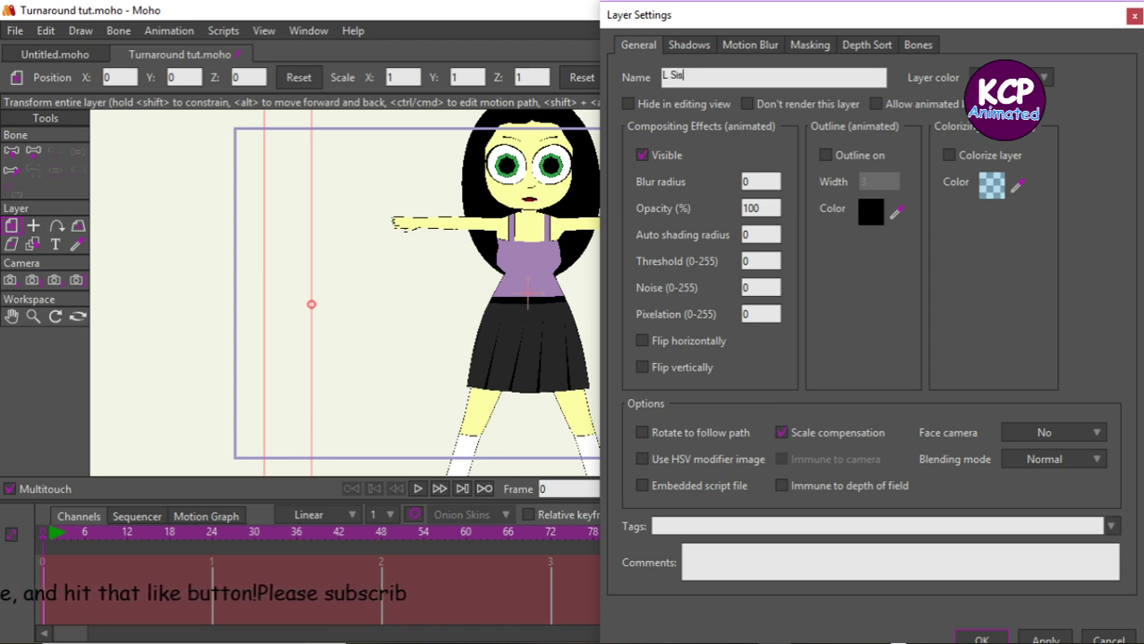
pyautogui.press('BackSpace')
pyautogui.write('de')
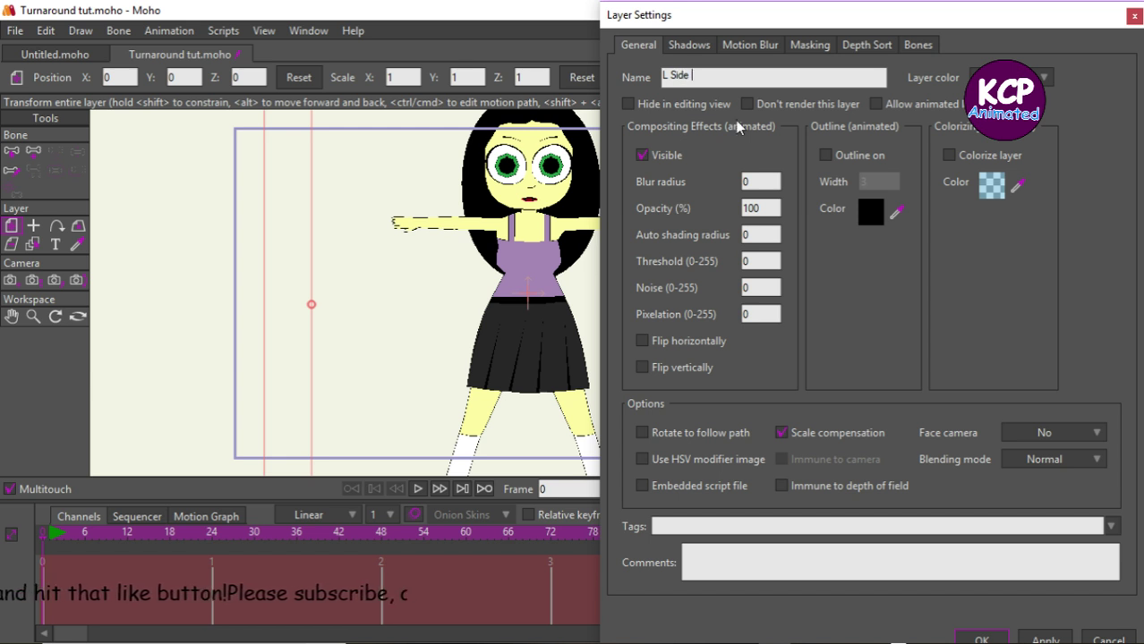
pyautogui.write(' 45')
pyautogui.press('Return')
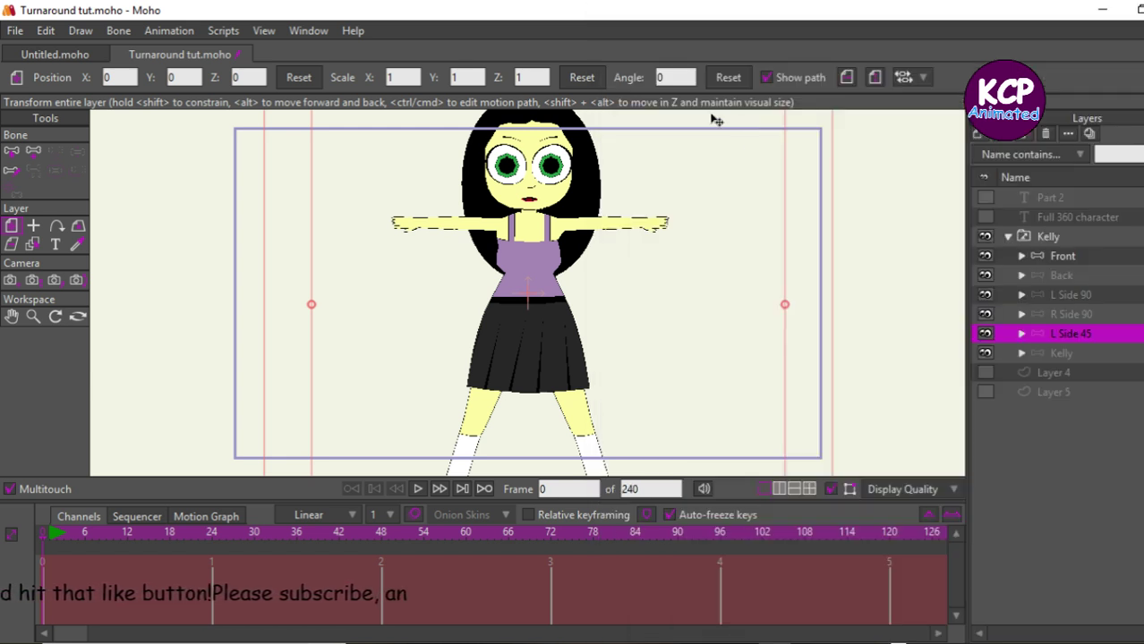
# Step: Rename the remaining child layer Kelly inside the switch layer as L Side 45
pyautogui.doubleClick(1068, 352)
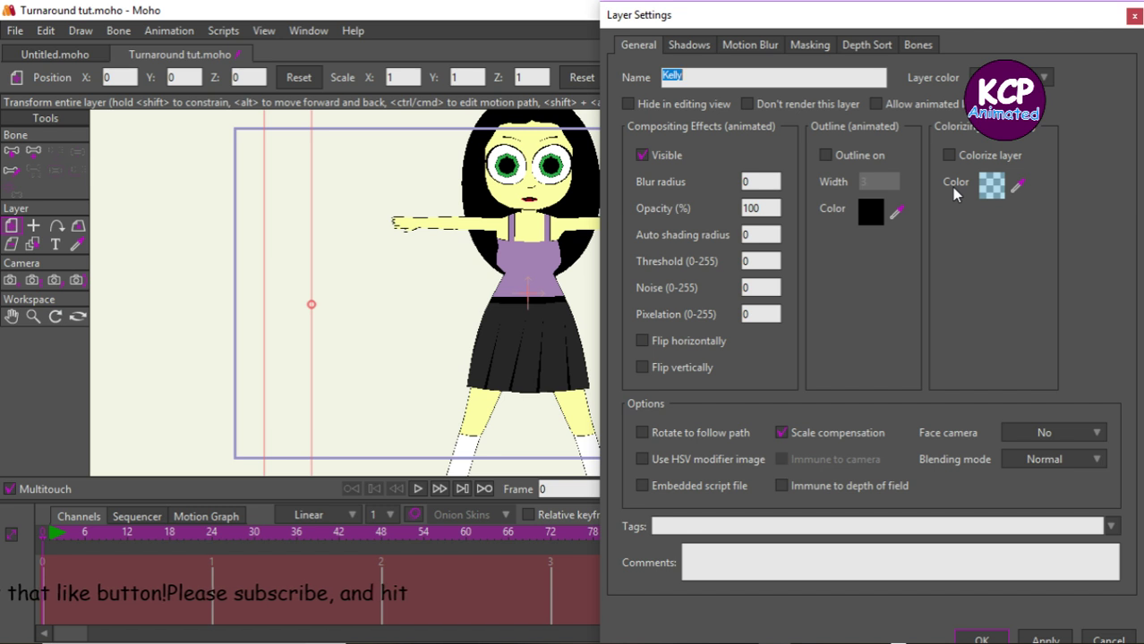
pyautogui.write('L')
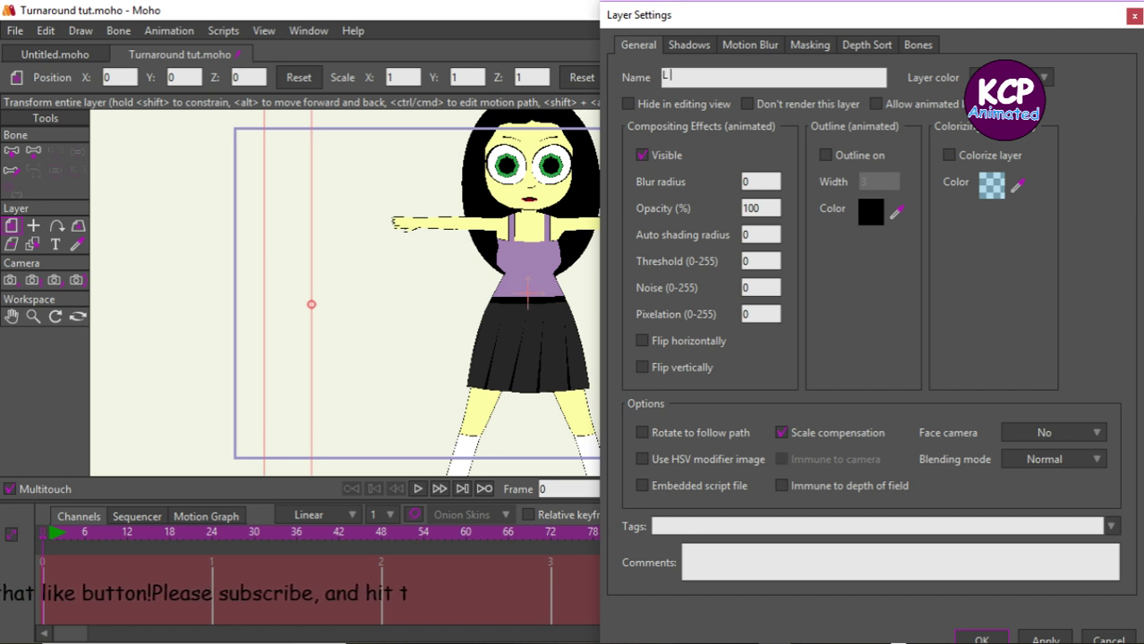
pyautogui.write(' Side')
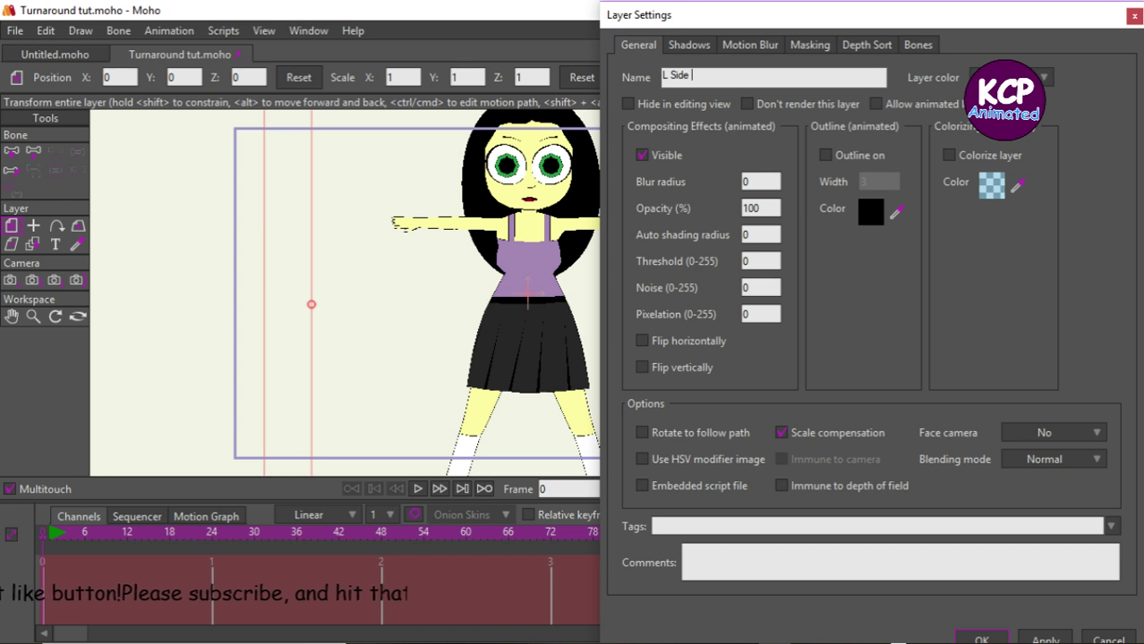
pyautogui.write(' 45')
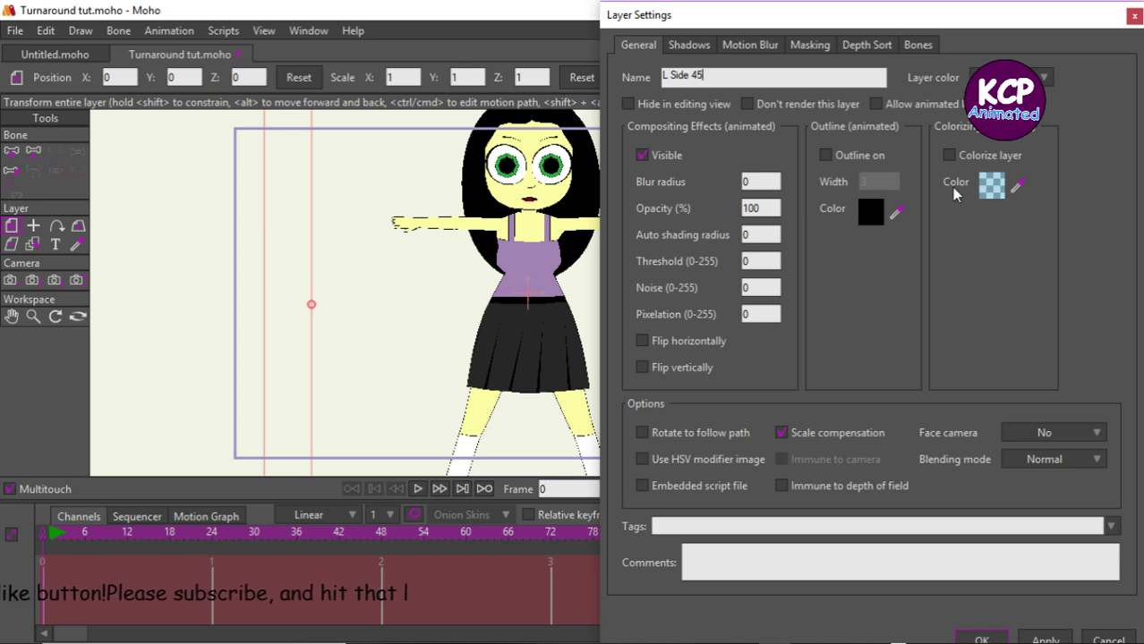
pyautogui.press('Return')
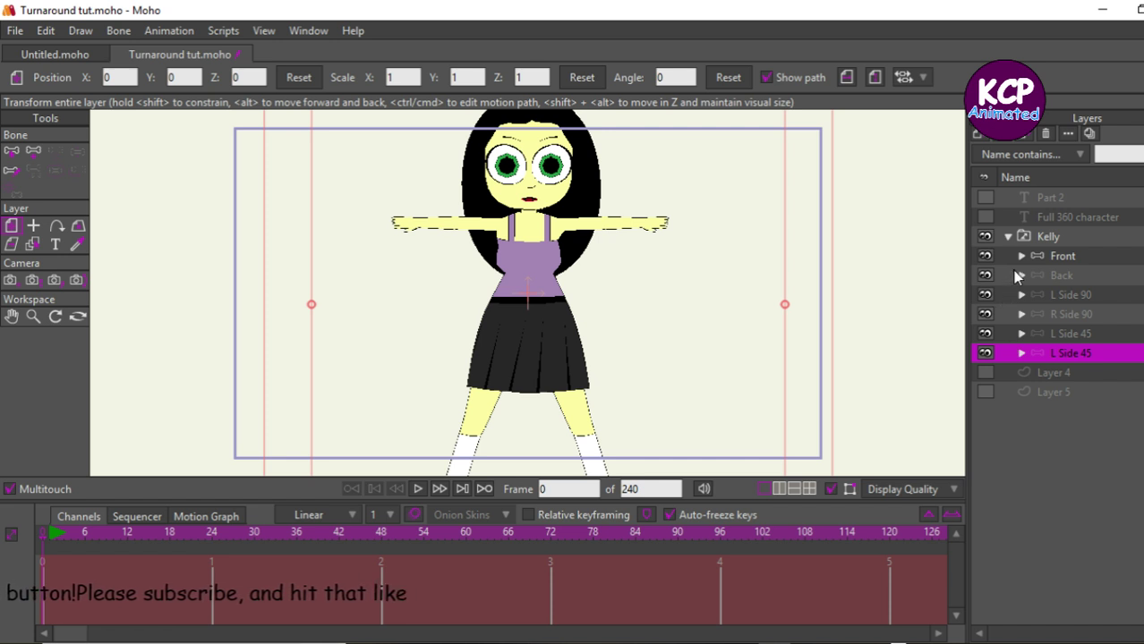
# Step: Set the active child of the Kelly switch layer to Back
pyautogui.click(1056, 255)
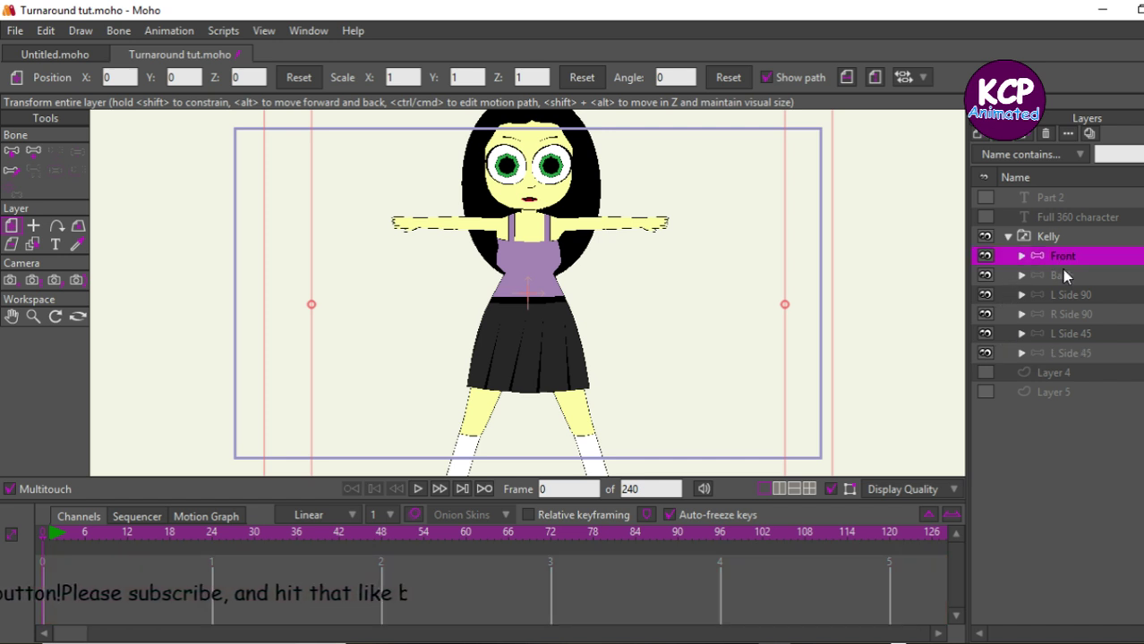
pyautogui.click(1066, 275)
pyautogui.click(986, 275)
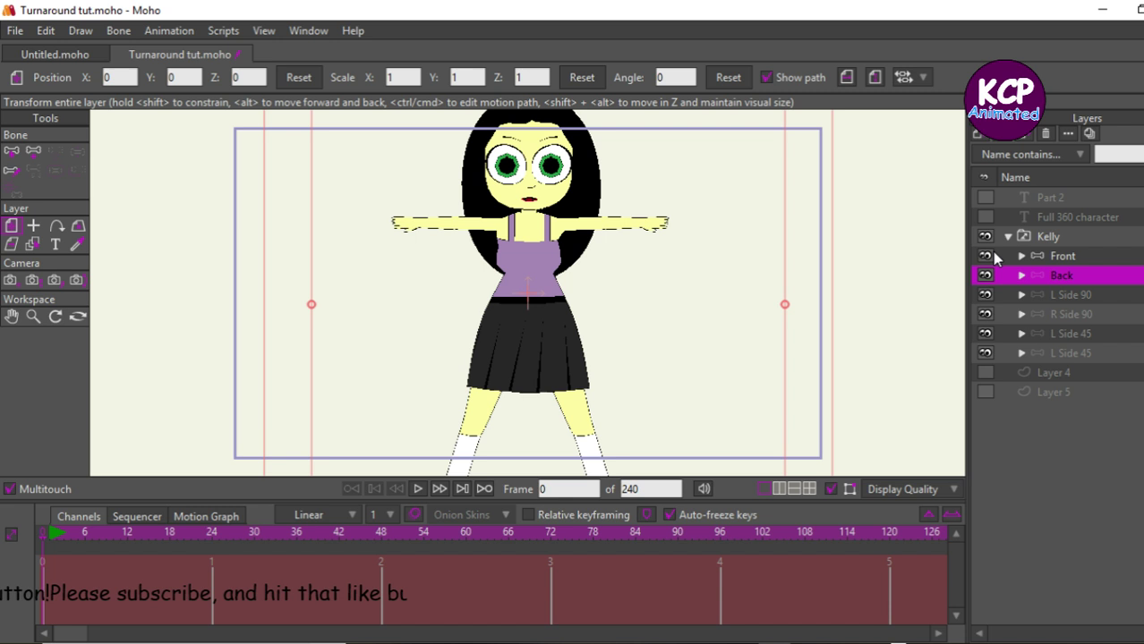
pyautogui.click(1049, 238)
pyautogui.click(12, 152)
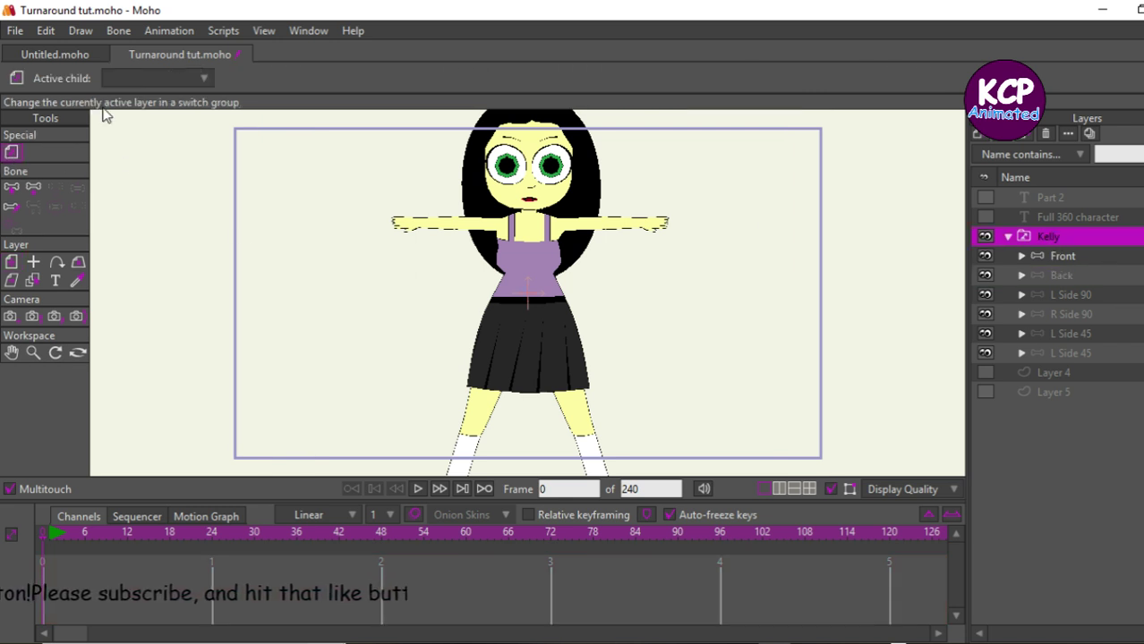
pyautogui.click(134, 79)
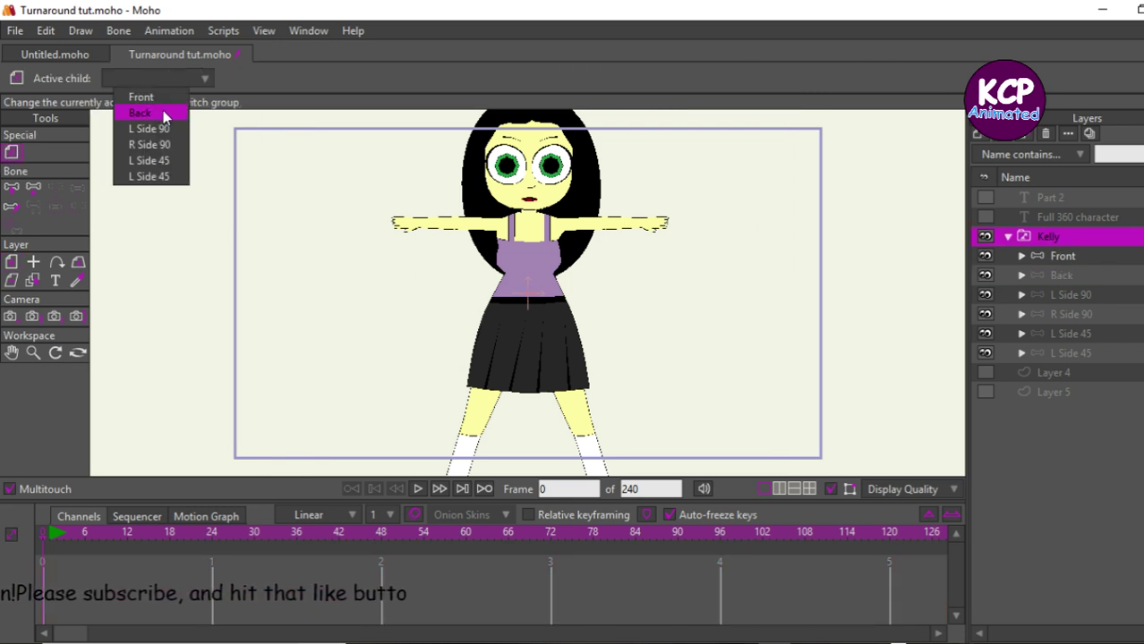
pyautogui.click(161, 111)
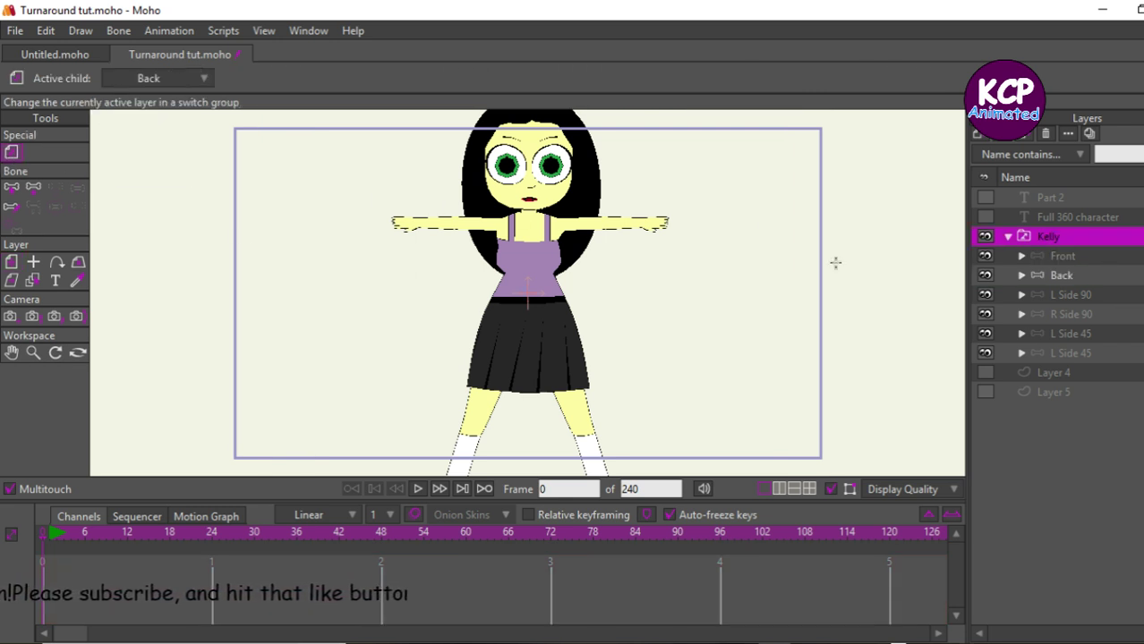
# Step: Move the Hair layer above Head in the Back rig so the hair covers the face
pyautogui.click(1052, 273)
pyautogui.click(1020, 275)
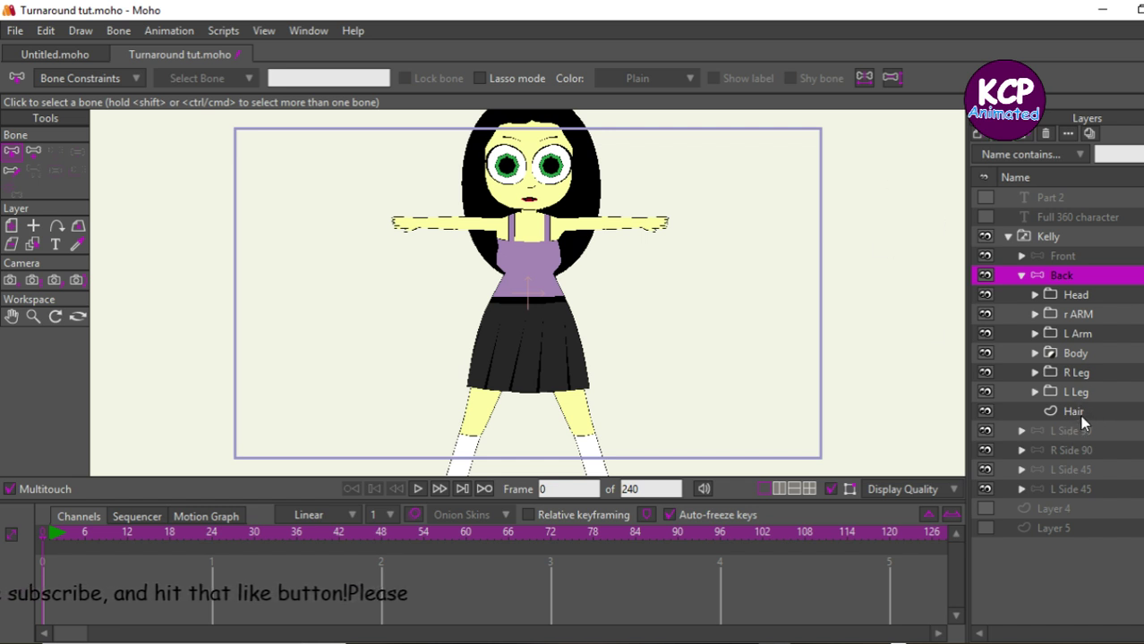
pyautogui.moveTo(1081, 413); pyautogui.dragTo(1076, 295)
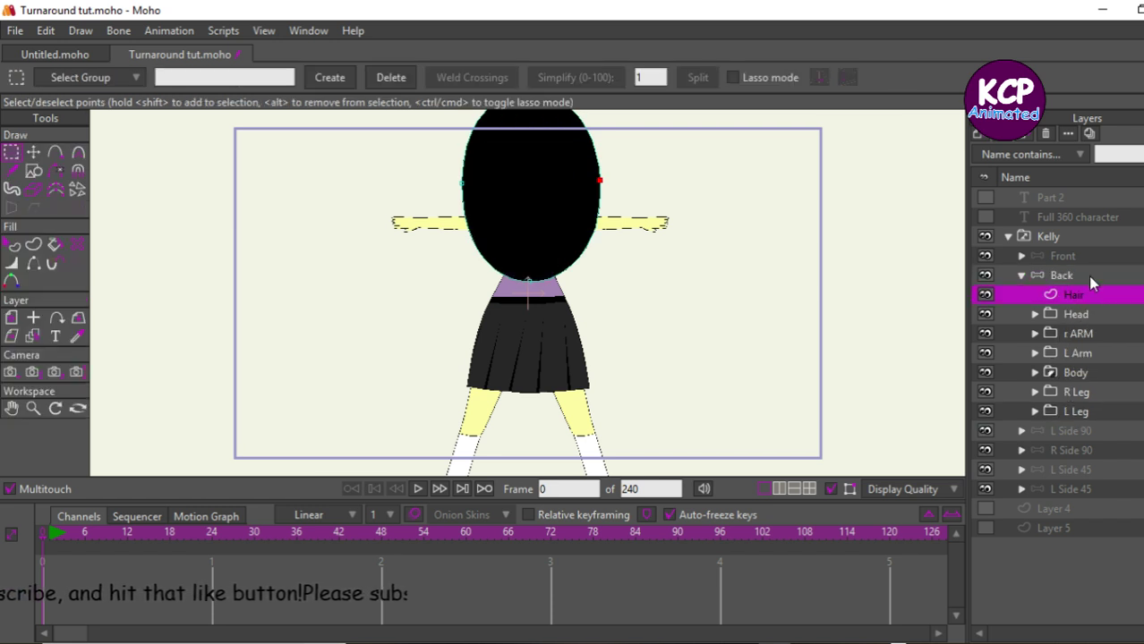
pyautogui.click(1085, 275)
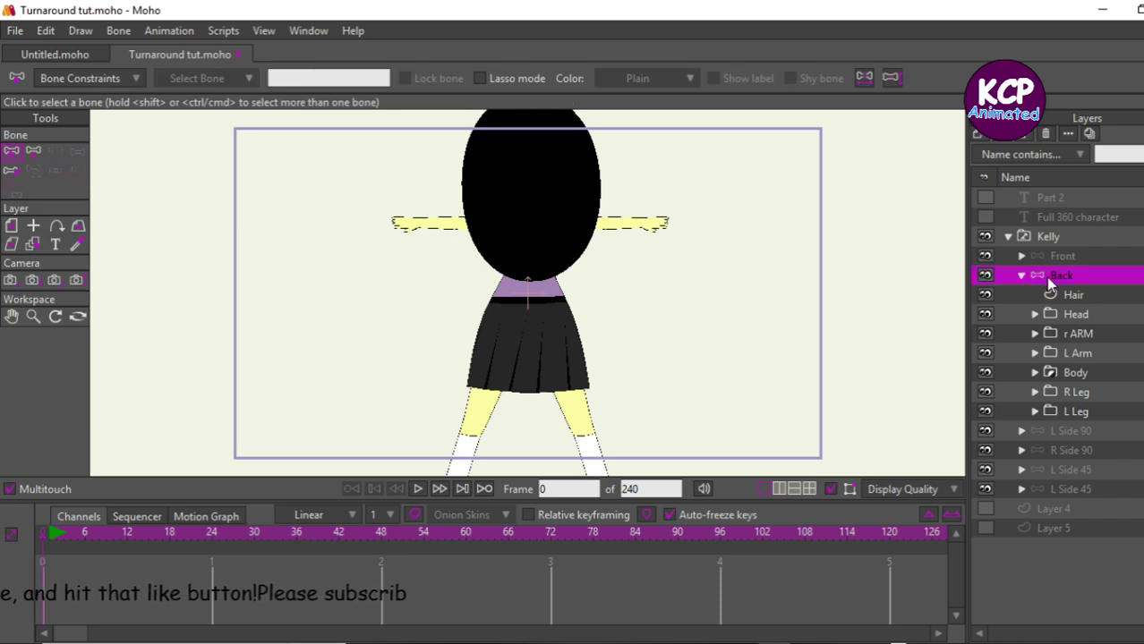
pyautogui.click(1020, 276)
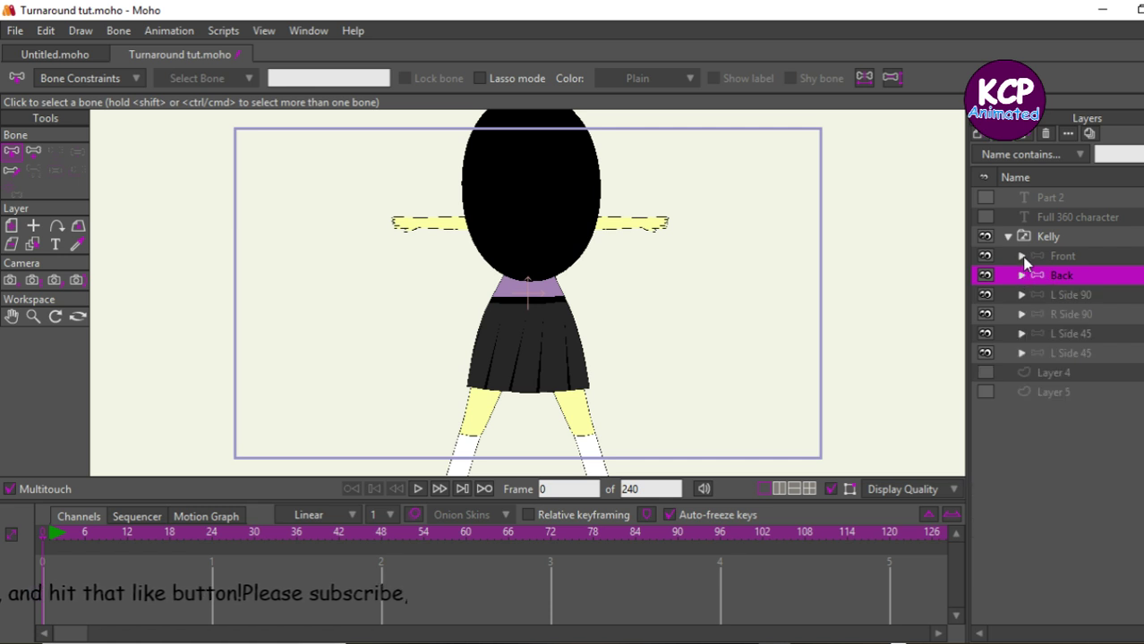
# Step: Switch the Kelly layer's active child to L Side 90
pyautogui.click(1048, 234)
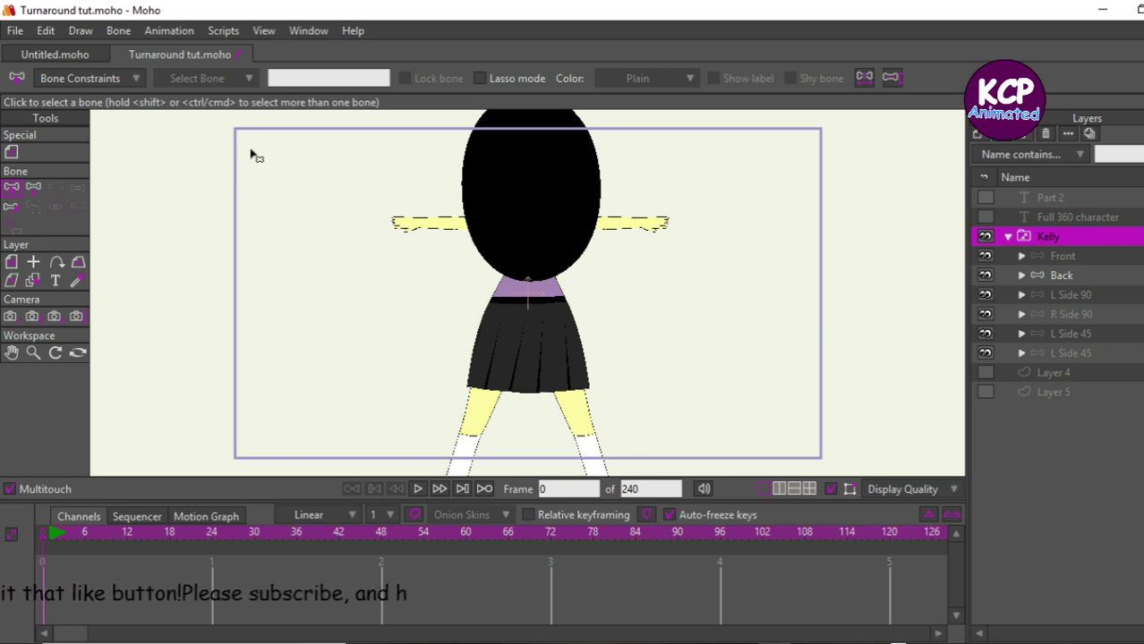
pyautogui.click(13, 154)
pyautogui.click(160, 81)
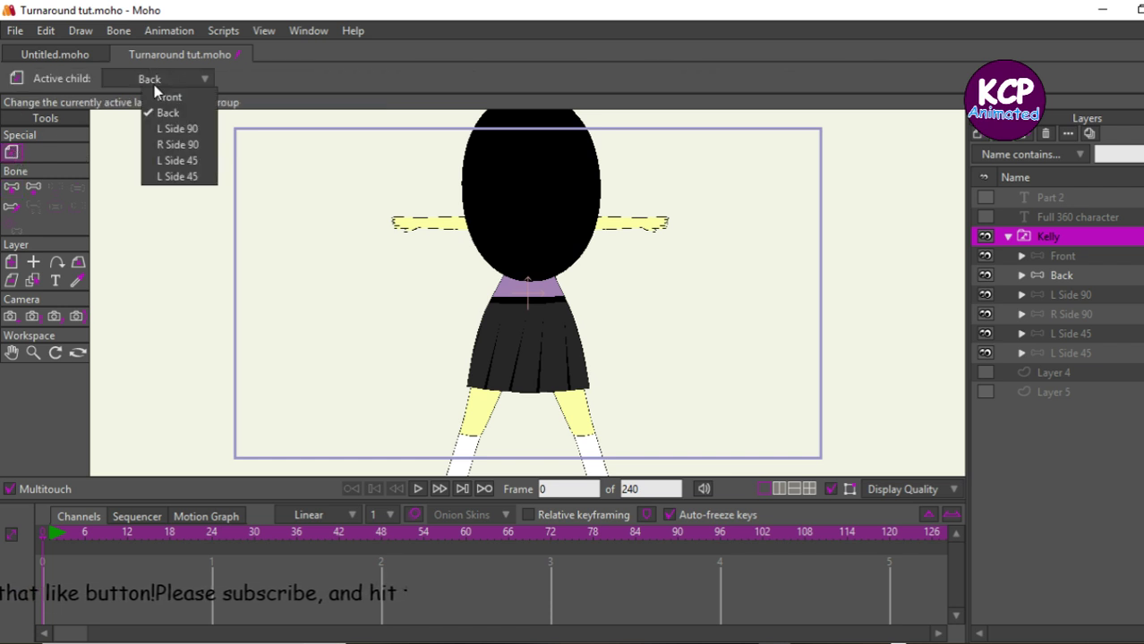
pyautogui.click(175, 130)
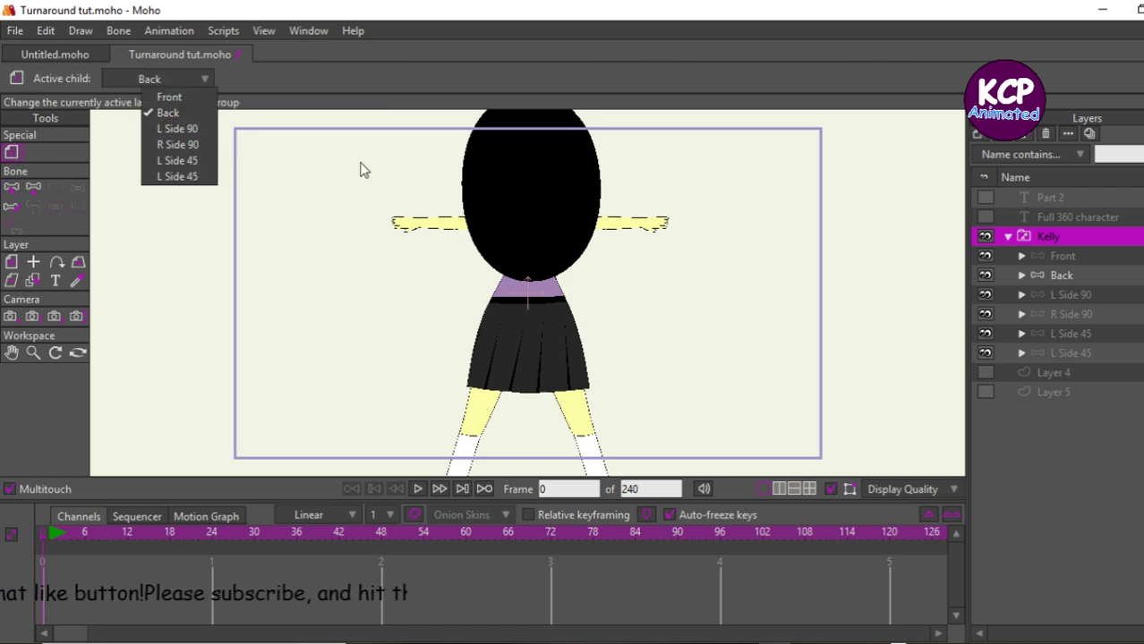
# Step: Isolate the Body group inside the L Side 90 rig by hiding all its sibling layers
pyautogui.click(1021, 296)
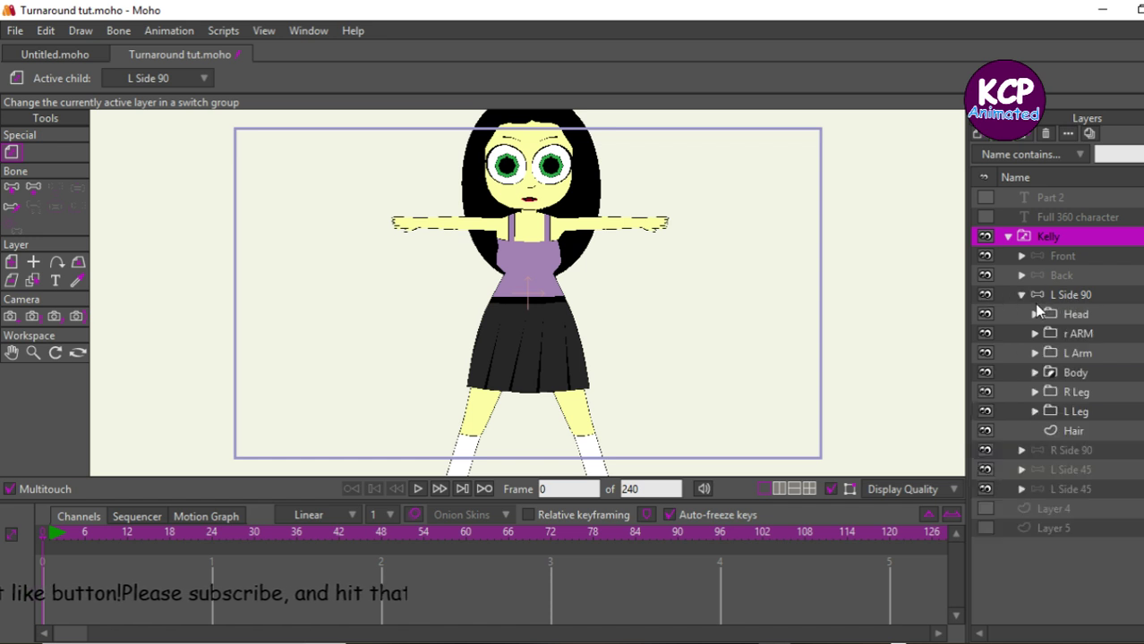
pyautogui.click(1077, 353)
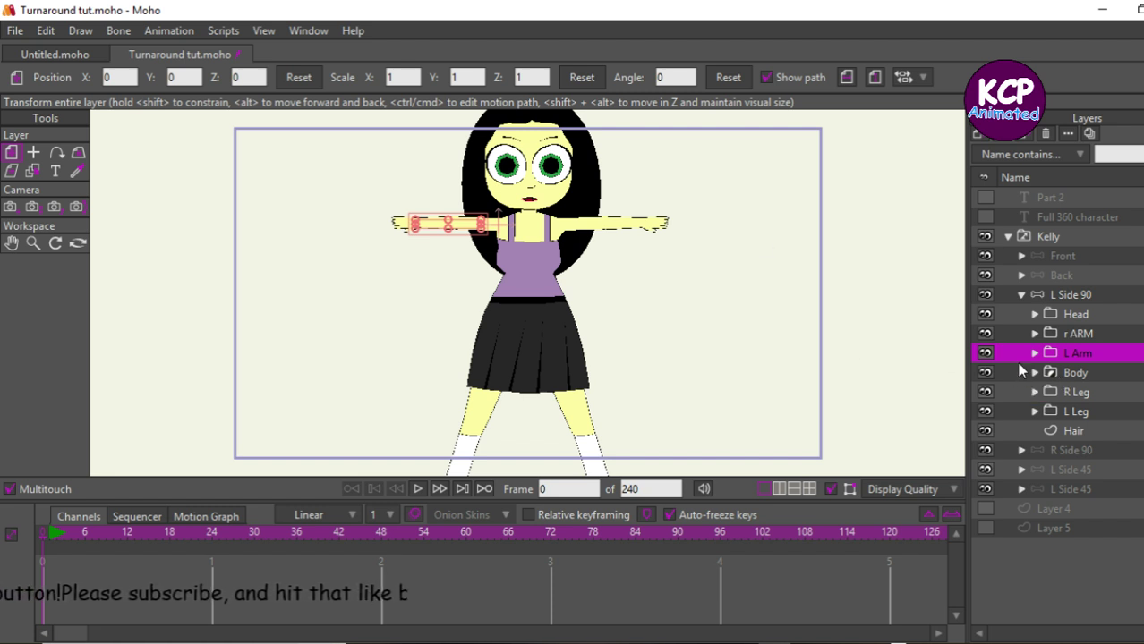
pyautogui.rightClick(986, 374)
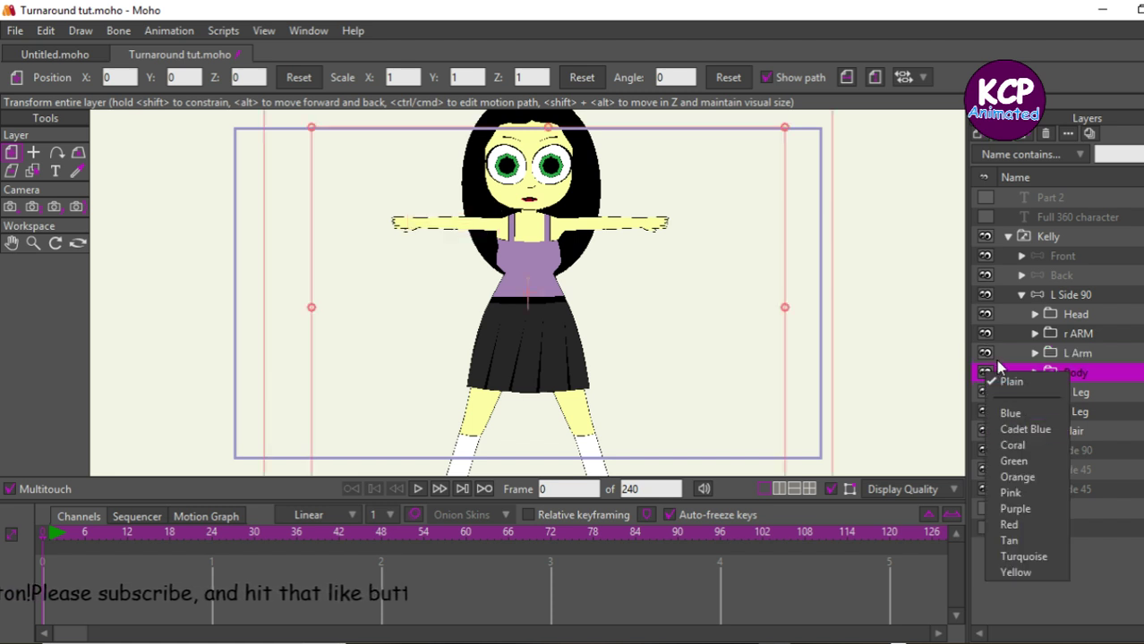
pyautogui.click(981, 374)
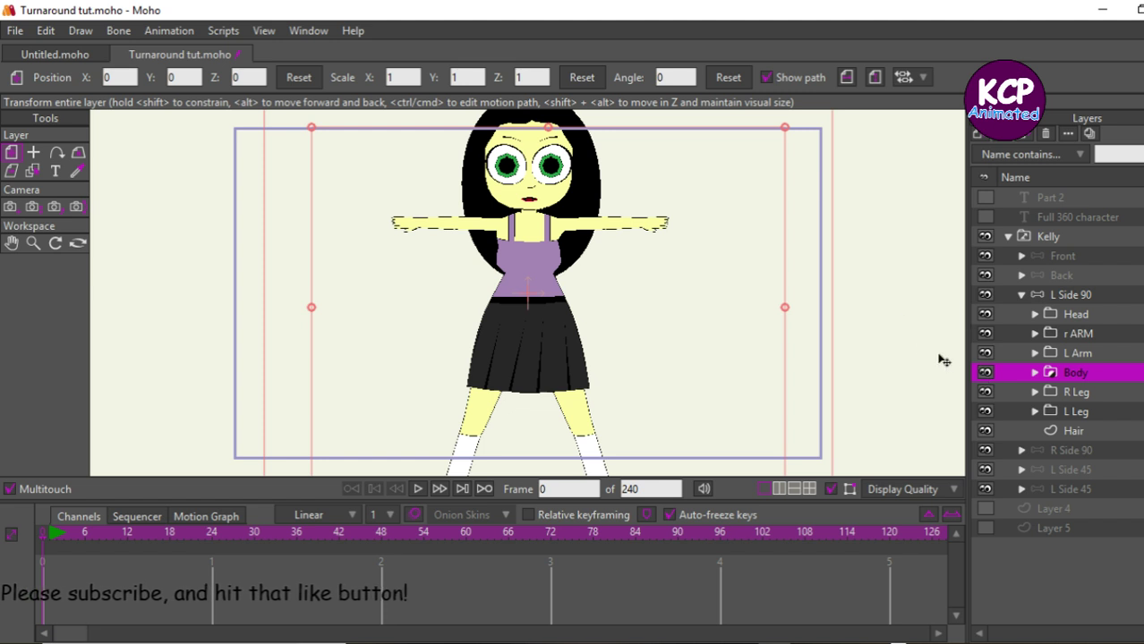
pyautogui.keyDown('alt'); pyautogui.click(985, 374); pyautogui.keyUp('alt')
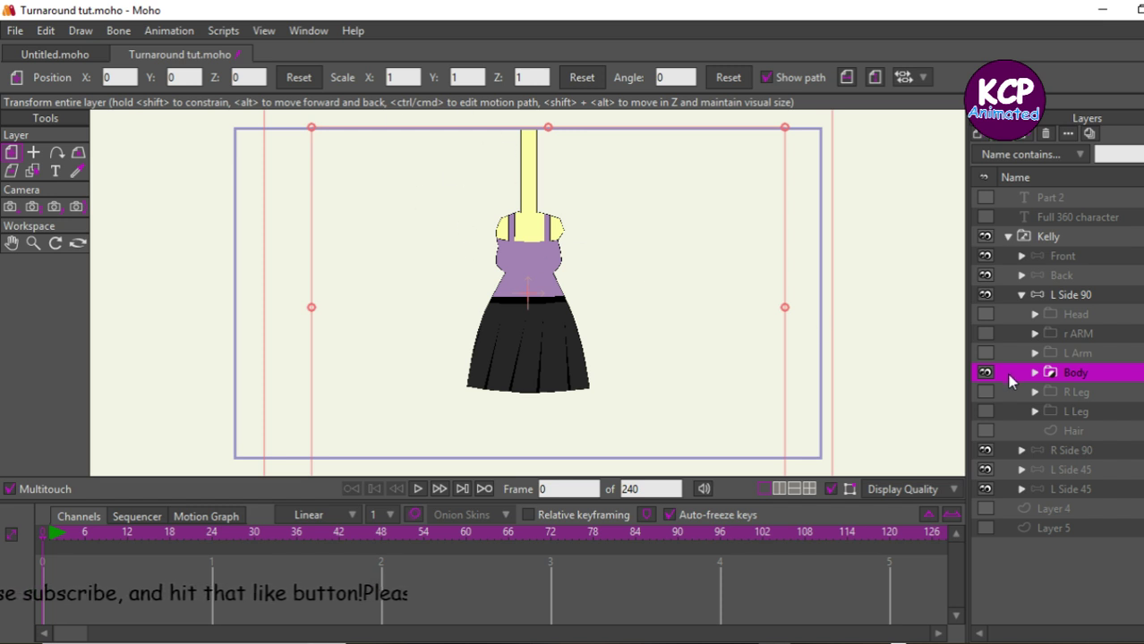
# Step: Reshape the torso's right edge on the Body vector layer, moving its shoulder, chest and waist points inward for a narrower side profile
pyautogui.click(1035, 373)
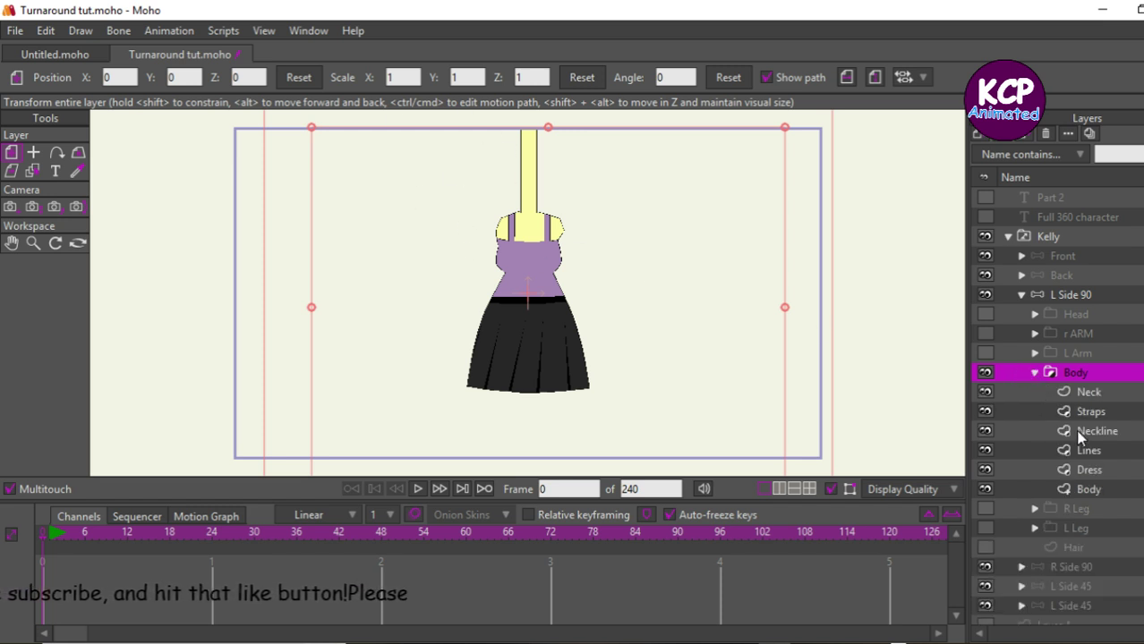
pyautogui.click(1087, 471)
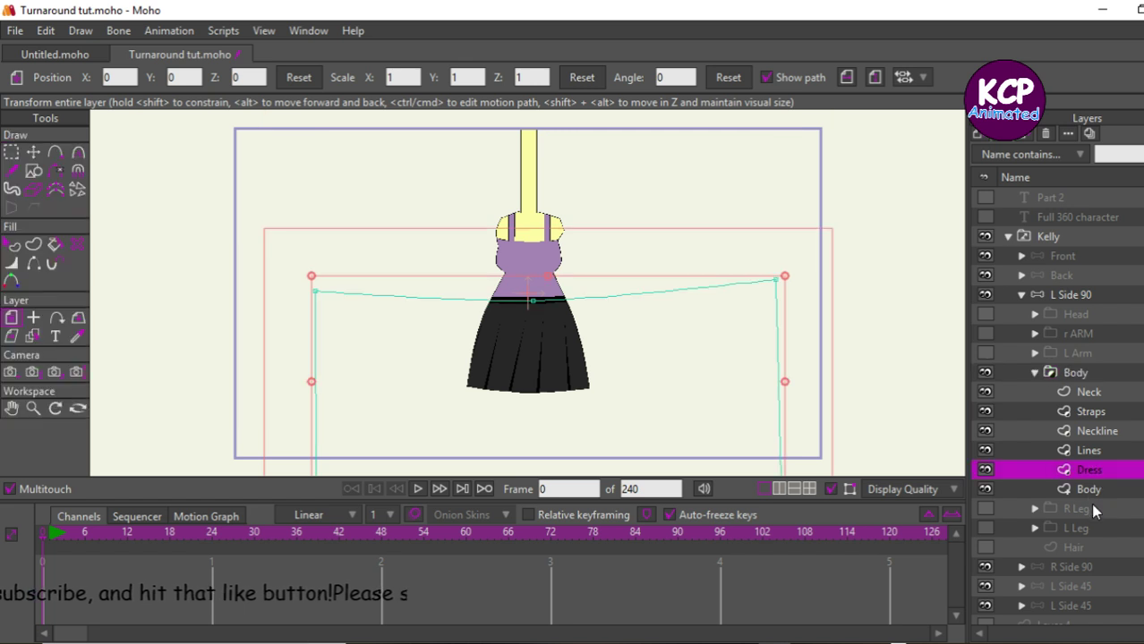
pyautogui.click(1088, 490)
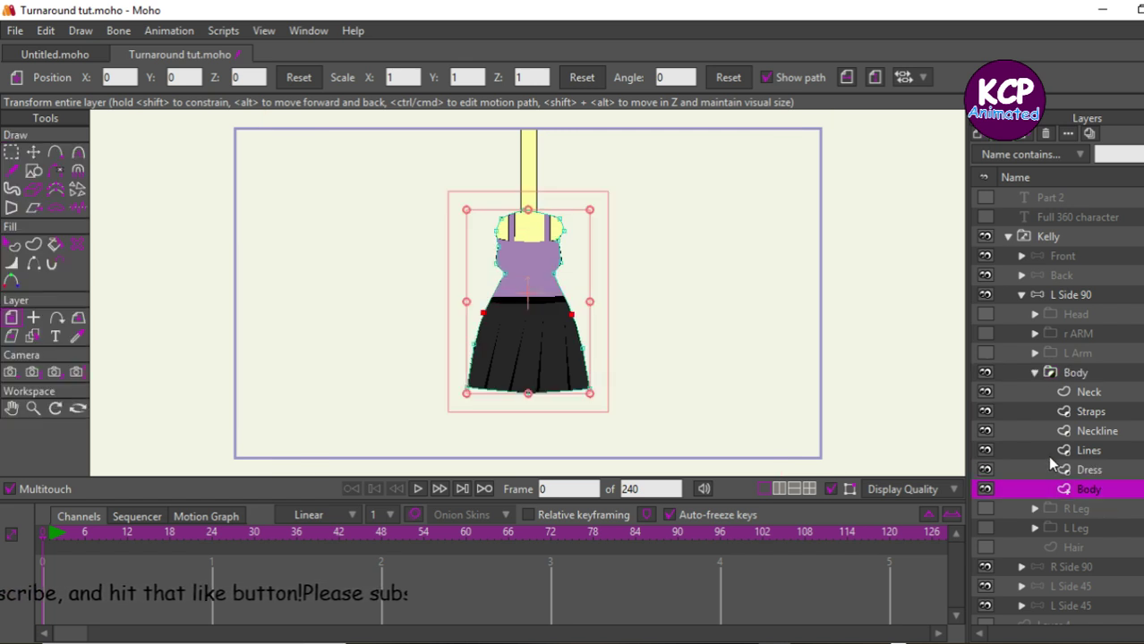
pyautogui.press('=')
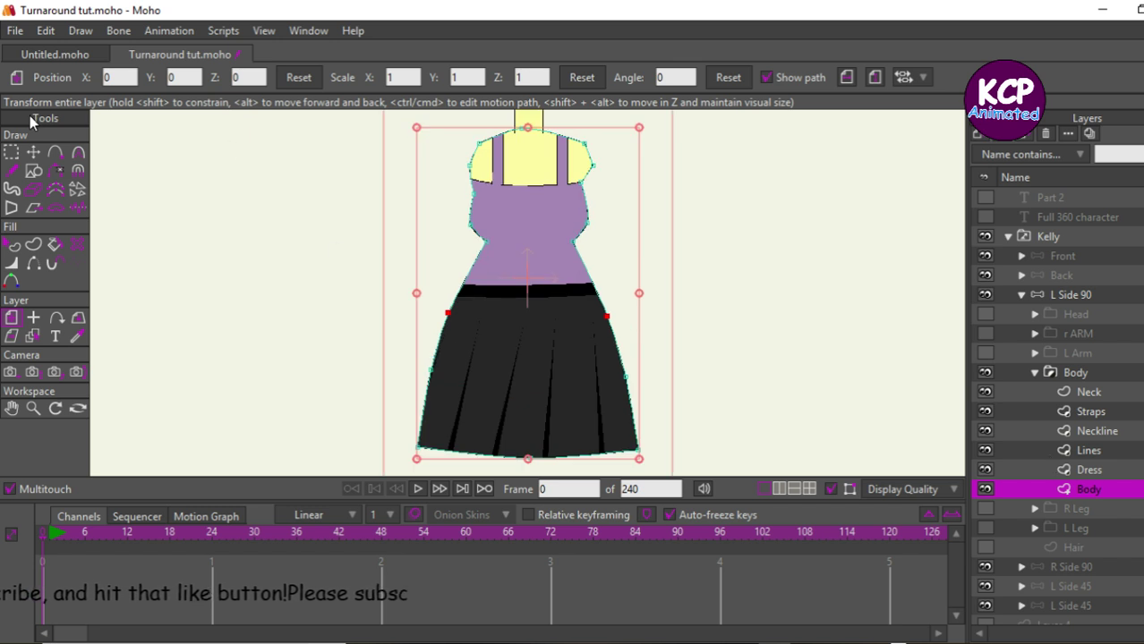
pyautogui.click(33, 152)
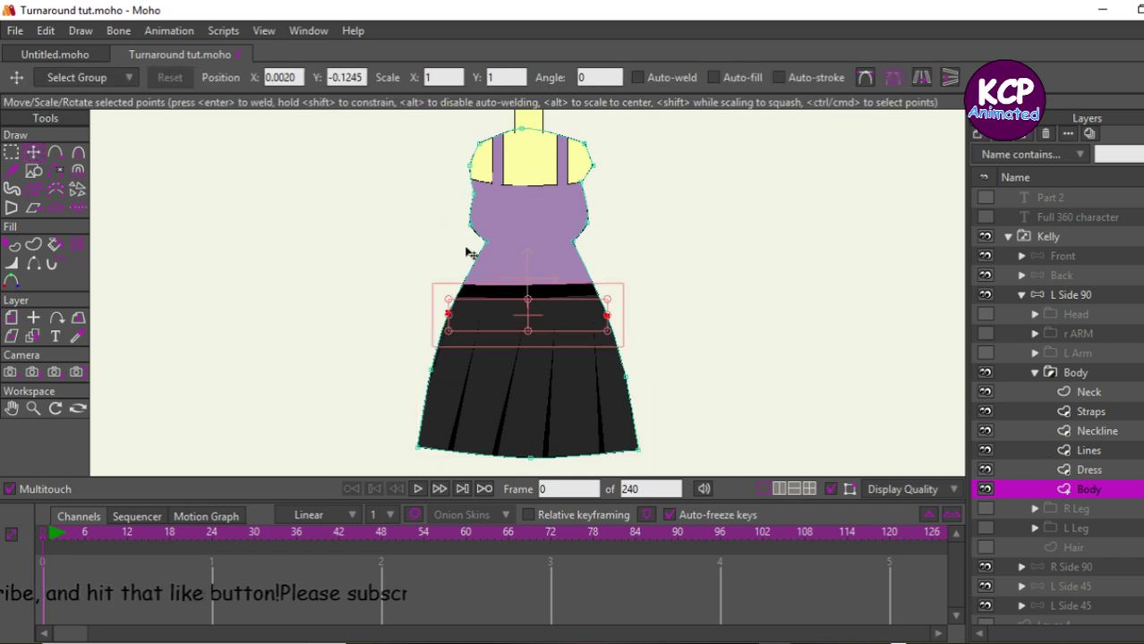
pyautogui.click(553, 253)
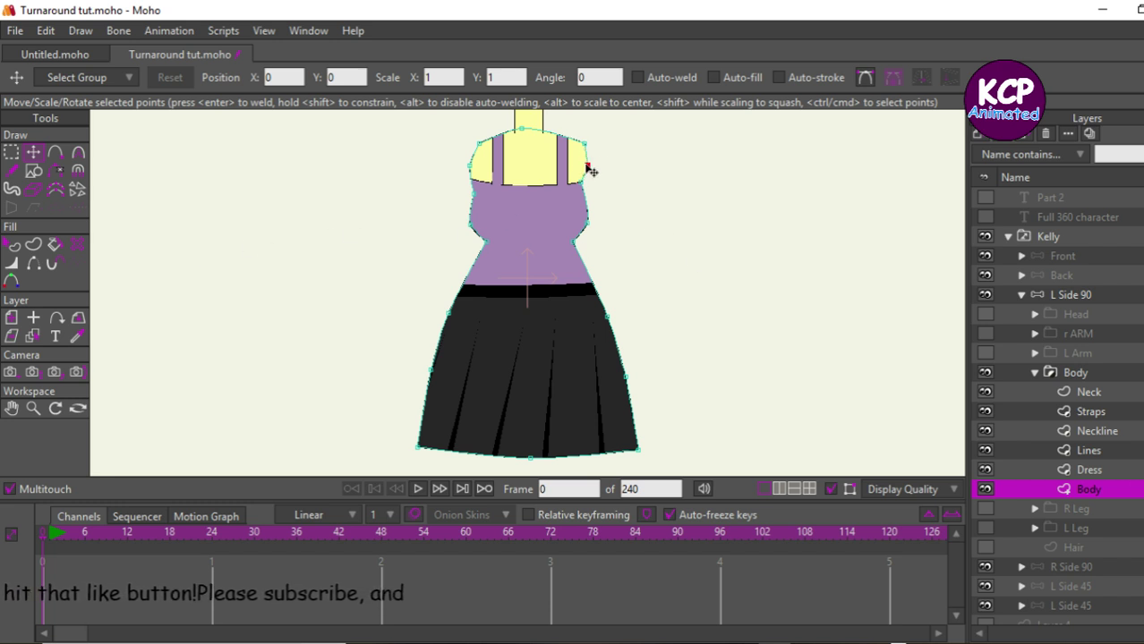
pyautogui.moveTo(590, 170); pyautogui.dragTo(555, 139)
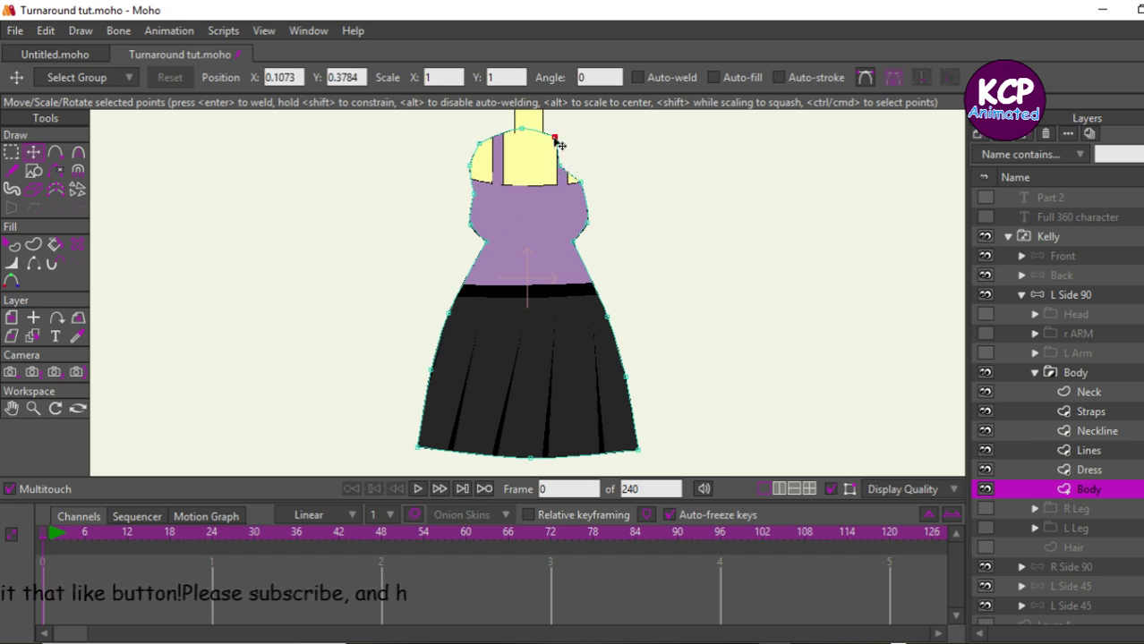
pyautogui.moveTo(580, 183); pyautogui.dragTo(561, 183)
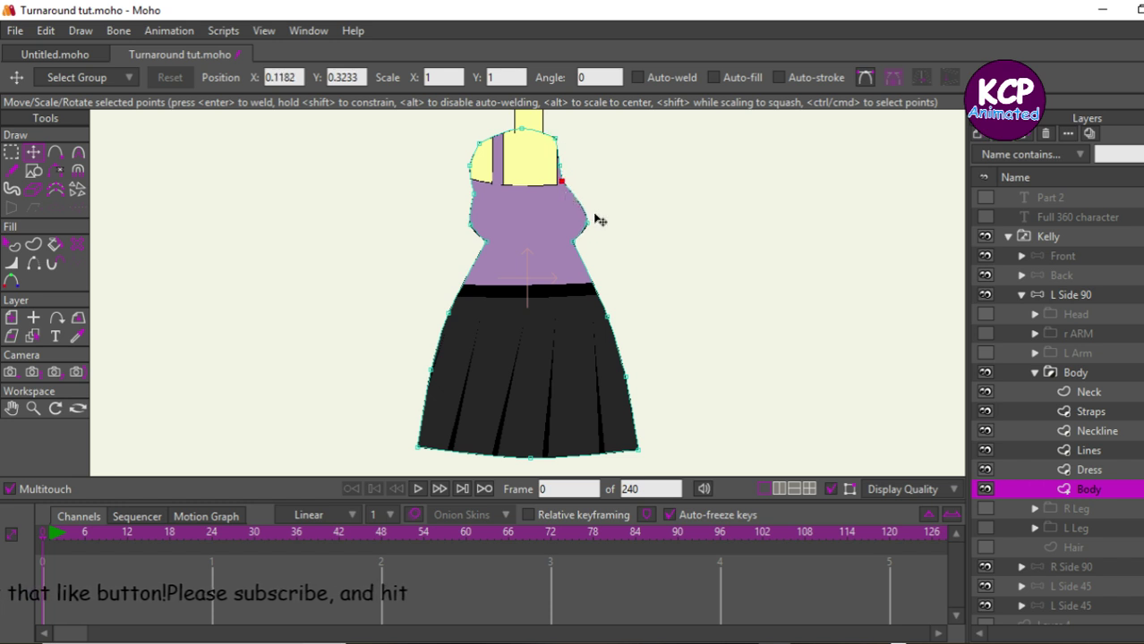
pyautogui.moveTo(593, 220); pyautogui.dragTo(567, 223)
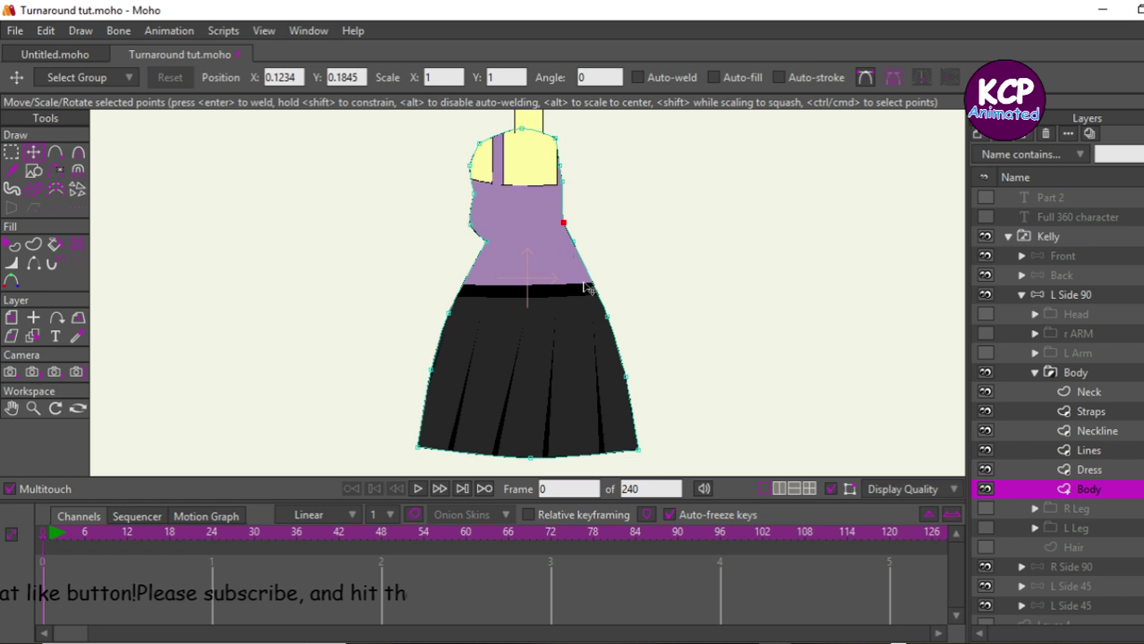
pyautogui.moveTo(571, 245); pyautogui.dragTo(559, 242)
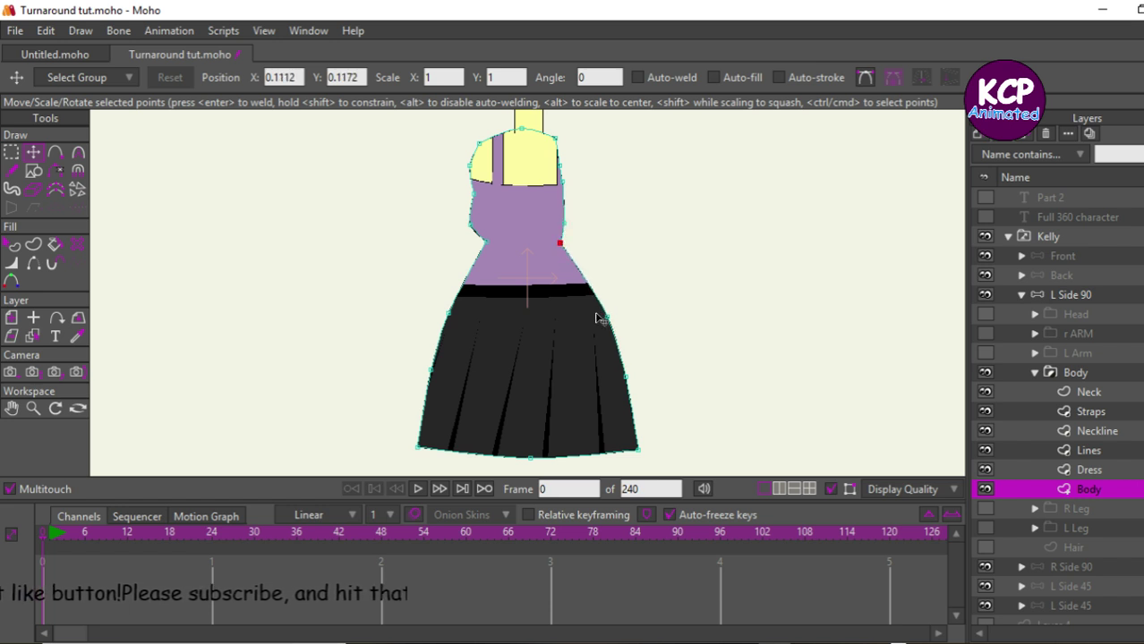
# Step: Narrow the skirt on the Body vector layer by pulling its right side, right hem corner, left side and left hip points inward
pyautogui.moveTo(625, 377); pyautogui.dragTo(599, 384)
pyautogui.moveTo(635, 450); pyautogui.dragTo(592, 453)
pyautogui.moveTo(430, 369); pyautogui.dragTo(443, 385)
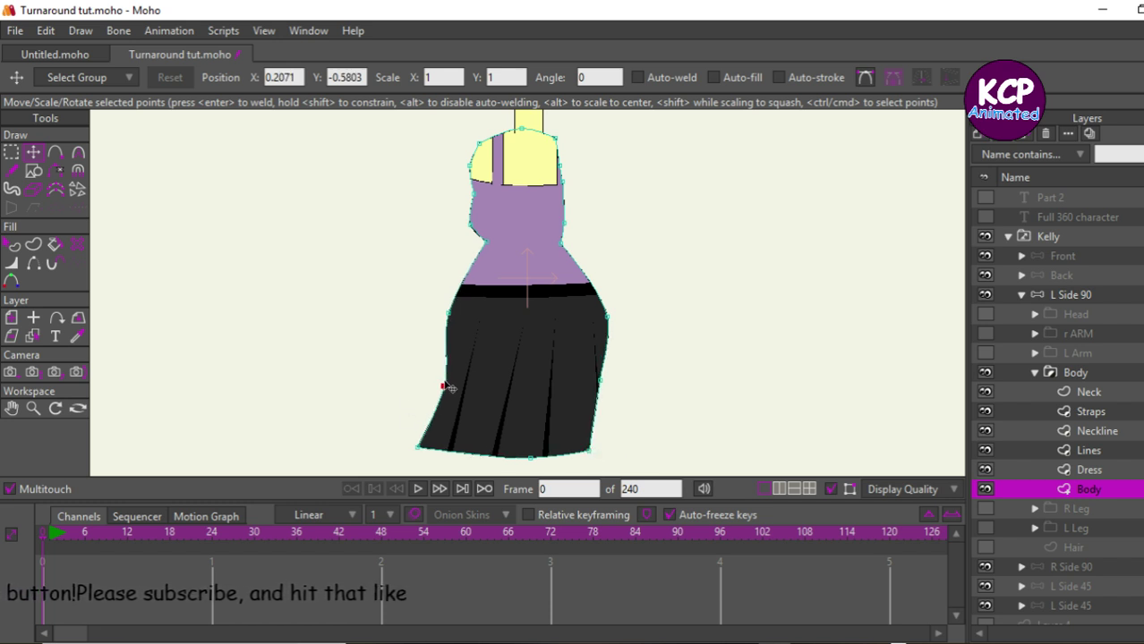
pyautogui.moveTo(450, 316); pyautogui.dragTo(471, 317)
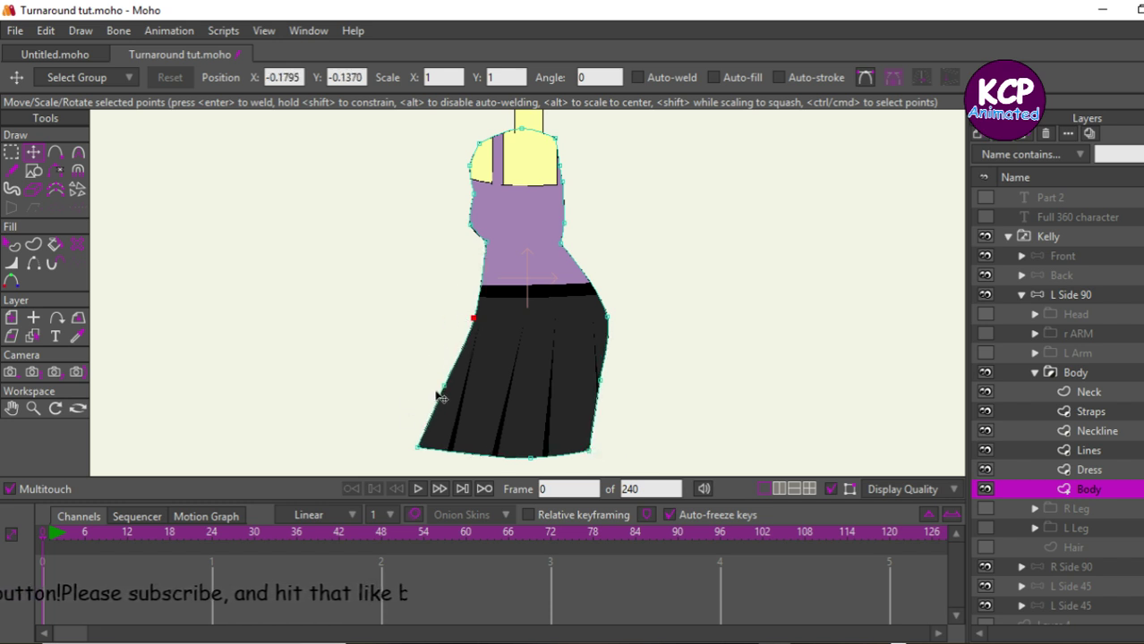
pyautogui.hotkey('ctrl', 'a')
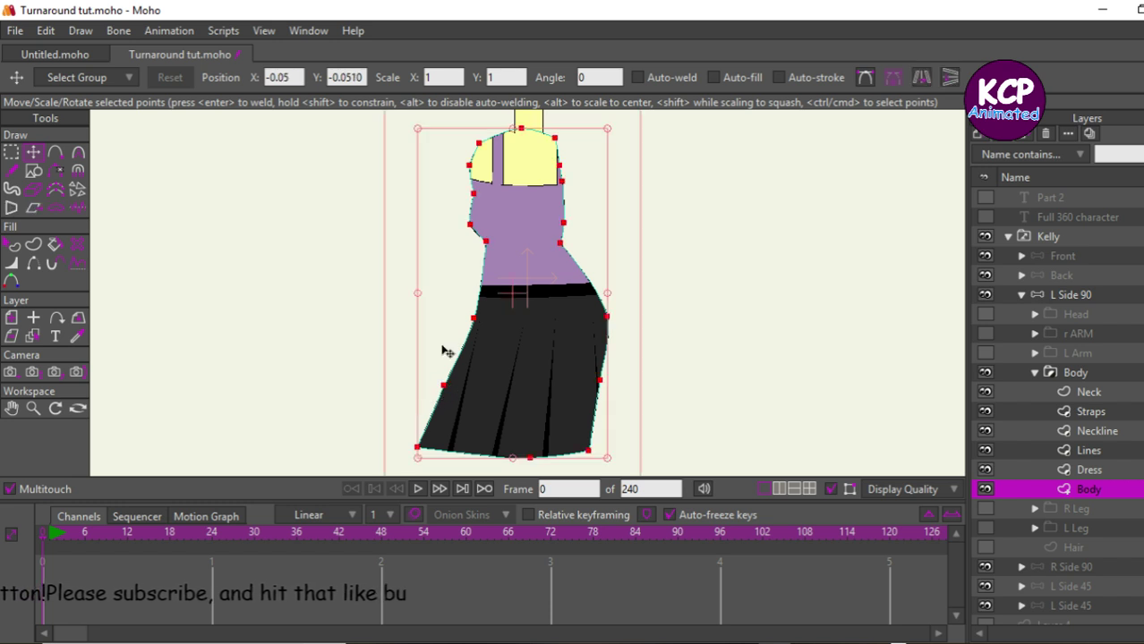
pyautogui.hotkey('ctrl', 'shift', 'a')
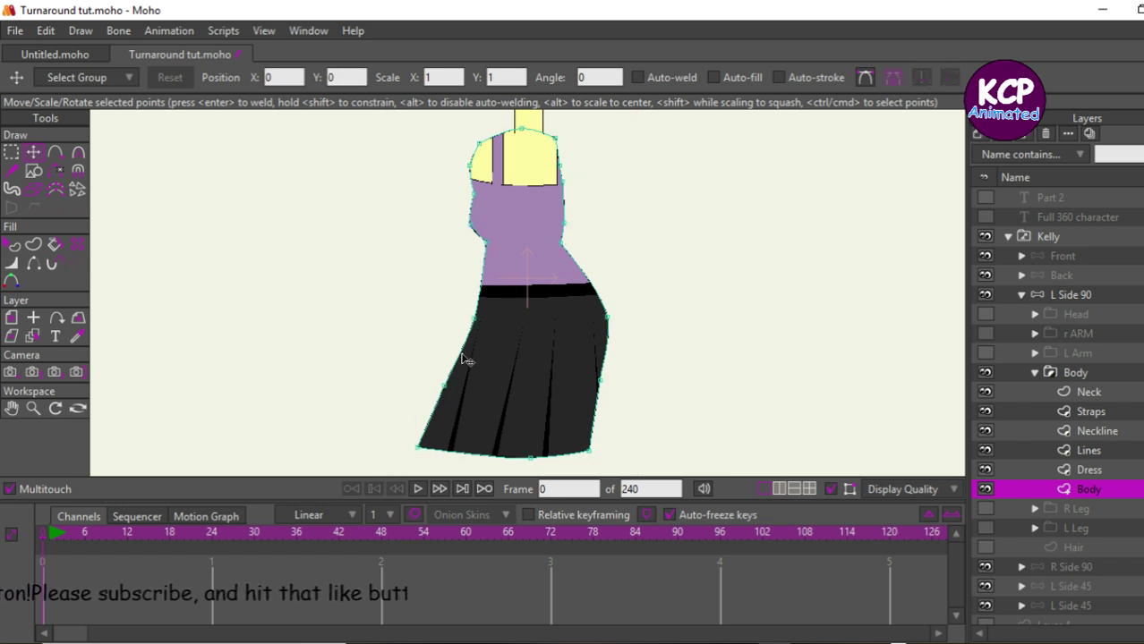
# Step: Pull the skirt's left side and left hem corner further inward, and ease the right hem corner and right side points slightly outward
pyautogui.click(443, 386)
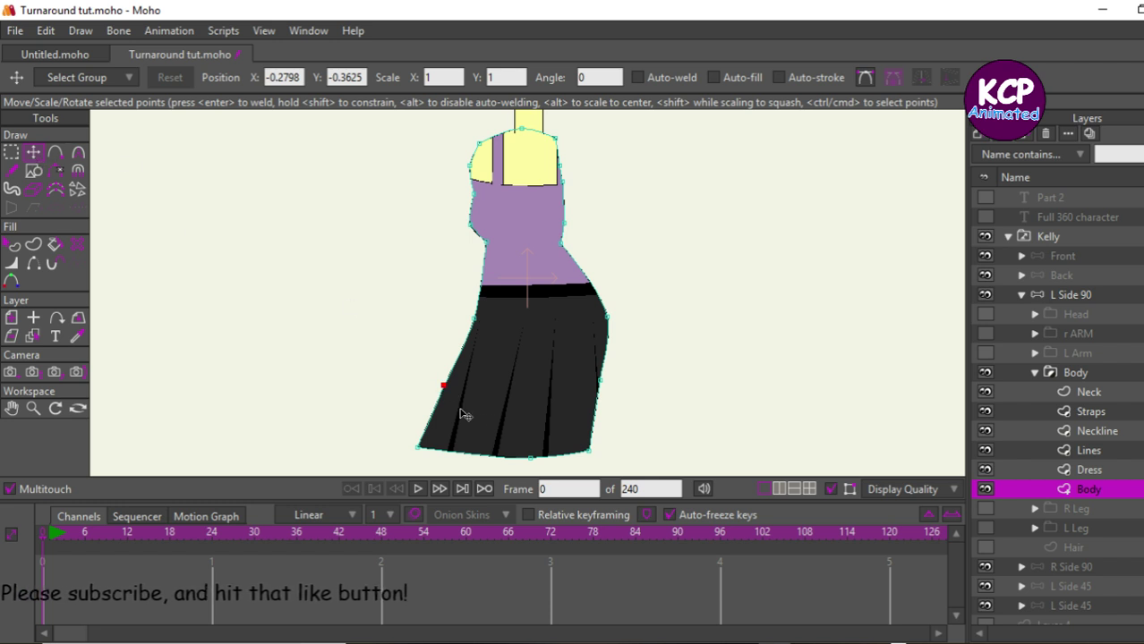
pyautogui.moveTo(444, 387); pyautogui.dragTo(459, 391)
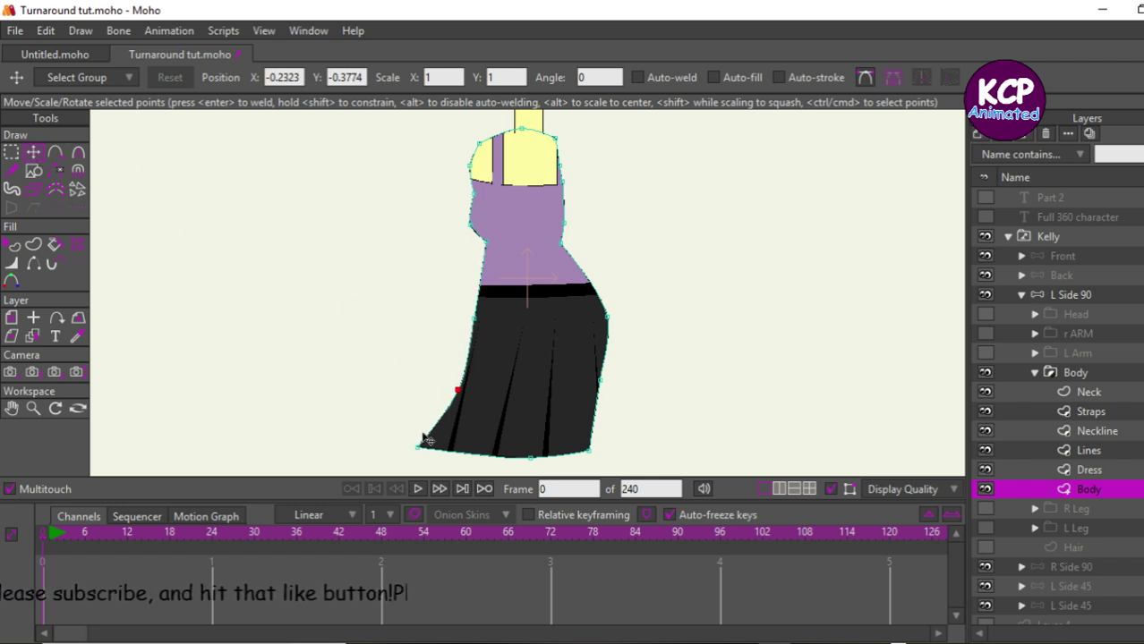
pyautogui.moveTo(422, 442); pyautogui.dragTo(459, 460)
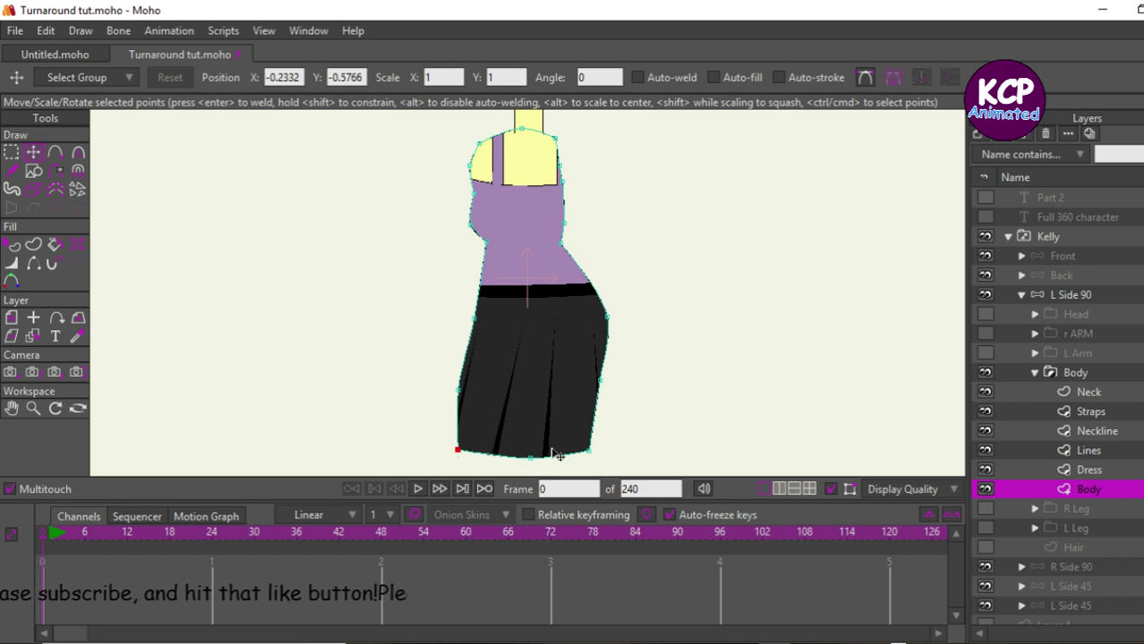
pyautogui.moveTo(589, 452); pyautogui.dragTo(604, 455)
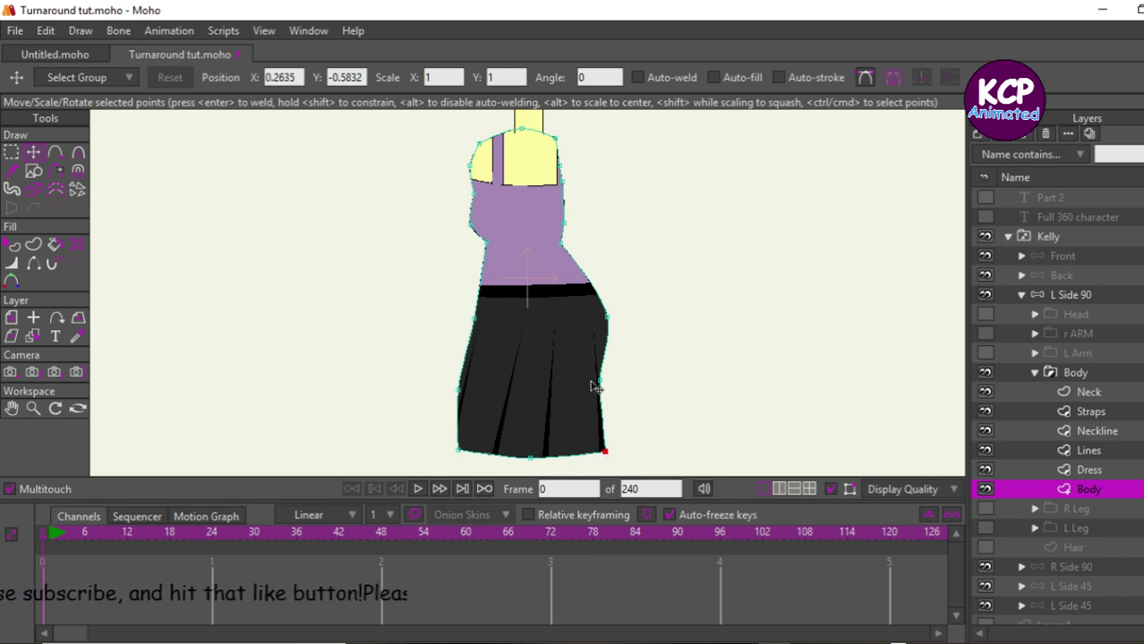
pyautogui.moveTo(594, 387); pyautogui.dragTo(606, 389)
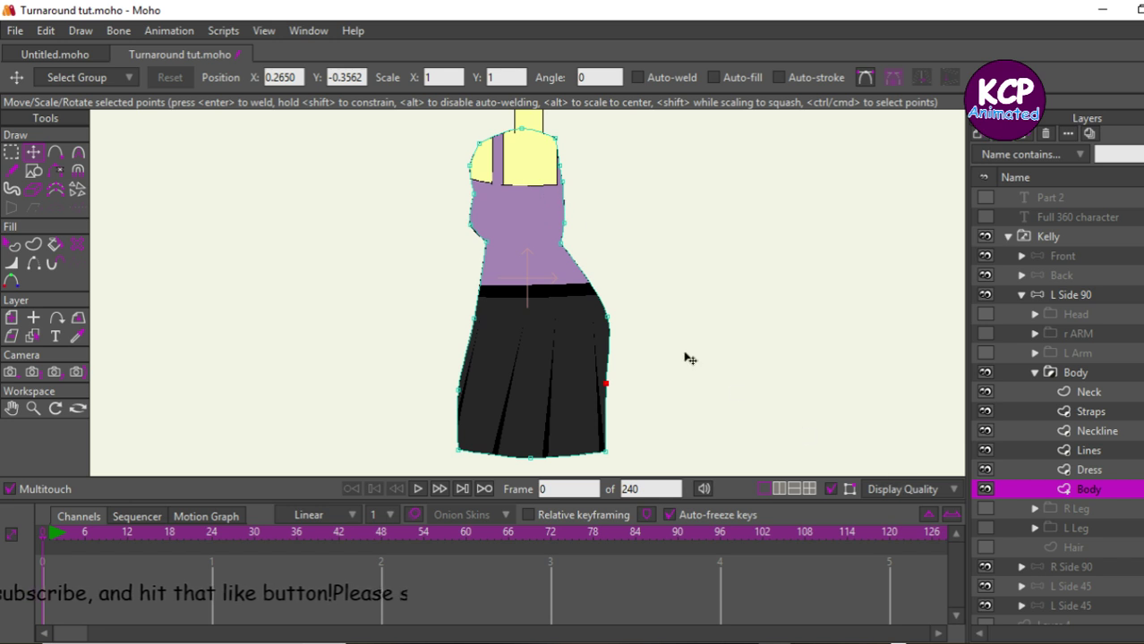
# Step: Move the lower point of the Neckline shape left toward the front of the chest
pyautogui.click(1088, 472)
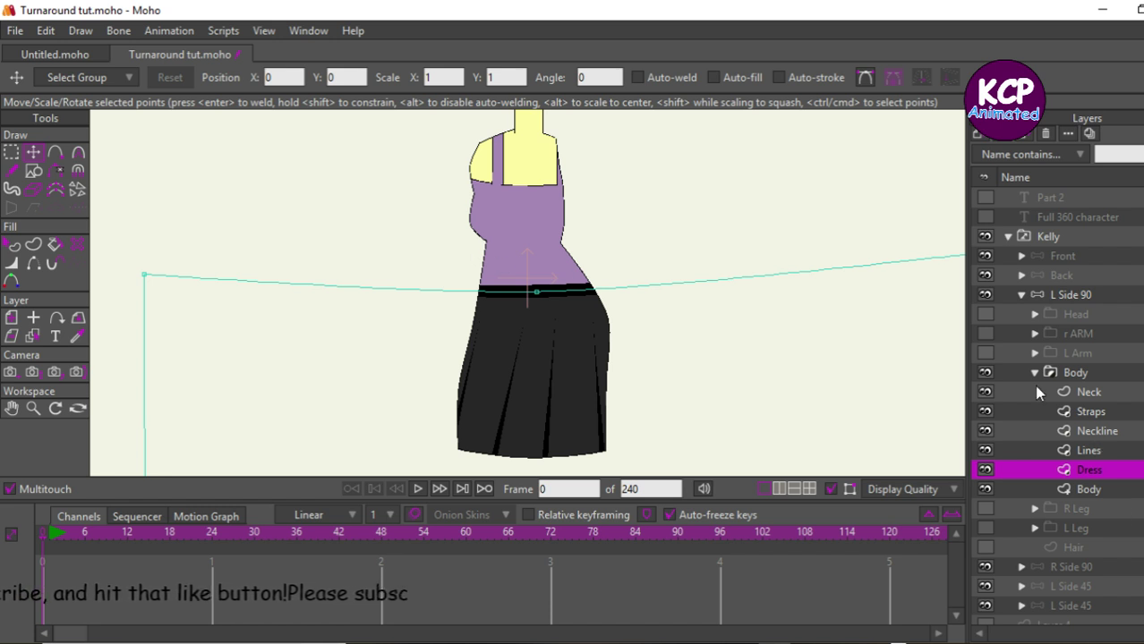
pyautogui.click(1102, 433)
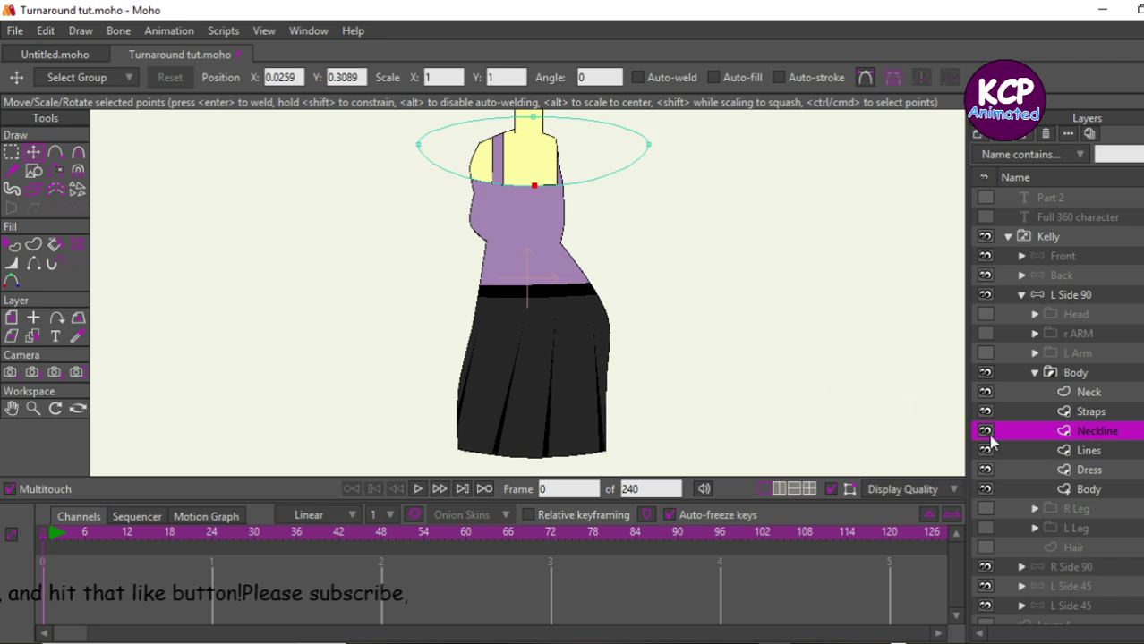
pyautogui.click(505, 183)
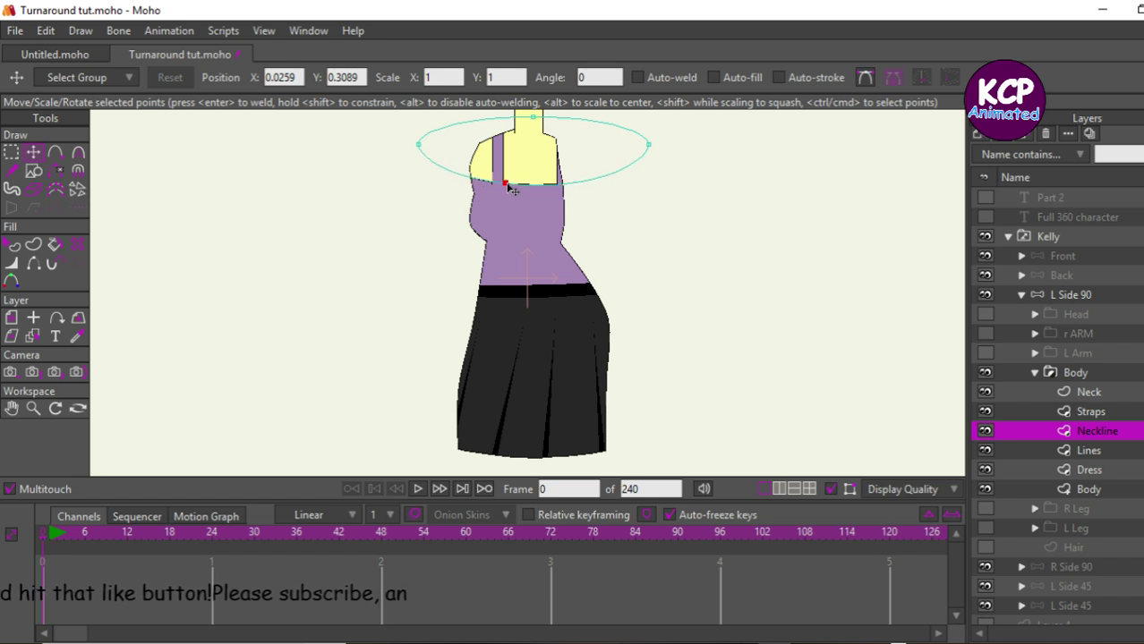
# Step: Shift both shoulder straps on the Straps layer to the left so they sit within the narrowed torso
pyautogui.click(1091, 410)
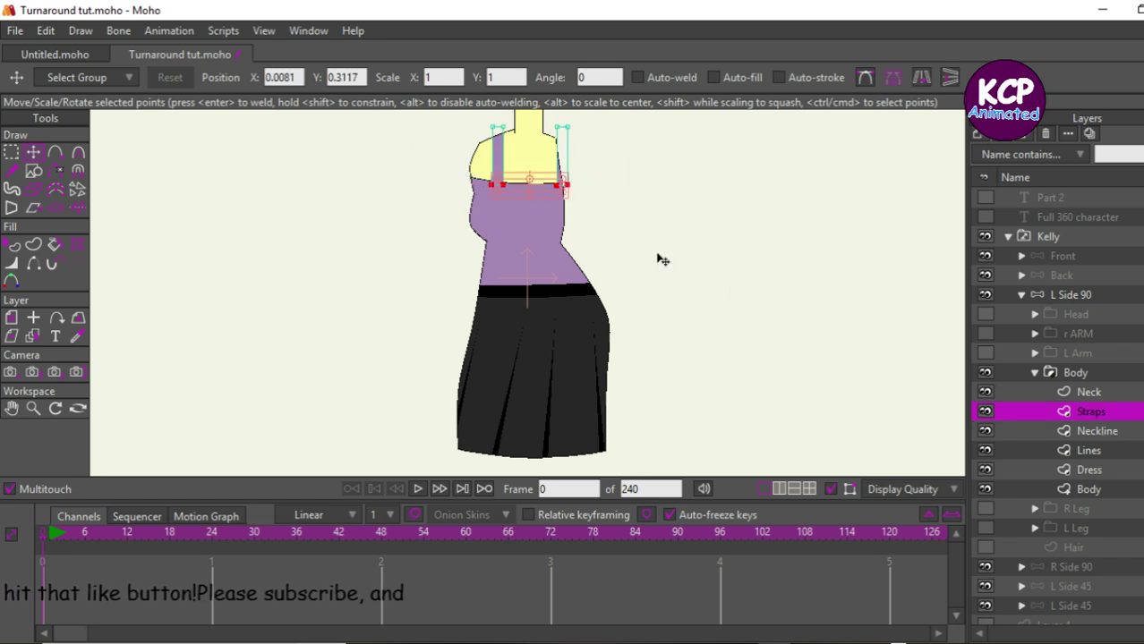
pyautogui.hotkey('ctrl', 'a')
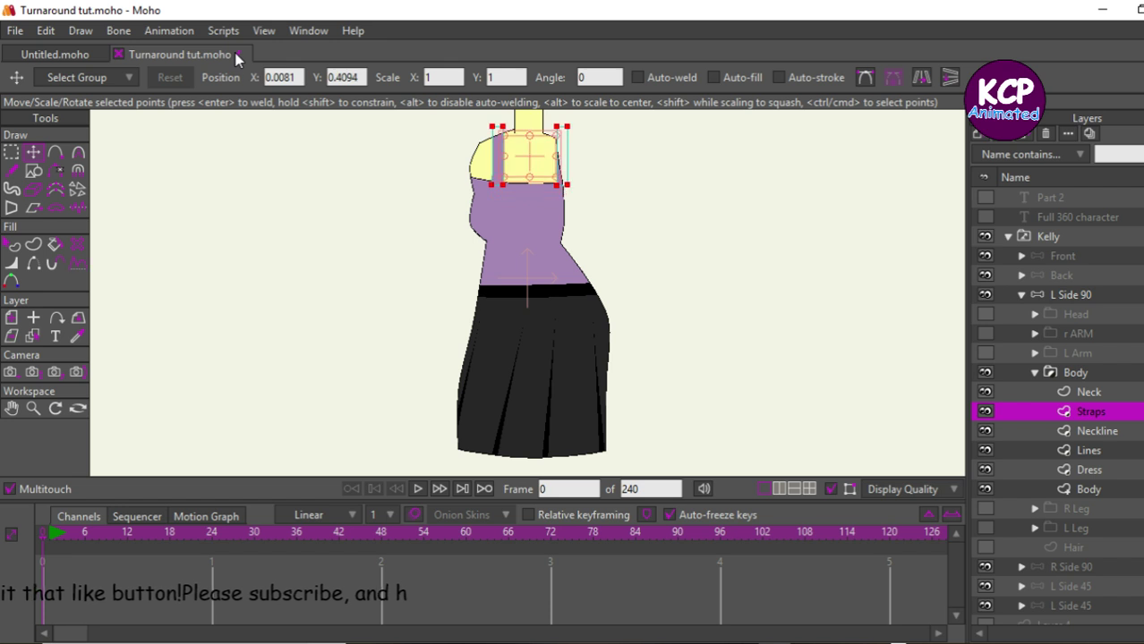
pyautogui.moveTo(646, 281); pyautogui.dragTo(586, 289)
pyautogui.click(586, 289)
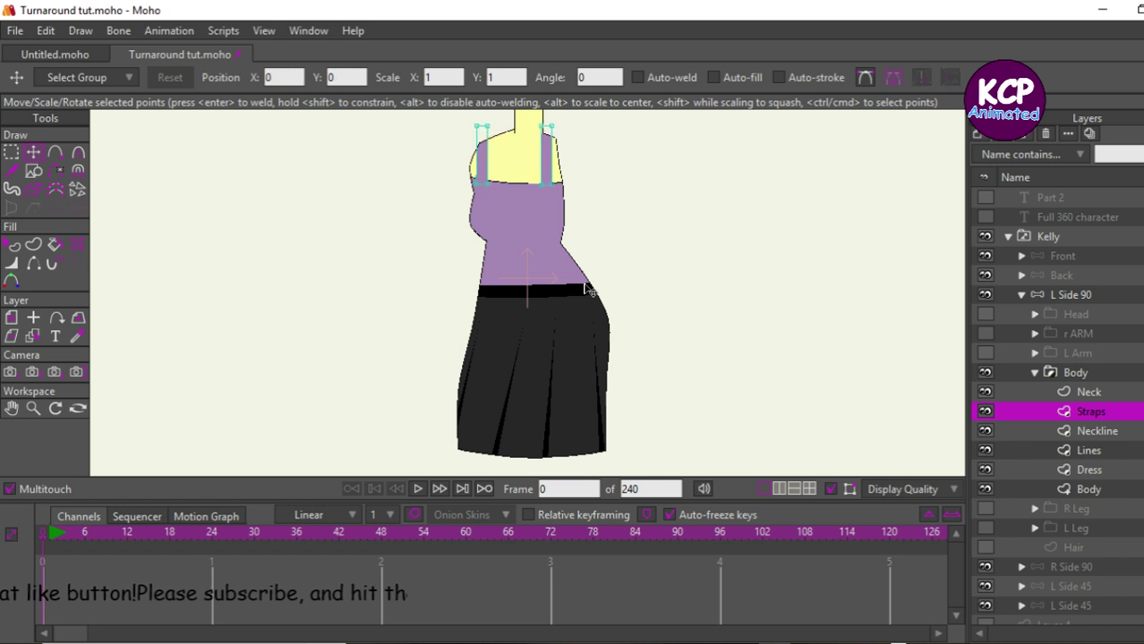
# Step: Reshape the shoulders on the Body vector layer, moving the left shoulder points and the upper right shoulder point in toward the neck
pyautogui.click(1085, 488)
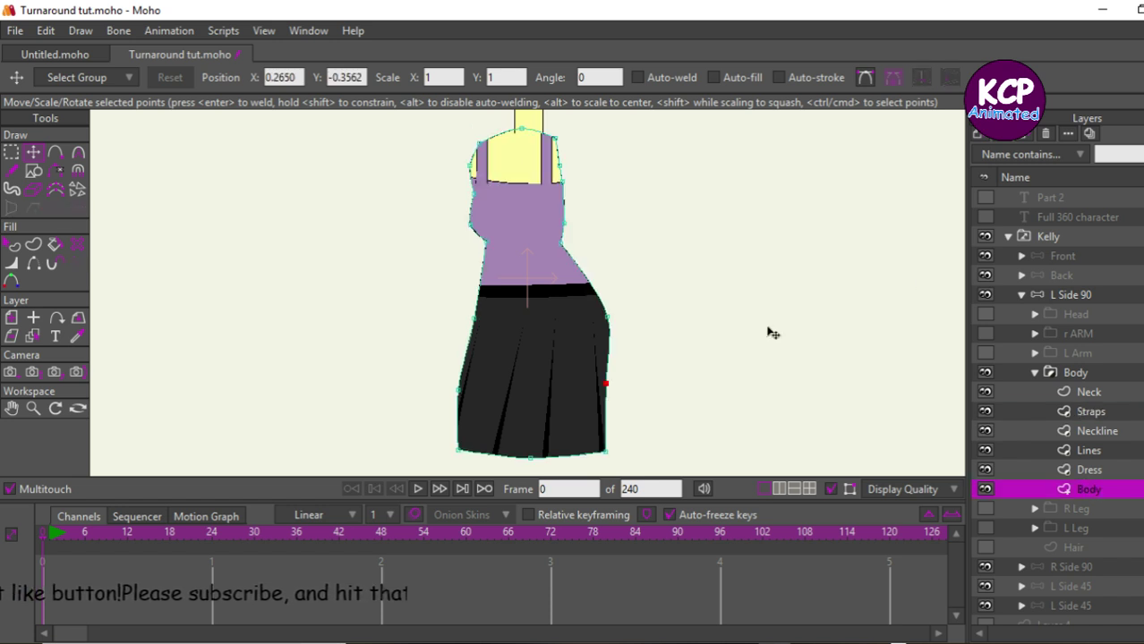
pyautogui.moveTo(480, 154); pyautogui.dragTo(528, 131)
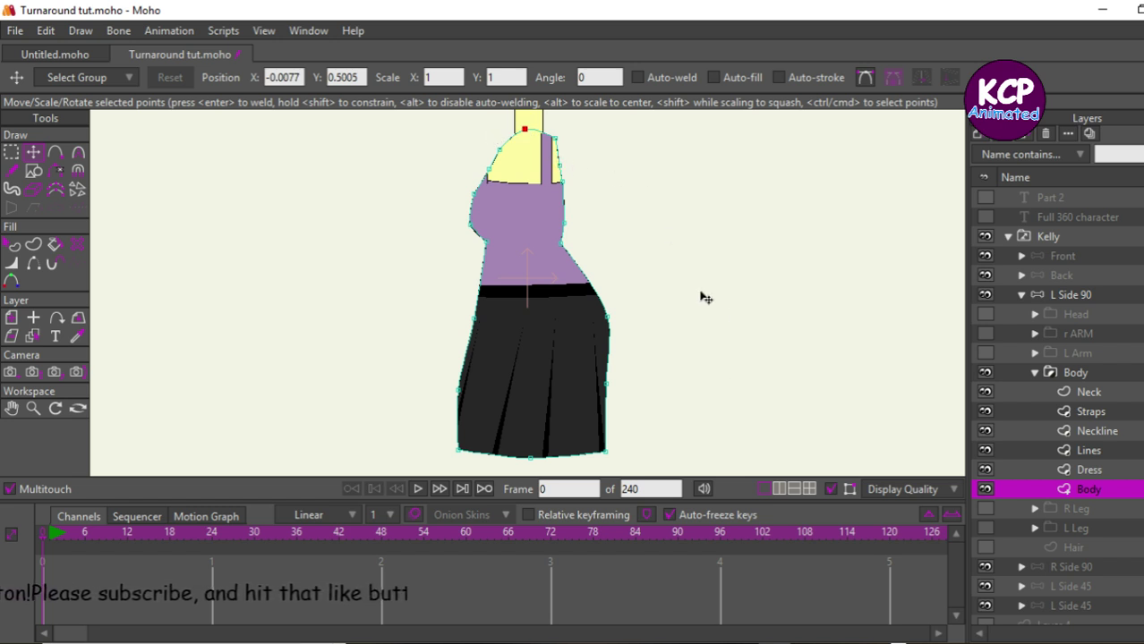
pyautogui.click(544, 133)
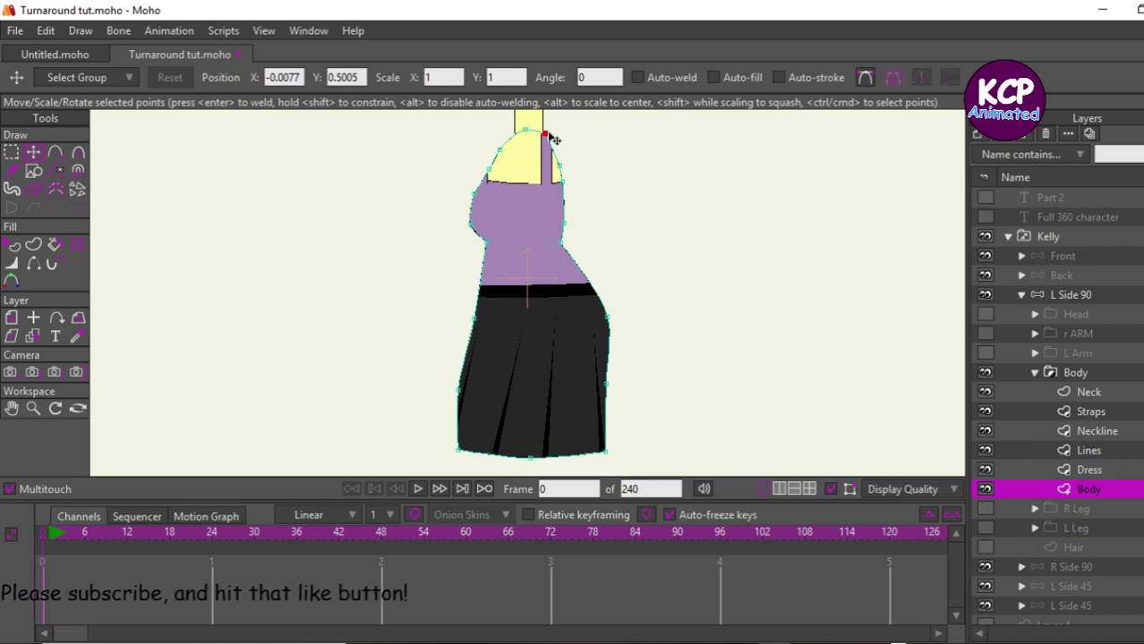
pyautogui.click(551, 135)
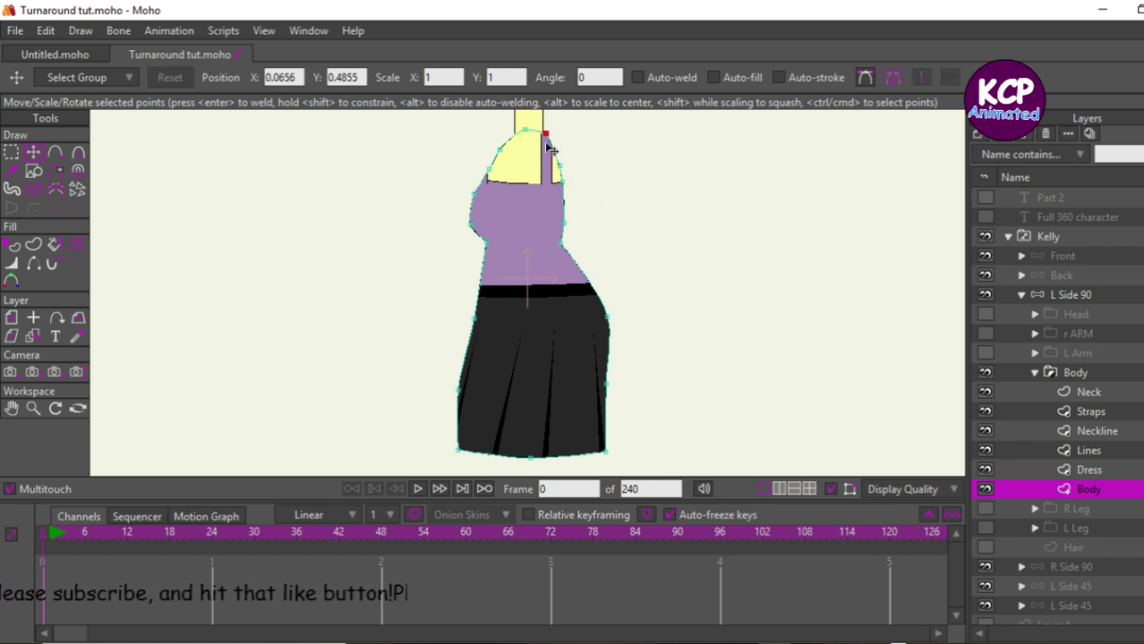
pyautogui.click(547, 136)
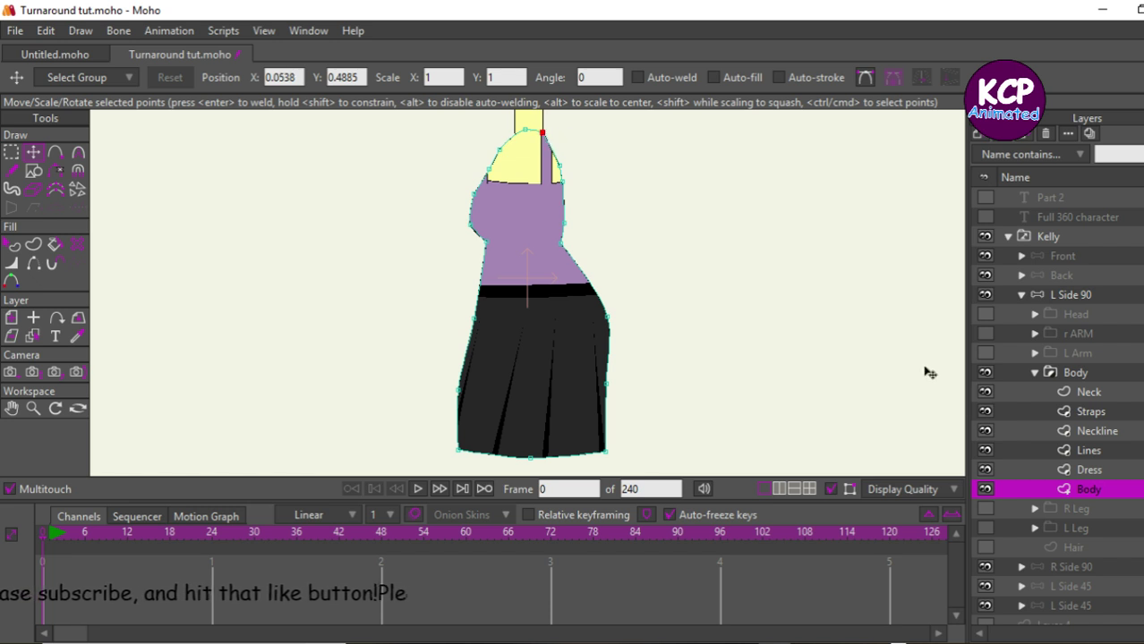
# Step: Check the Body group's sublayers from Dress up to Neck, and collapse the group
pyautogui.click(1083, 469)
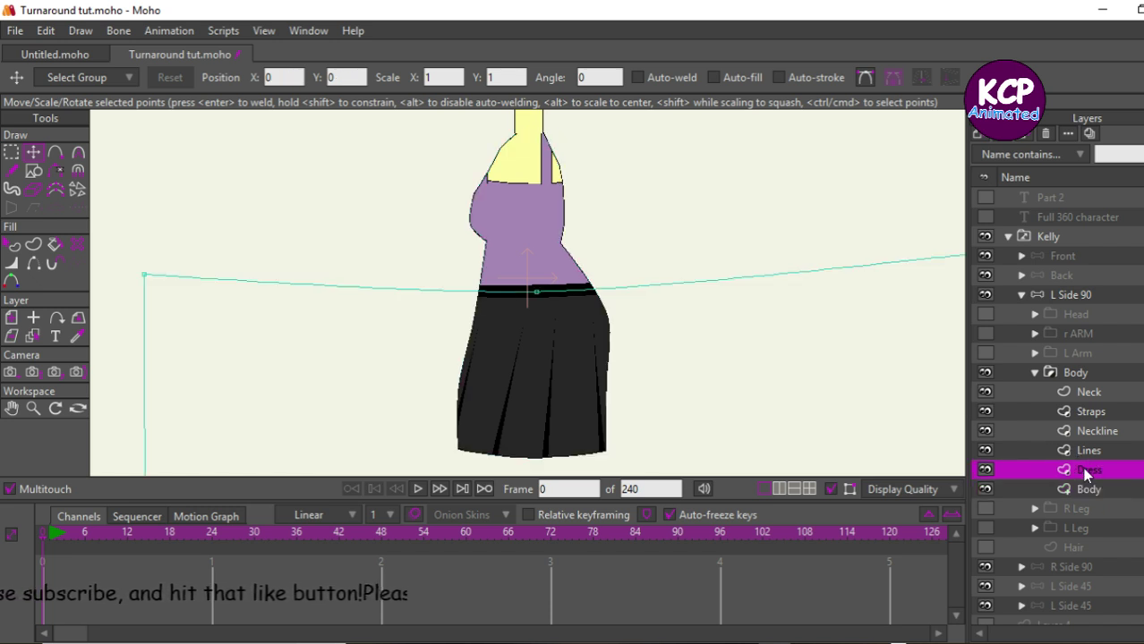
pyautogui.click(1102, 452)
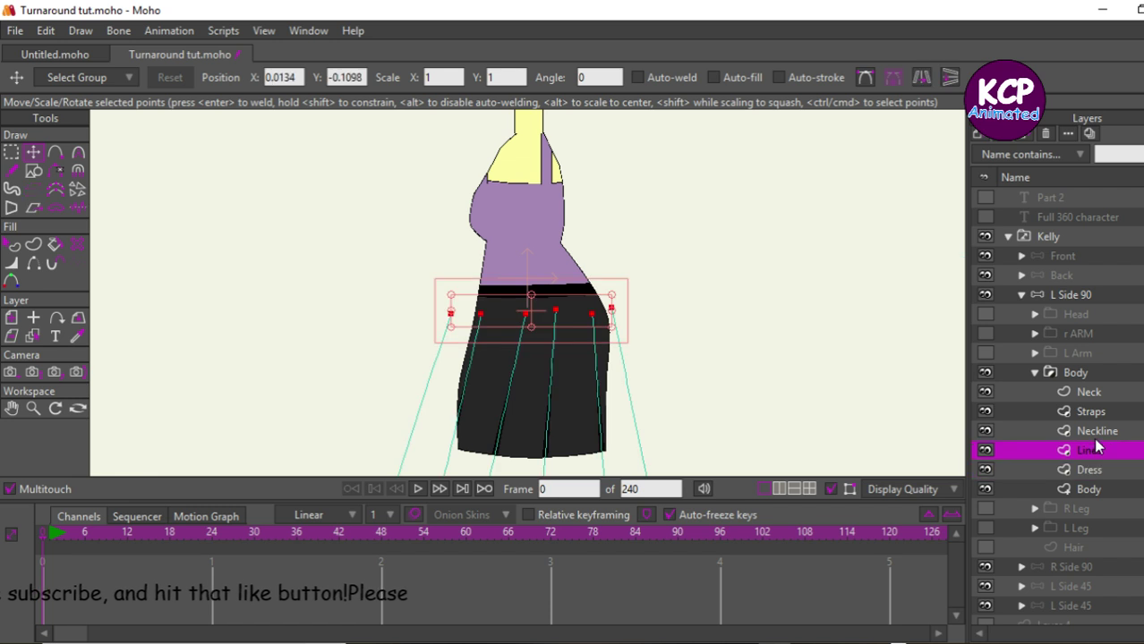
pyautogui.click(1122, 431)
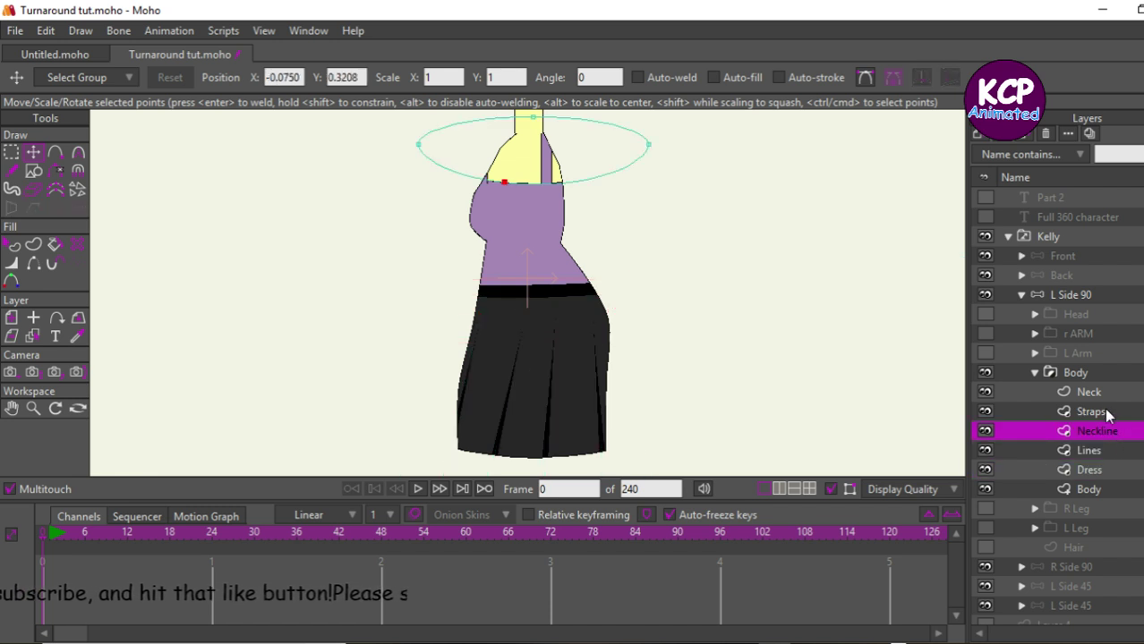
pyautogui.click(1104, 412)
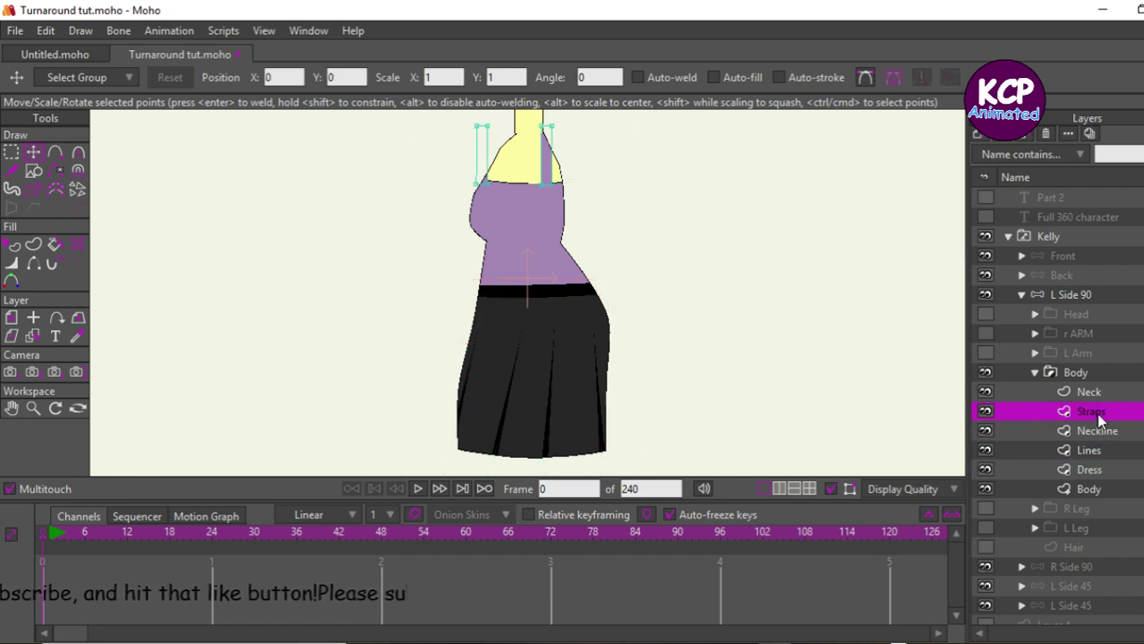
pyautogui.click(1093, 394)
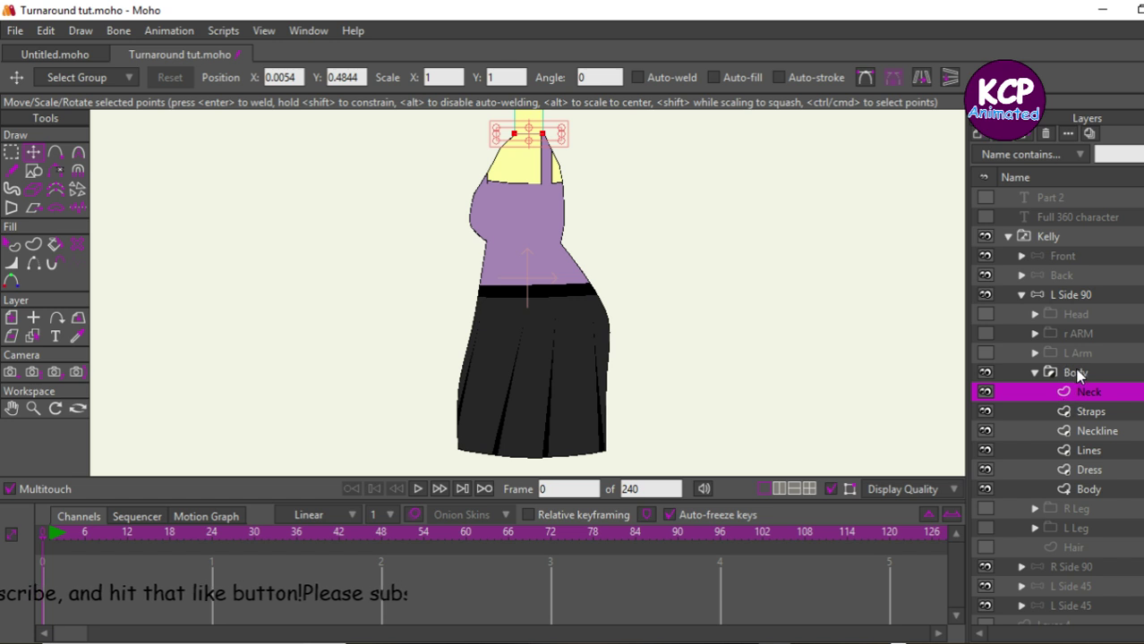
pyautogui.click(1078, 374)
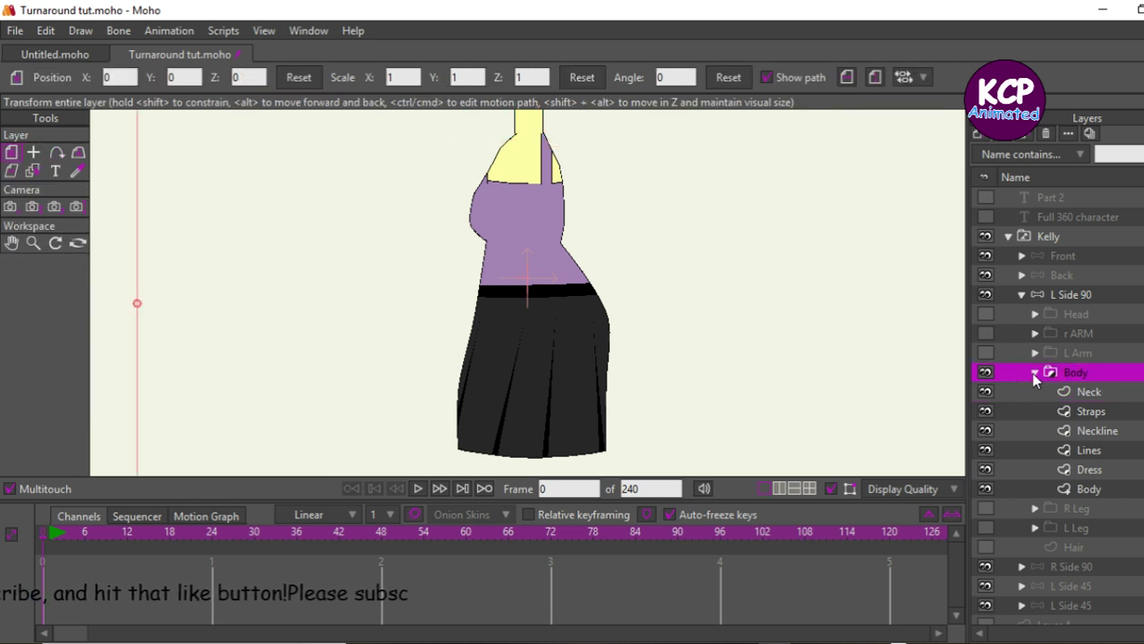
pyautogui.click(1036, 373)
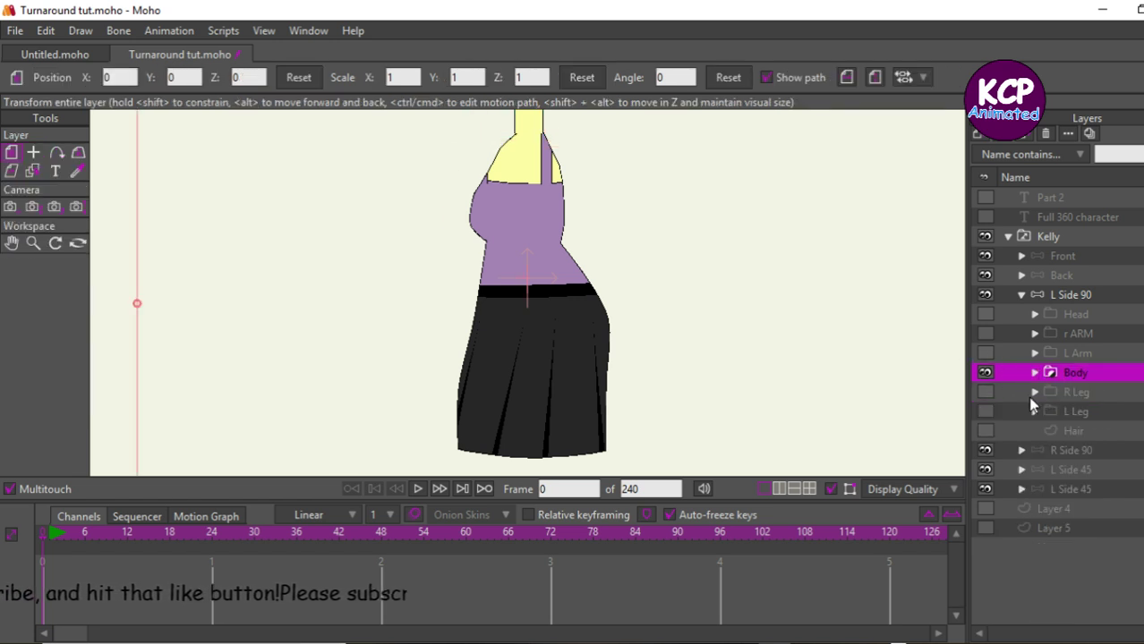
pyautogui.click(1062, 296)
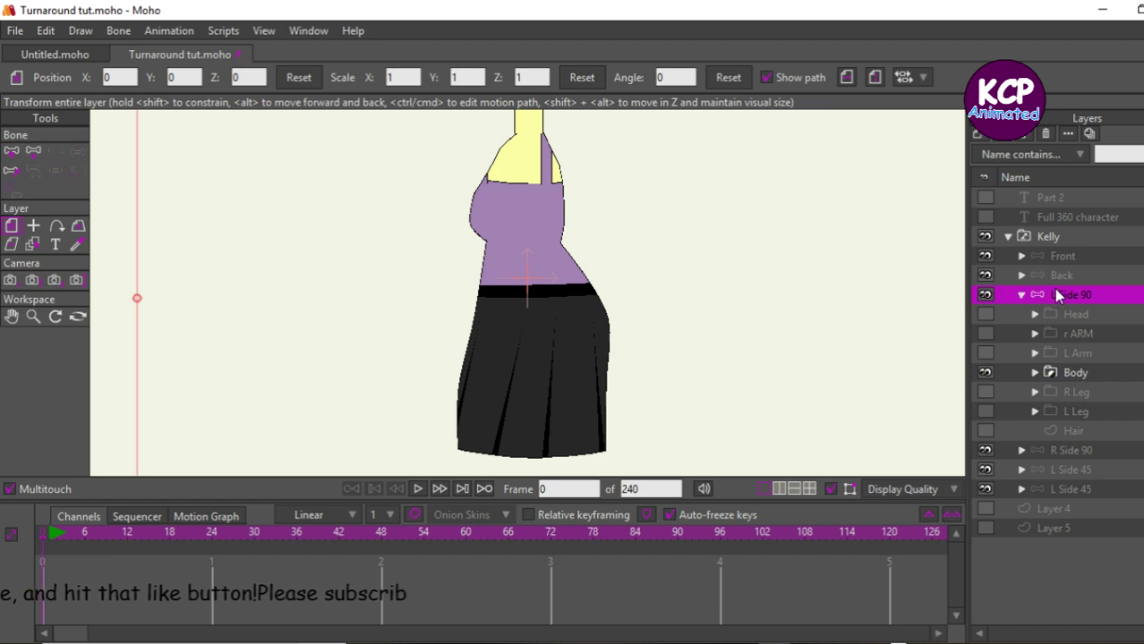
pyautogui.rightClick(1055, 293)
pyautogui.moveTo(1070, 333)
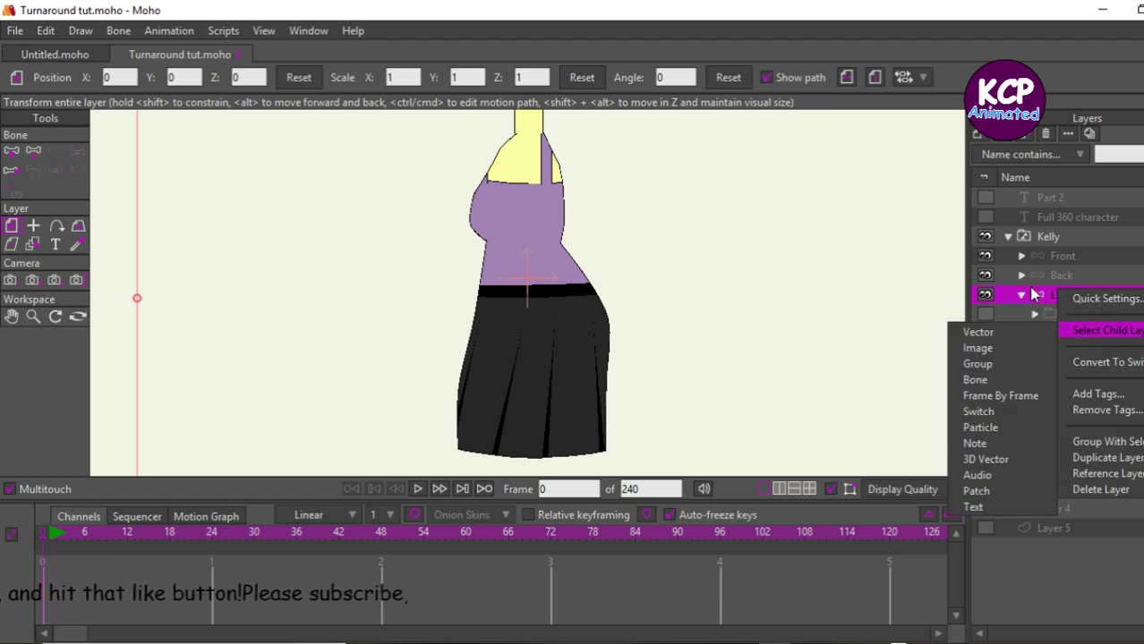
pyautogui.click(1035, 294)
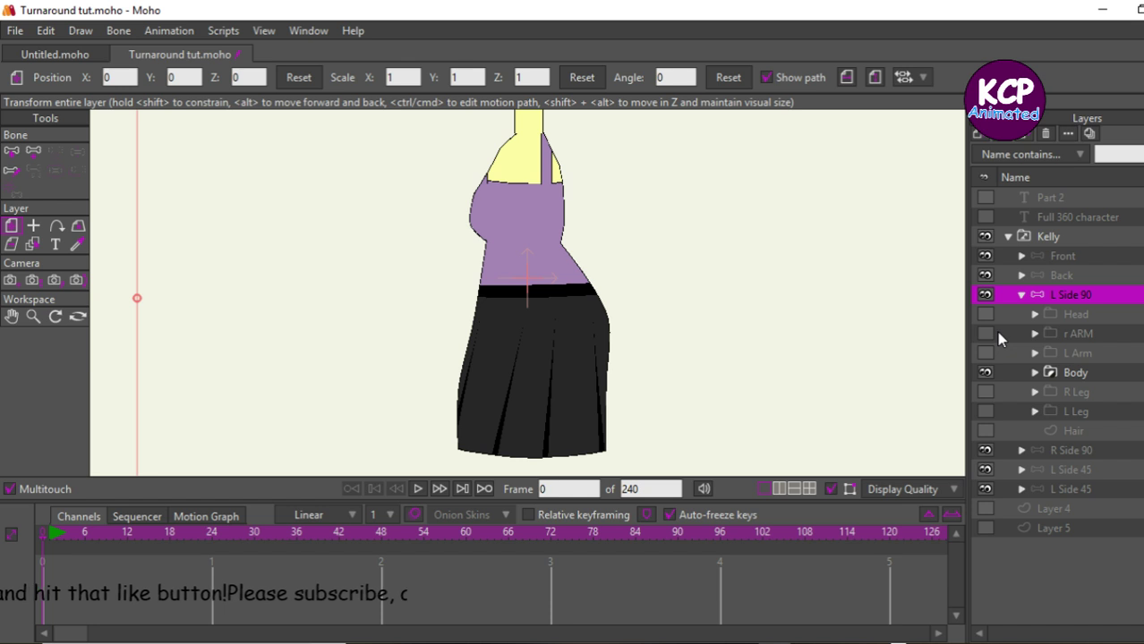
# Step: Turn the L Arm, r ARM and Head layers of the L Side 90 rig visible again
pyautogui.hotkey('ctrl', 'r')
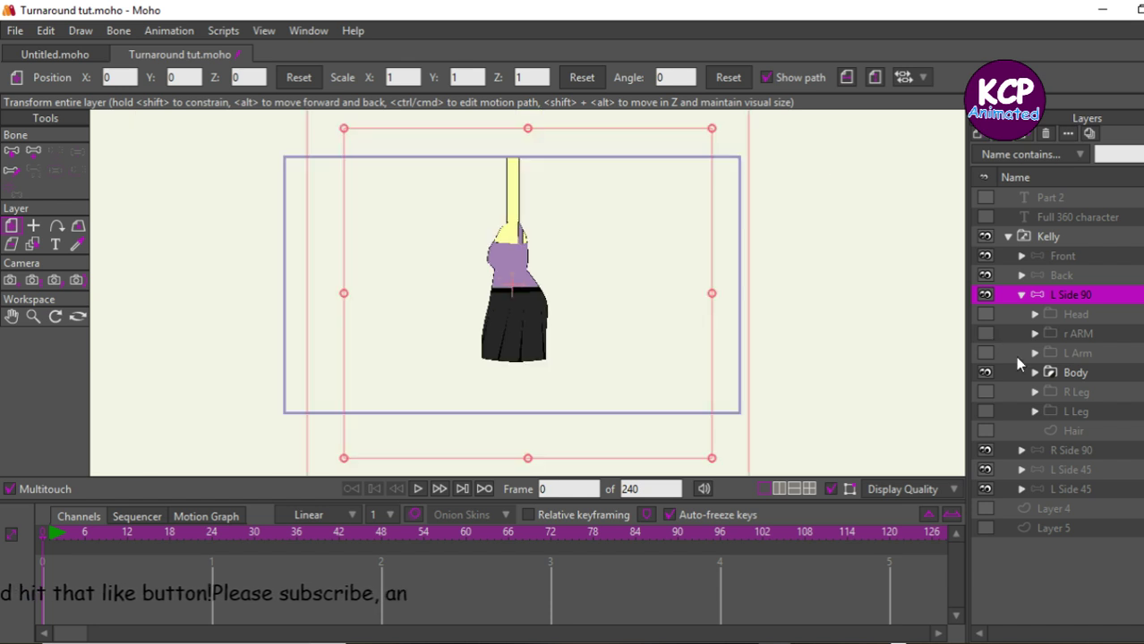
pyautogui.rightClick(984, 371)
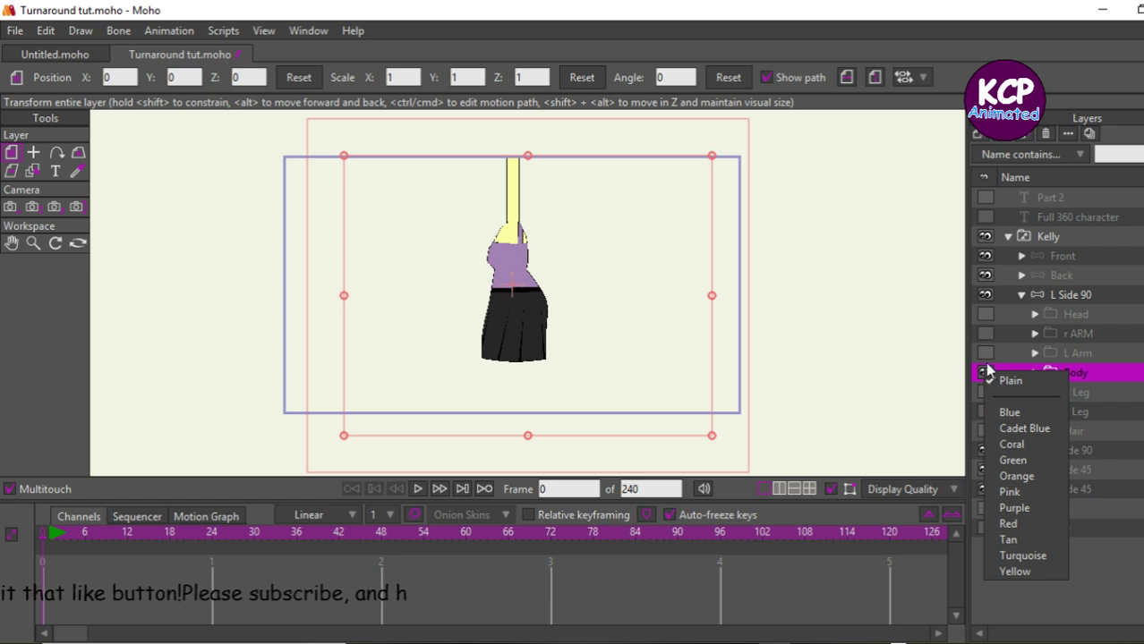
pyautogui.click(982, 369)
pyautogui.click(982, 359)
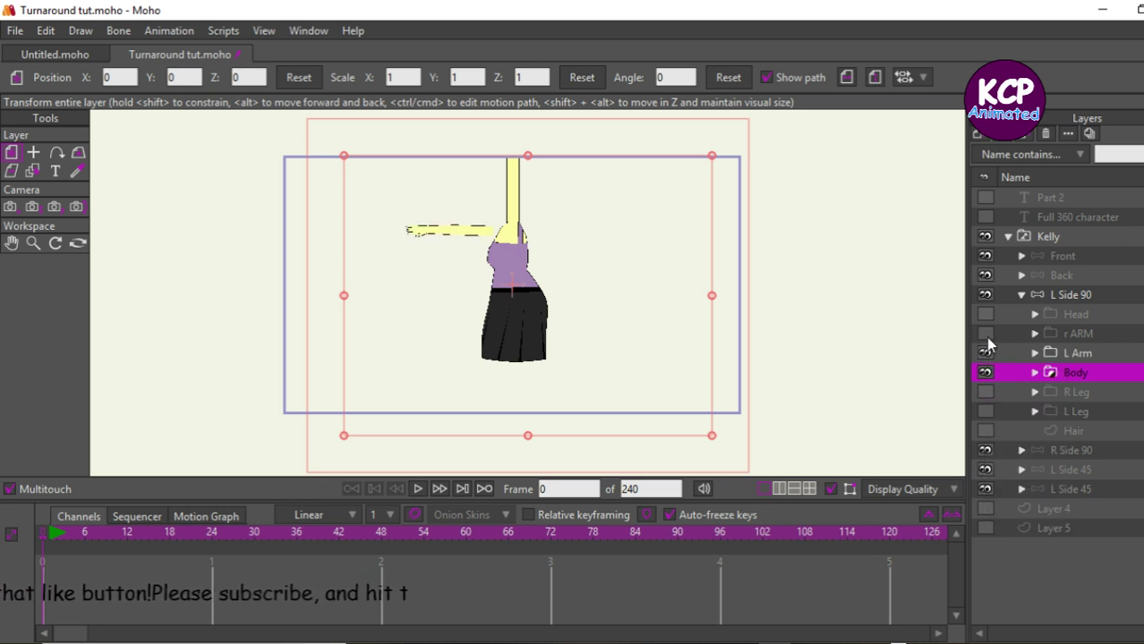
pyautogui.click(984, 334)
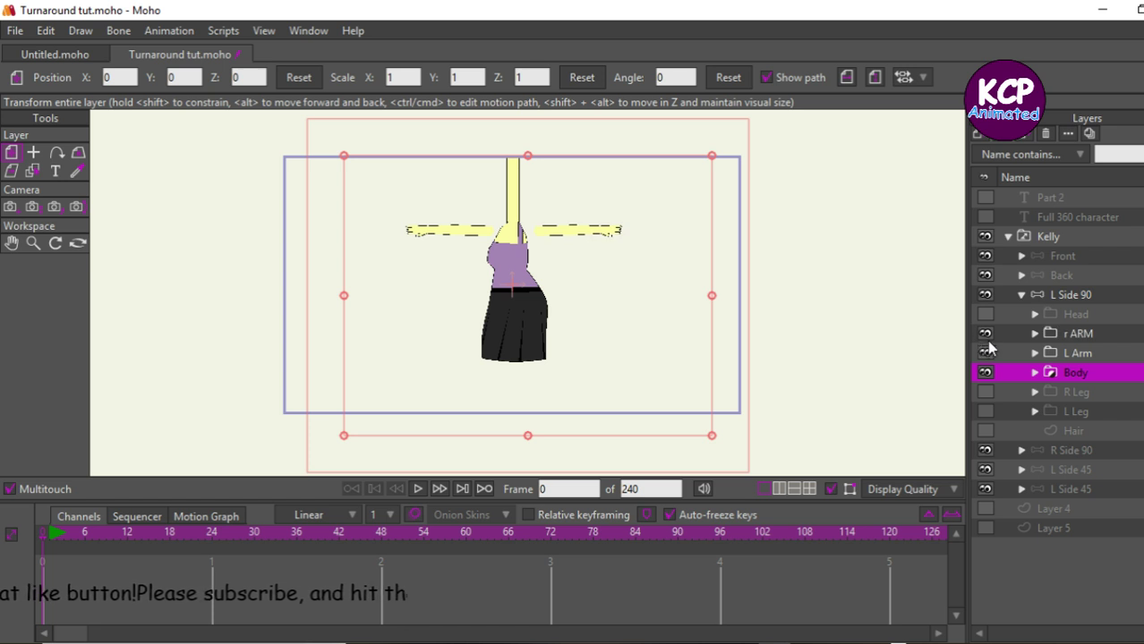
pyautogui.click(984, 314)
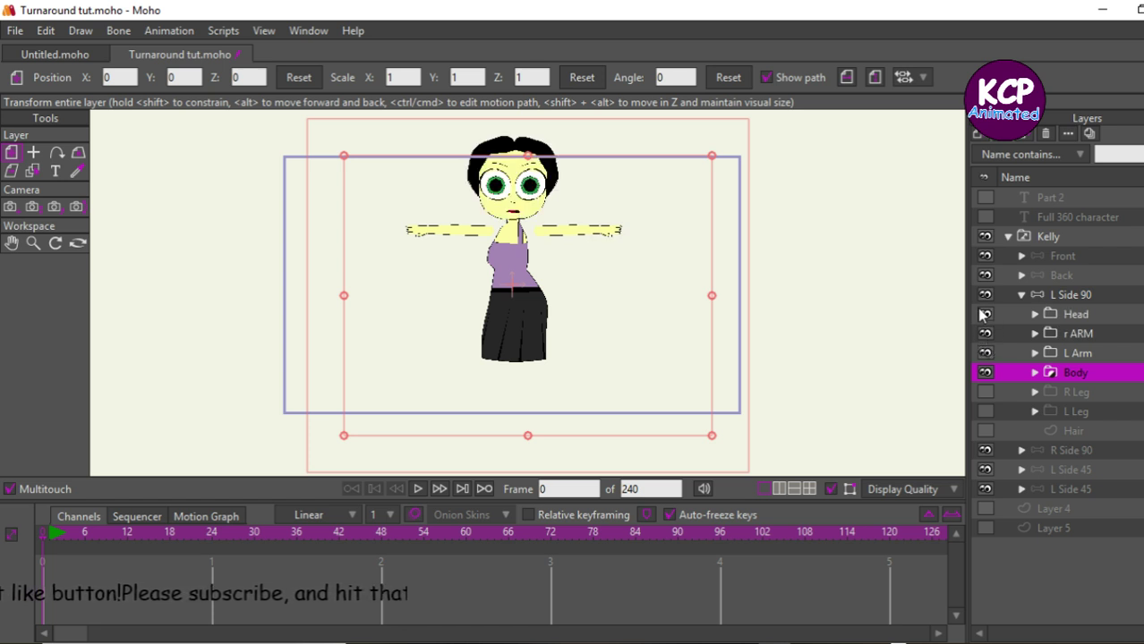
# Step: Make the Hair layer of the L Side 90 rig visible and expand the Head group down to its Head vector layer
pyautogui.click(984, 428)
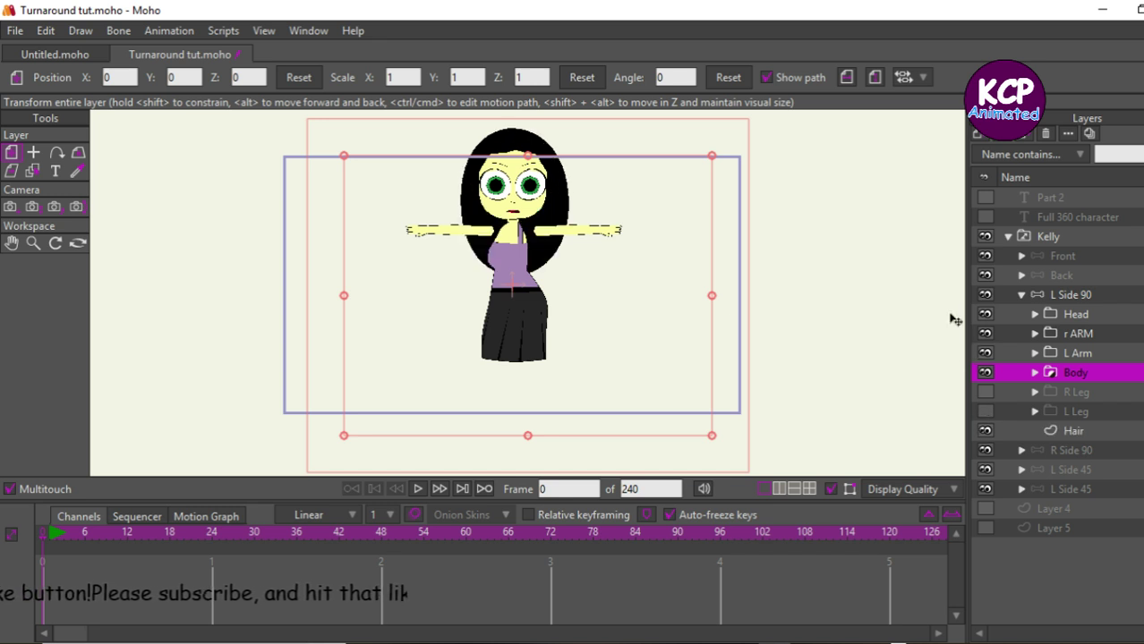
pyautogui.click(1059, 313)
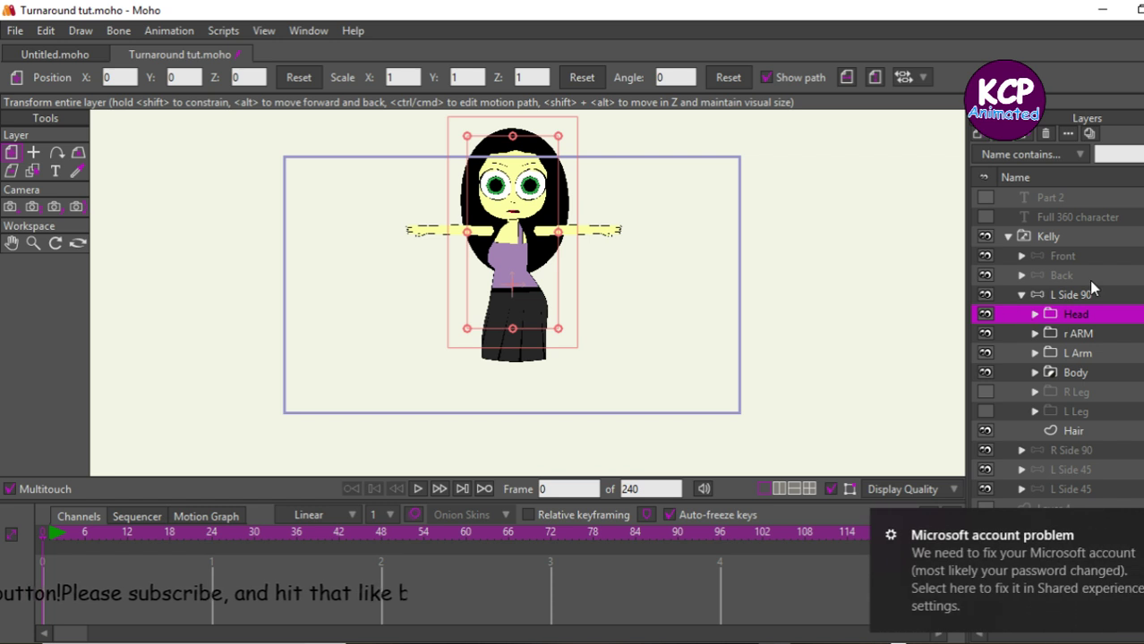
pyautogui.hotkey('ctrl', 'alt', 'f')
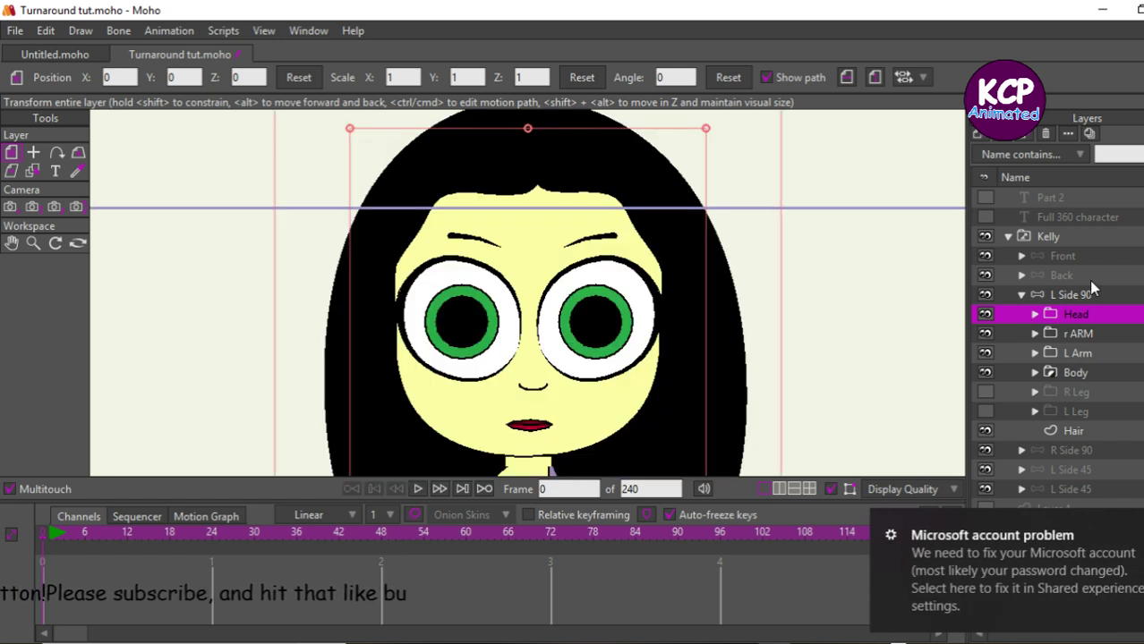
pyautogui.click(1035, 314)
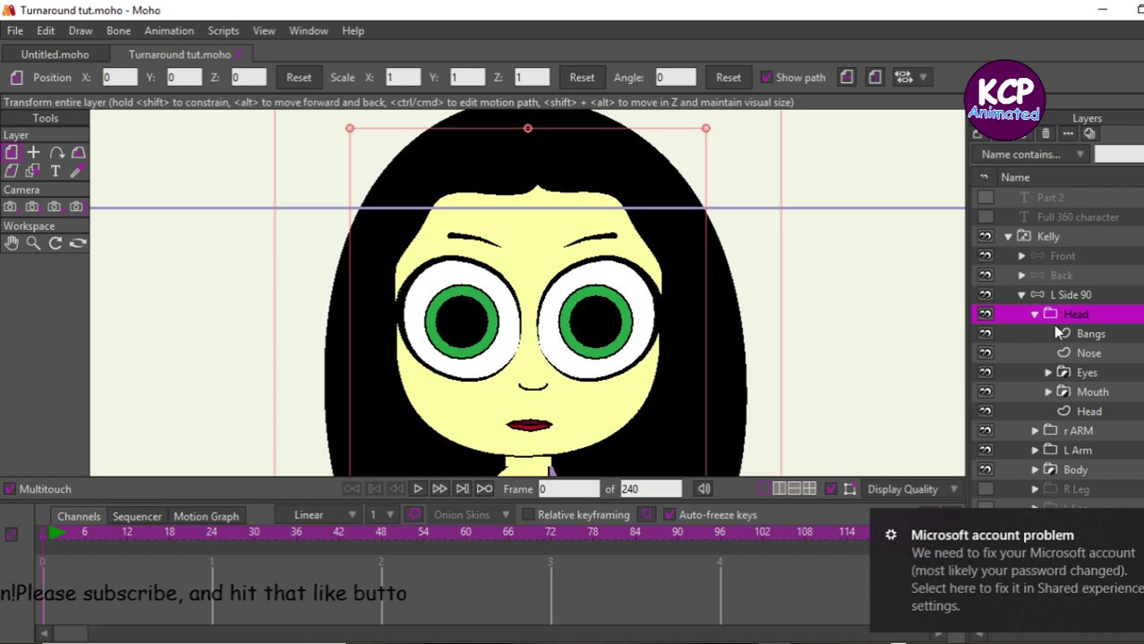
pyautogui.click(1089, 411)
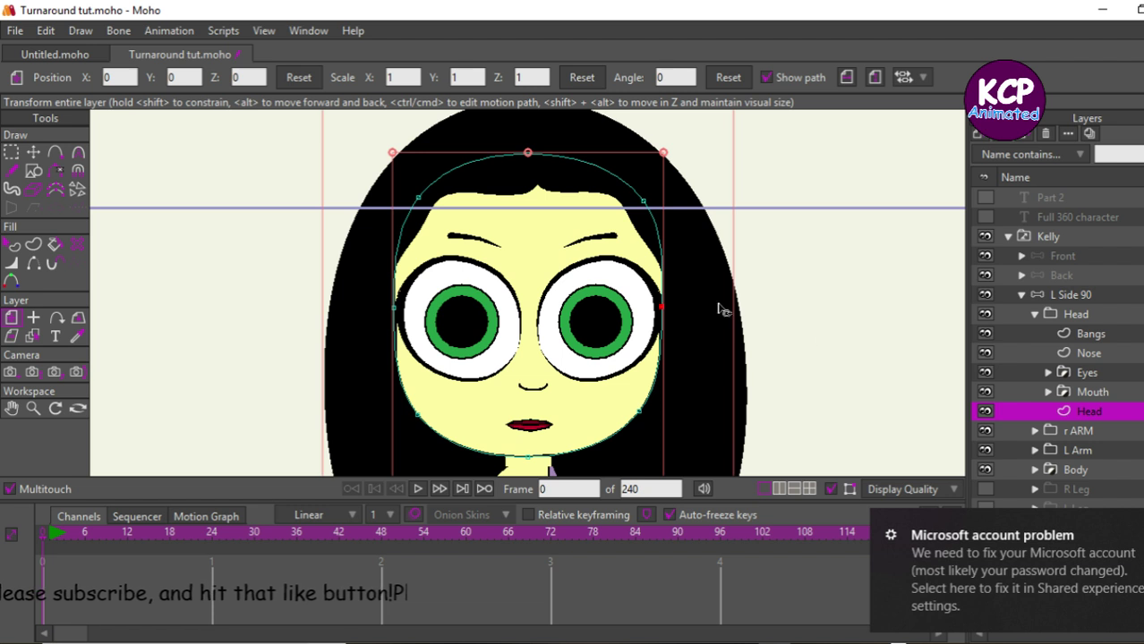
# Step: Set the Head group's group mask to Hide all
pyautogui.doubleClick(1080, 312)
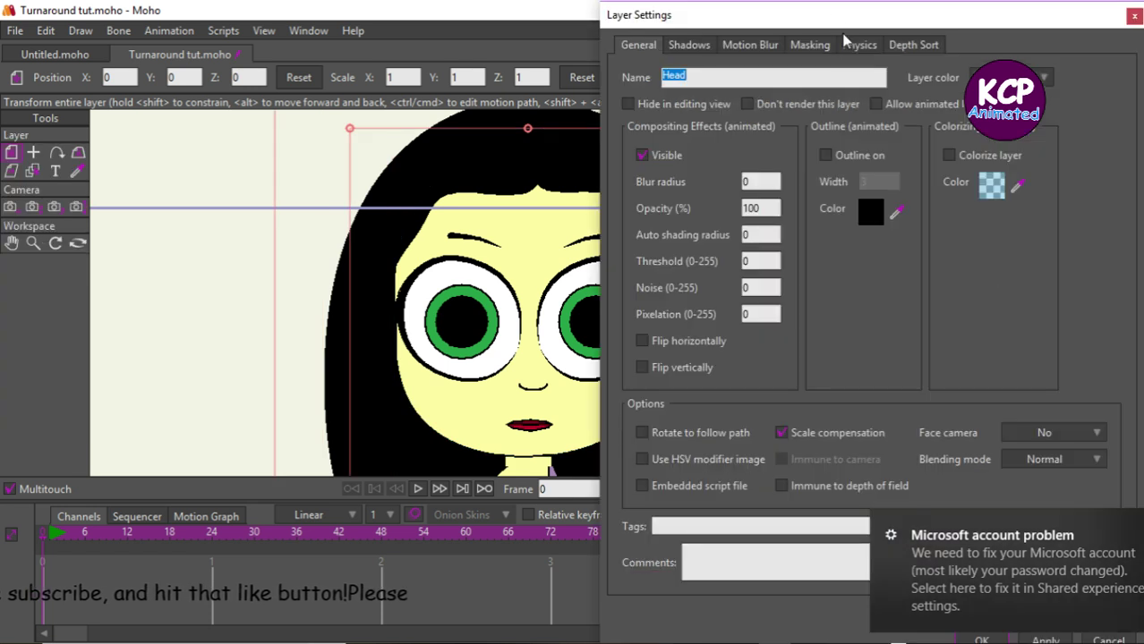
pyautogui.click(809, 45)
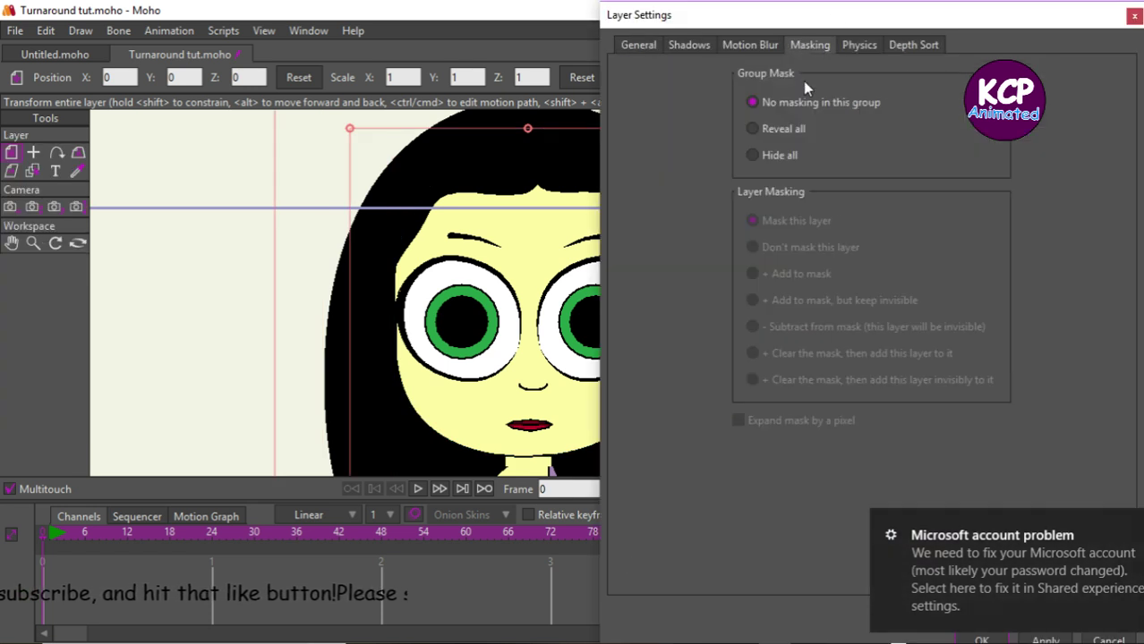
pyautogui.click(786, 157)
pyautogui.press('Return')
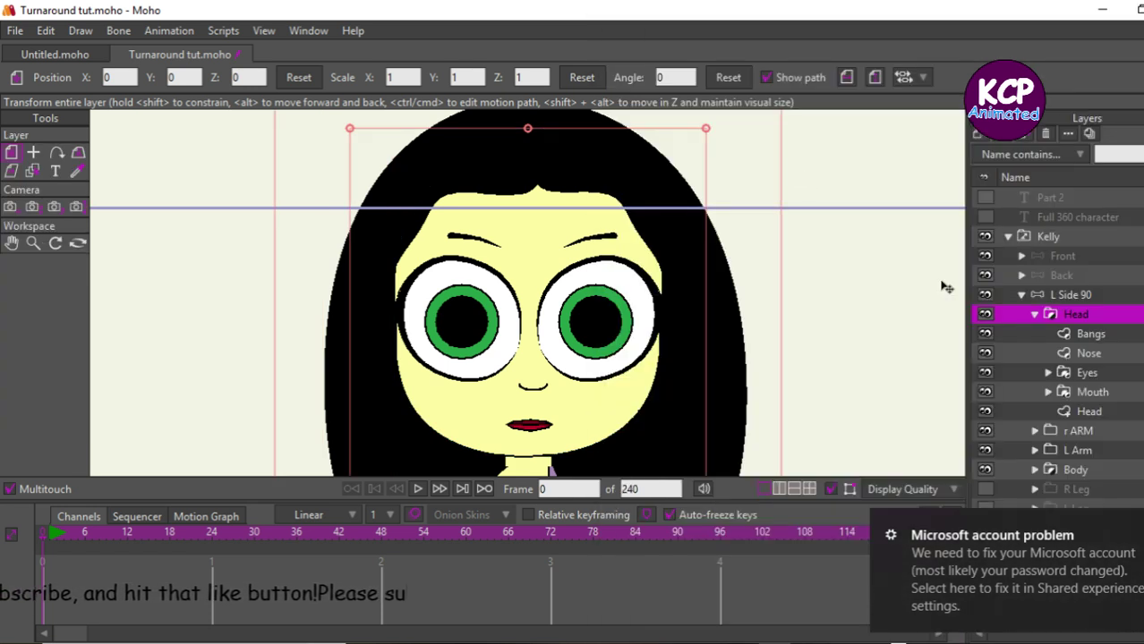
# Step: Confirm the Head vector layer's masking as + Add to mask with Exclude strokes enabled
pyautogui.doubleClick(1089, 411)
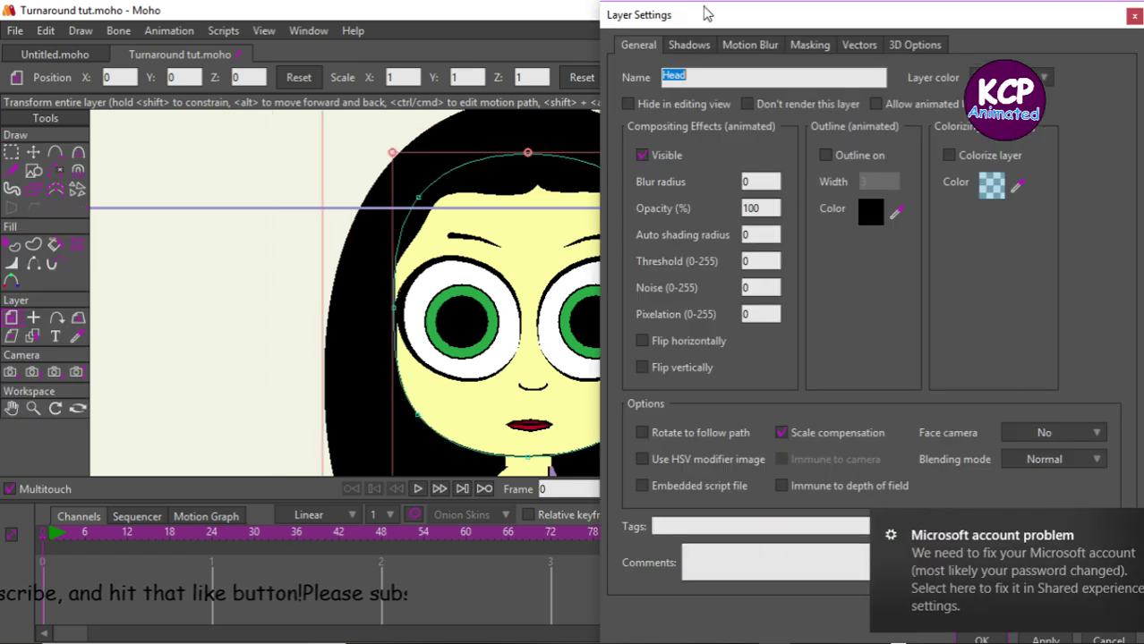
pyautogui.click(810, 45)
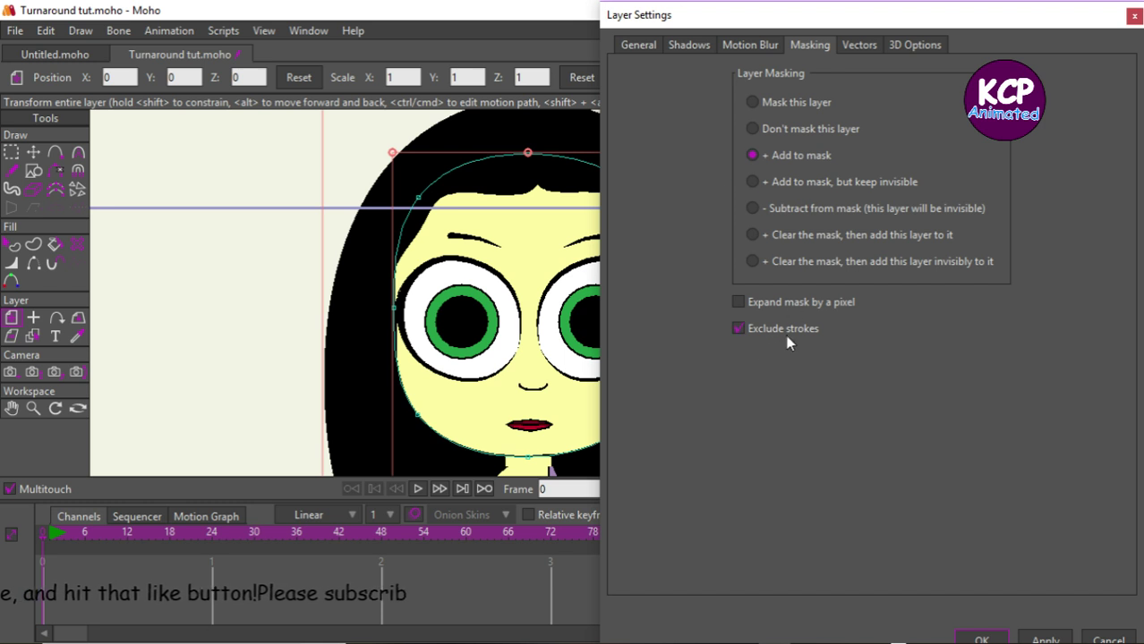
pyautogui.press('Return')
# Step: Shift the Bangs, Nose, Eyes and Mouth layers together toward the left edge of the face, to about X -0.2345
pyautogui.click(1084, 392)
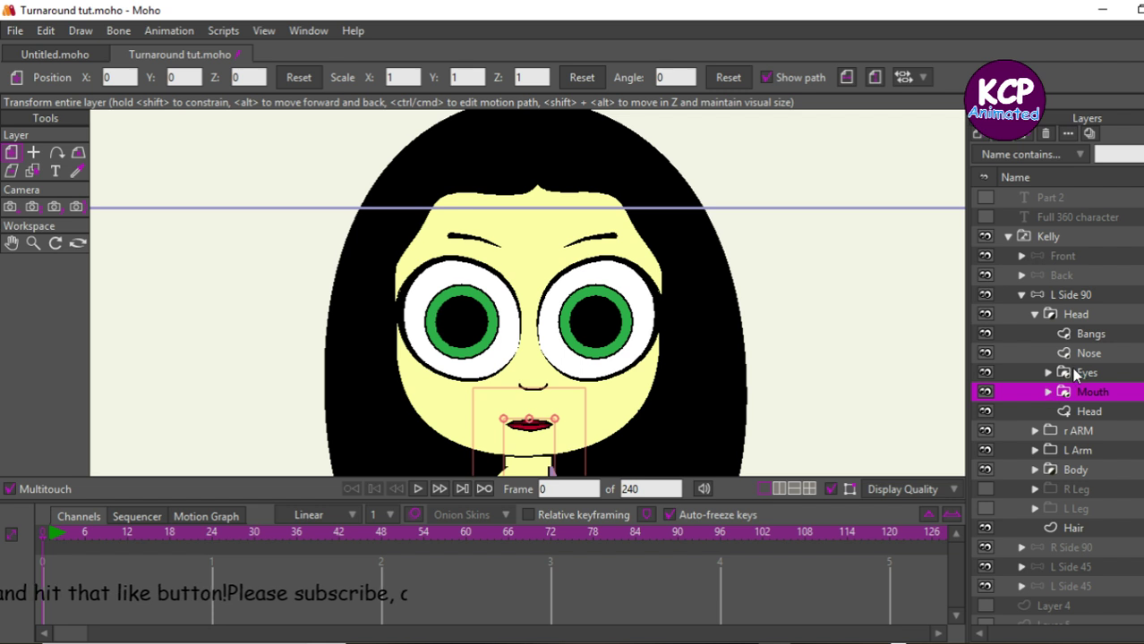
pyautogui.keyDown('shift'); pyautogui.click(1071, 333); pyautogui.keyUp('shift')
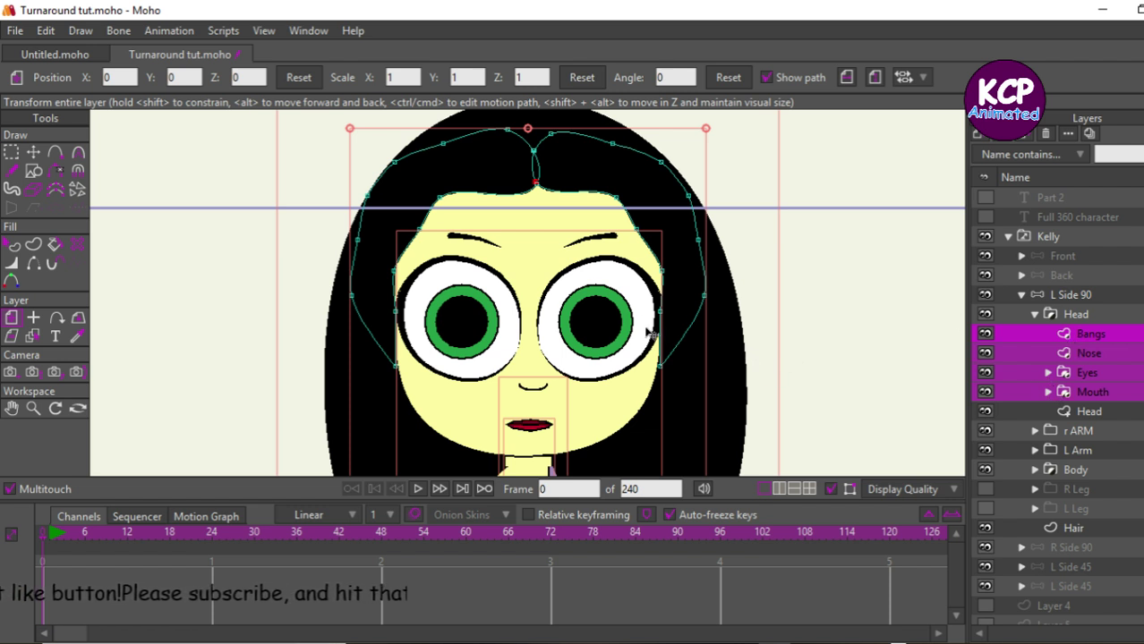
pyautogui.moveTo(650, 333); pyautogui.dragTo(530, 318)
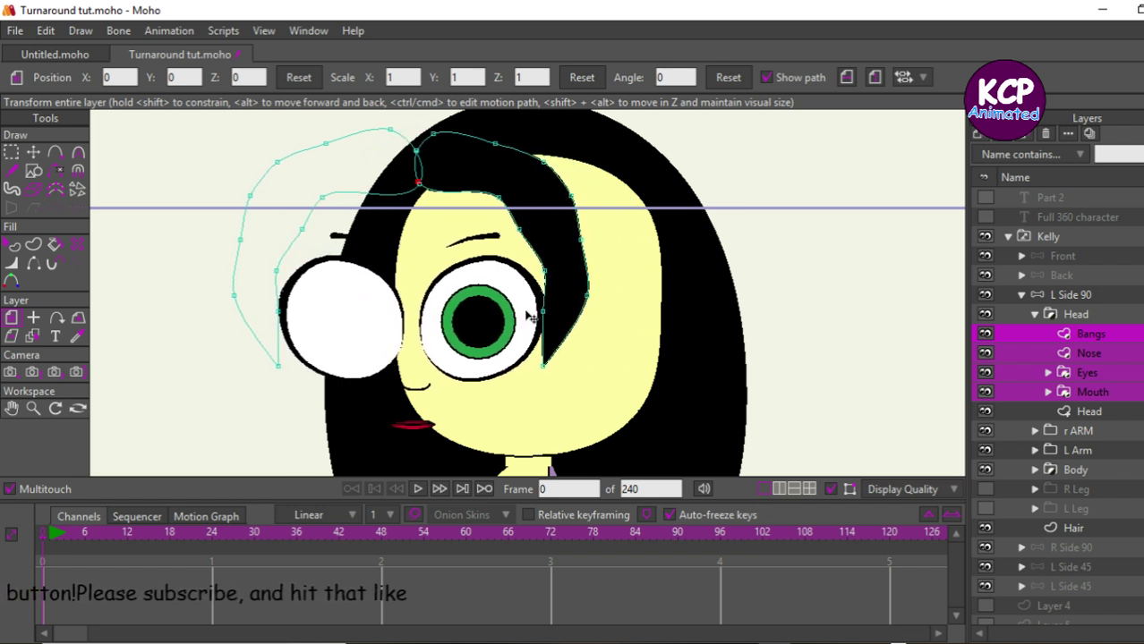
pyautogui.moveTo(527, 315); pyautogui.dragTo(528, 315)
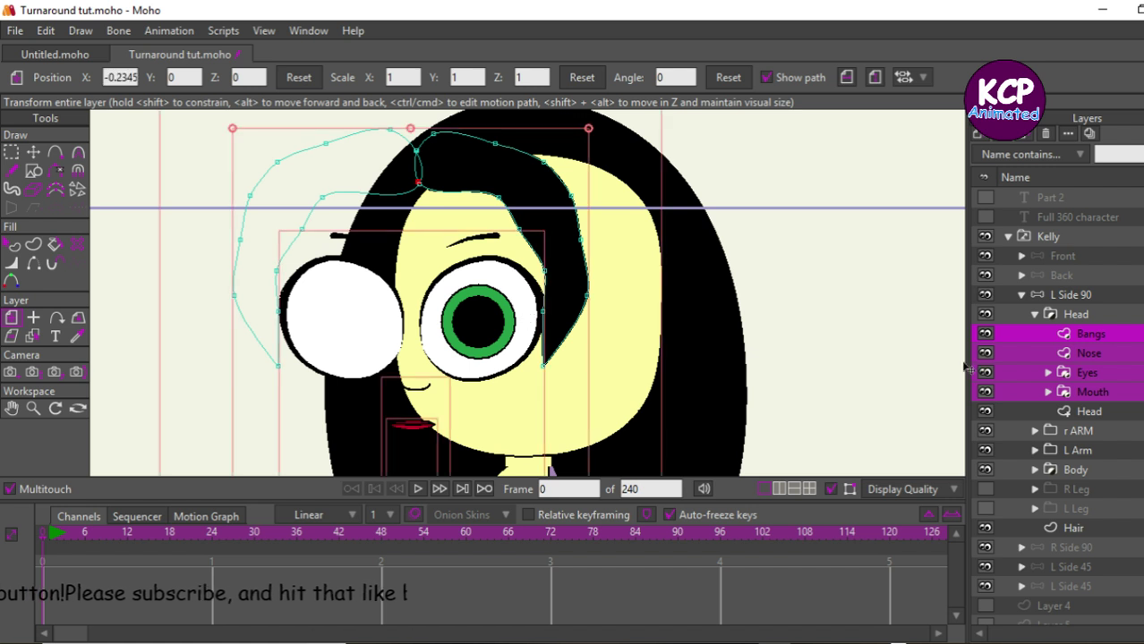
# Step: Transform points on the Head vector layer, pulling the upper right, middle right and lower right points inward and nudging the crown point
pyautogui.click(1088, 412)
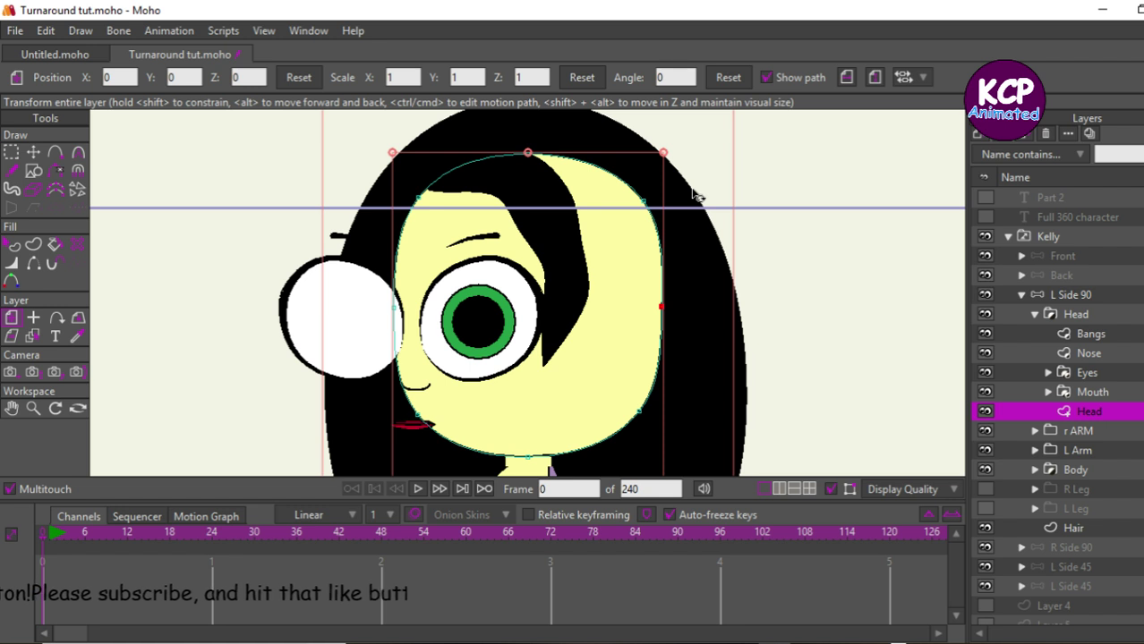
pyautogui.click(34, 153)
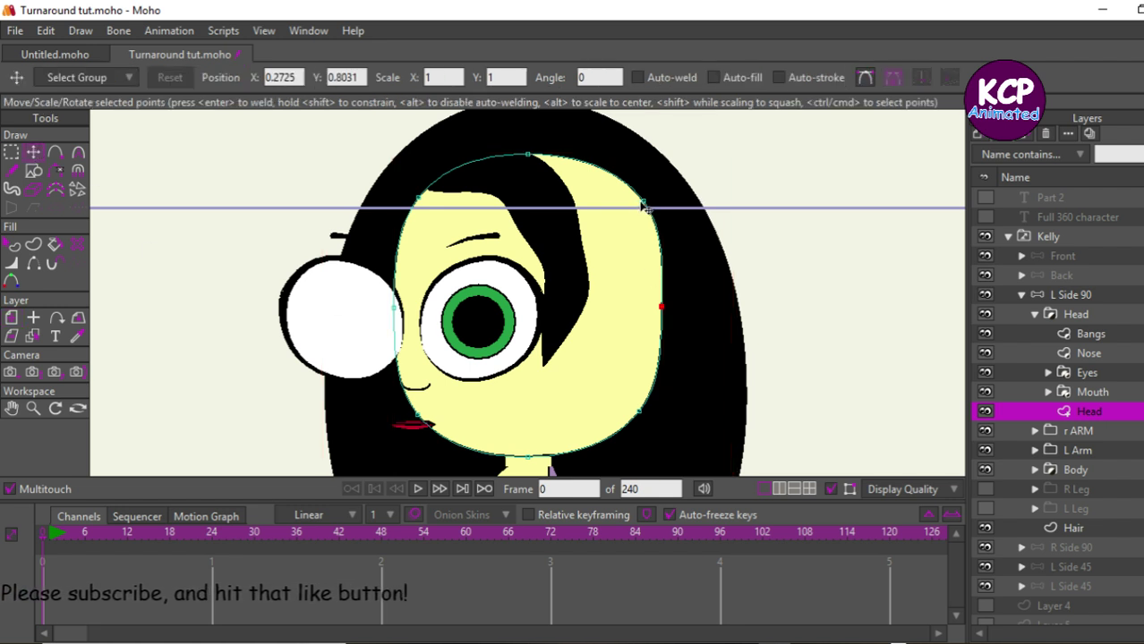
pyautogui.moveTo(641, 205); pyautogui.dragTo(613, 201)
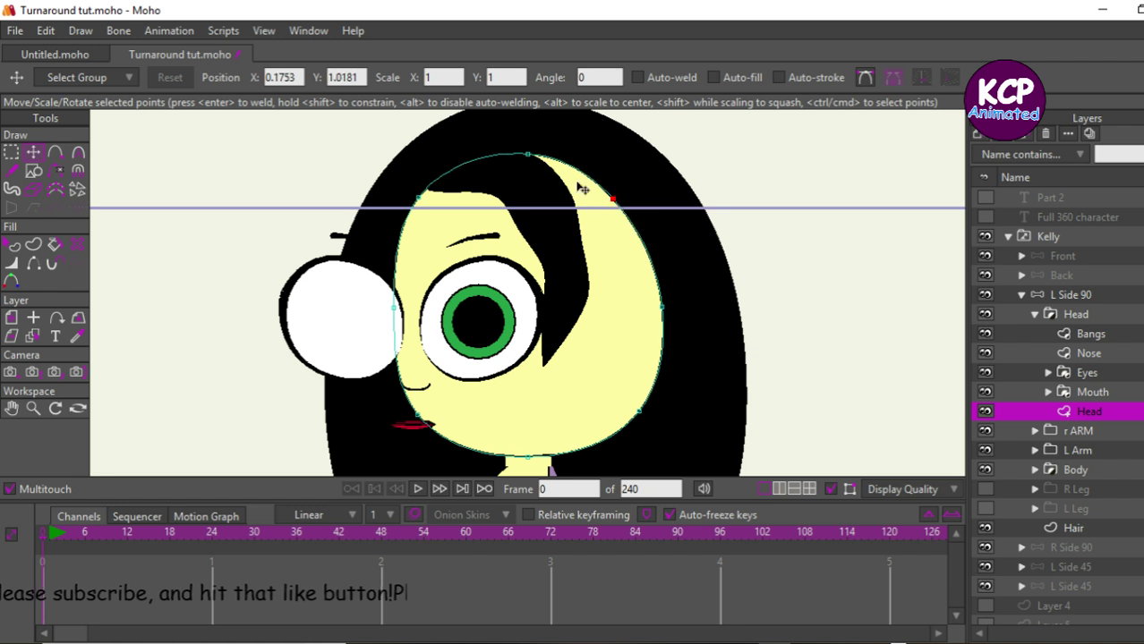
pyautogui.moveTo(533, 150); pyautogui.dragTo(525, 152)
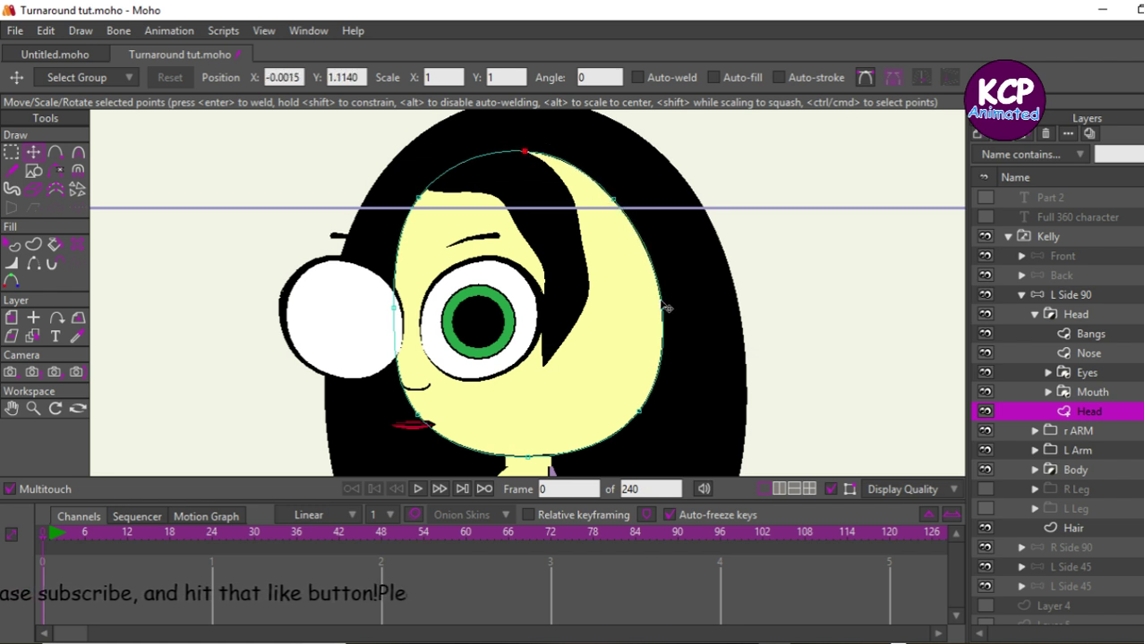
pyautogui.moveTo(666, 308); pyautogui.dragTo(657, 314)
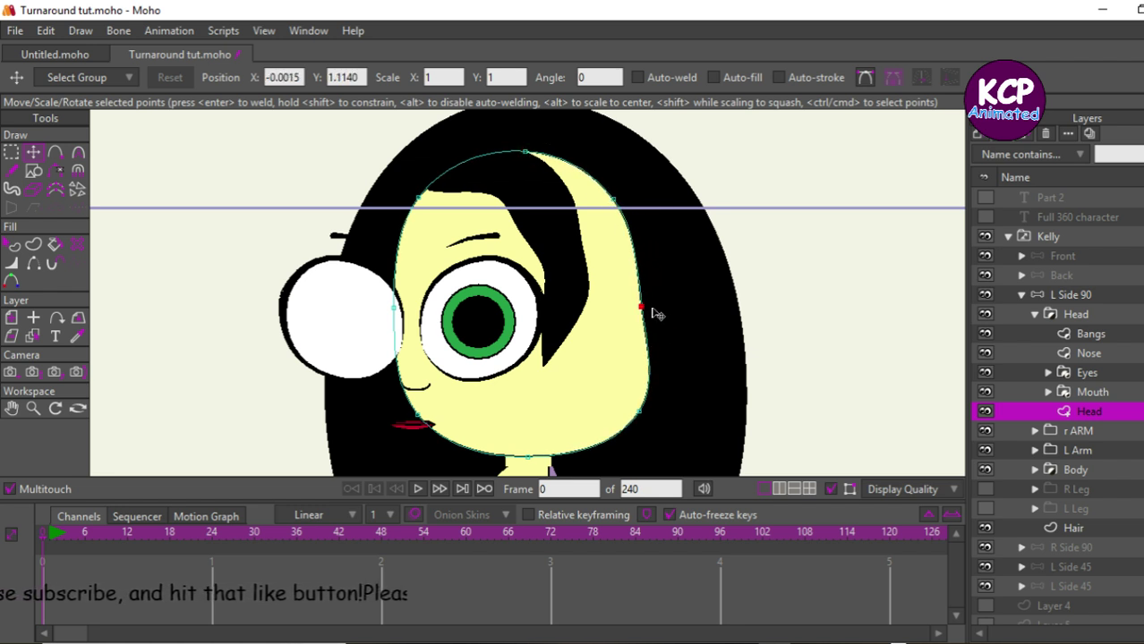
pyautogui.moveTo(640, 410); pyautogui.dragTo(630, 412)
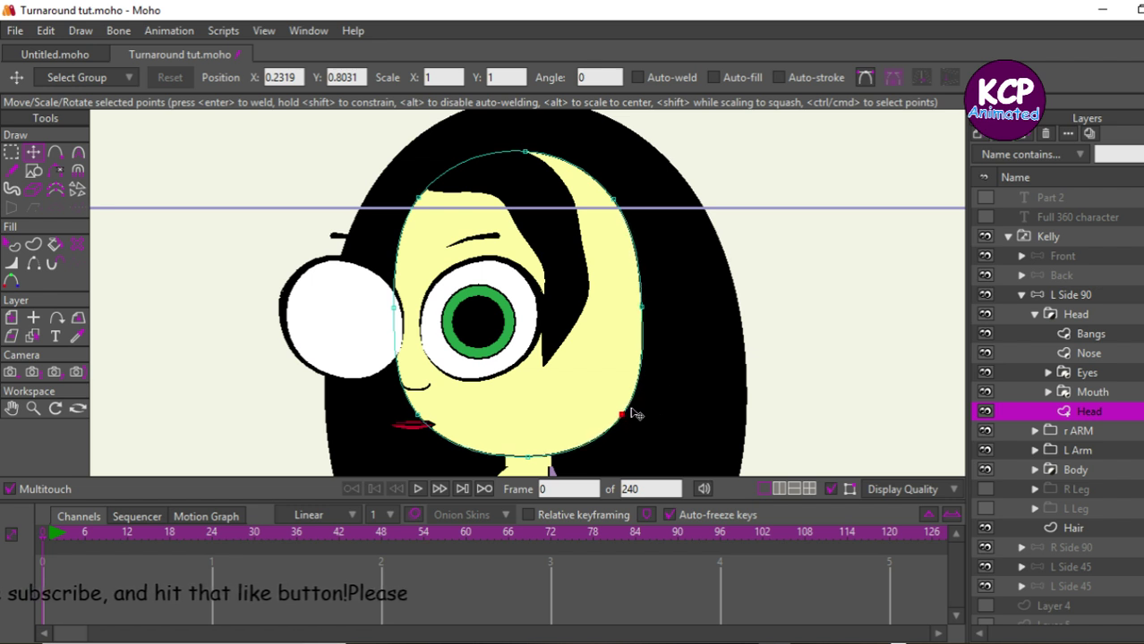
# Step: Shape the profile's face edge by moving the left jaw point outward, the eye-level point inward and the chin point toward the left
pyautogui.click(418, 417)
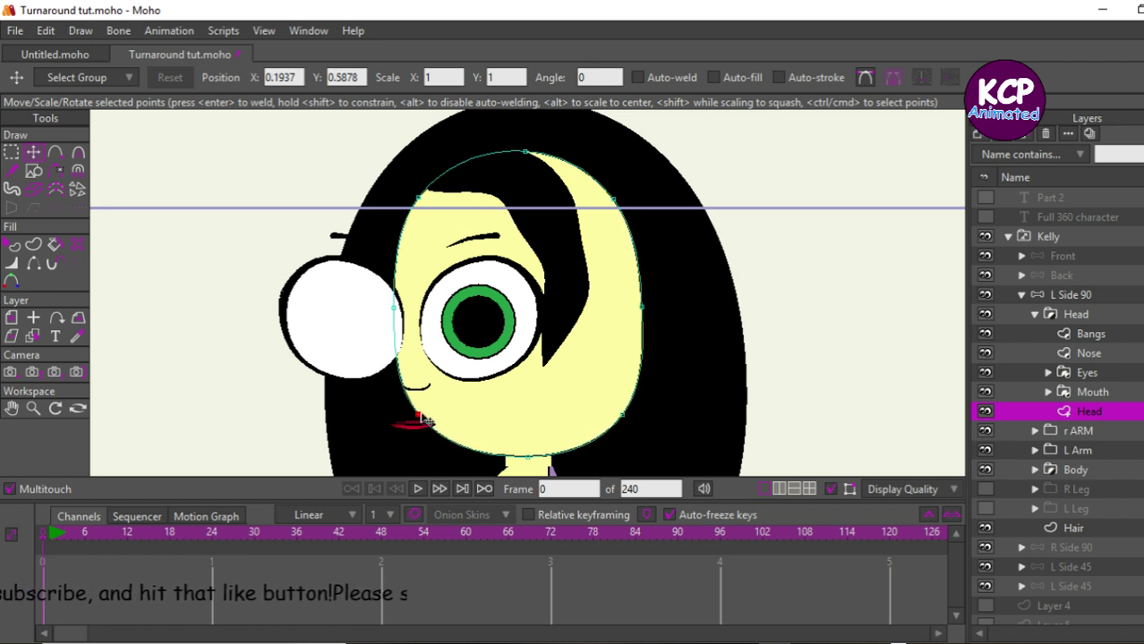
pyautogui.moveTo(429, 422); pyautogui.dragTo(402, 415)
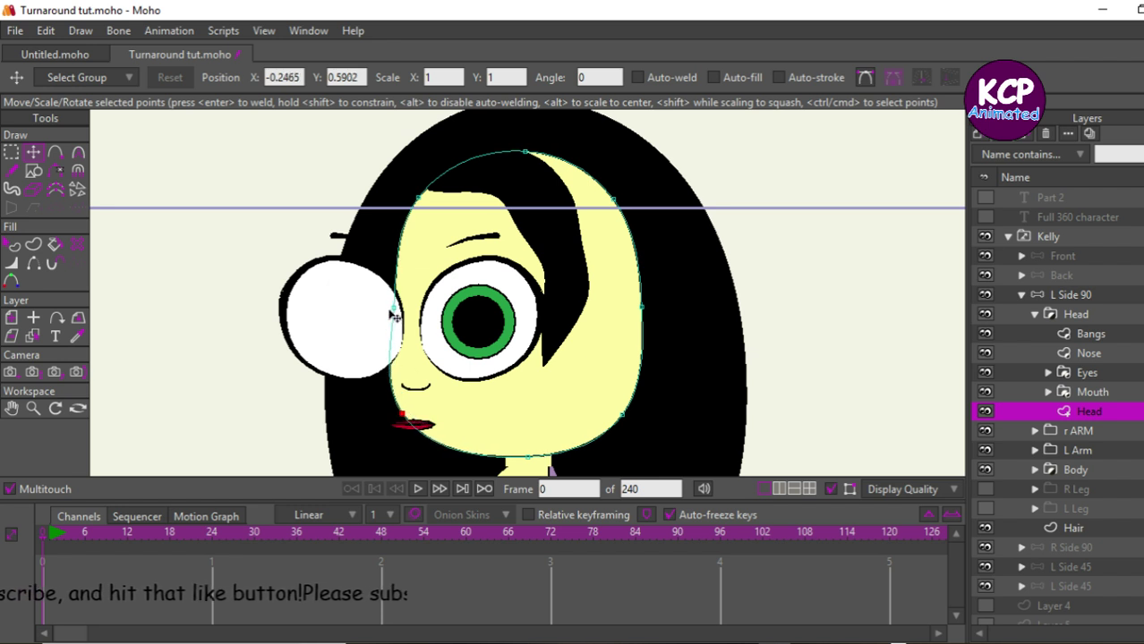
pyautogui.moveTo(393, 315); pyautogui.dragTo(407, 311)
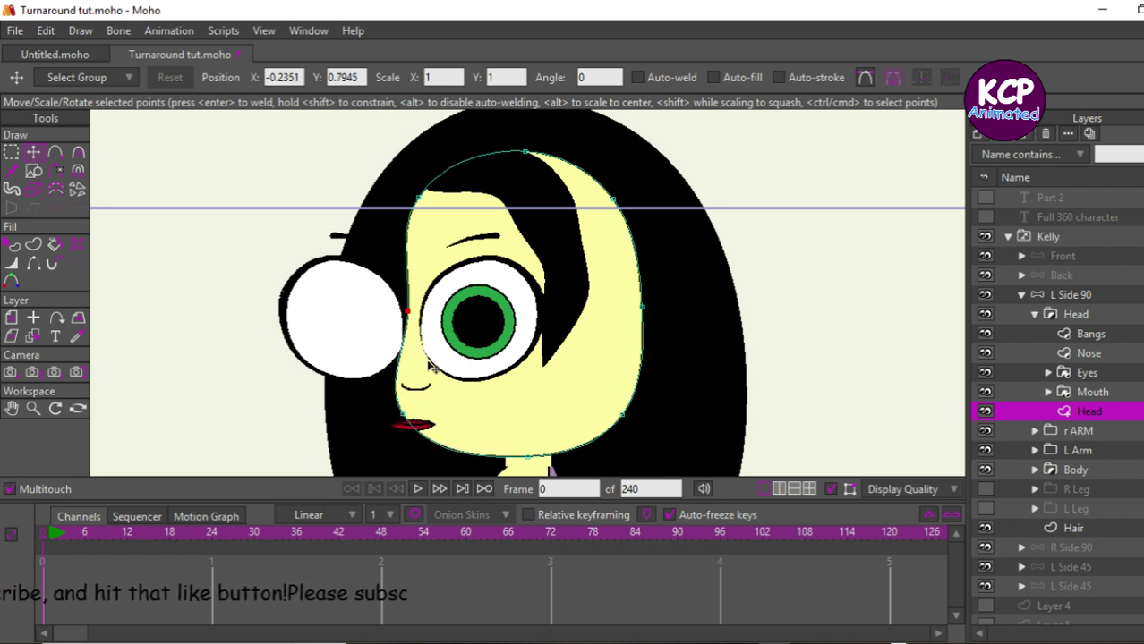
pyautogui.click(479, 459)
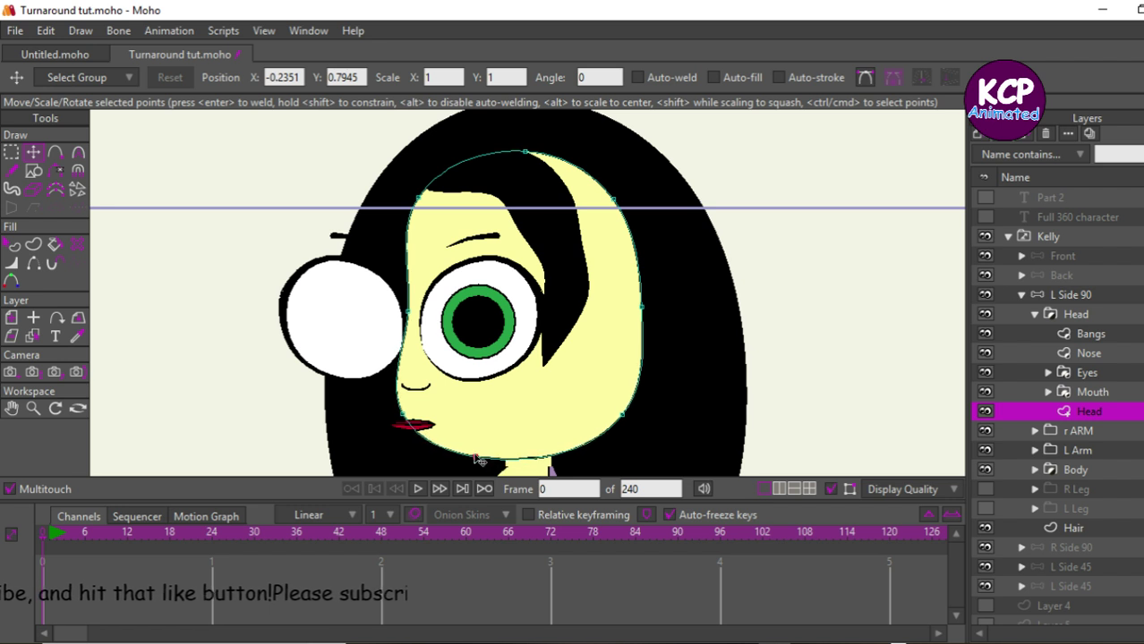
pyautogui.click(450, 454)
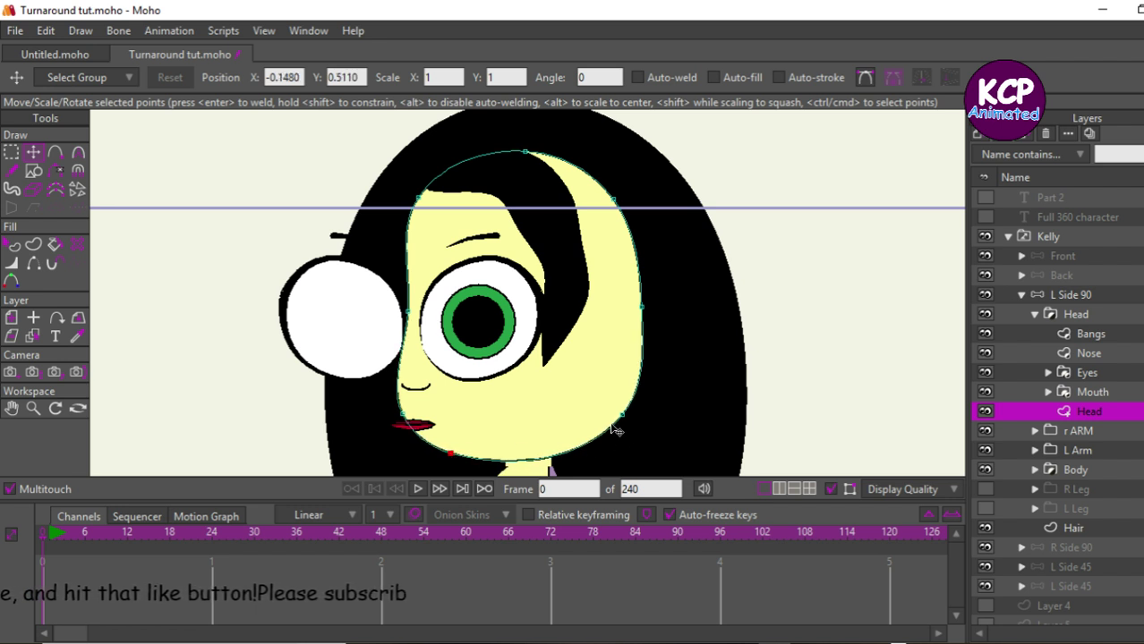
# Step: Narrow the back of the head further by moving its upper, middle and lower right points in toward the face
pyautogui.moveTo(622, 425); pyautogui.dragTo(607, 421)
pyautogui.click(641, 308)
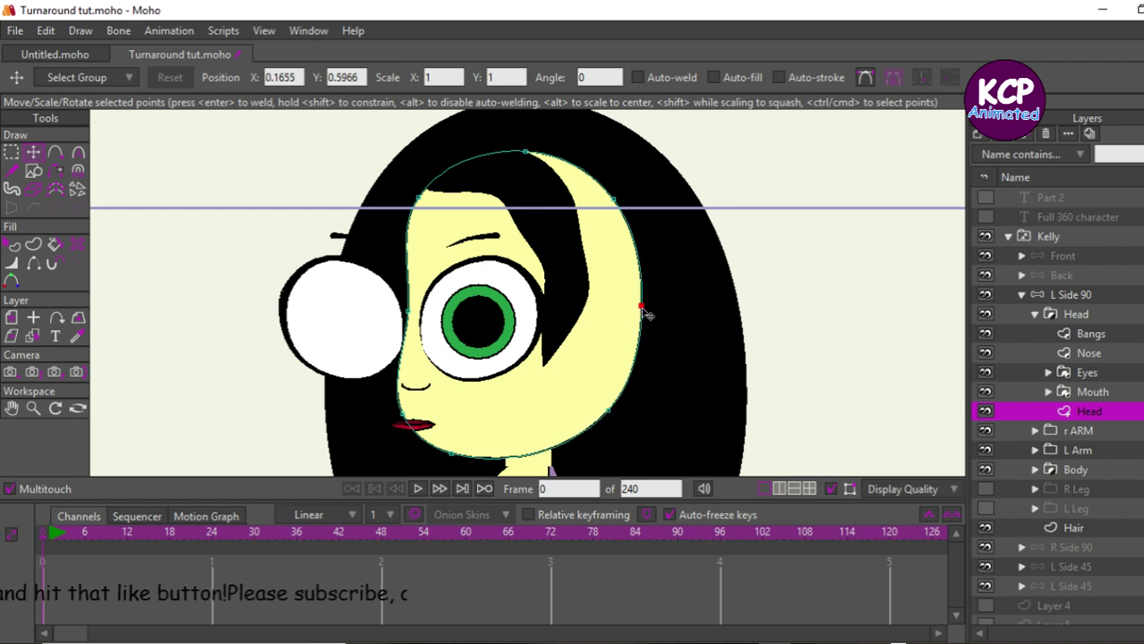
pyautogui.moveTo(643, 310); pyautogui.dragTo(628, 311)
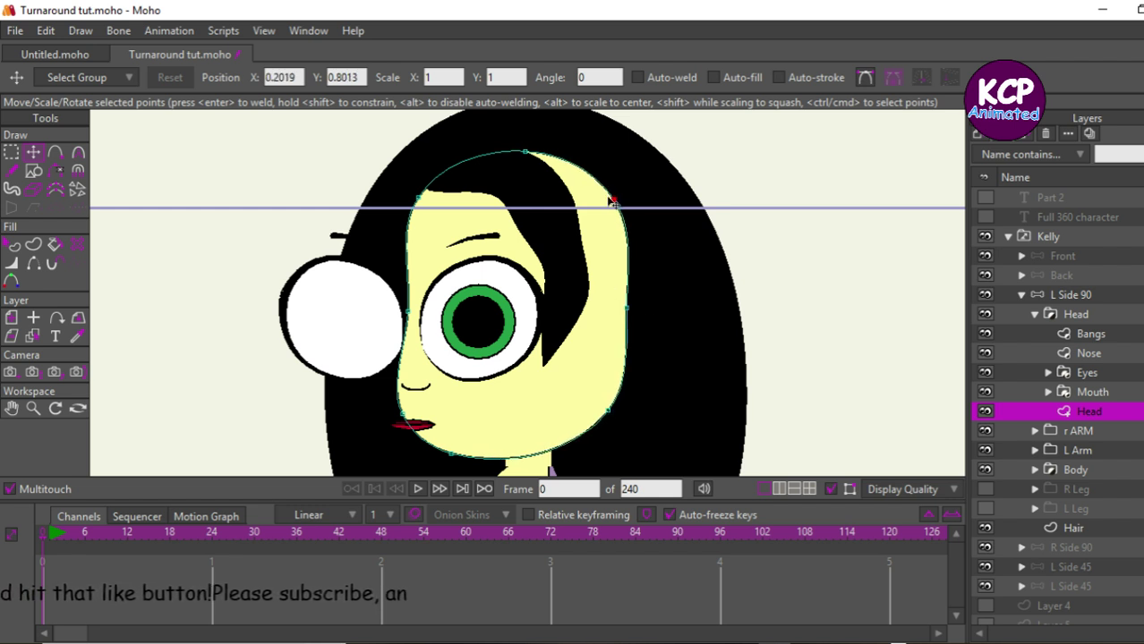
pyautogui.moveTo(613, 199); pyautogui.dragTo(569, 195)
pyautogui.click(524, 152)
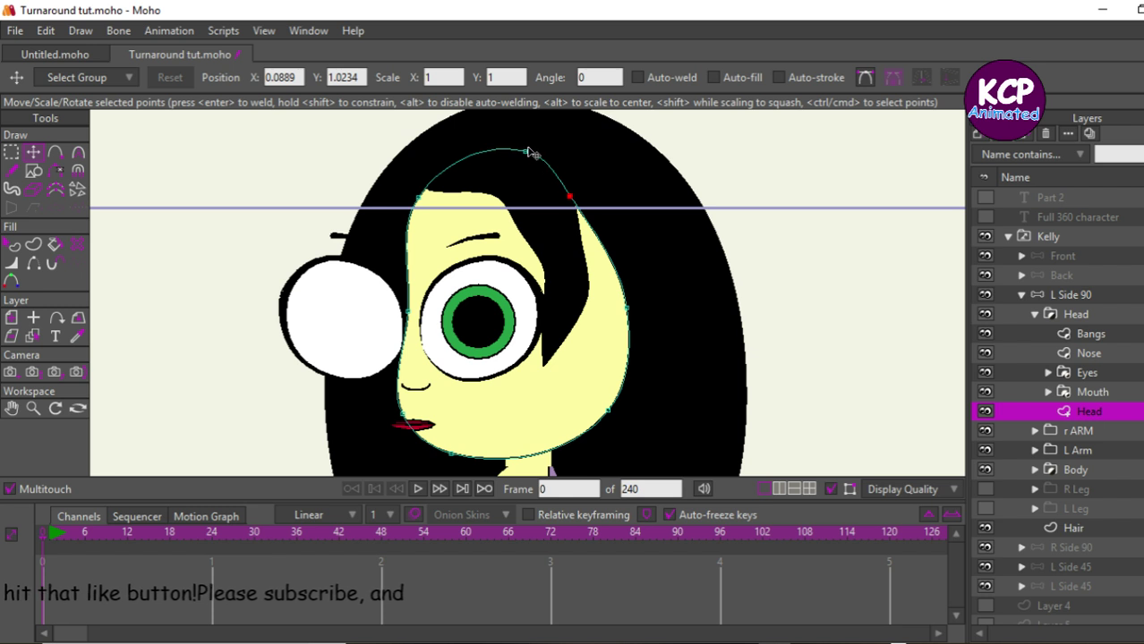
pyautogui.moveTo(628, 311); pyautogui.dragTo(583, 313)
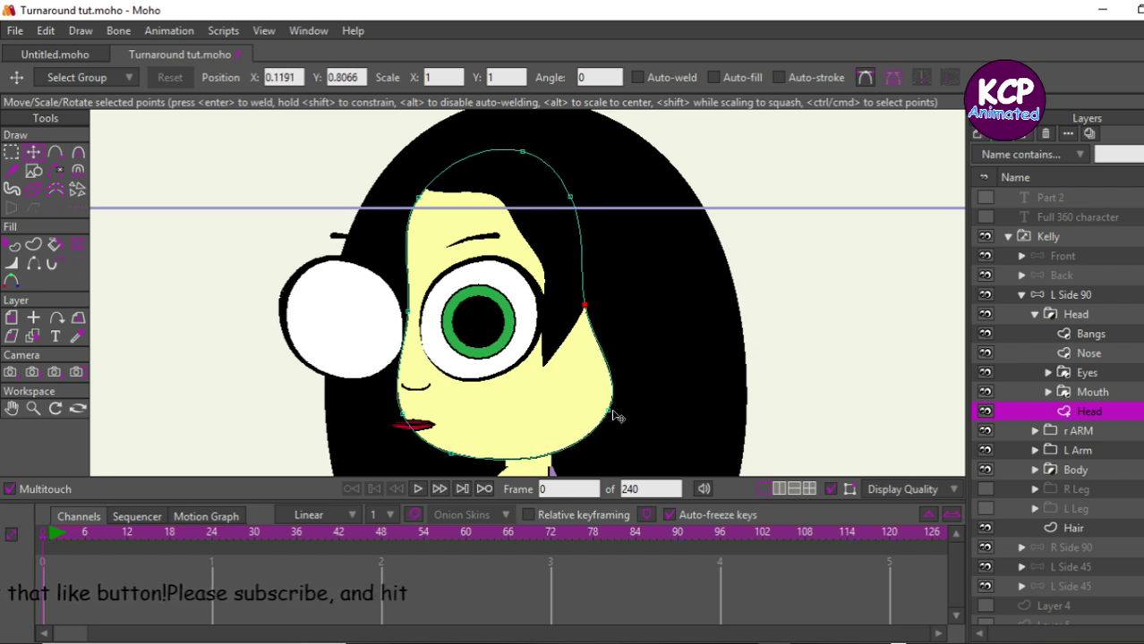
pyautogui.moveTo(613, 414); pyautogui.dragTo(591, 412)
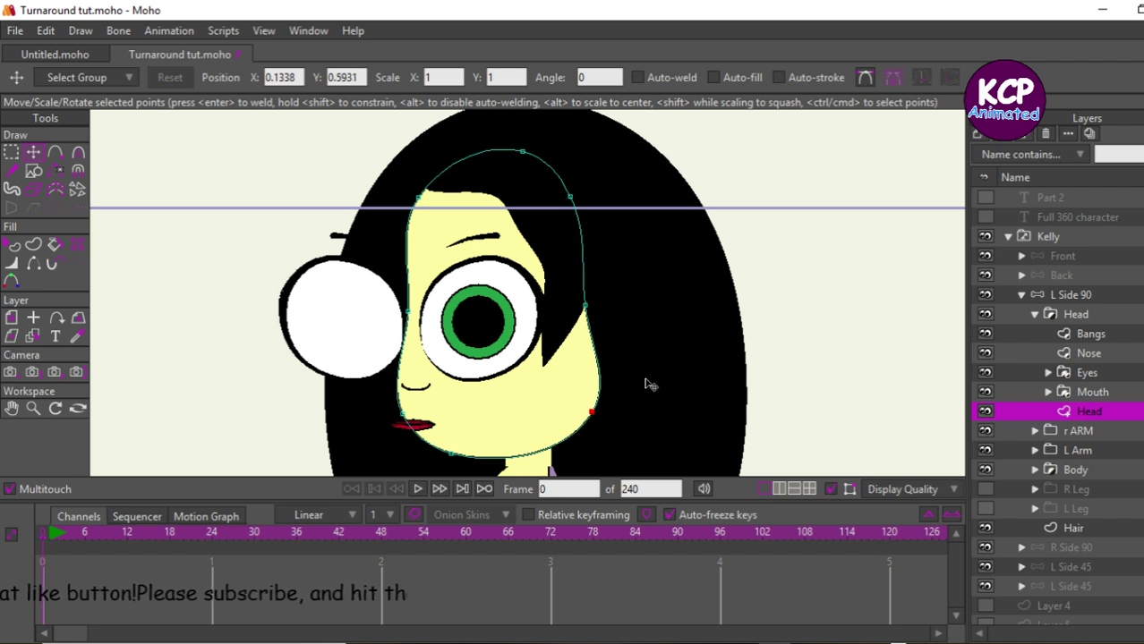
# Step: Shift the Hair layer to the right, behind the profile head, to about X 0.1657
pyautogui.click(1065, 528)
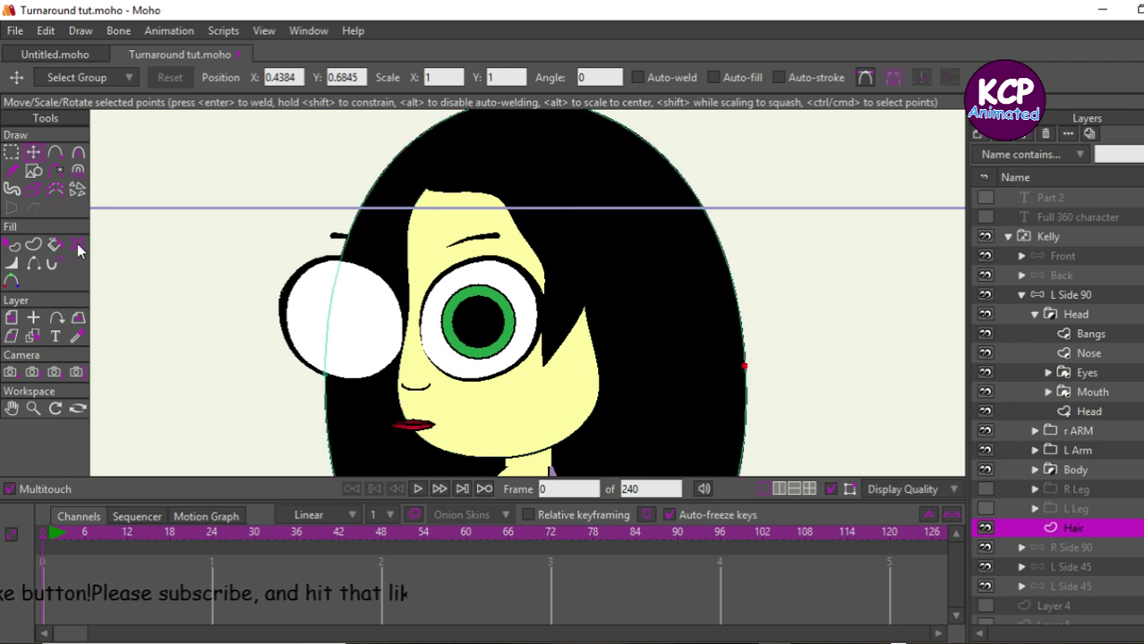
pyautogui.click(11, 318)
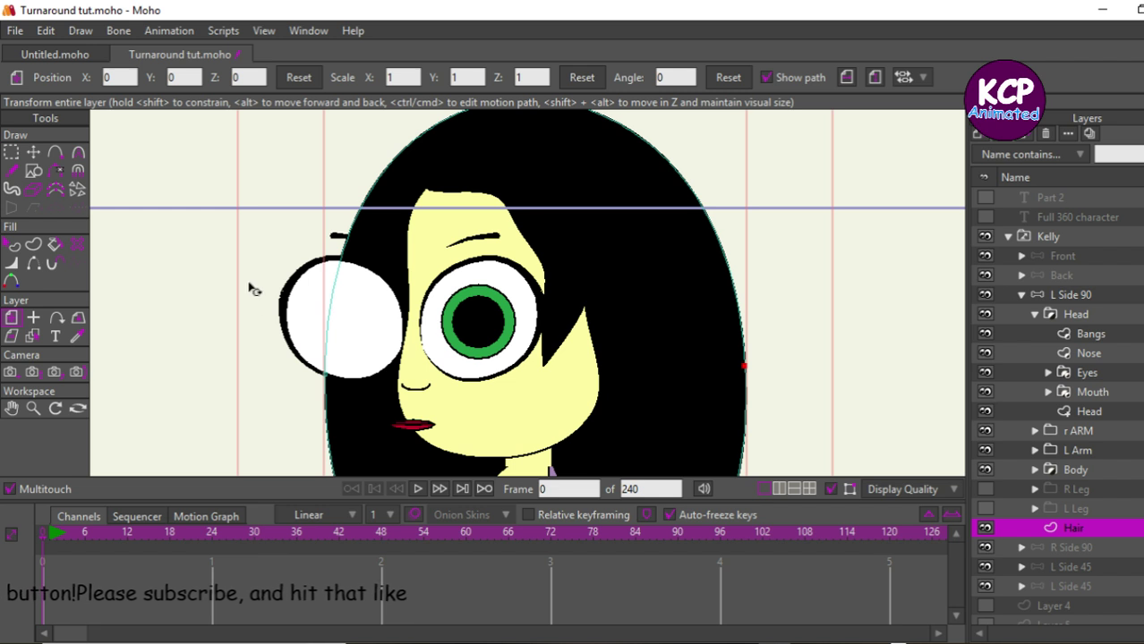
pyautogui.moveTo(227, 289); pyautogui.dragTo(313, 294)
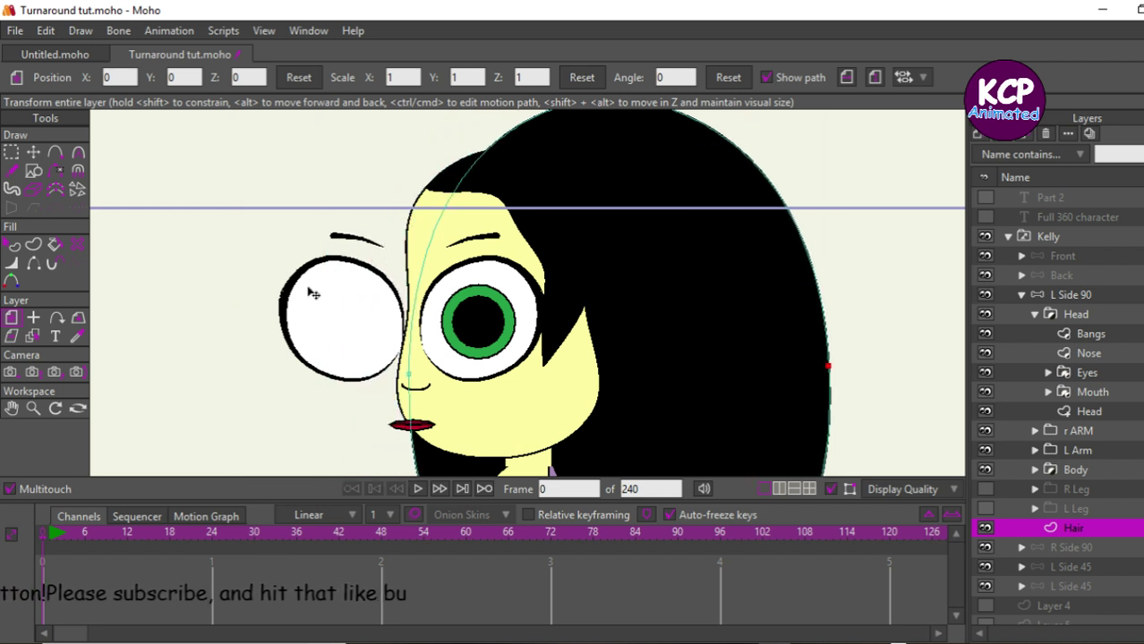
pyautogui.moveTo(314, 293); pyautogui.dragTo(302, 296)
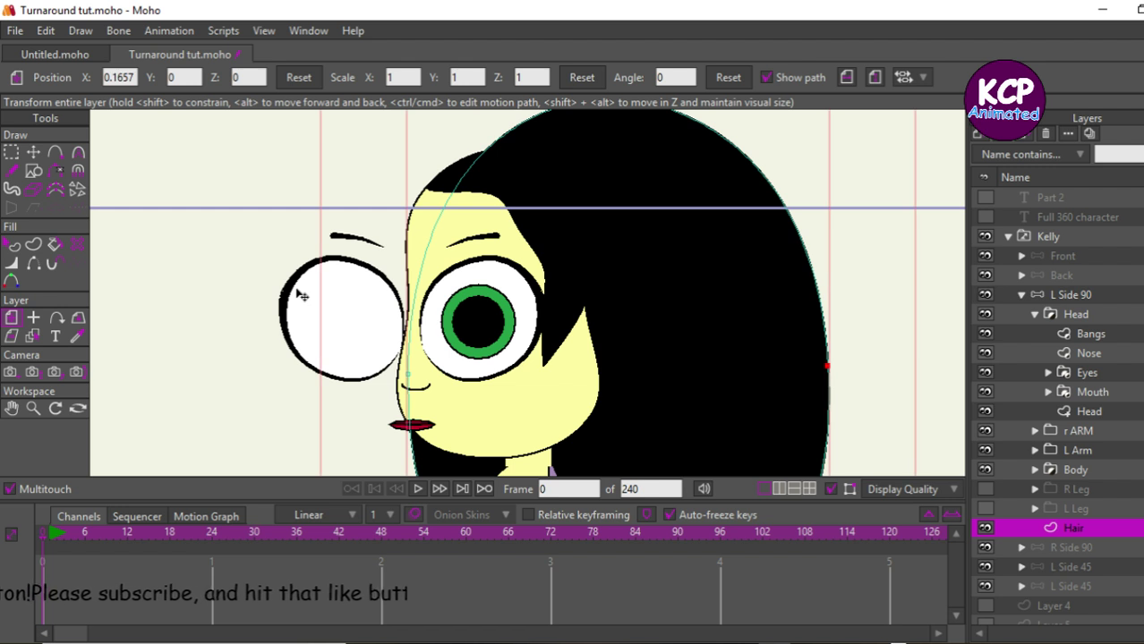
pyautogui.scroll(-3, 302, 295)
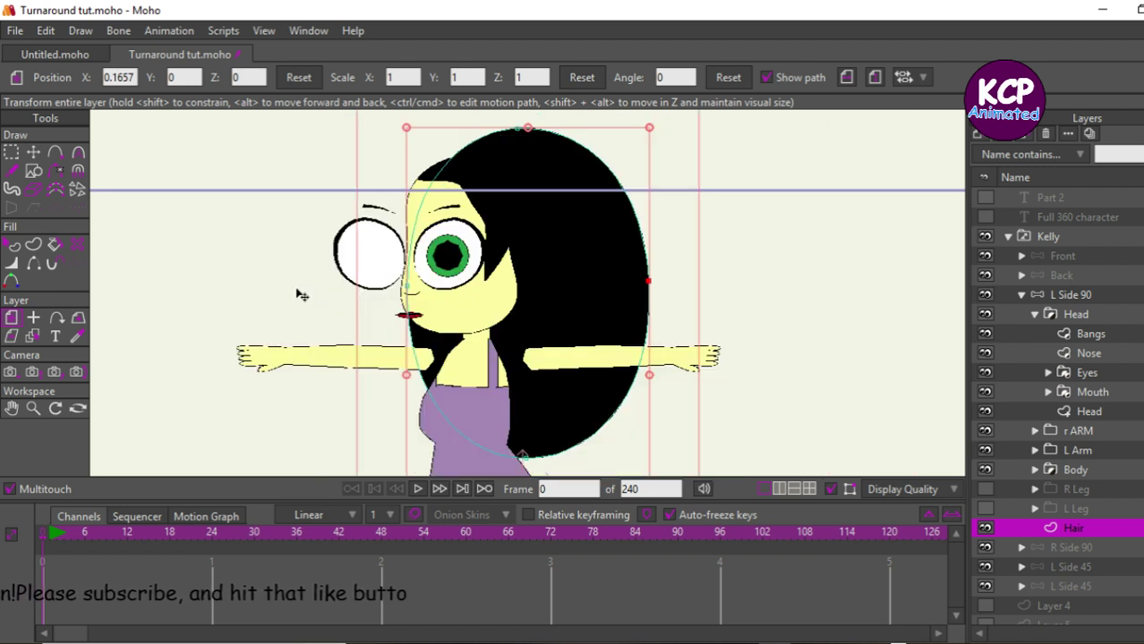
# Step: Transform points on the Hair layer, moving the face-side point inward and shifting the crown point to about X -0.1003, Y 1.1766
pyautogui.press('t')
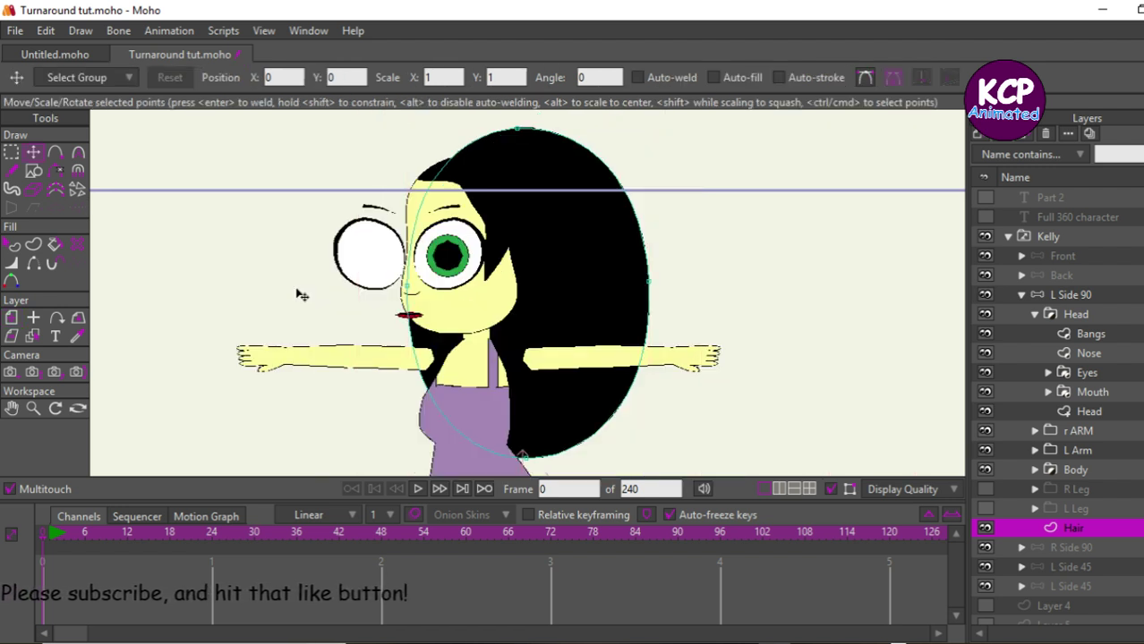
pyautogui.moveTo(527, 132); pyautogui.dragTo(528, 148)
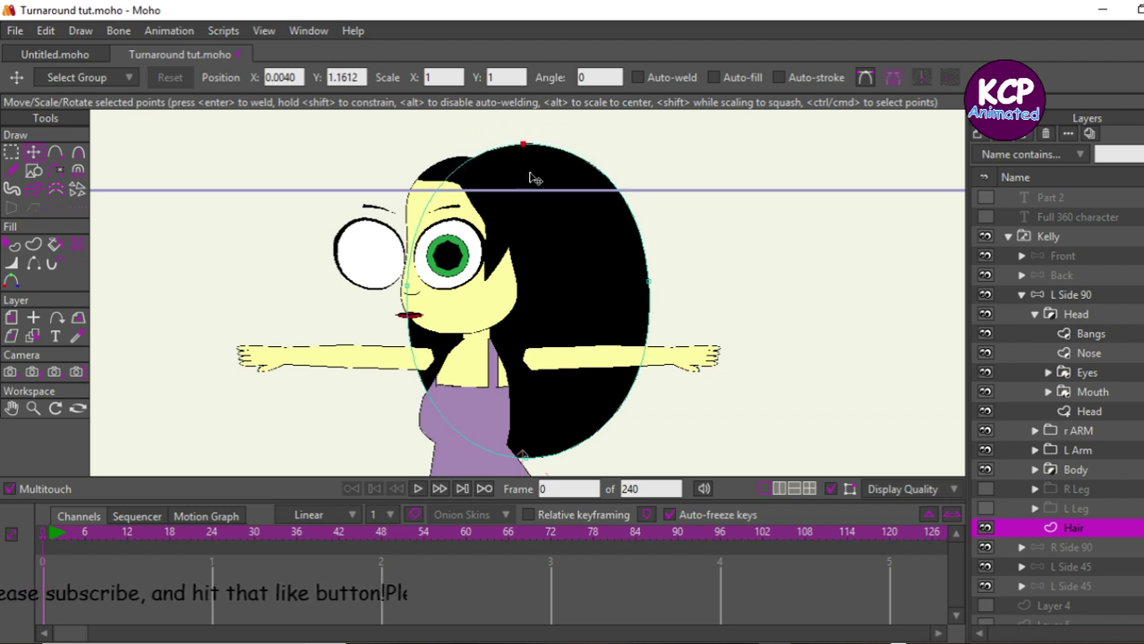
pyautogui.click(648, 282)
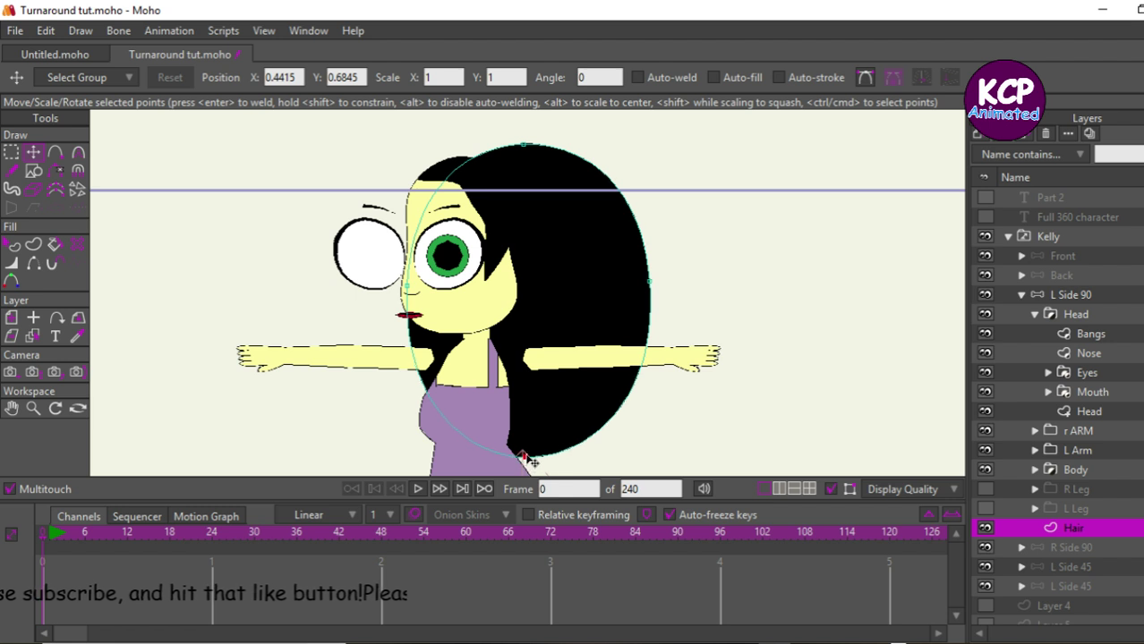
pyautogui.click(523, 457)
pyautogui.moveTo(412, 290); pyautogui.dragTo(423, 296)
pyautogui.moveTo(529, 154); pyautogui.dragTo(501, 148)
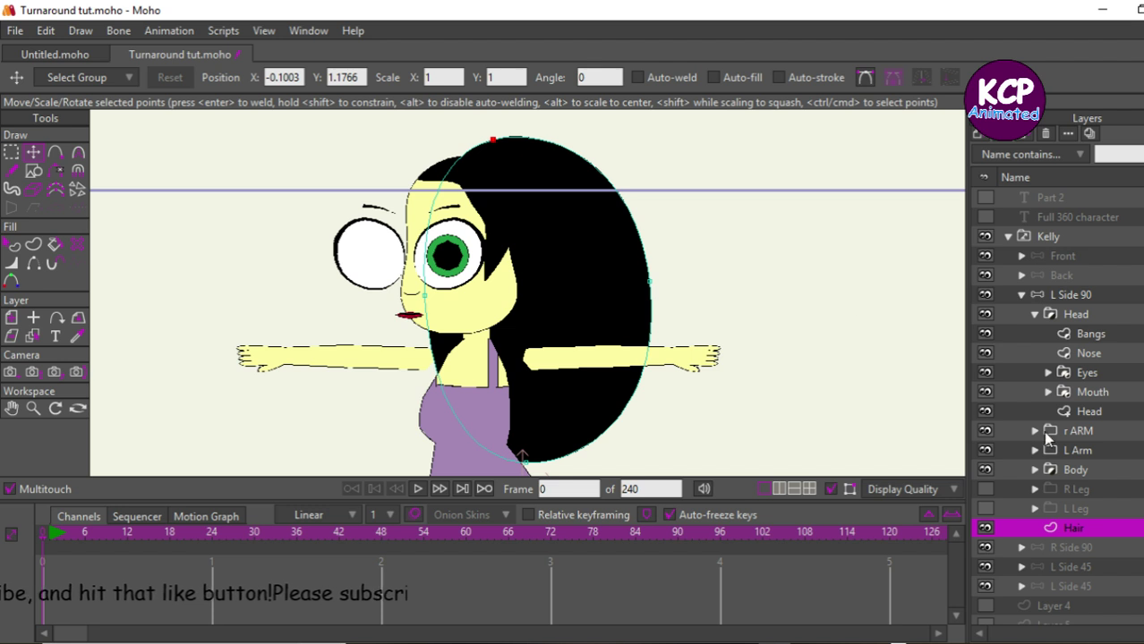
# Step: Collapse the Head group of L Side 90 and make the R Leg and L Leg layers visible
pyautogui.click(1085, 452)
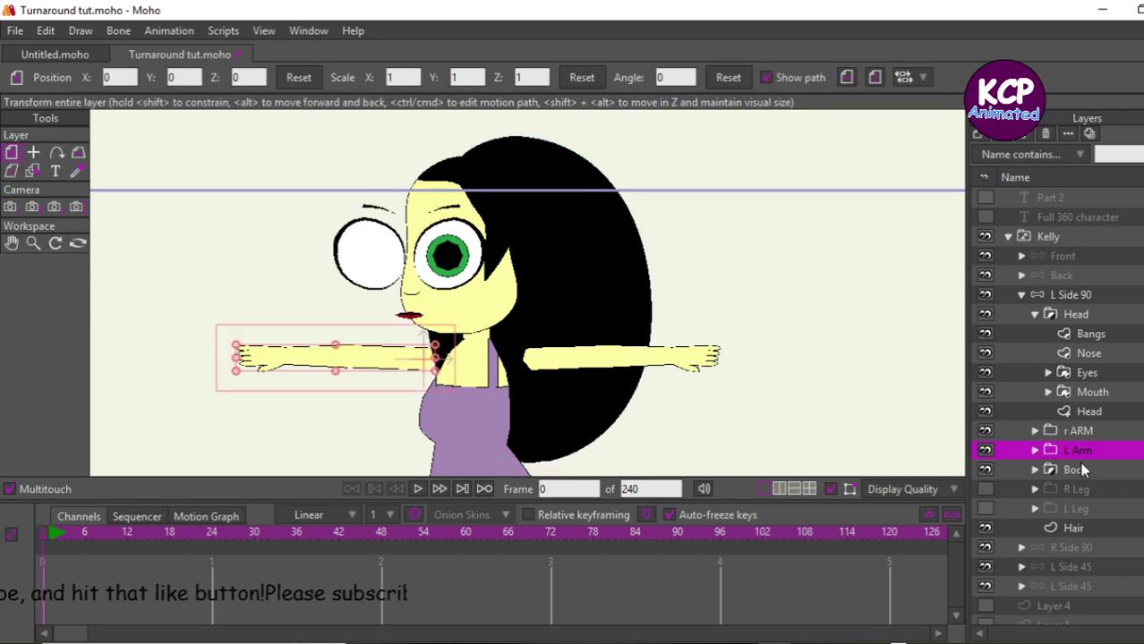
pyautogui.click(1034, 315)
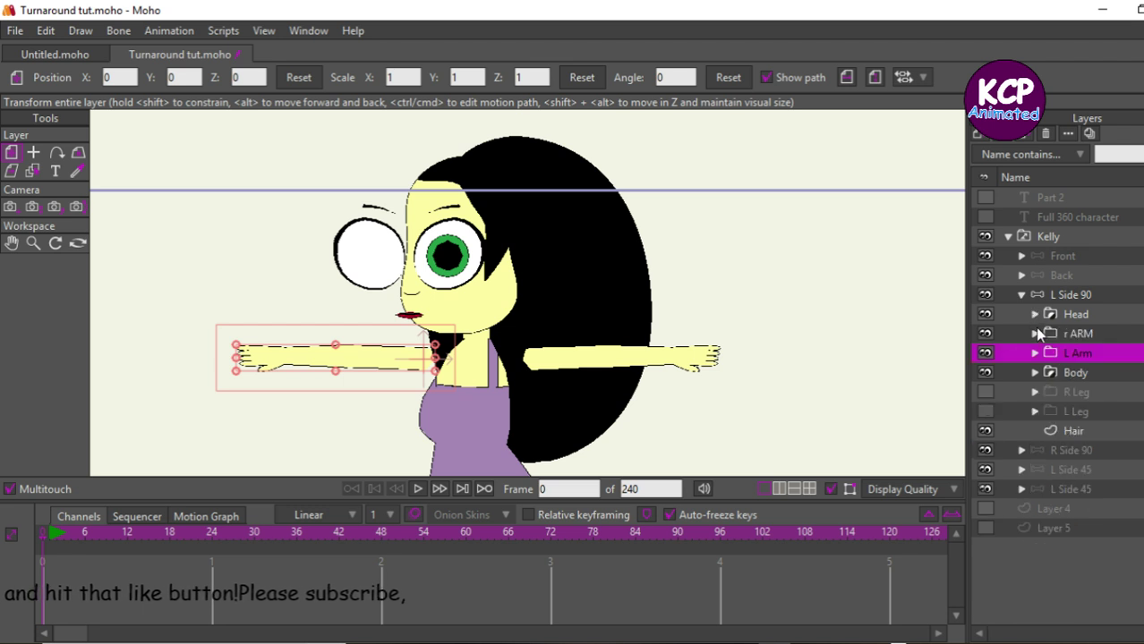
pyautogui.click(984, 392)
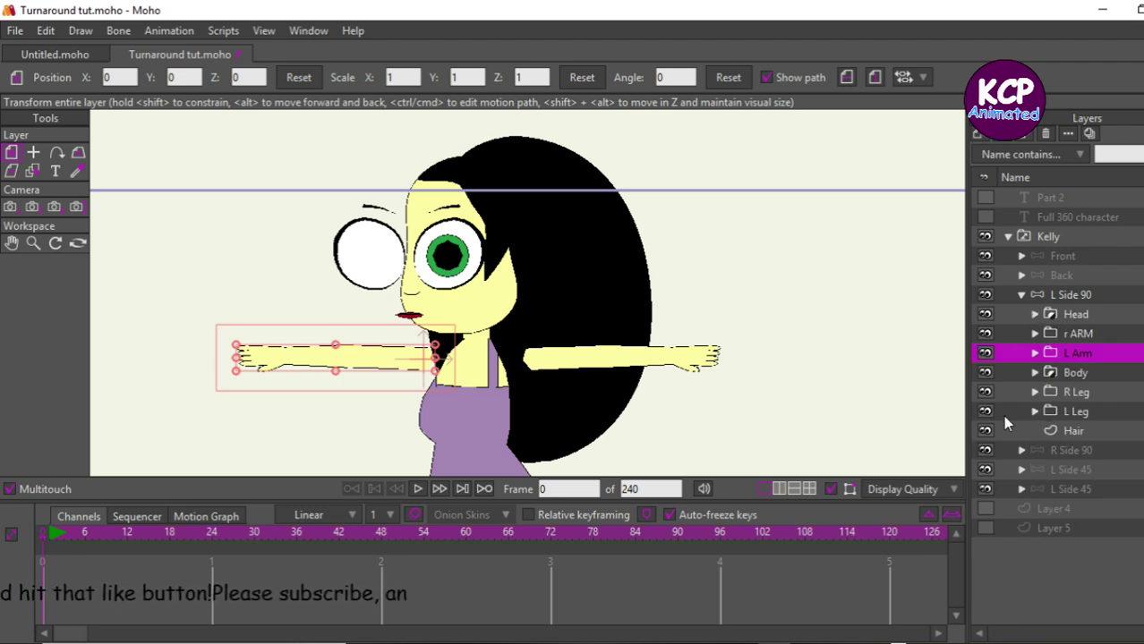
# Step: Move the R Leg layer under the skirt to about X 0.1542, Y -0.9572 and rotate it upright to about -74.5°
pyautogui.click(1092, 391)
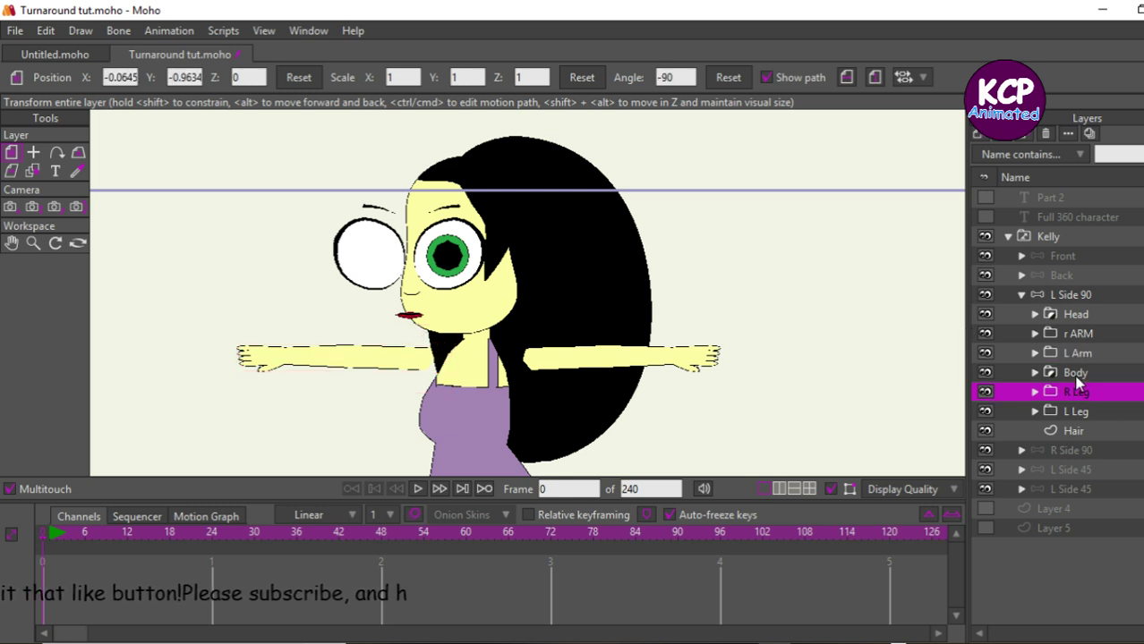
pyautogui.hotkey('ctrl', 'shift', 'r')
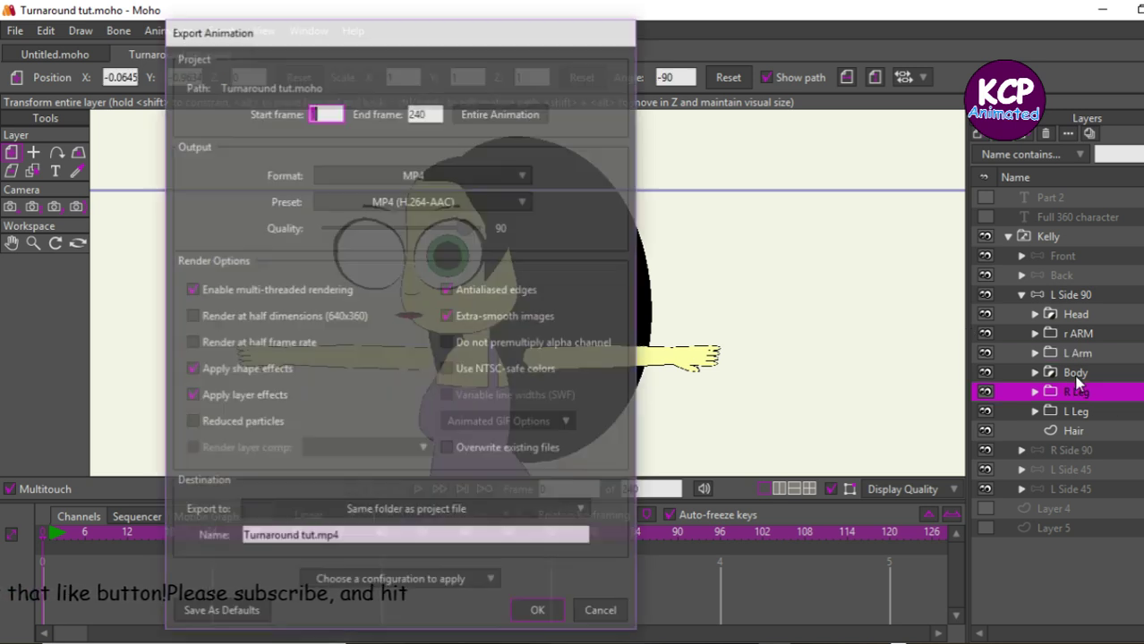
pyautogui.click(601, 614)
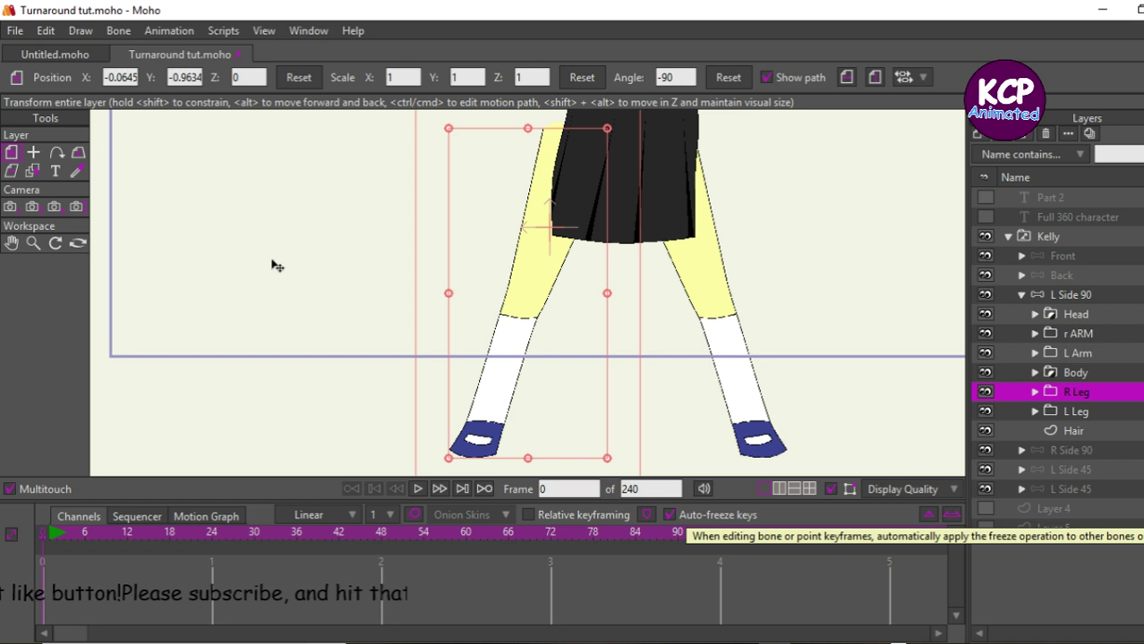
pyautogui.moveTo(333, 275); pyautogui.dragTo(332, 258)
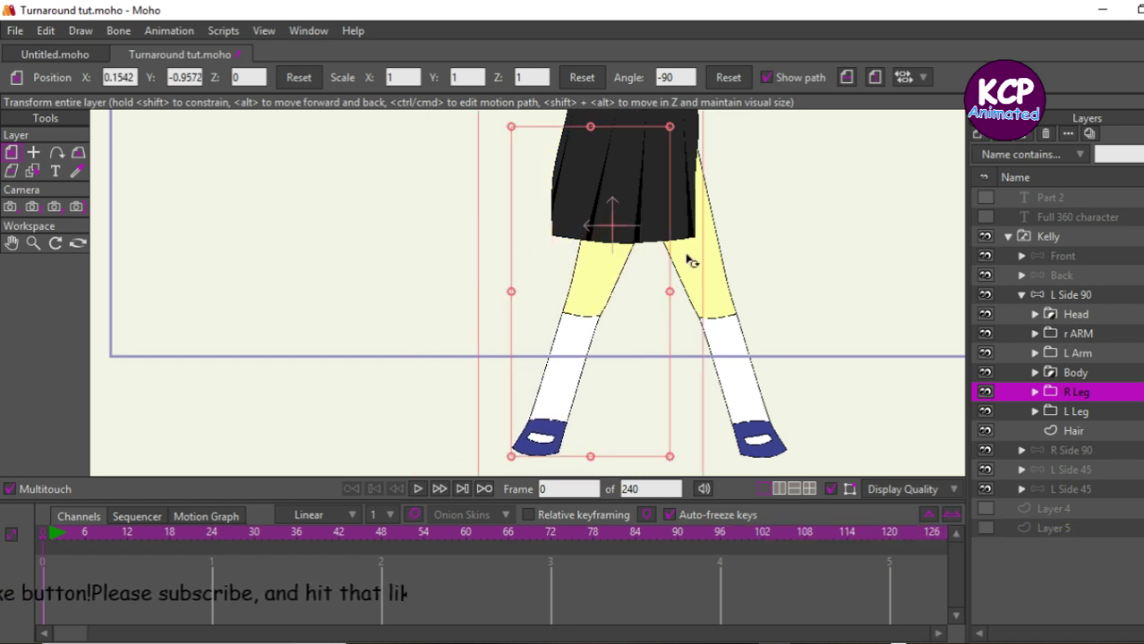
pyautogui.moveTo(707, 259); pyautogui.dragTo(754, 242)
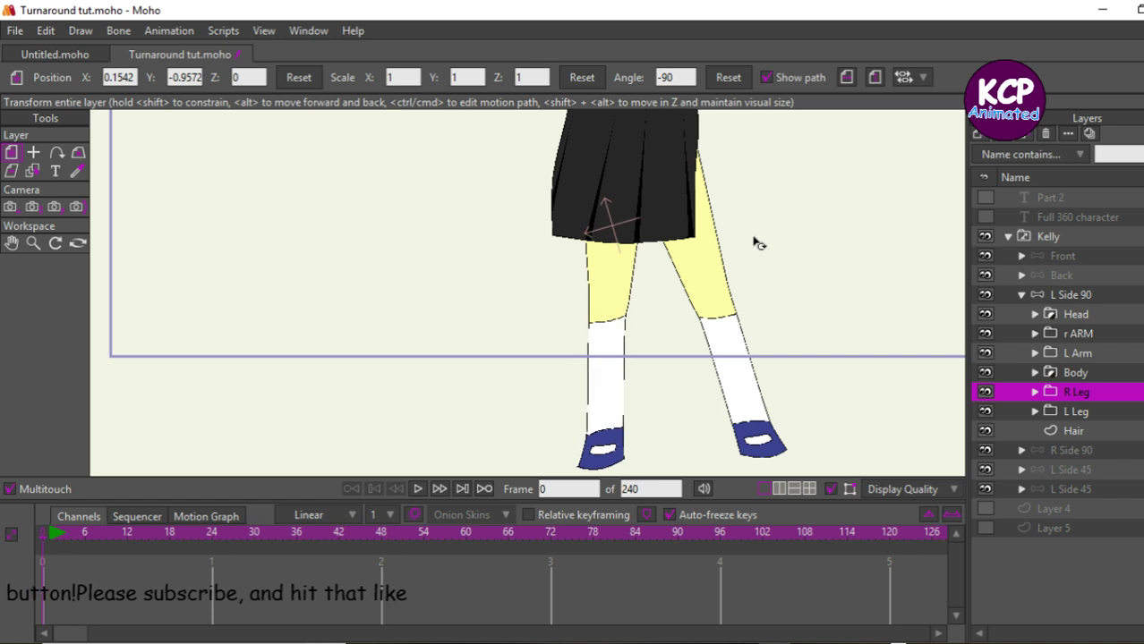
# Step: Move the L Leg layer behind the other leg to about X 0.1298, Y -0.9511 and rotate it to about -105.3°
pyautogui.click(1077, 410)
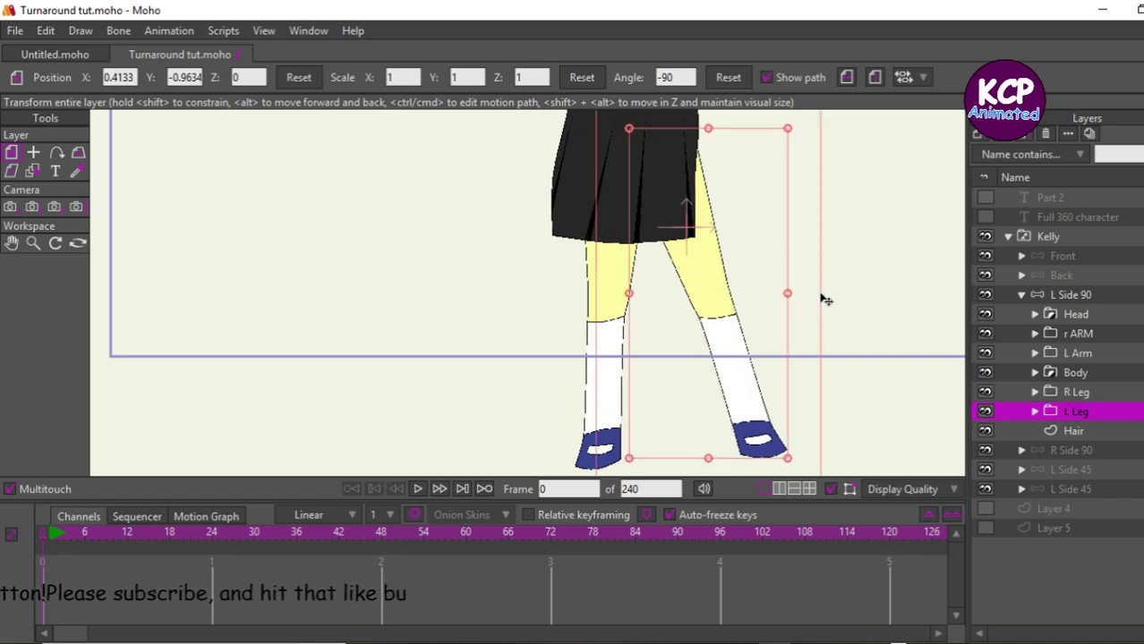
pyautogui.moveTo(727, 220); pyautogui.dragTo(676, 226)
pyautogui.moveTo(571, 450); pyautogui.dragTo(506, 441)
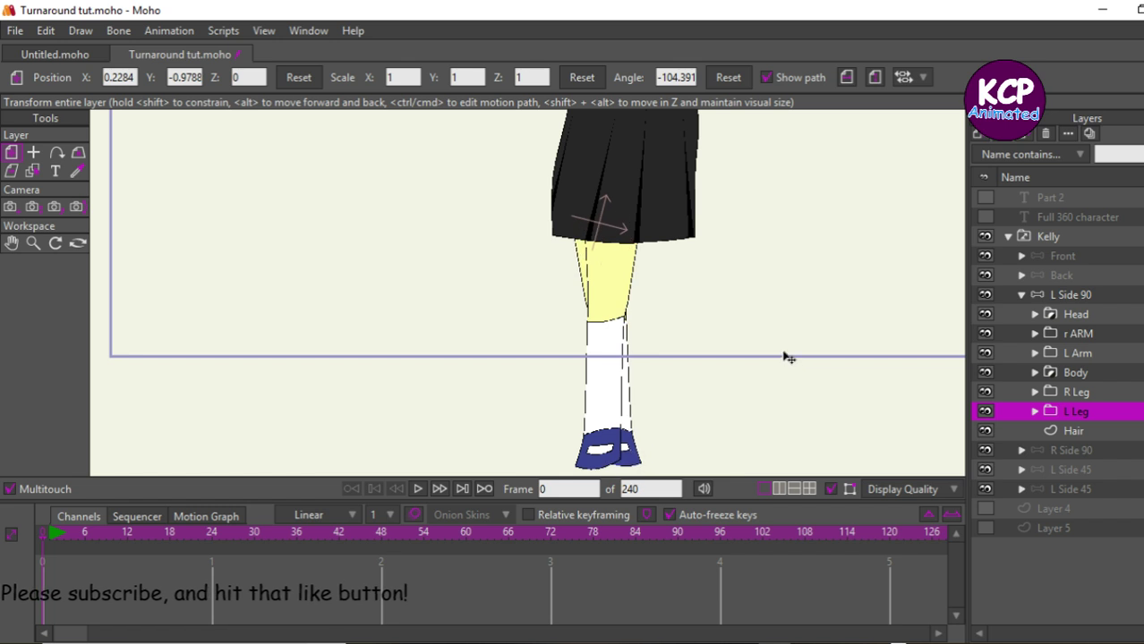
pyautogui.moveTo(784, 353); pyautogui.dragTo(785, 353)
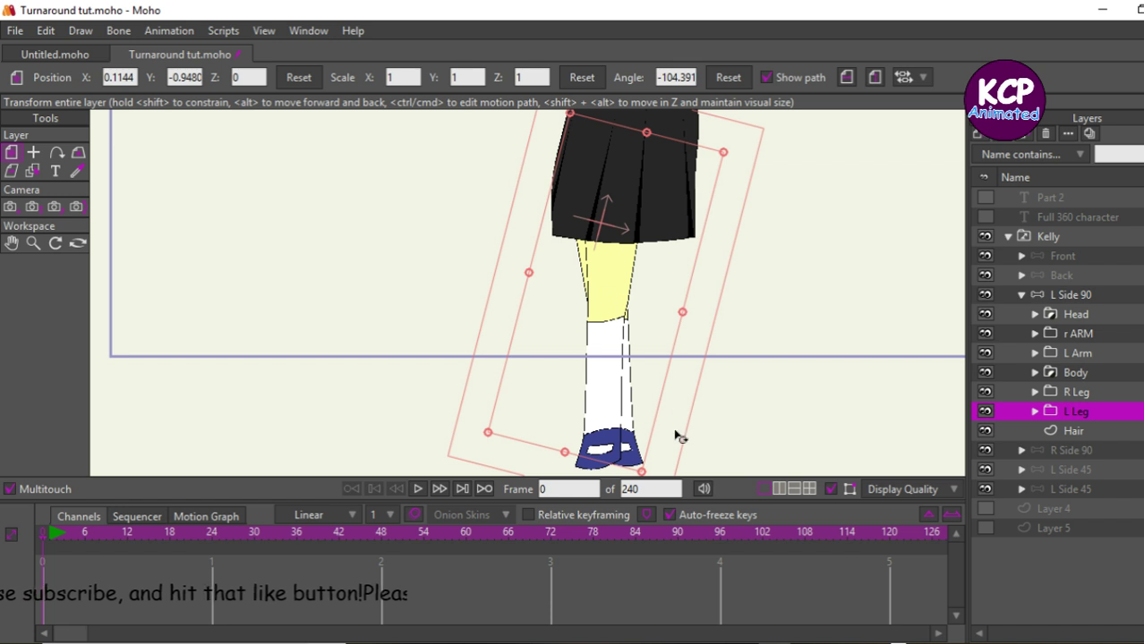
pyautogui.moveTo(677, 439); pyautogui.dragTo(673, 438)
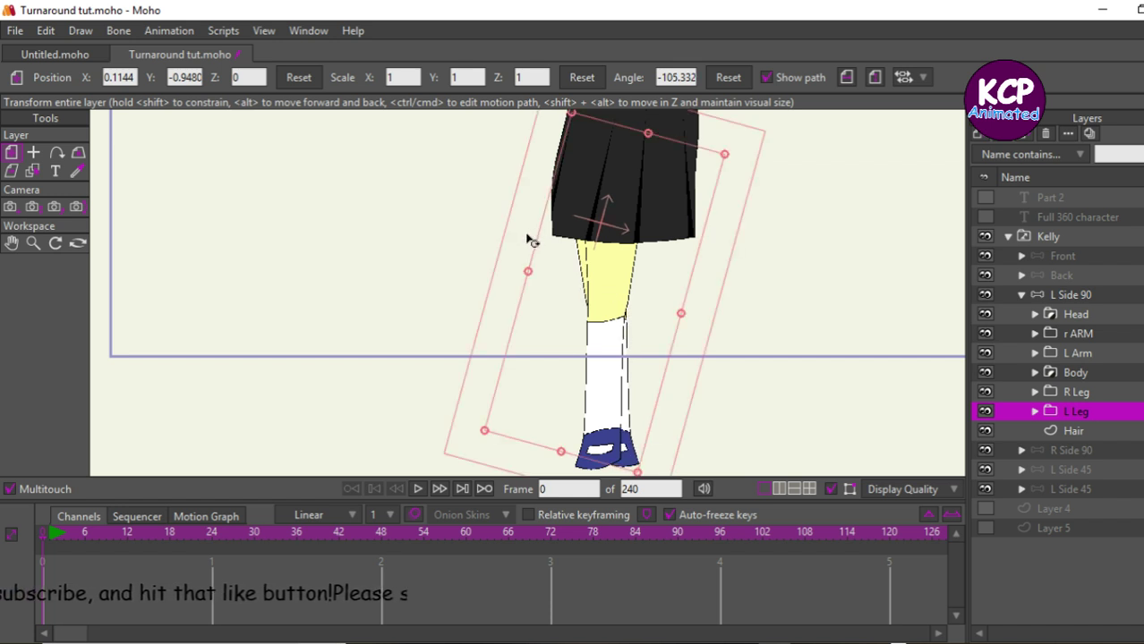
pyautogui.moveTo(554, 312); pyautogui.dragTo(576, 321)
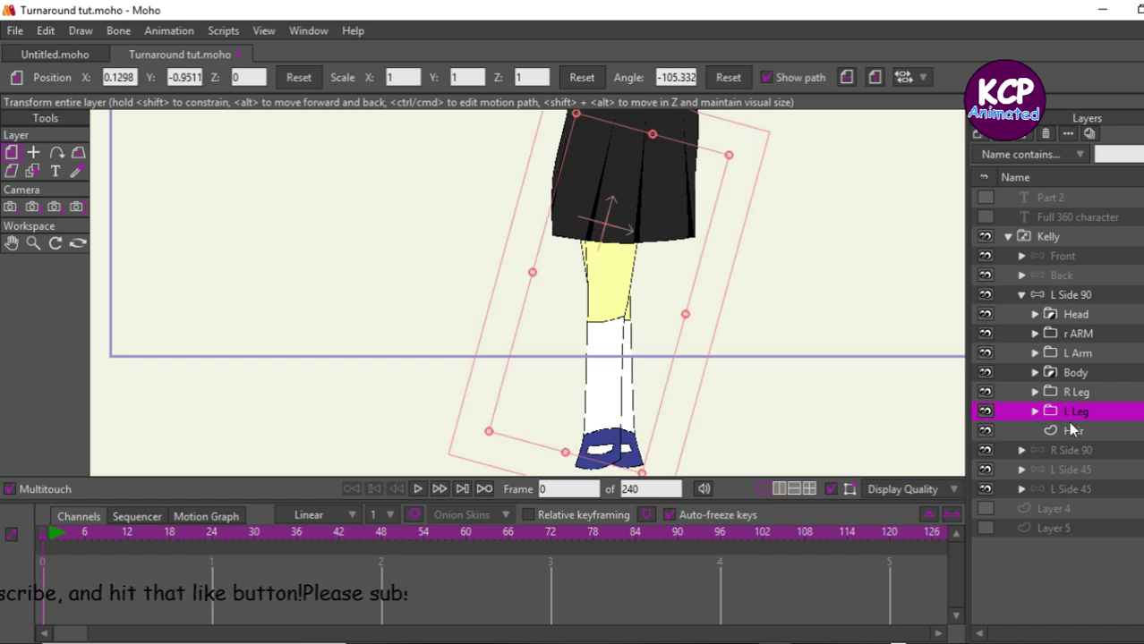
# Step: Rotate the R Leg layer to about -71.6° so it lines up with the other leg
pyautogui.click(1075, 393)
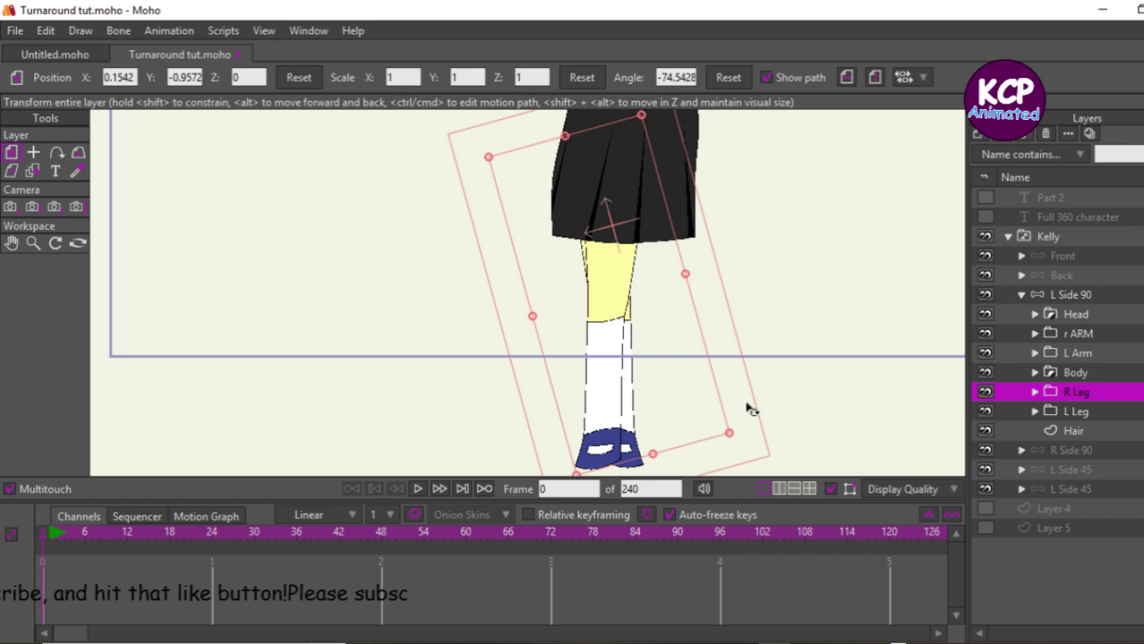
pyautogui.moveTo(747, 411); pyautogui.dragTo(761, 403)
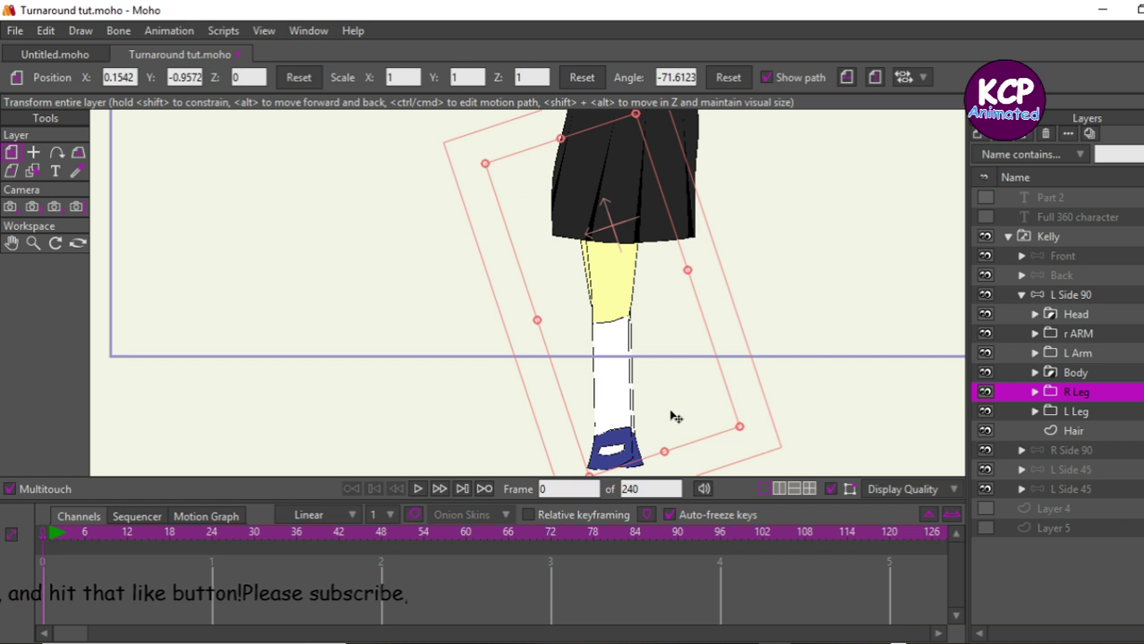
pyautogui.click(1112, 297)
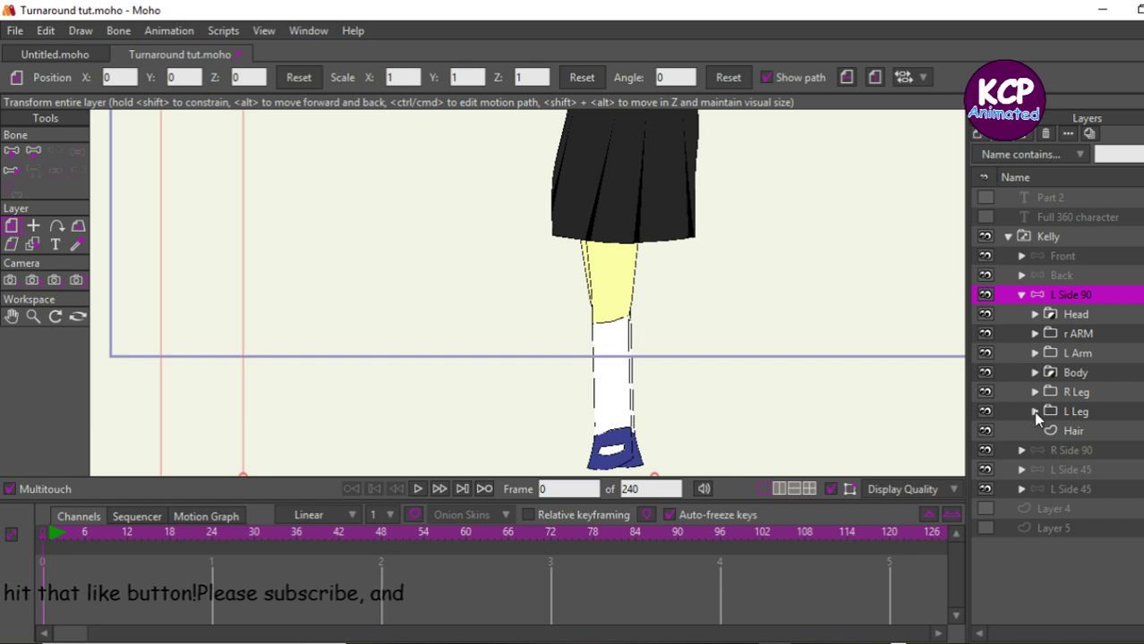
# Step: Transform points on L Leg's Down Leg layer, stretching the shoe's toe forward to the left and pulling its rear sole points in
pyautogui.click(1035, 411)
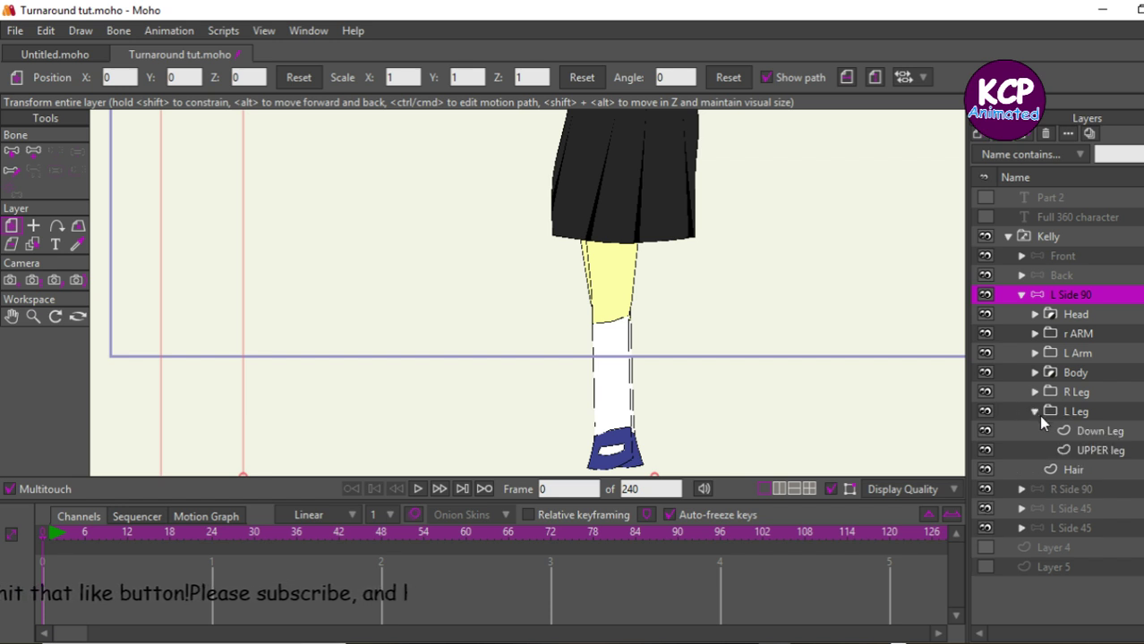
pyautogui.click(1100, 431)
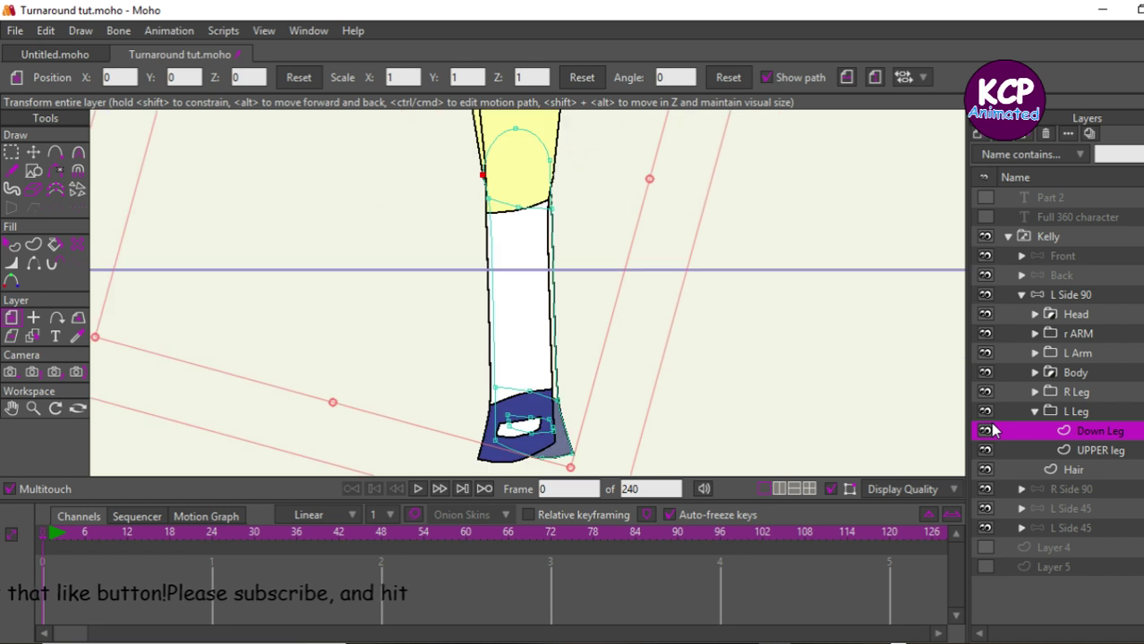
pyautogui.click(33, 152)
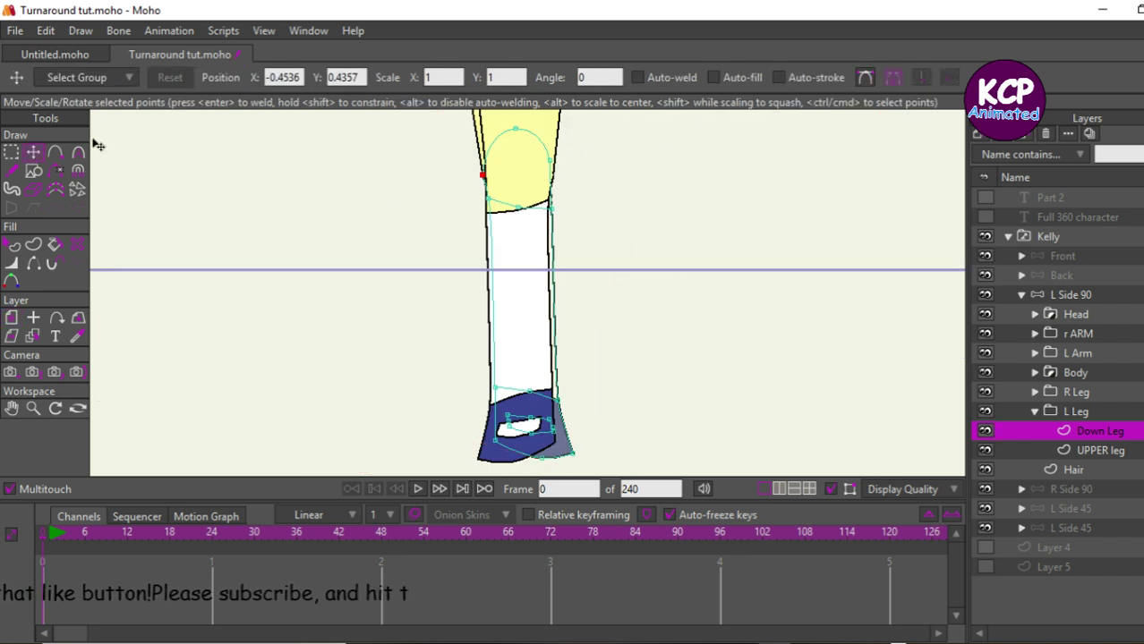
pyautogui.moveTo(502, 447); pyautogui.dragTo(449, 444)
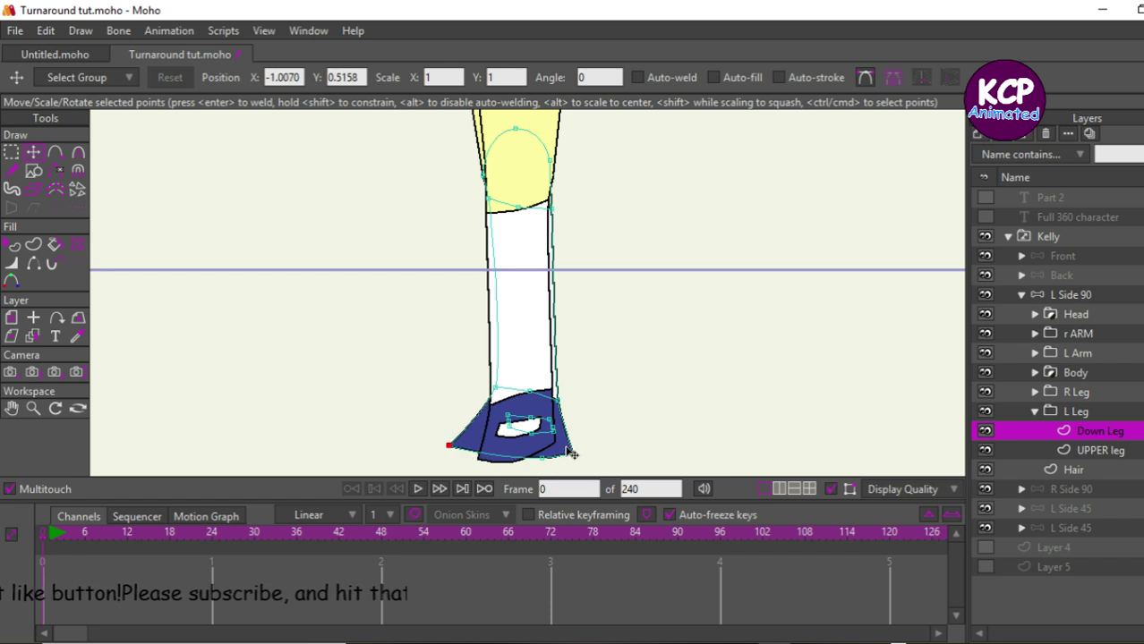
pyautogui.moveTo(570, 454); pyautogui.dragTo(560, 428)
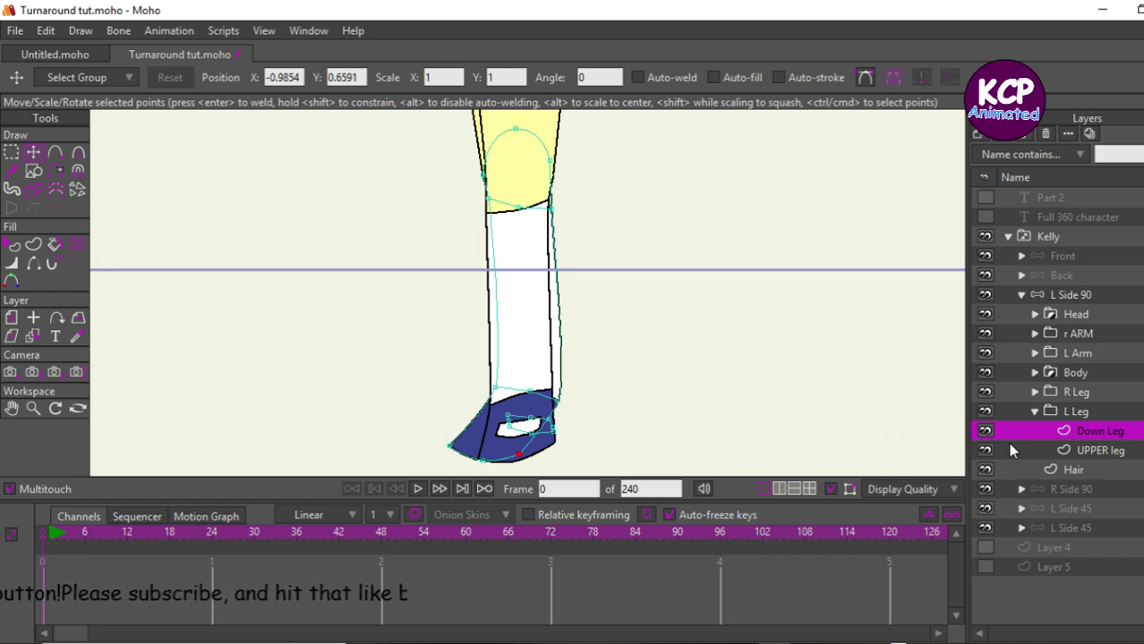
# Step: Hide the R Leg layer and move the Down Leg's white shoe opening left inside the shoe, to about X -0.9211, Y 0.6204
pyautogui.click(985, 392)
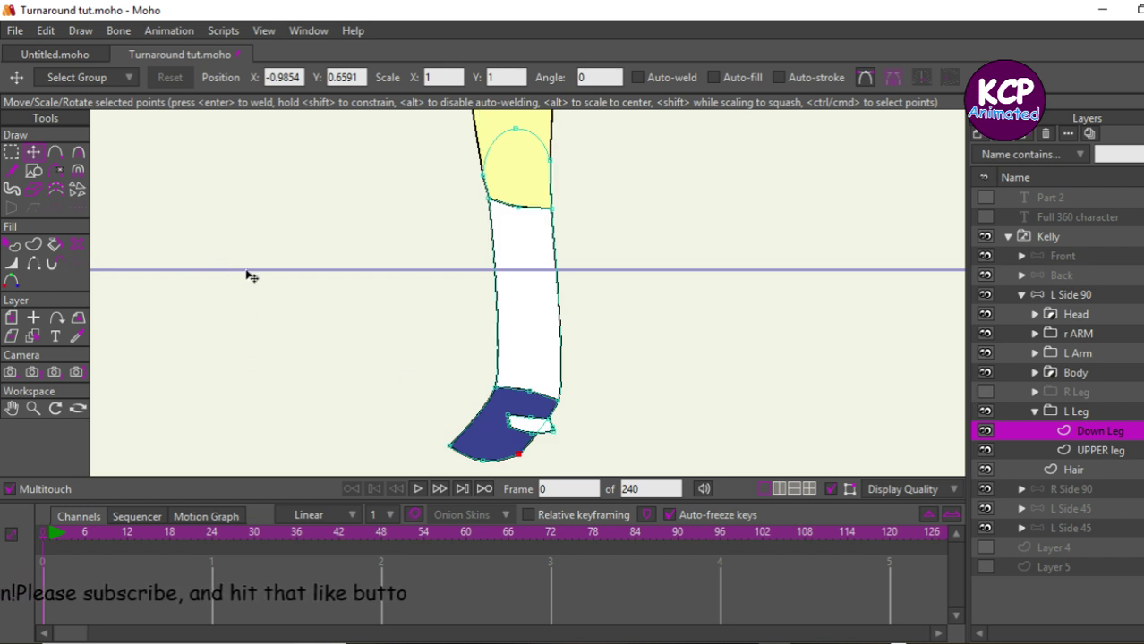
pyautogui.click(55, 156)
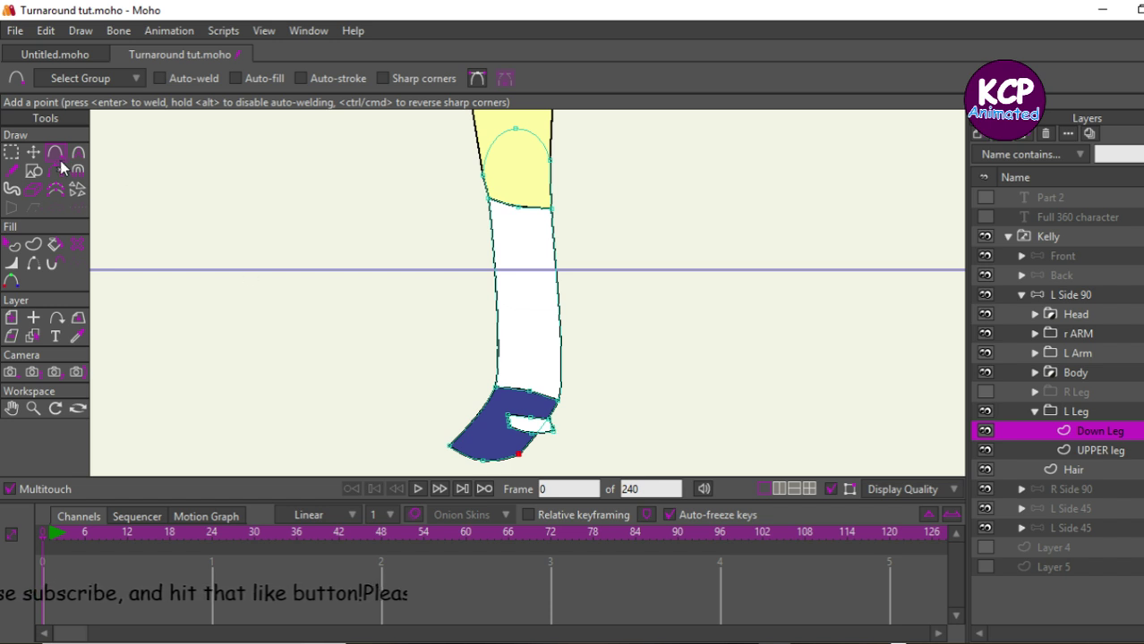
pyautogui.click(11, 152)
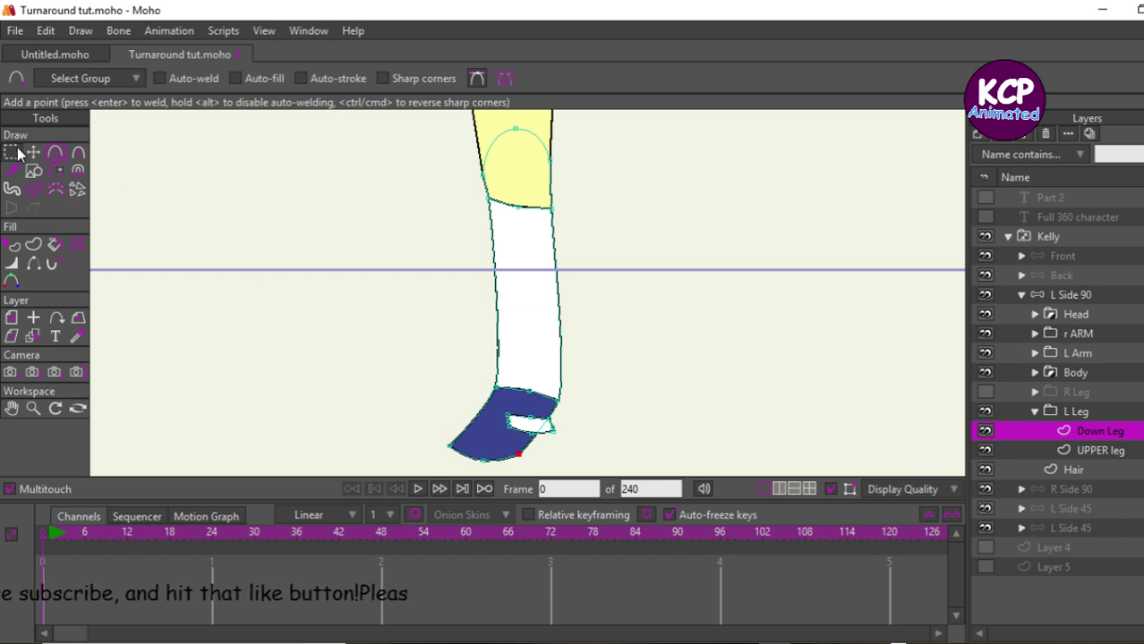
pyautogui.click(525, 424)
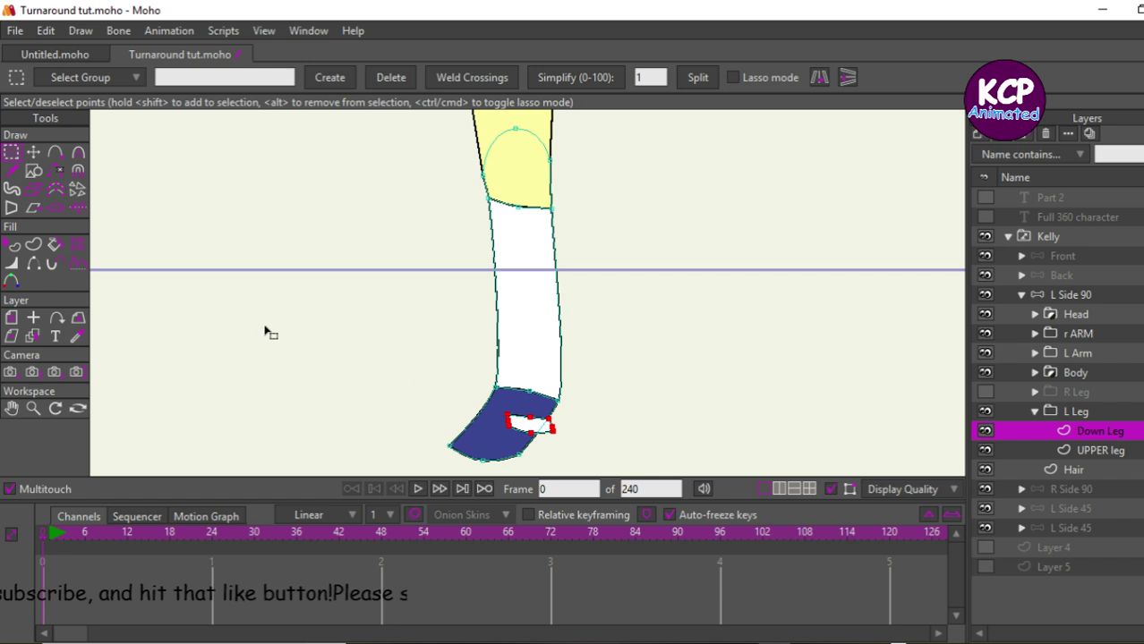
pyautogui.click(33, 153)
pyautogui.moveTo(281, 230); pyautogui.dragTo(260, 242)
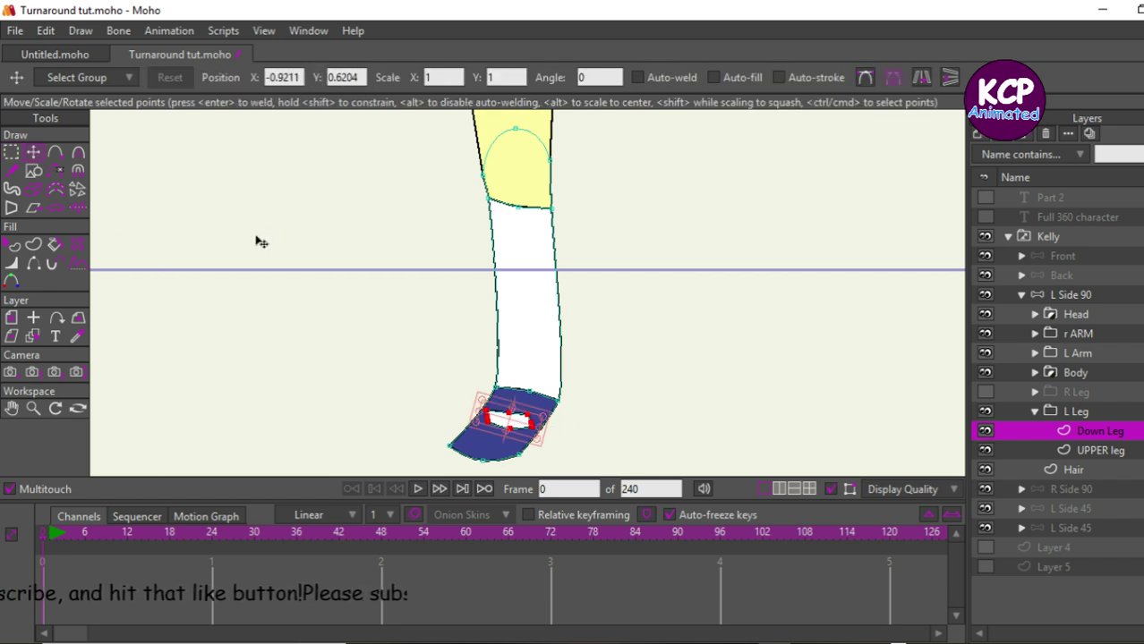
pyautogui.click(259, 241)
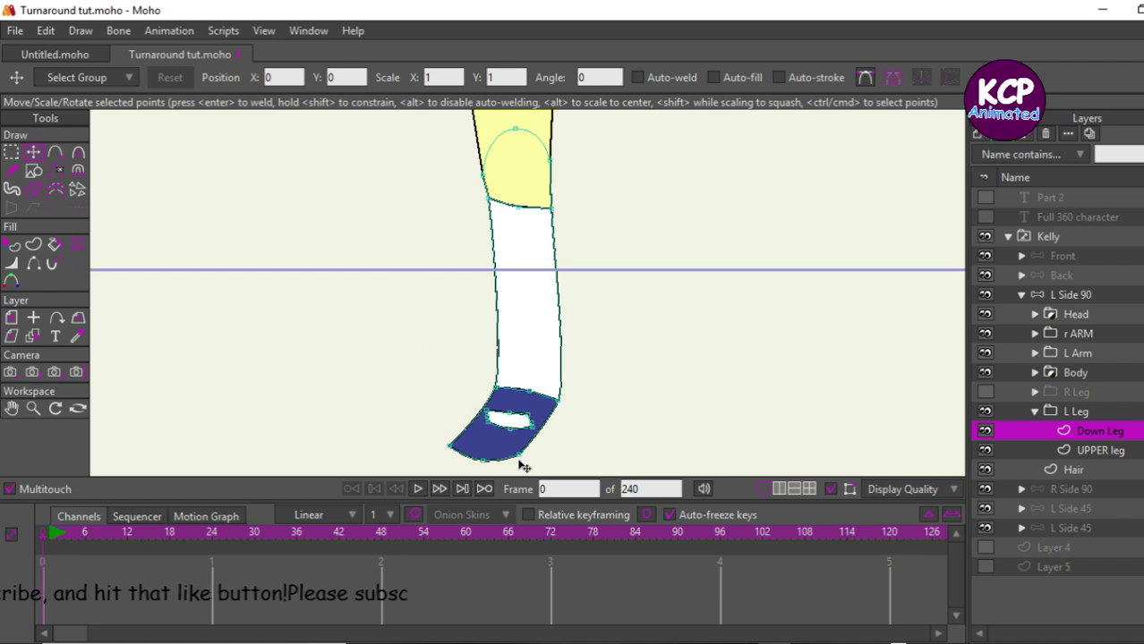
# Step: Refine the side-view shoe by lowering the heel point, moving the toe and upper points left, and adjusting the front ankle and sole points
pyautogui.moveTo(562, 418); pyautogui.dragTo(559, 441)
pyautogui.moveTo(540, 395); pyautogui.dragTo(523, 398)
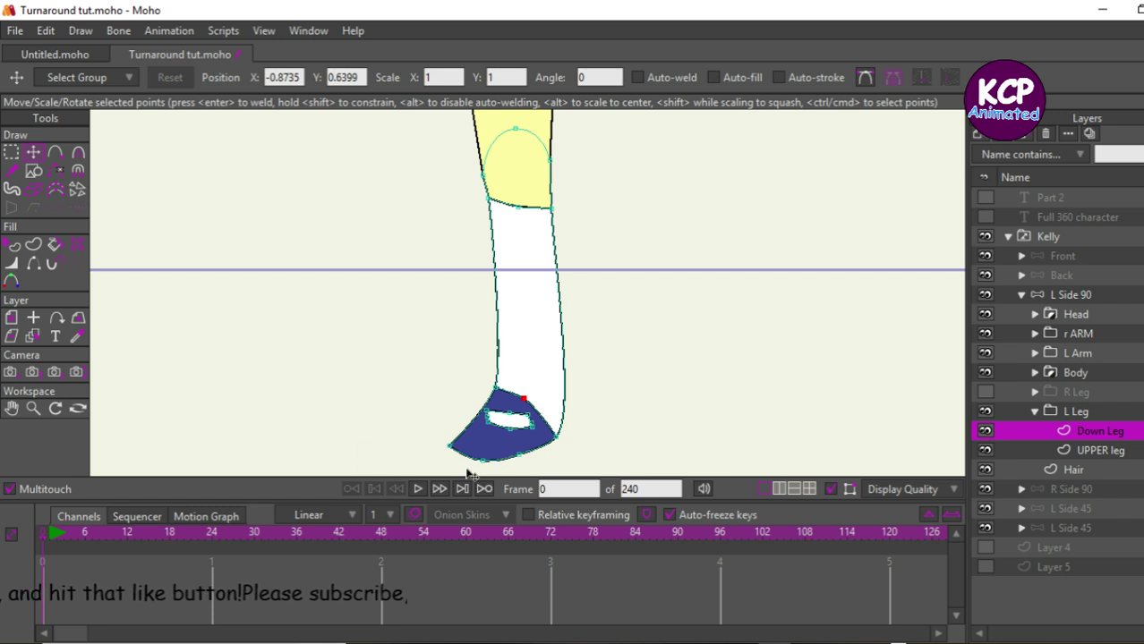
pyautogui.moveTo(453, 452); pyautogui.dragTo(439, 446)
pyautogui.click(497, 391)
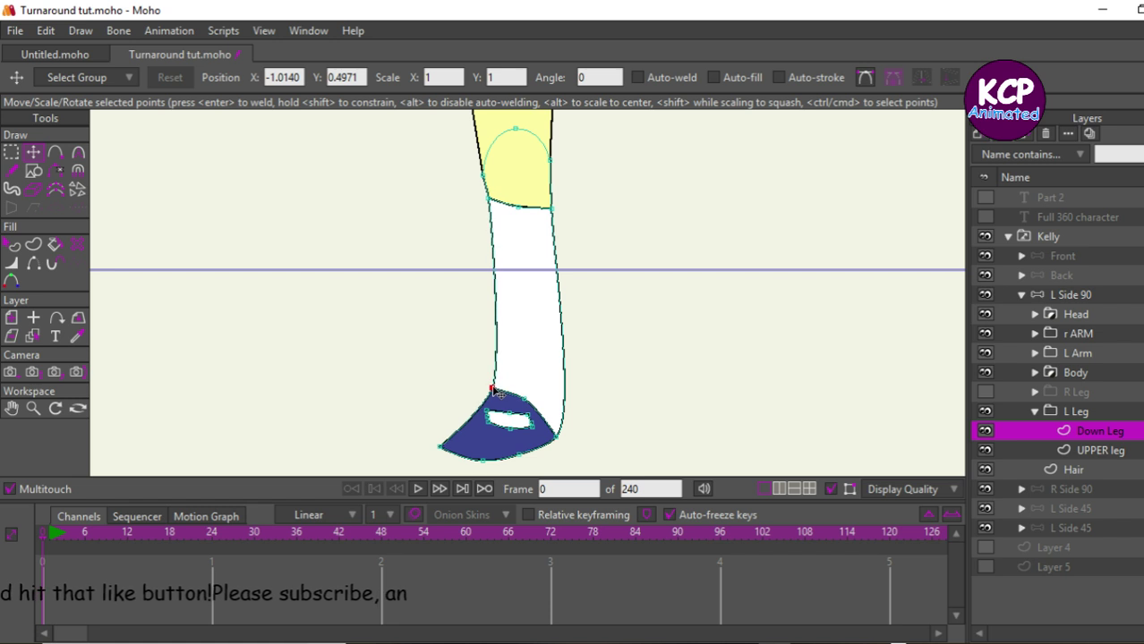
pyautogui.moveTo(497, 391); pyautogui.dragTo(495, 390)
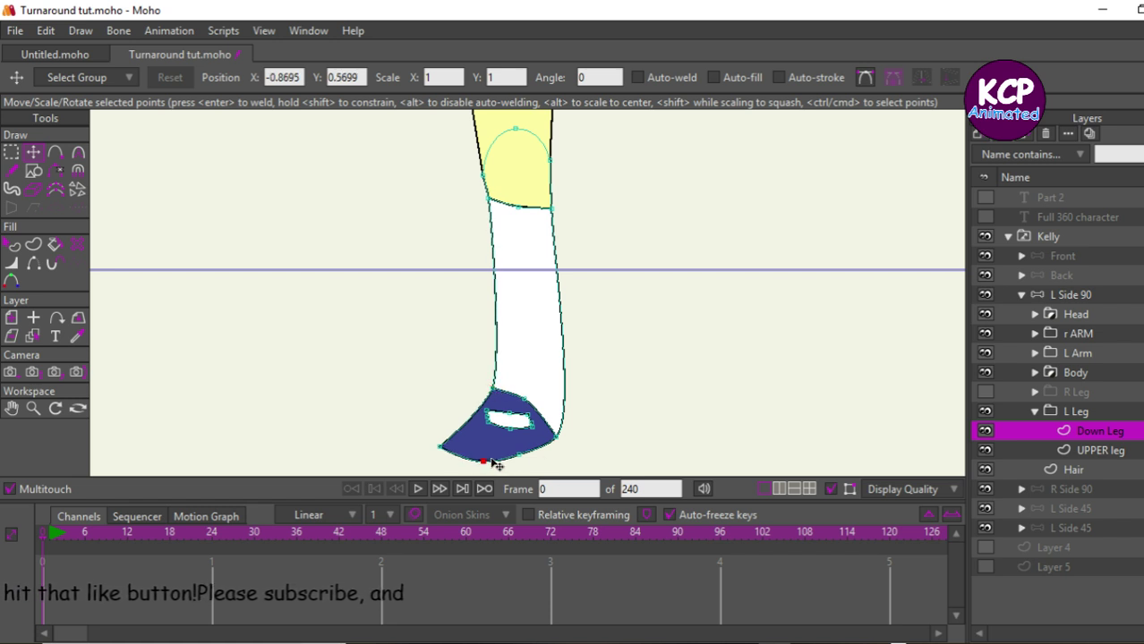
pyautogui.click(518, 456)
pyautogui.click(557, 439)
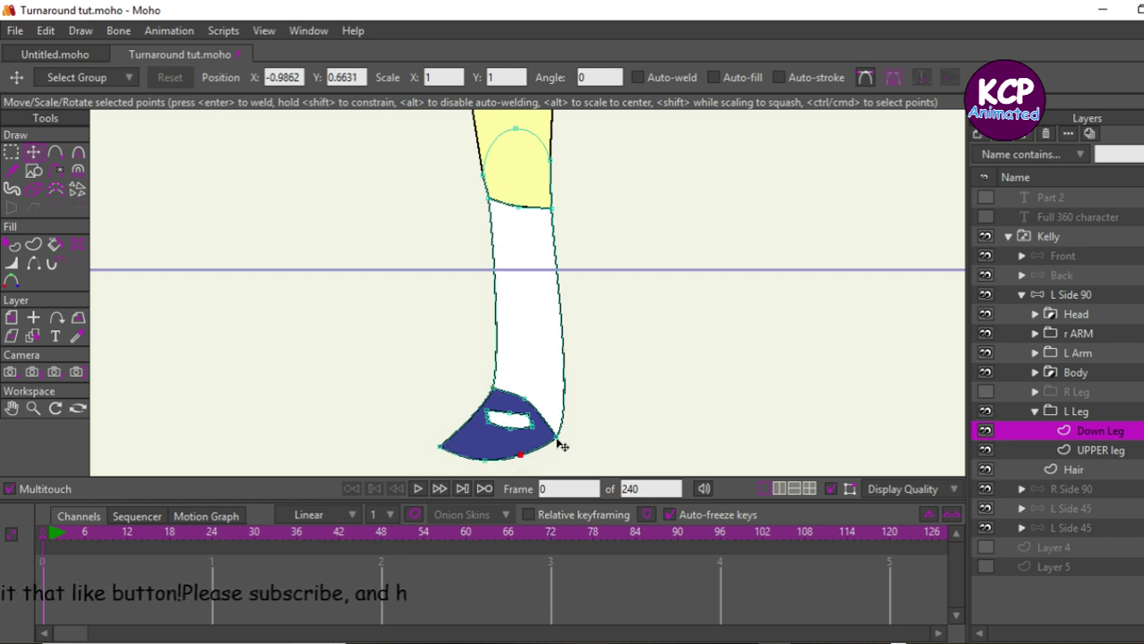
# Step: Show the R Leg layer again and select its Down Leg layer for editing
pyautogui.moveTo(557, 439); pyautogui.dragTo(560, 436)
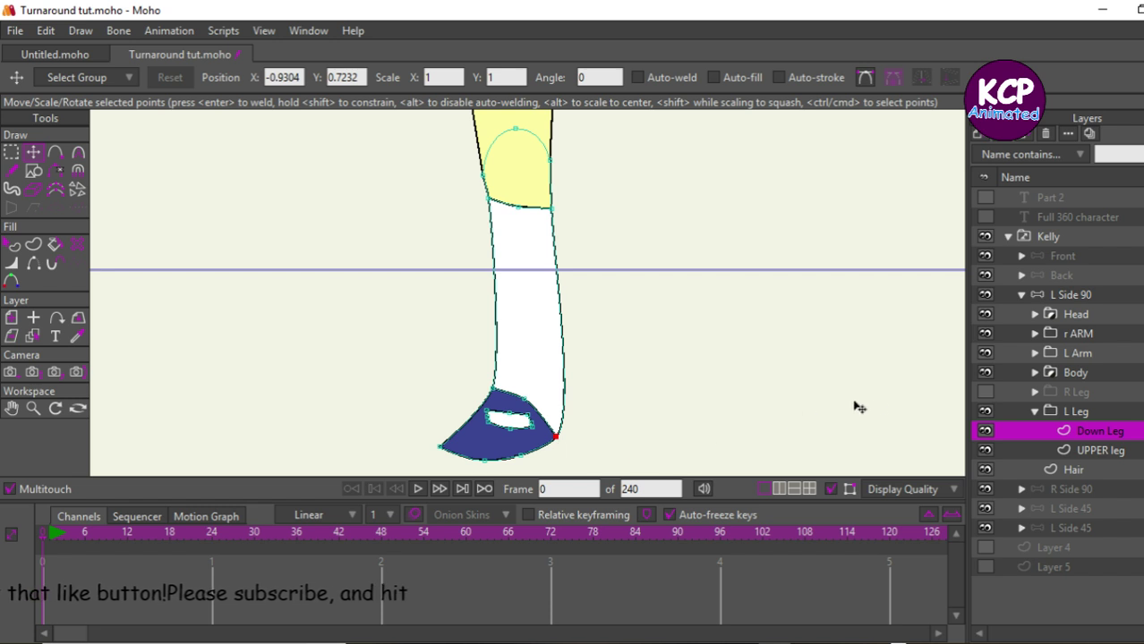
pyautogui.click(984, 392)
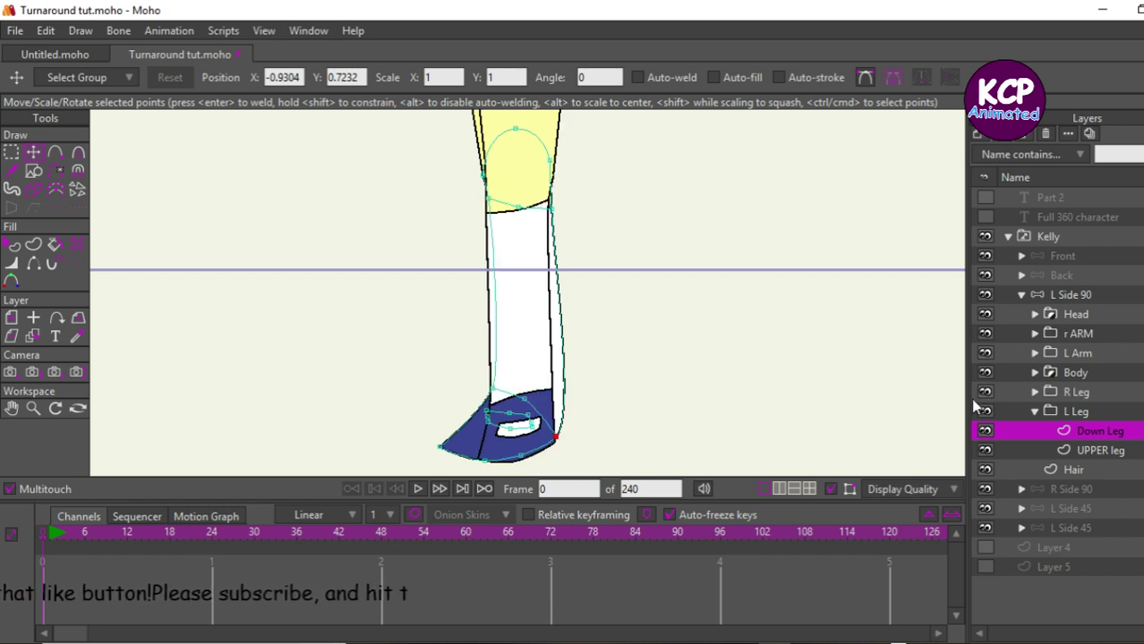
pyautogui.click(1032, 411)
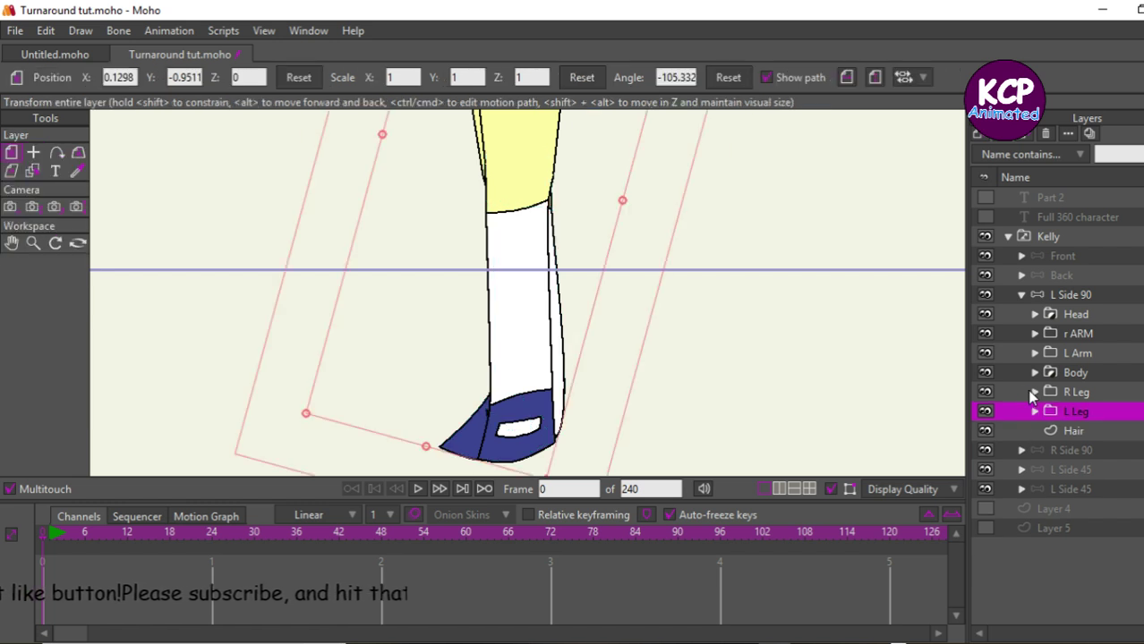
pyautogui.click(1034, 392)
pyautogui.click(1074, 411)
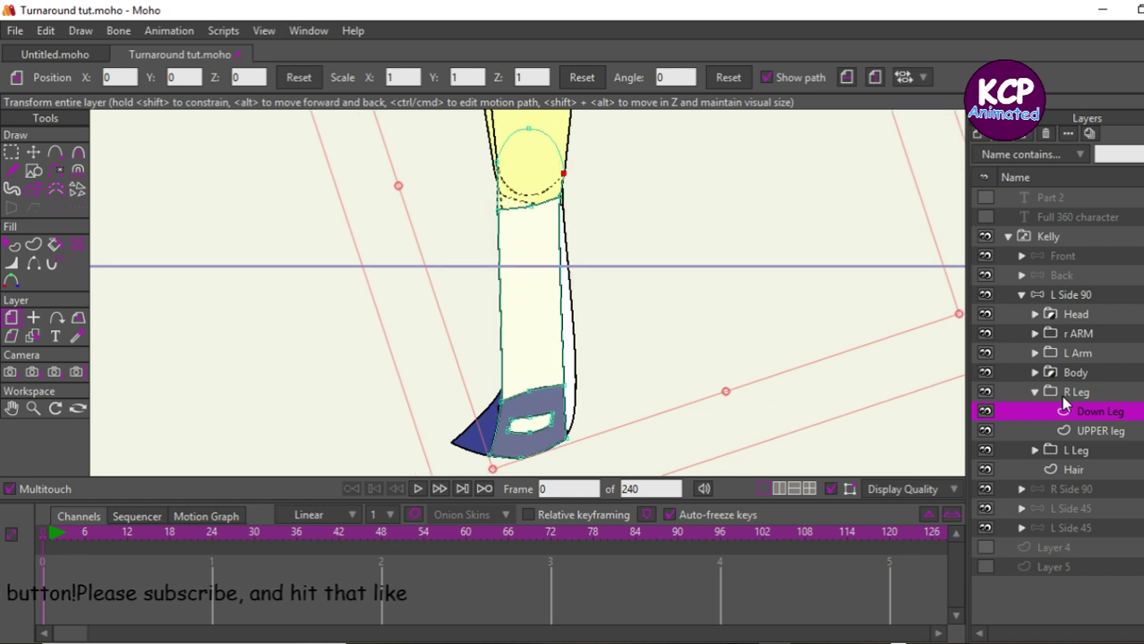
# Step: Transform R Leg's Down Leg points to match the other side-view shoe, extending the toe left and moving the white opening to about X -0.9080, Y 0.7073
pyautogui.click(33, 152)
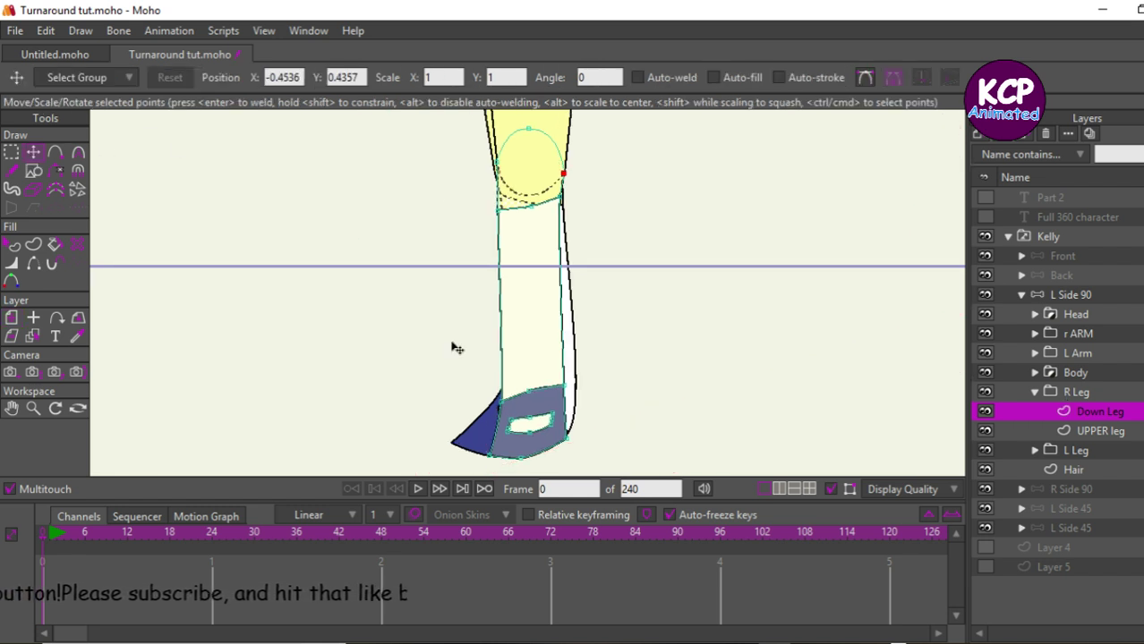
pyautogui.click(492, 453)
pyautogui.click(454, 442)
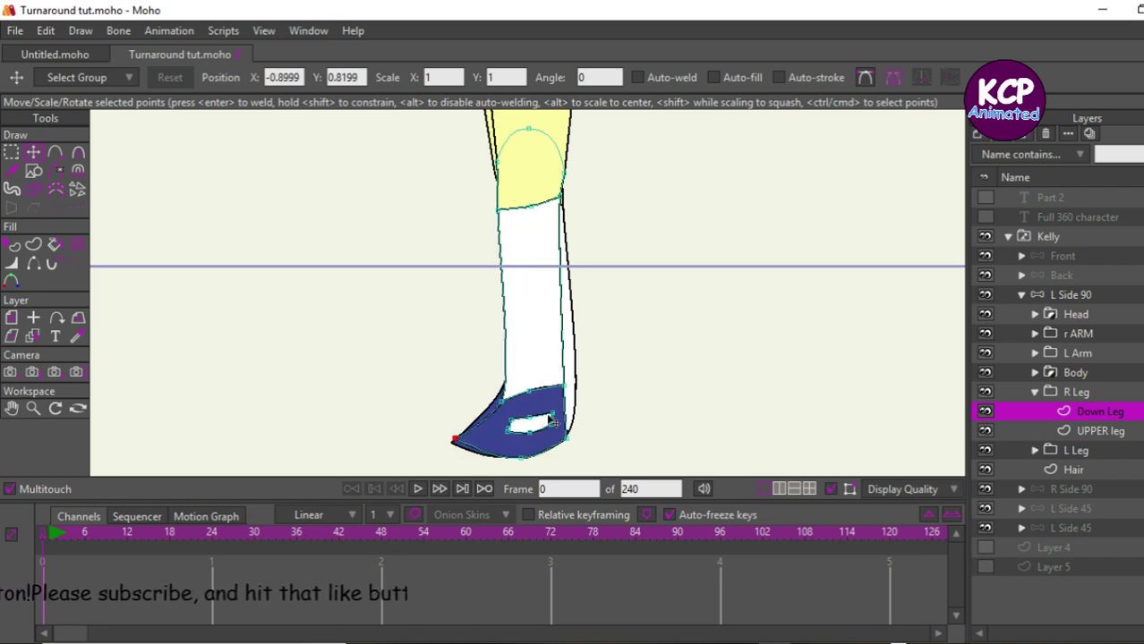
pyautogui.click(499, 394)
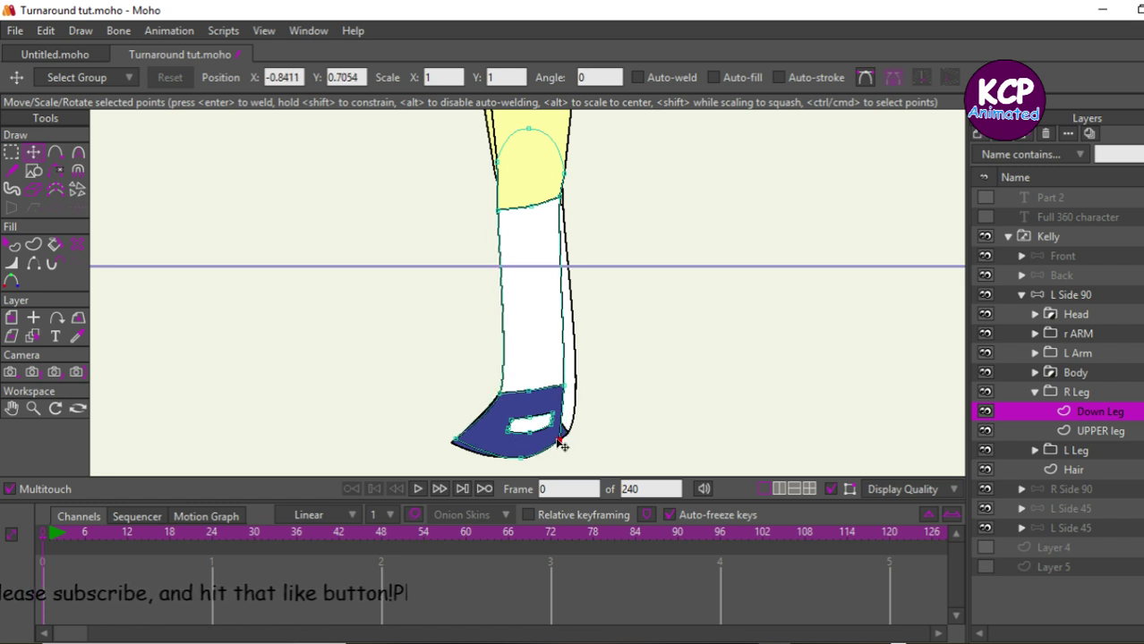
pyautogui.moveTo(563, 387); pyautogui.dragTo(598, 450)
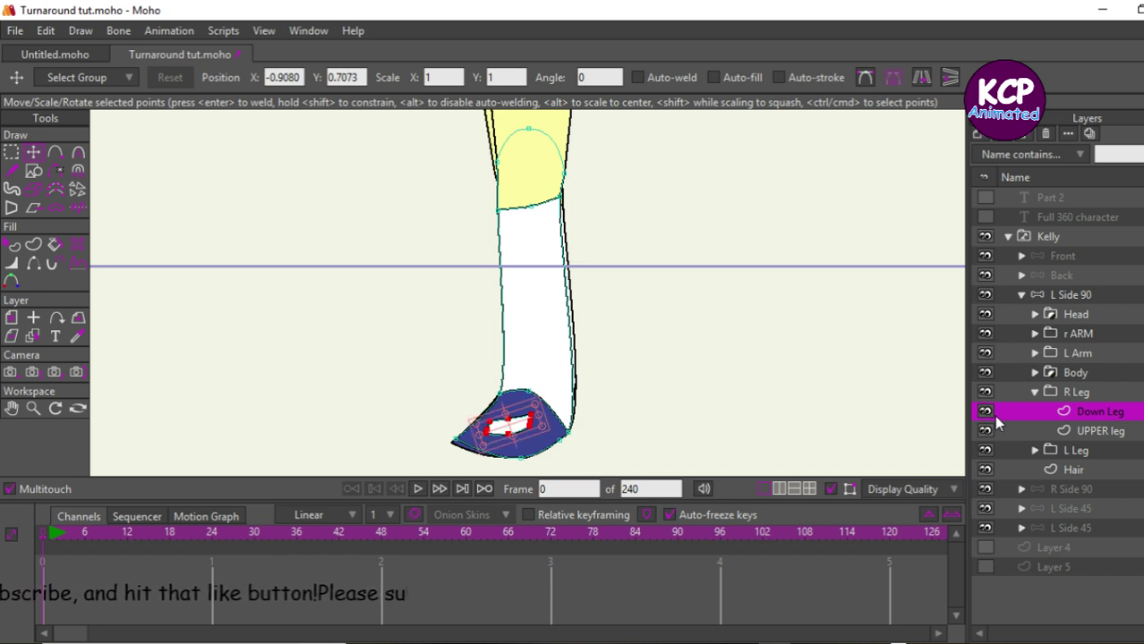
# Step: Move the r ARM layer left so its shoulder end overlaps the side-view torso
pyautogui.click(1081, 334)
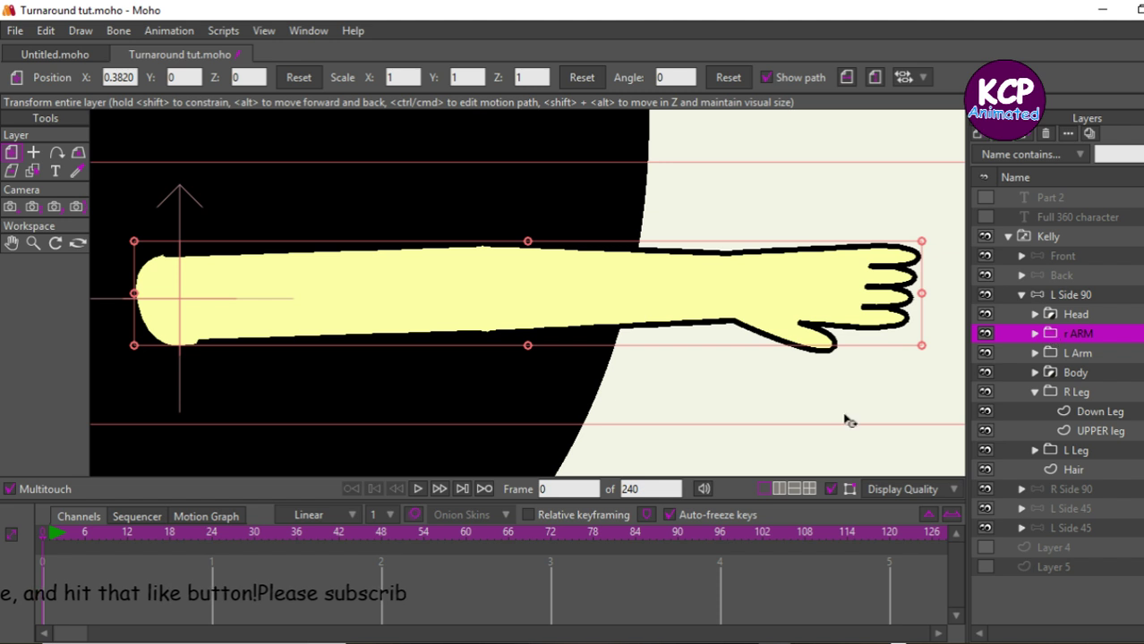
pyautogui.click(1100, 294)
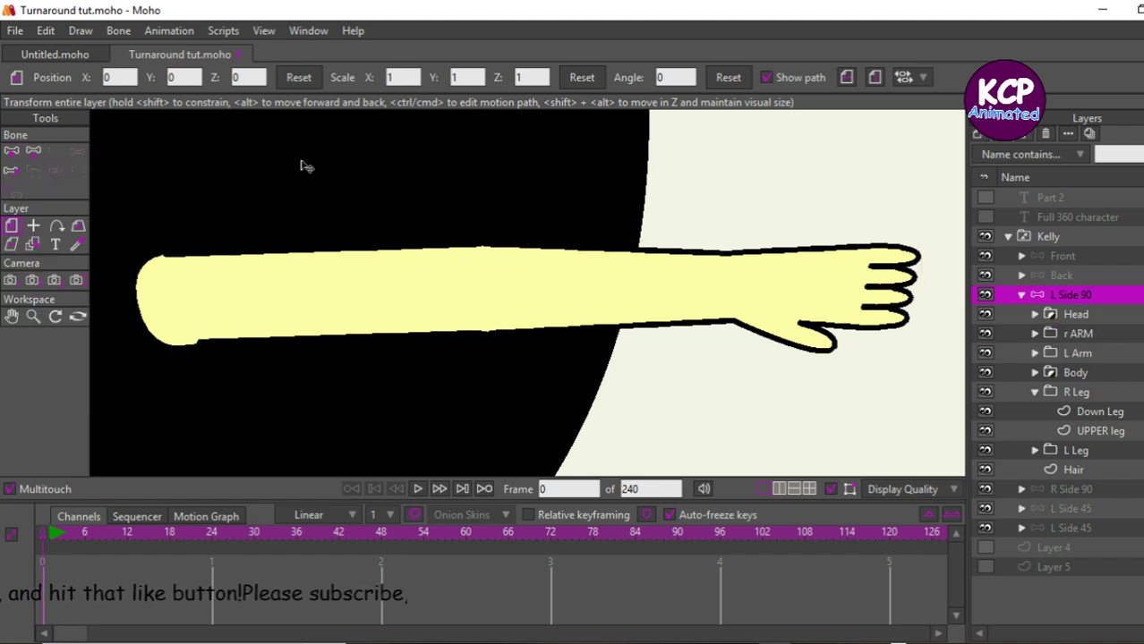
pyautogui.hotkey('ctrl', 'r')
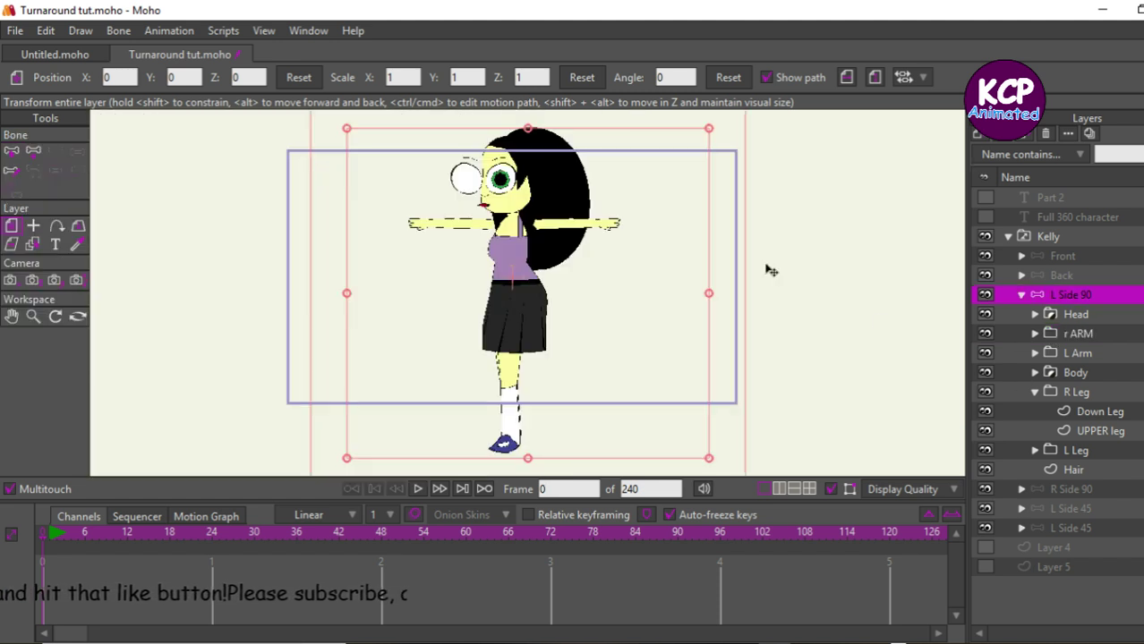
pyautogui.click(1077, 334)
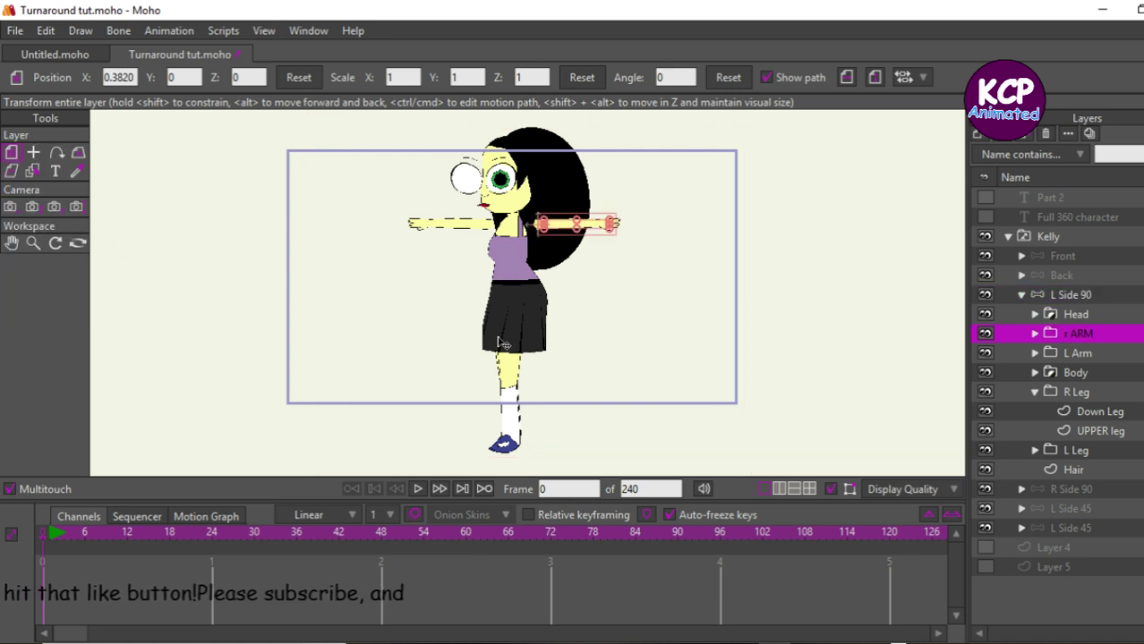
pyautogui.moveTo(490, 338); pyautogui.dragTo(469, 339)
# Step: Reorder the L Arm layer to sit between L Leg and Hair, and move the arm right to about X 0.2030
pyautogui.click(1073, 354)
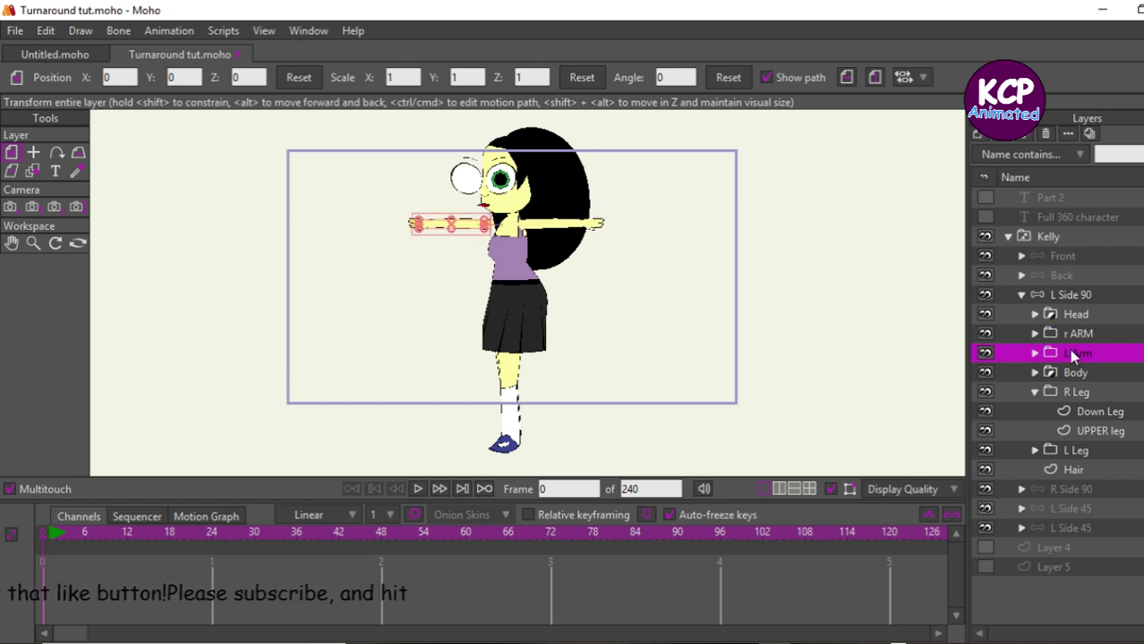
pyautogui.click(1034, 393)
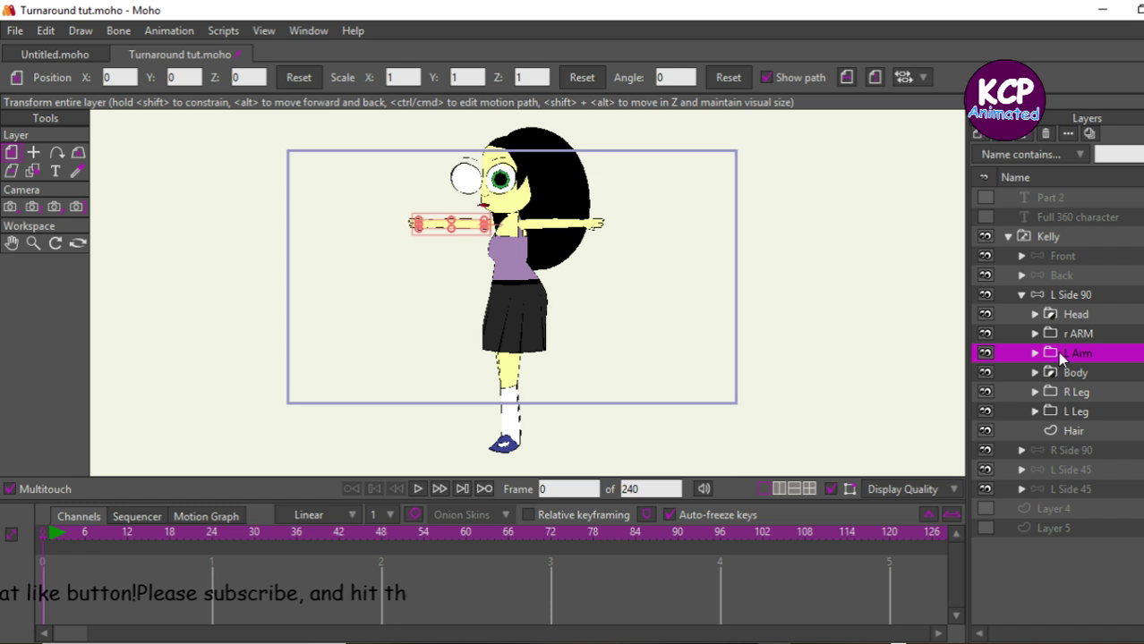
pyautogui.moveTo(1065, 352); pyautogui.dragTo(1062, 423)
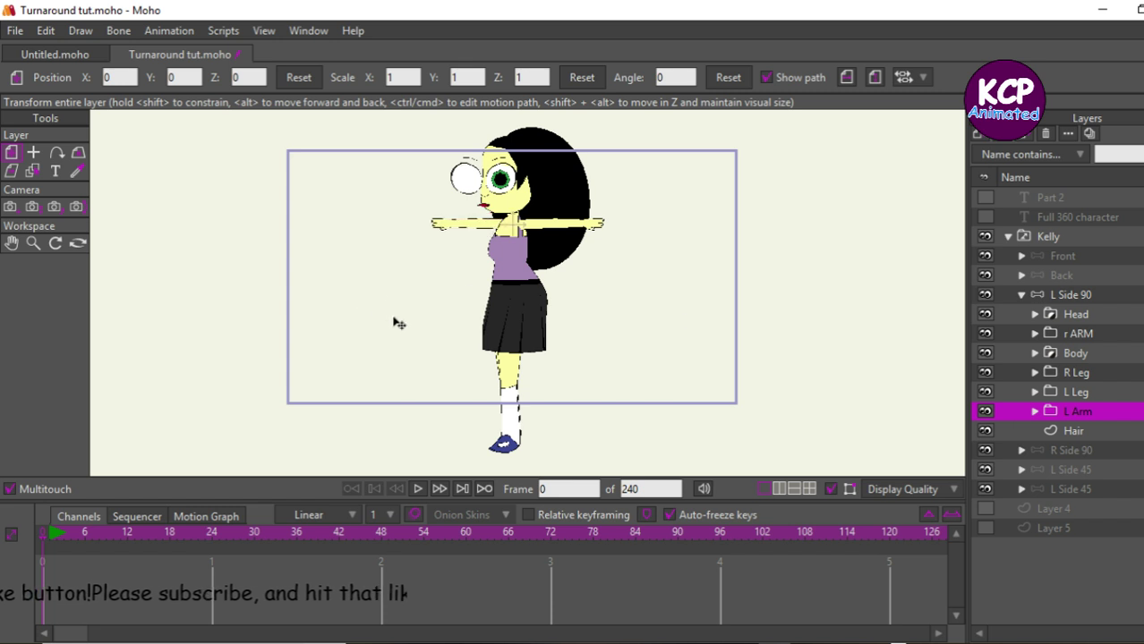
pyautogui.moveTo(404, 322); pyautogui.dragTo(400, 327)
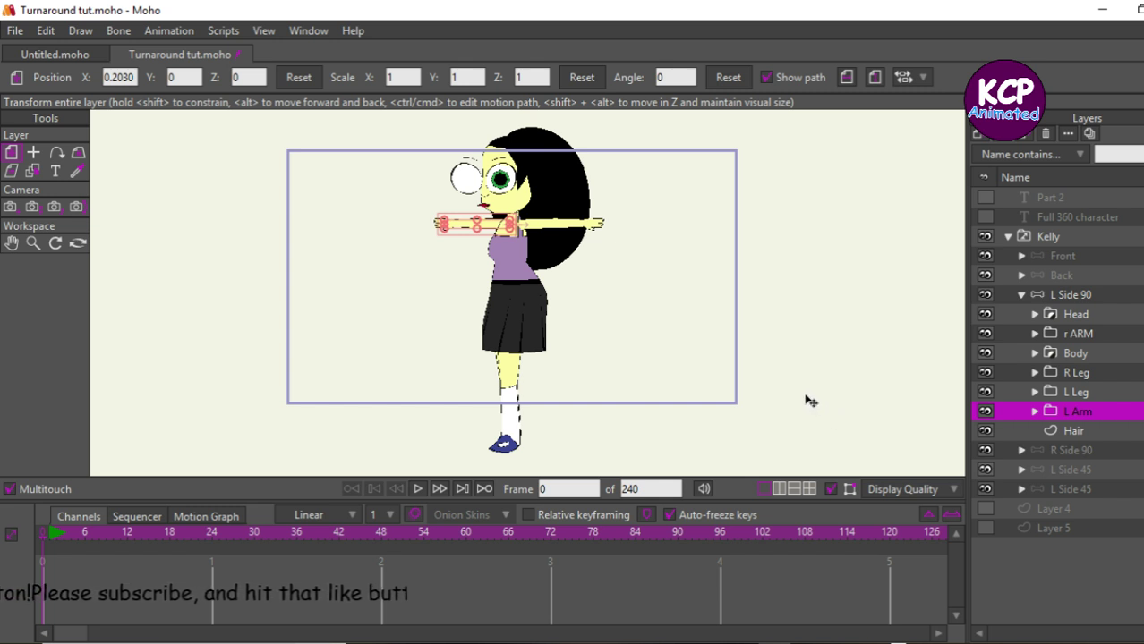
pyautogui.click(1093, 294)
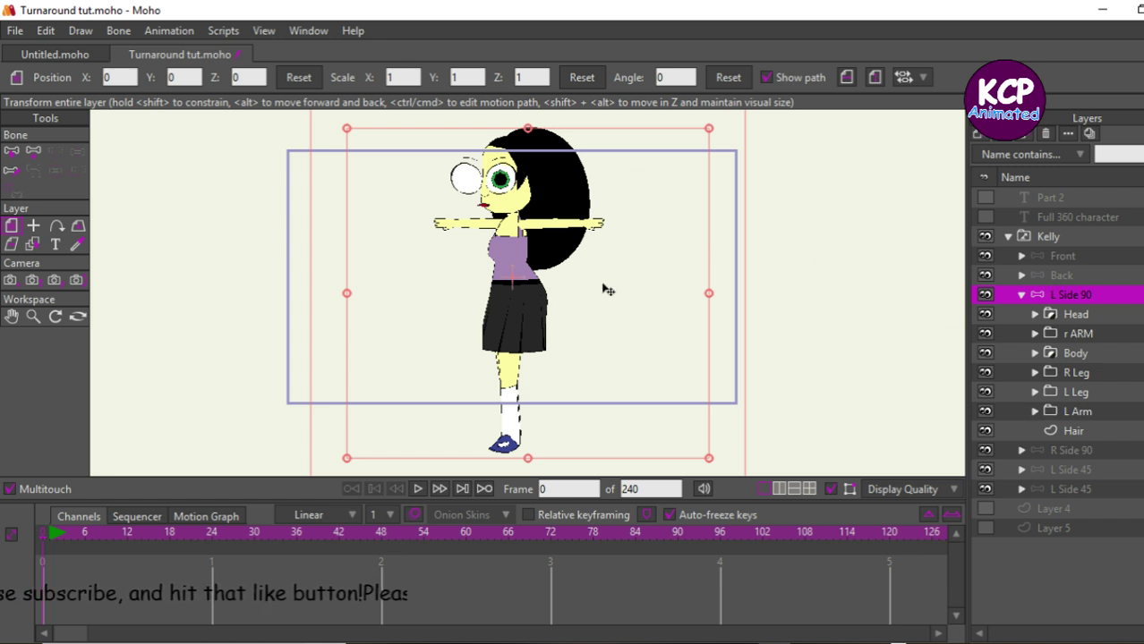
# Step: Transform points on the Body group's Body layer to pull the front of the chest and waist inward
pyautogui.click(1037, 353)
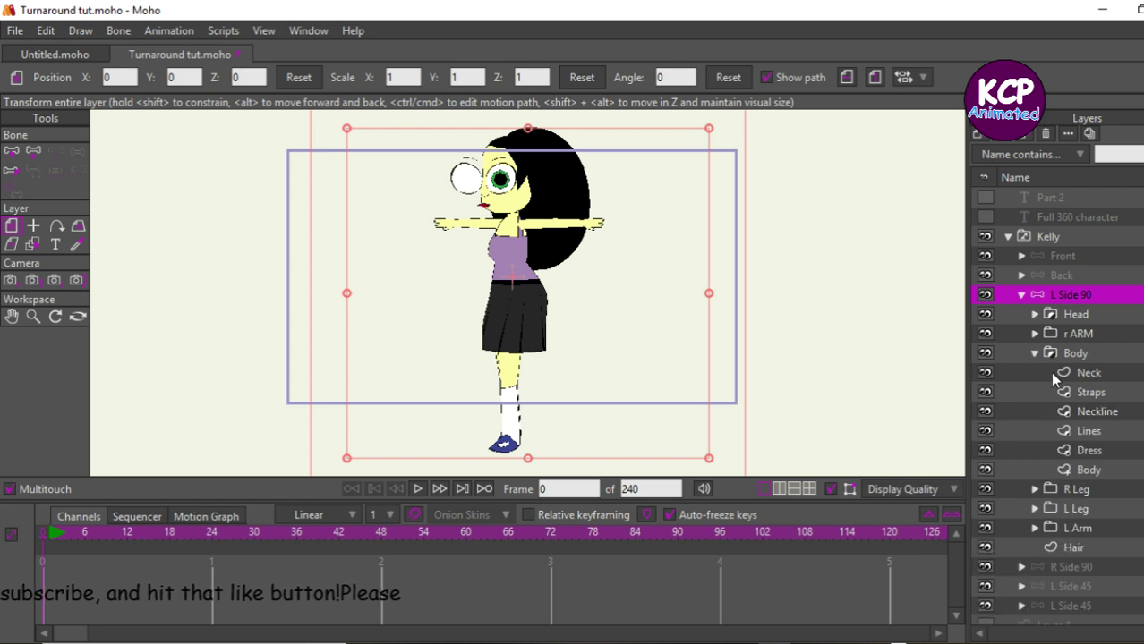
pyautogui.click(1097, 471)
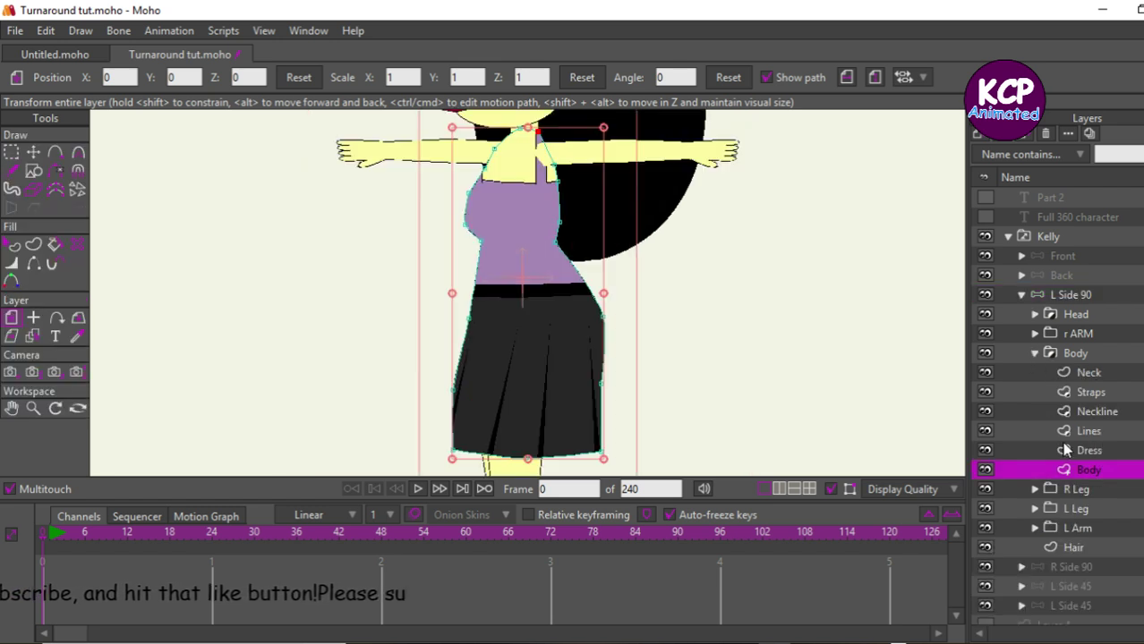
pyautogui.keyDown('ctrl'); pyautogui.click(1065, 450); pyautogui.keyUp('ctrl')
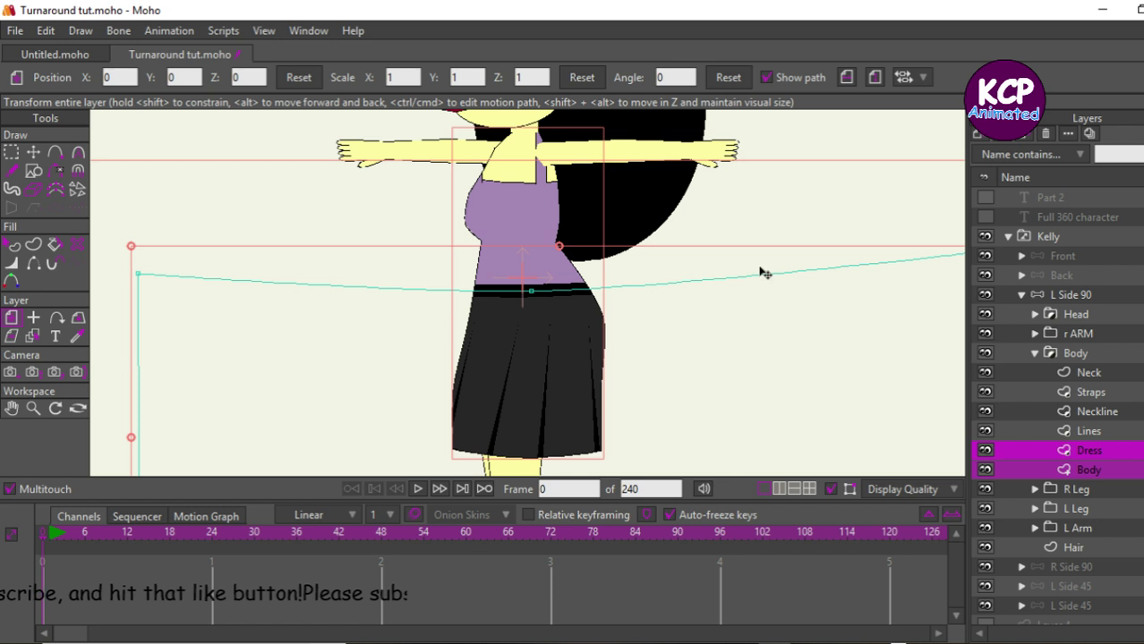
pyautogui.click(1065, 471)
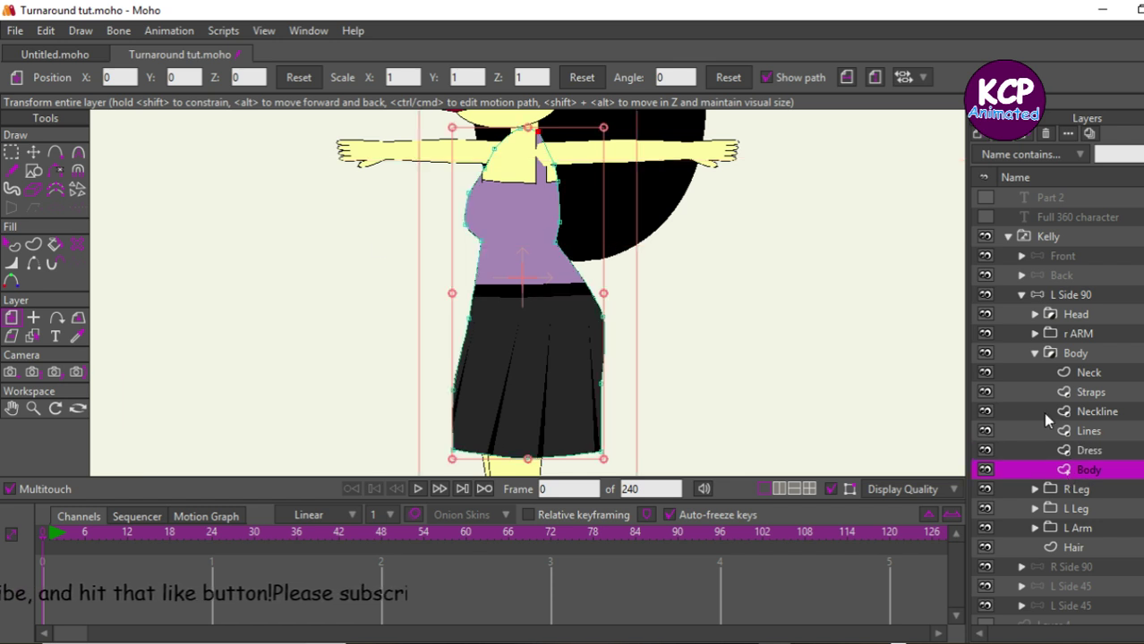
pyautogui.click(34, 153)
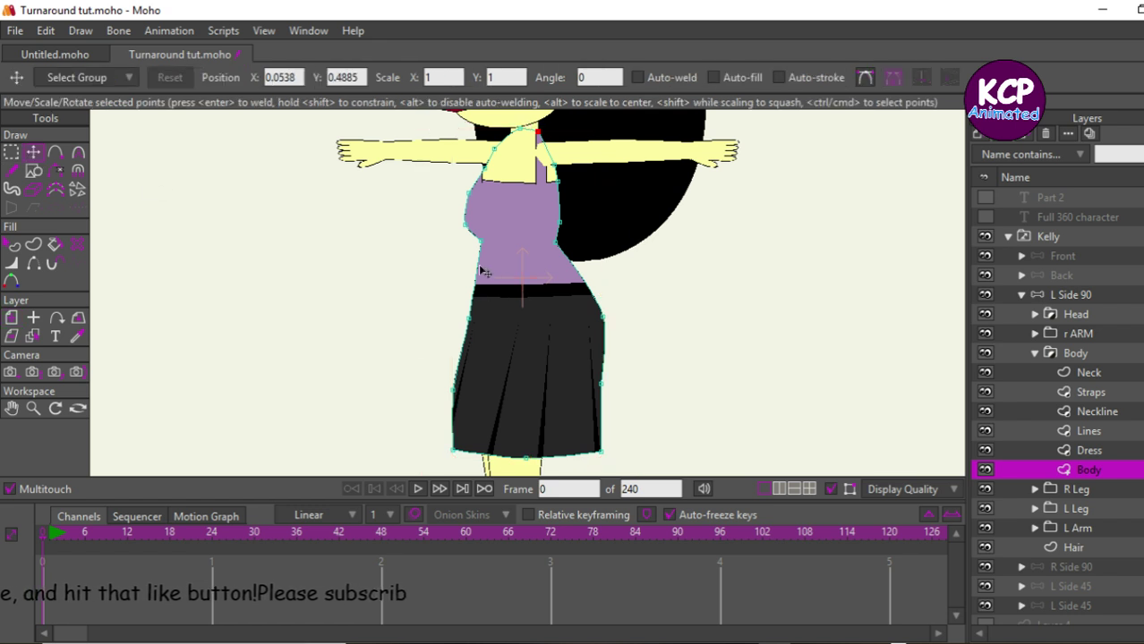
pyautogui.moveTo(484, 258); pyautogui.dragTo(483, 180)
# Step: Flare the skirt hem by moving its front corner to about X -0.2717, Y -0.5648 and its rear corner to X 0.2843, Y -0.5832
pyautogui.click(452, 391)
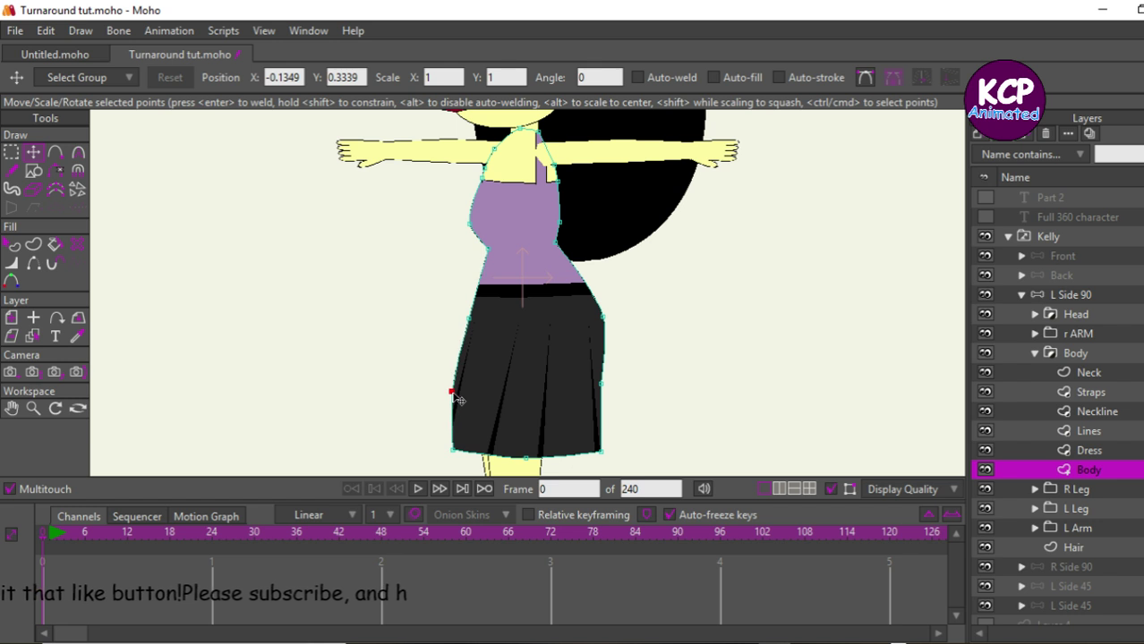
pyautogui.moveTo(453, 450); pyautogui.dragTo(439, 446)
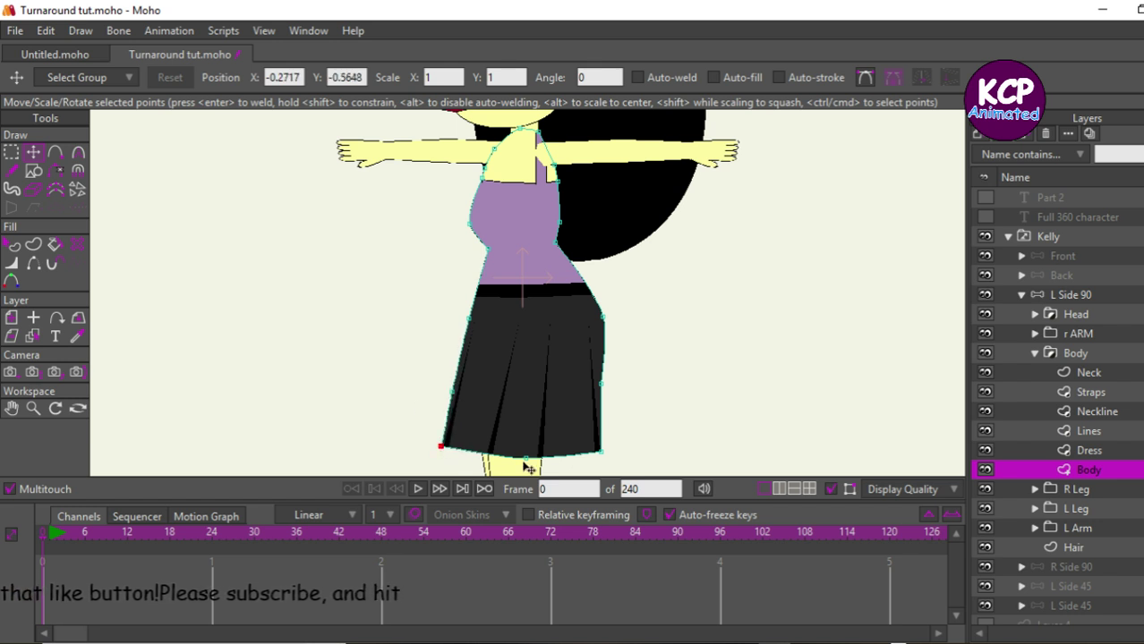
pyautogui.click(604, 451)
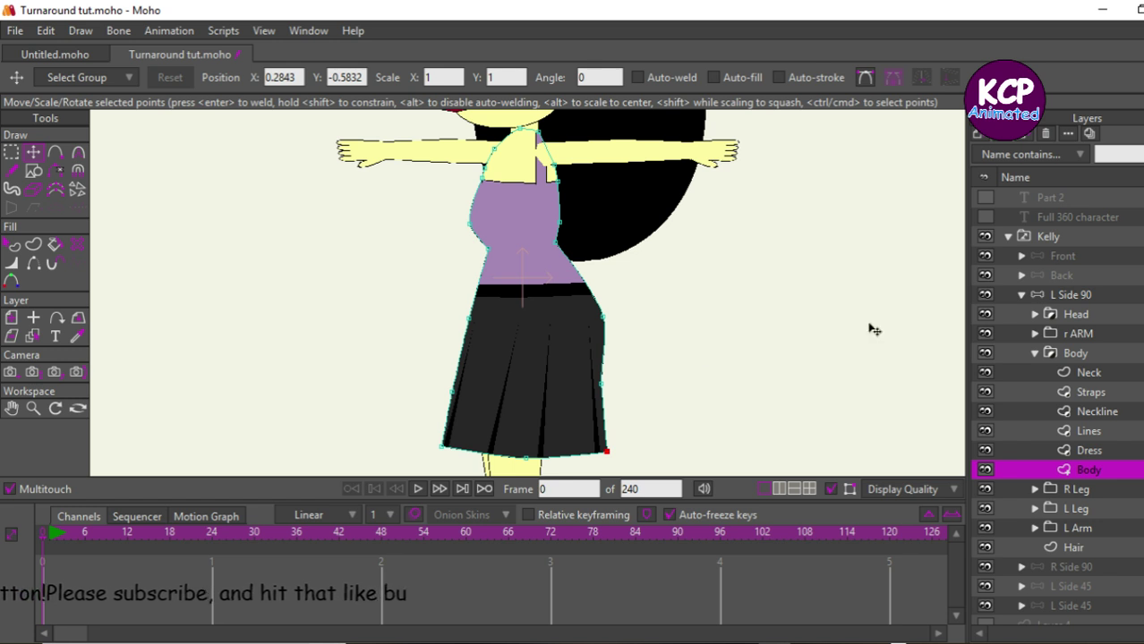
# Step: Move all points of the Straps layer left to about X -0.0809, Y 0.4124, and deselect them
pyautogui.click(1083, 354)
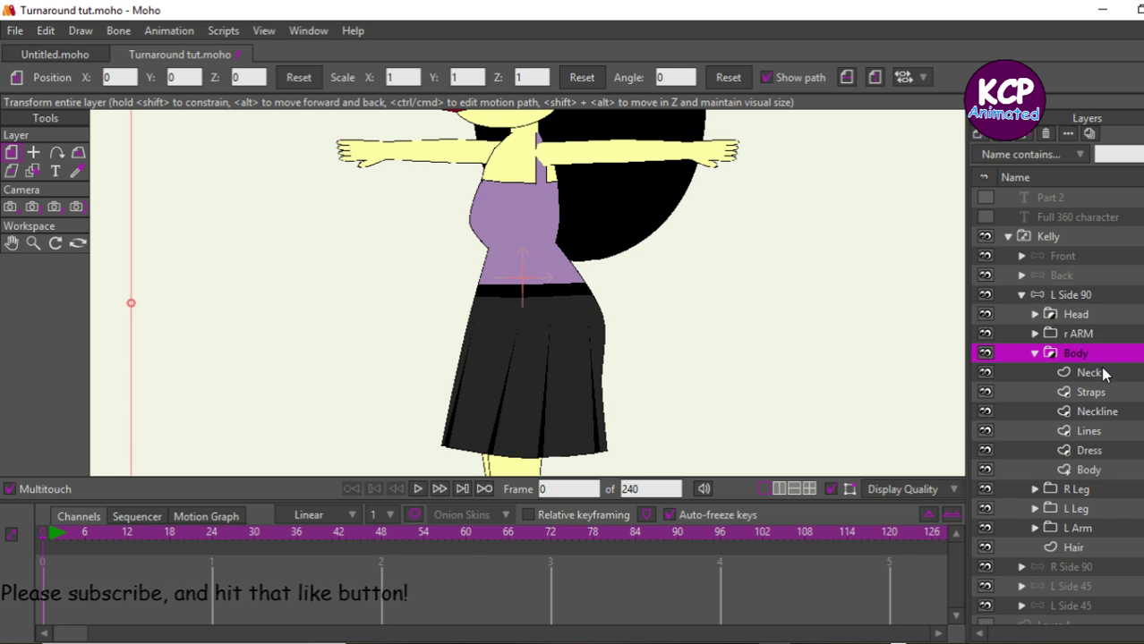
pyautogui.click(1100, 391)
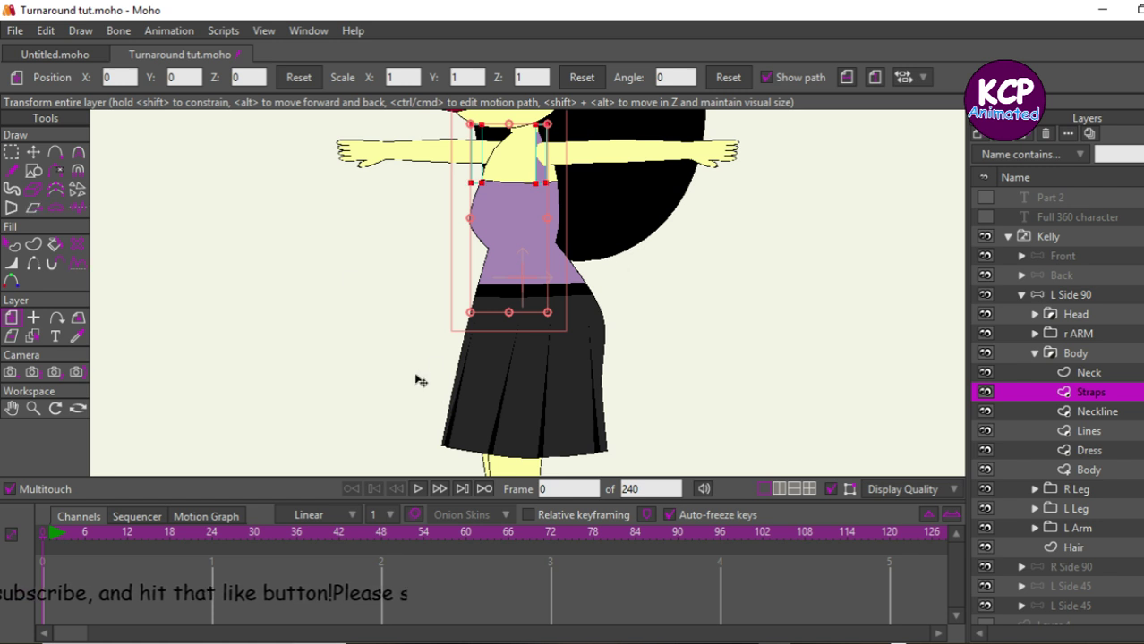
pyautogui.click(32, 153)
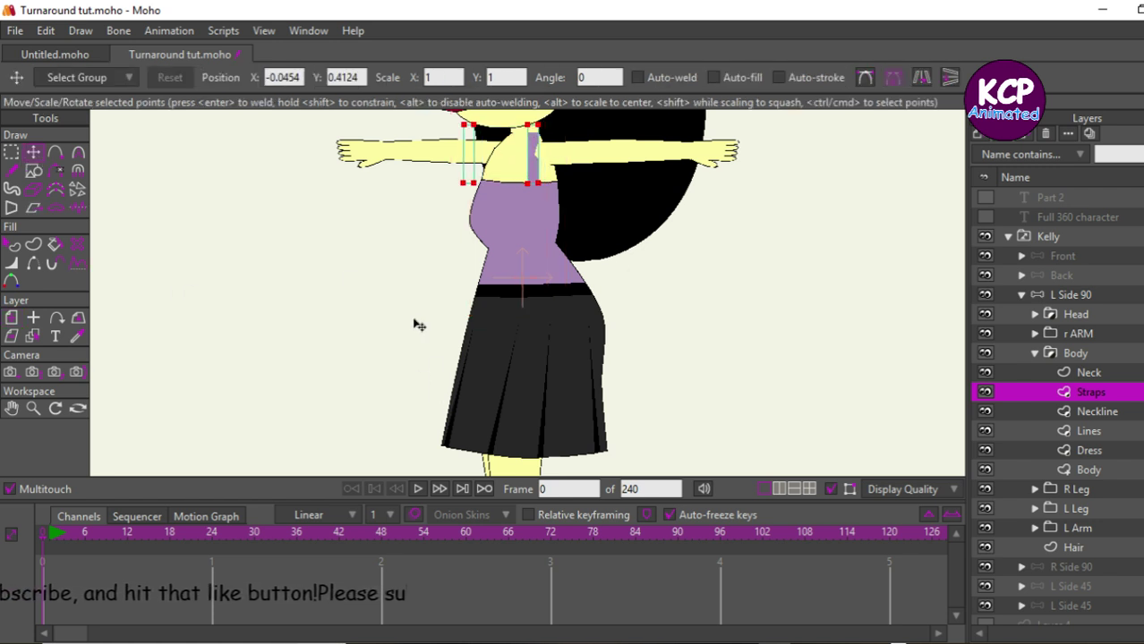
pyautogui.moveTo(414, 324); pyautogui.dragTo(432, 318)
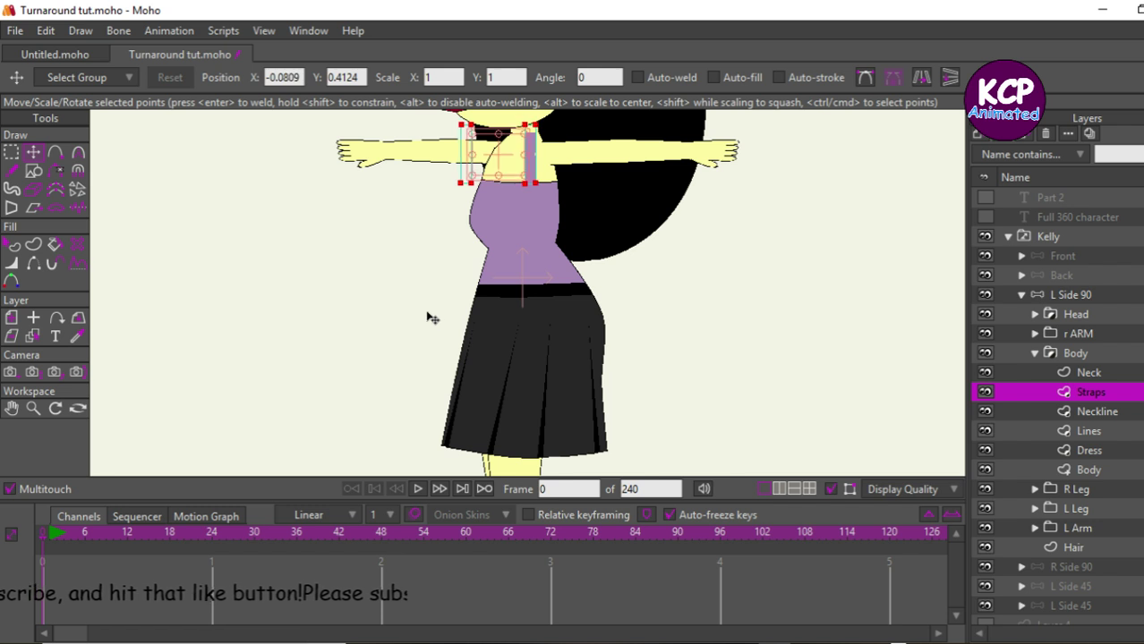
pyautogui.click(432, 318)
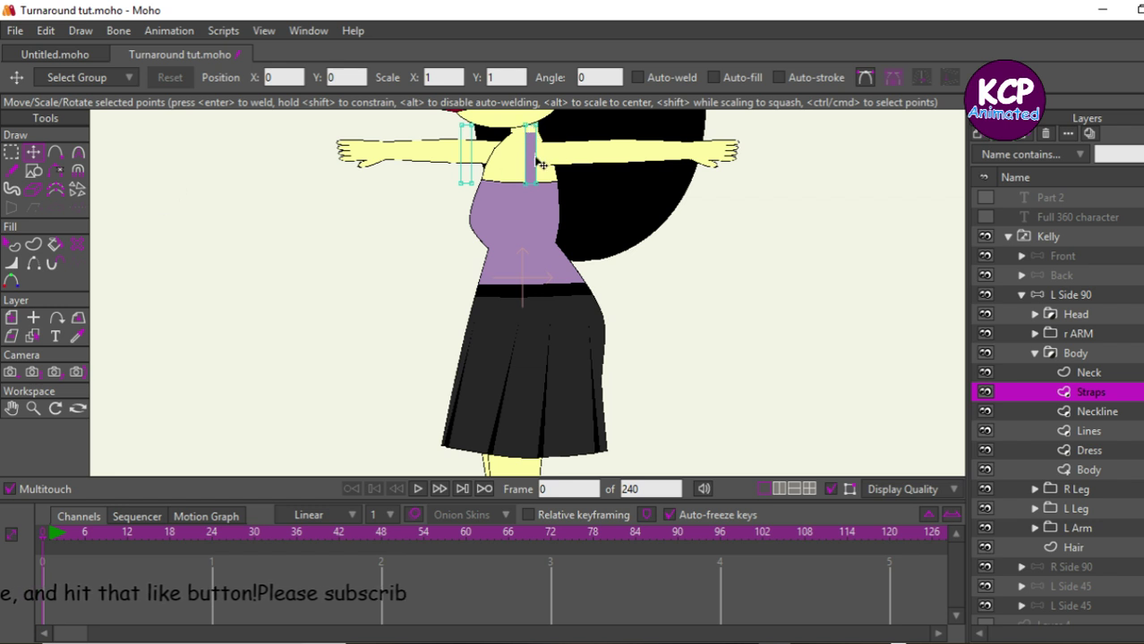
# Step: Slant and taper the visible strap, moving its upper outer corner to about X 0.0688, Y 0.5024 and lower outer corner to X 0.0073, Y 0.3177
pyautogui.moveTo(540, 127); pyautogui.dragTo(529, 132)
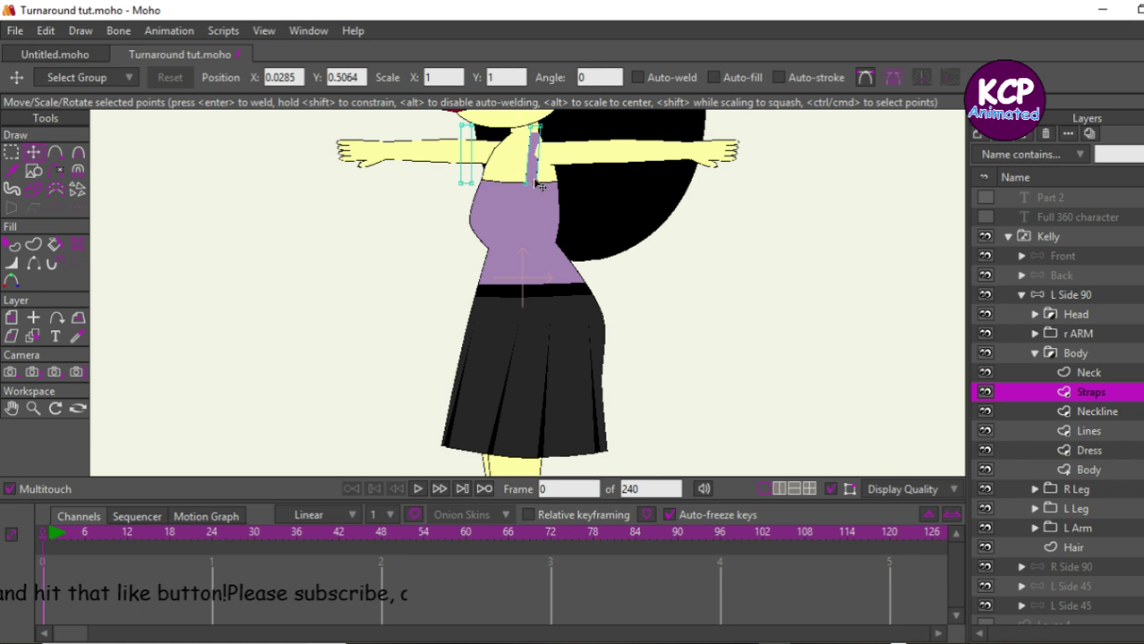
pyautogui.moveTo(540, 186); pyautogui.dragTo(528, 181)
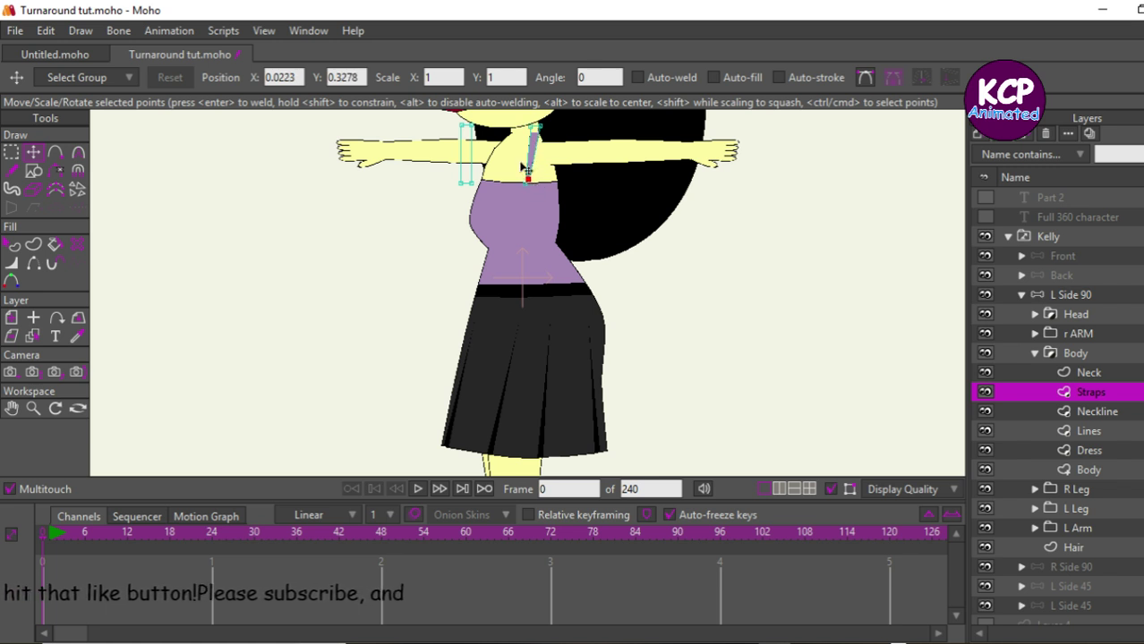
pyautogui.scroll(5, 522, 167)
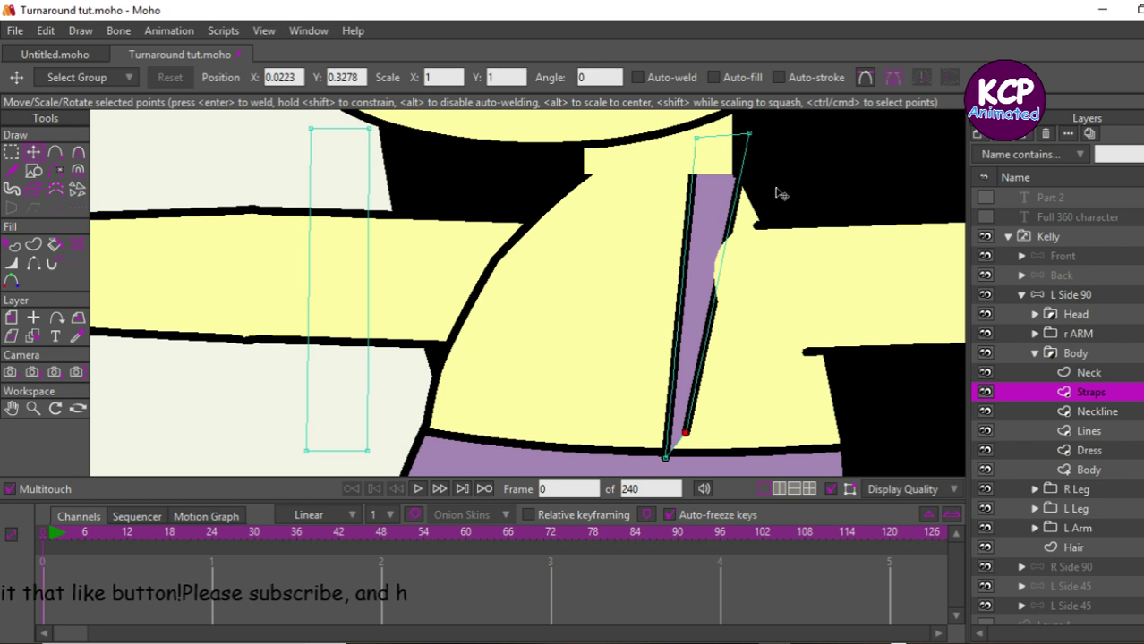
pyautogui.moveTo(749, 135); pyautogui.dragTo(762, 144)
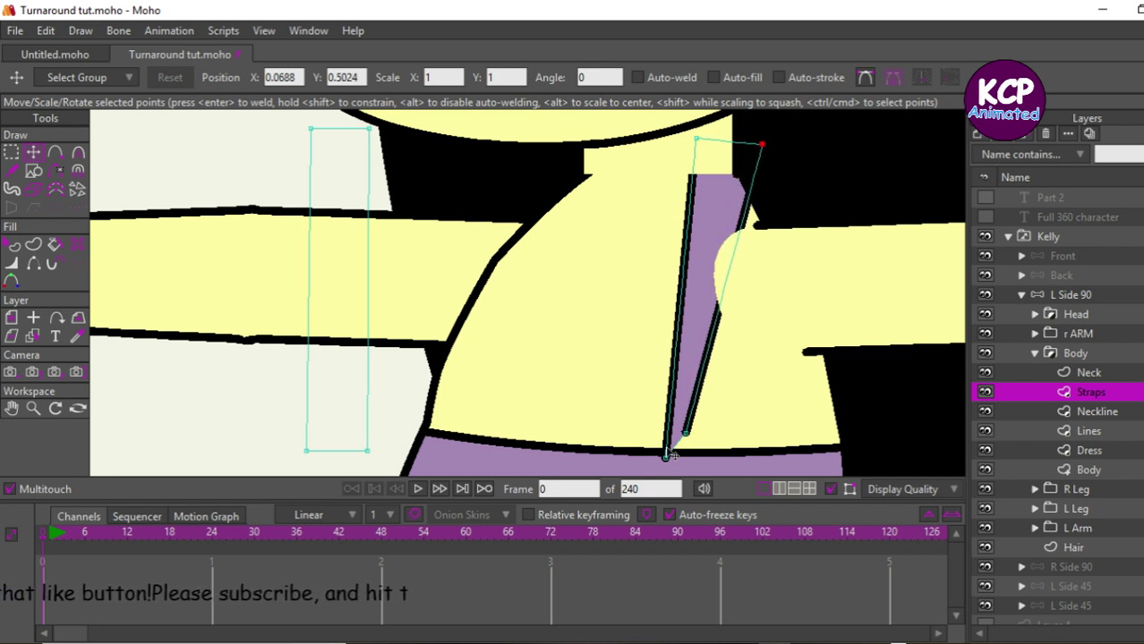
pyautogui.moveTo(667, 462)
pyautogui.mouseDown()
pyautogui.moveTo(647, 453)
pyautogui.moveTo(661, 449)
pyautogui.mouseUp()
pyautogui.click(677, 445)
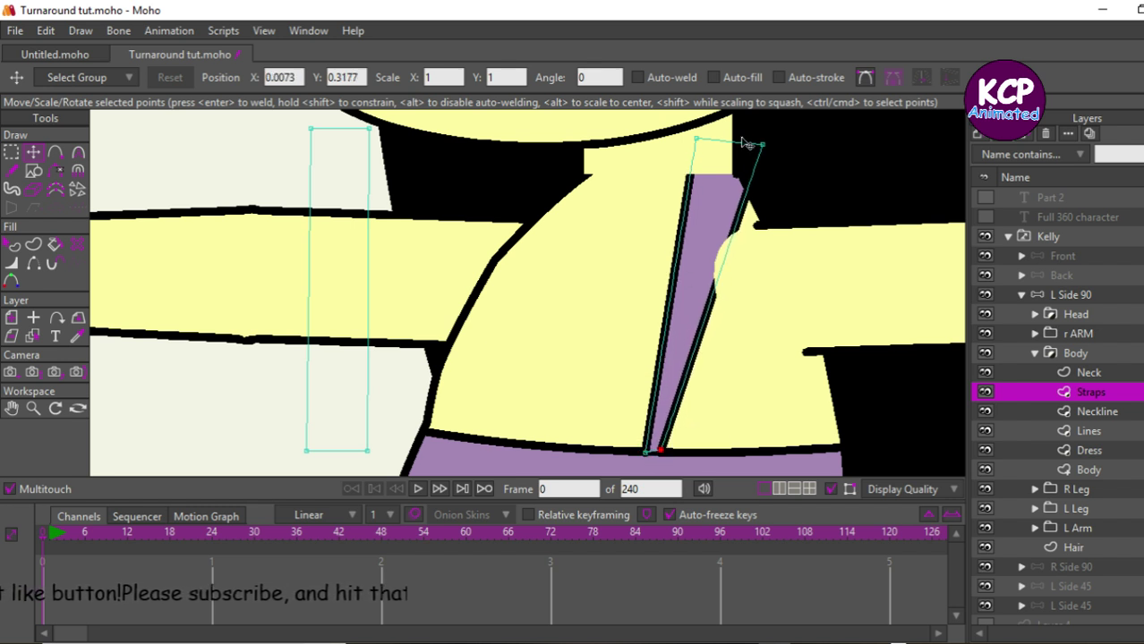
# Step: Narrow and slant the visible strap, moving its upper inner corner to about X 0.0601, Y 0.4850 and lower outer corner to X 0.0105, Y 0.3160
pyautogui.click(761, 144)
pyautogui.moveTo(768, 154); pyautogui.dragTo(758, 190)
pyautogui.moveTo(697, 143); pyautogui.dragTo(752, 178)
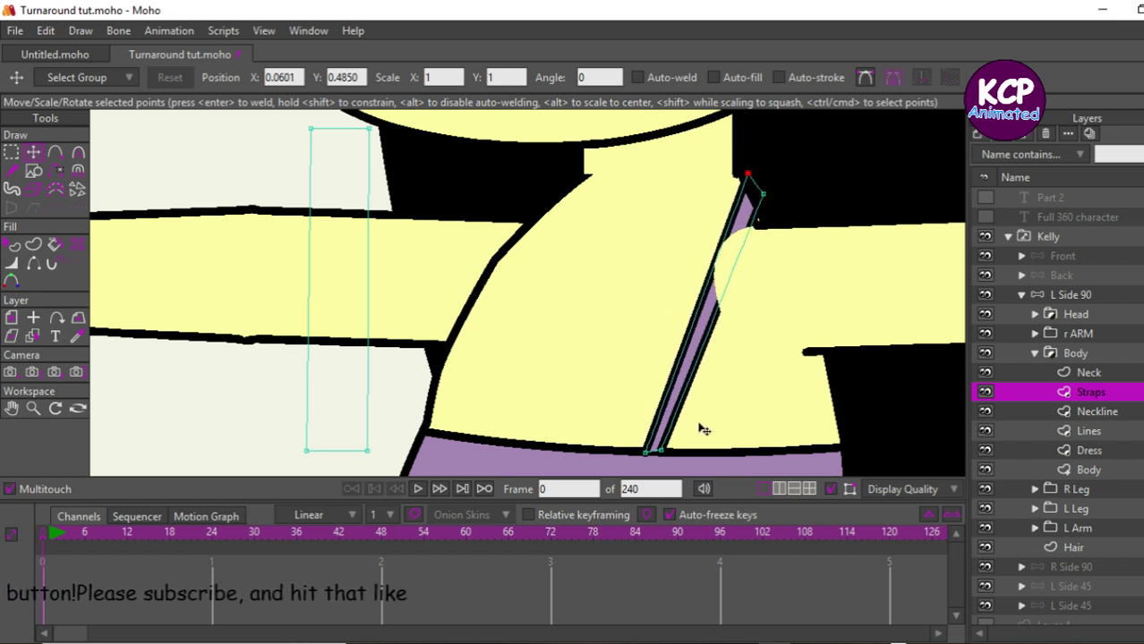
pyautogui.moveTo(660, 455); pyautogui.dragTo(665, 457)
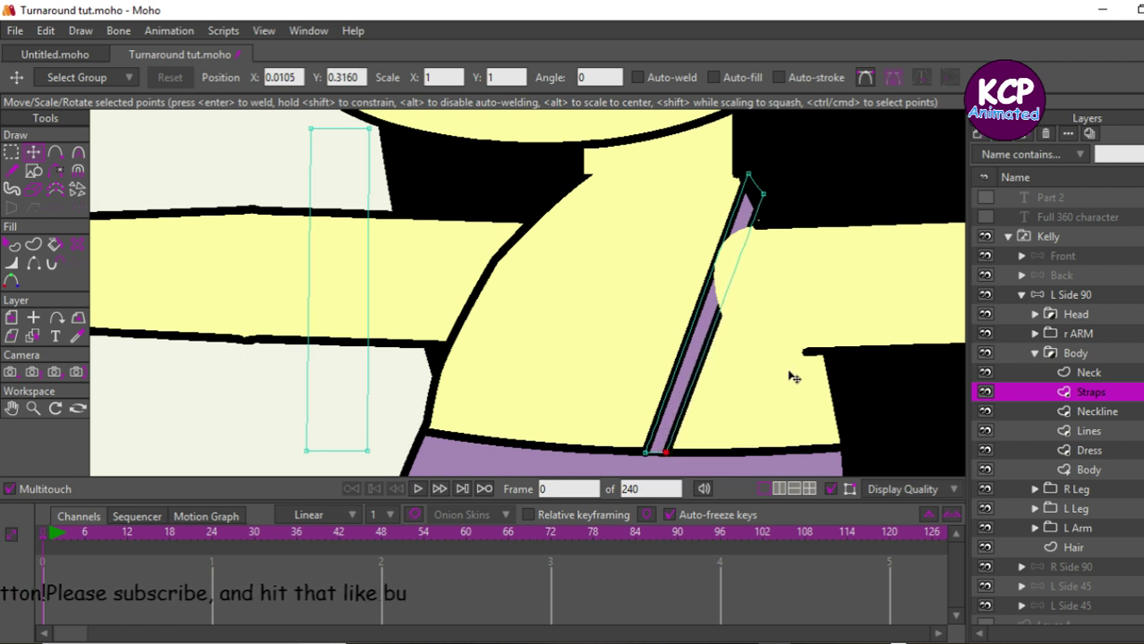
# Step: Move the r ARM layer of L Side 90 horizontally to about X 0.2731 so it clears the strap
pyautogui.click(1063, 332)
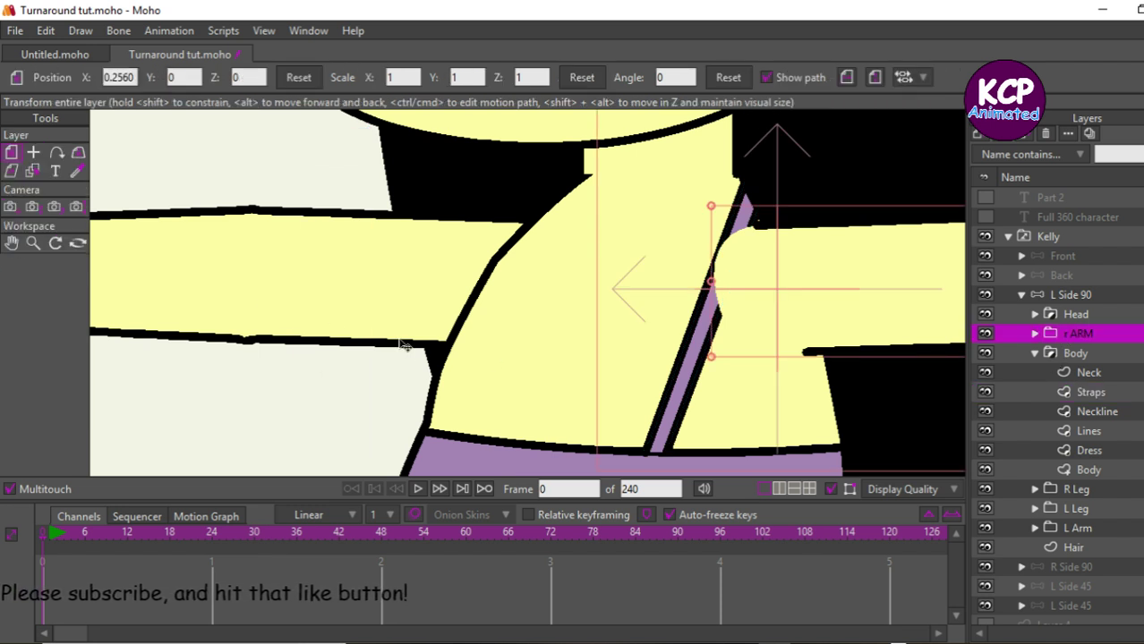
pyautogui.moveTo(405, 347); pyautogui.dragTo(428, 349)
pyautogui.moveTo(429, 348); pyautogui.dragTo(437, 349)
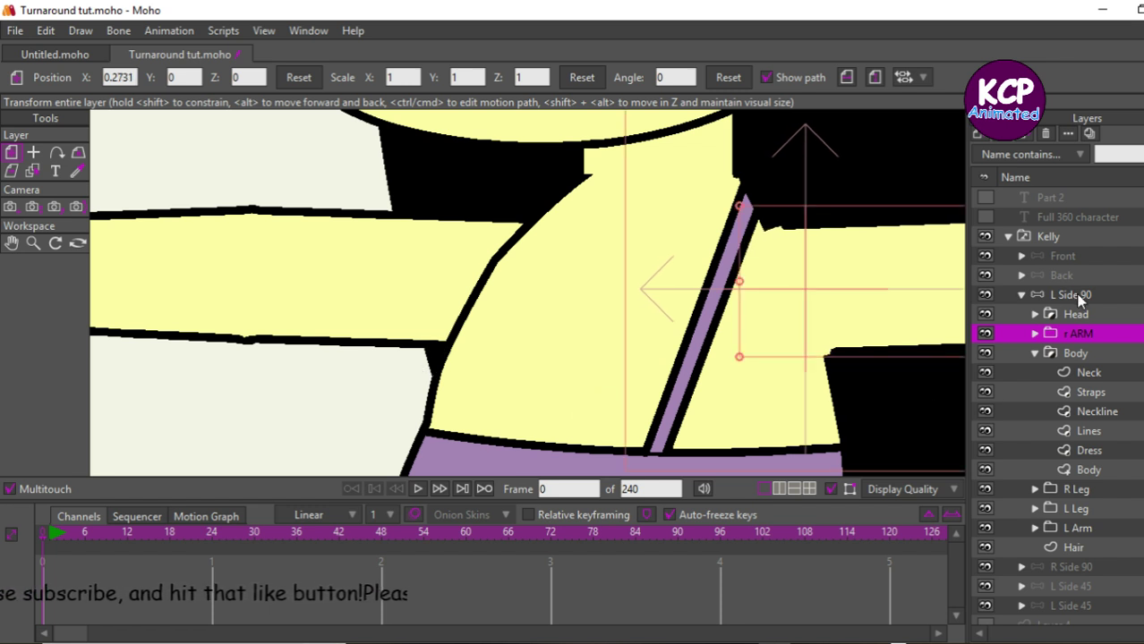
# Step: Collapse L Side 90 and switch the Kelly group's active child to R Side 90
pyautogui.click(1045, 295)
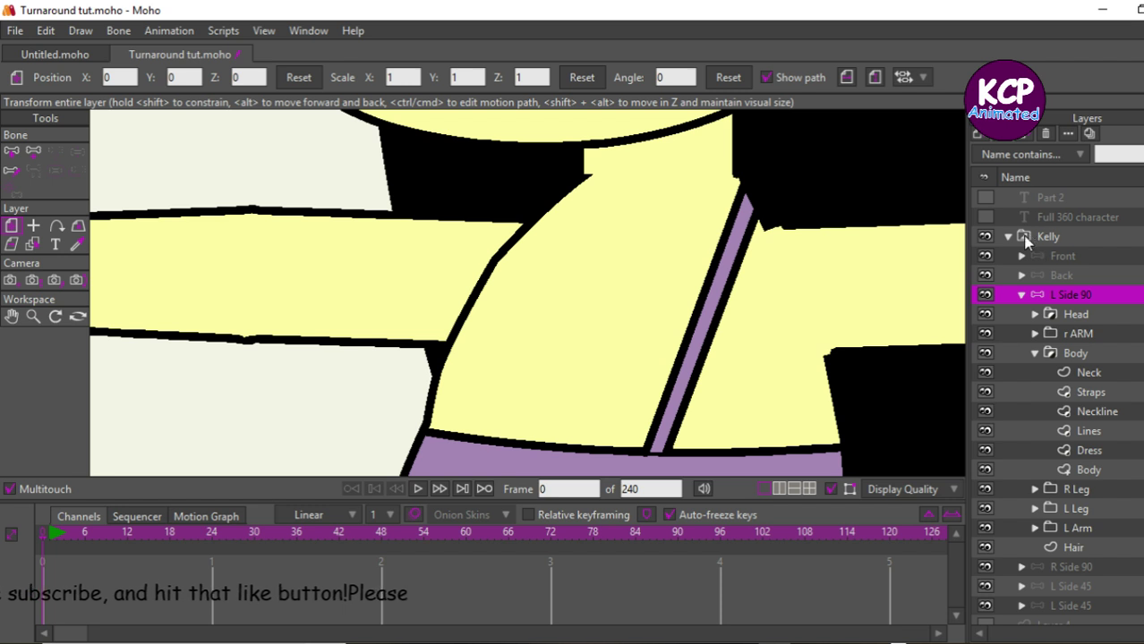
pyautogui.click(1027, 237)
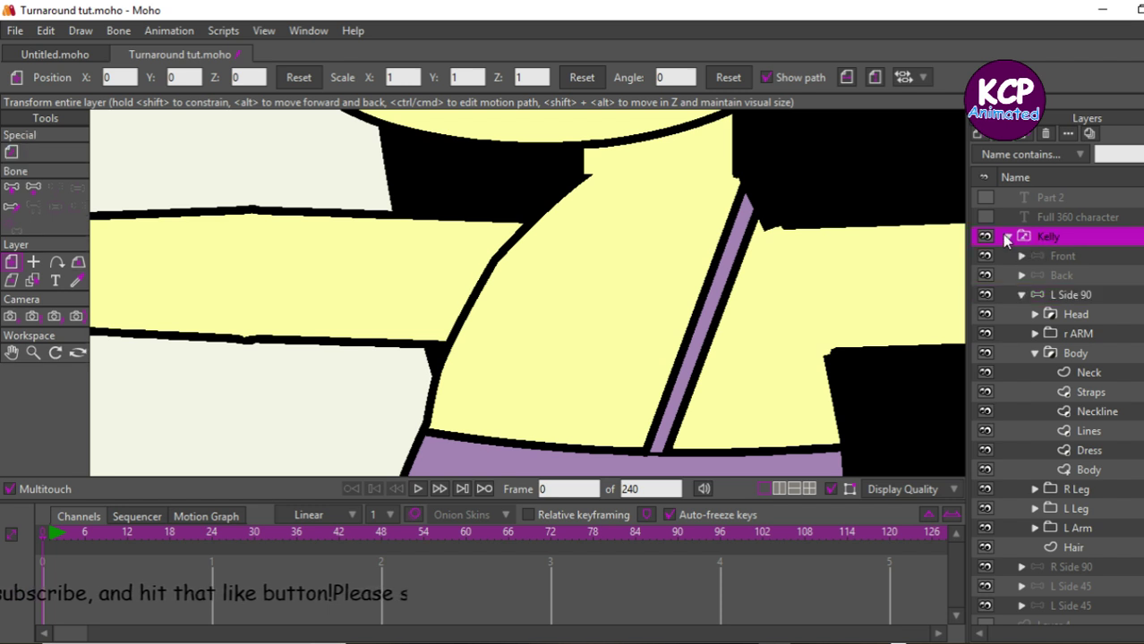
pyautogui.hotkey('ctrl', 'r')
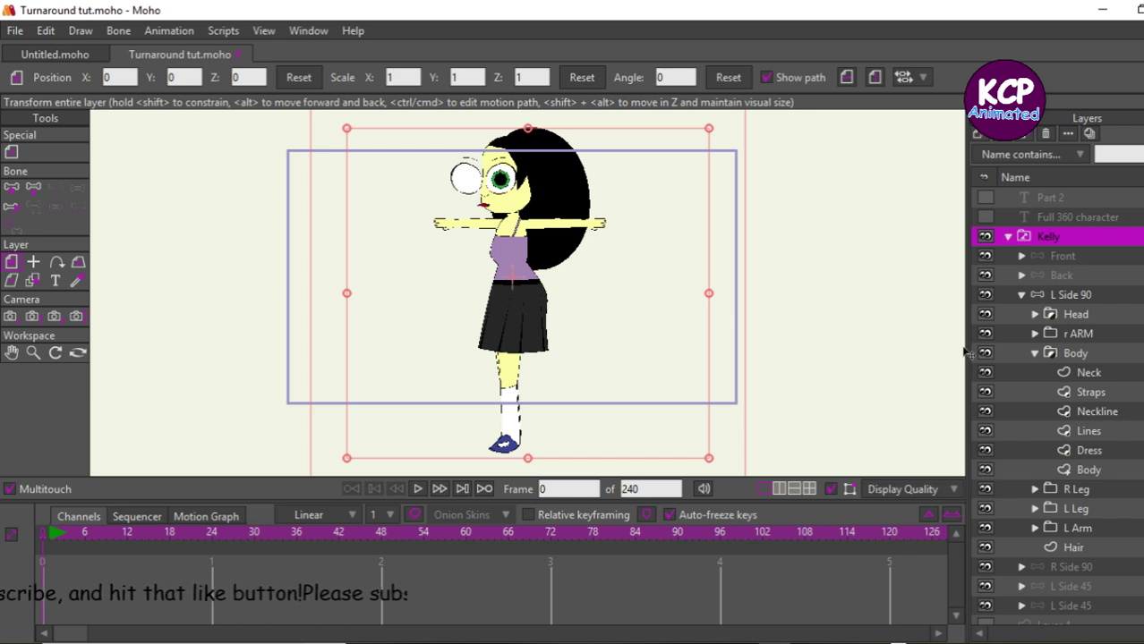
pyautogui.click(1021, 295)
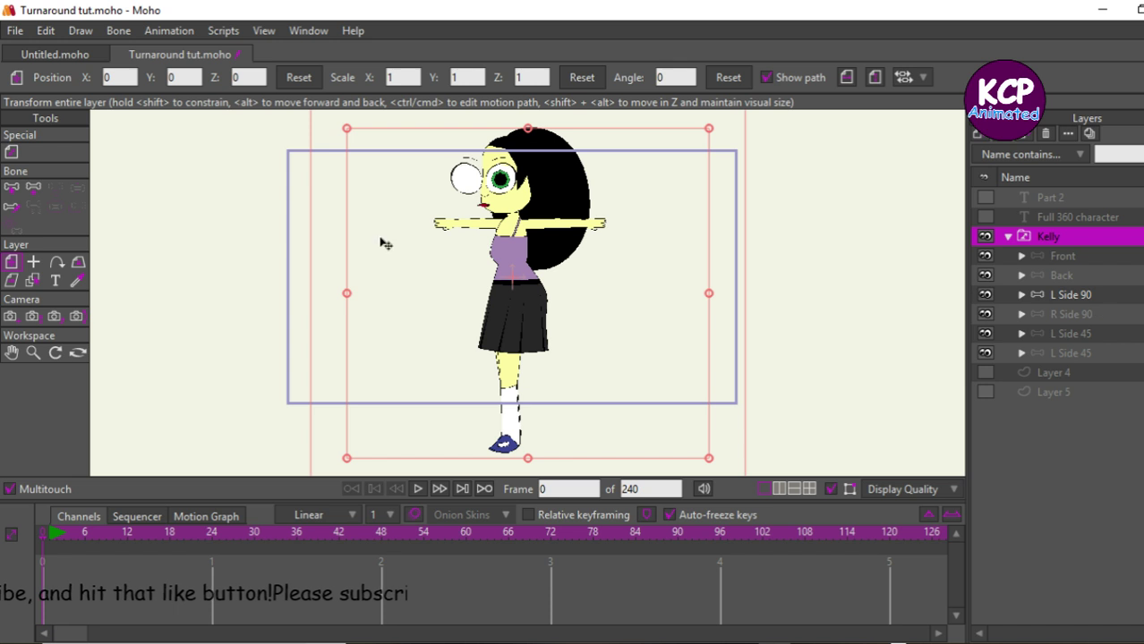
pyautogui.click(12, 154)
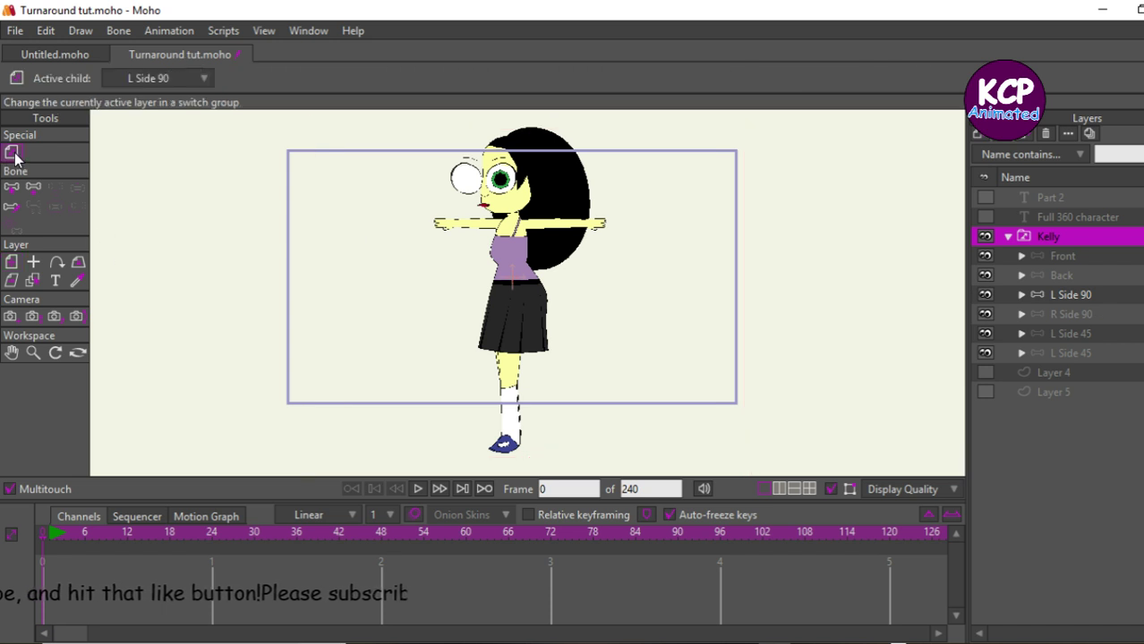
pyautogui.click(127, 79)
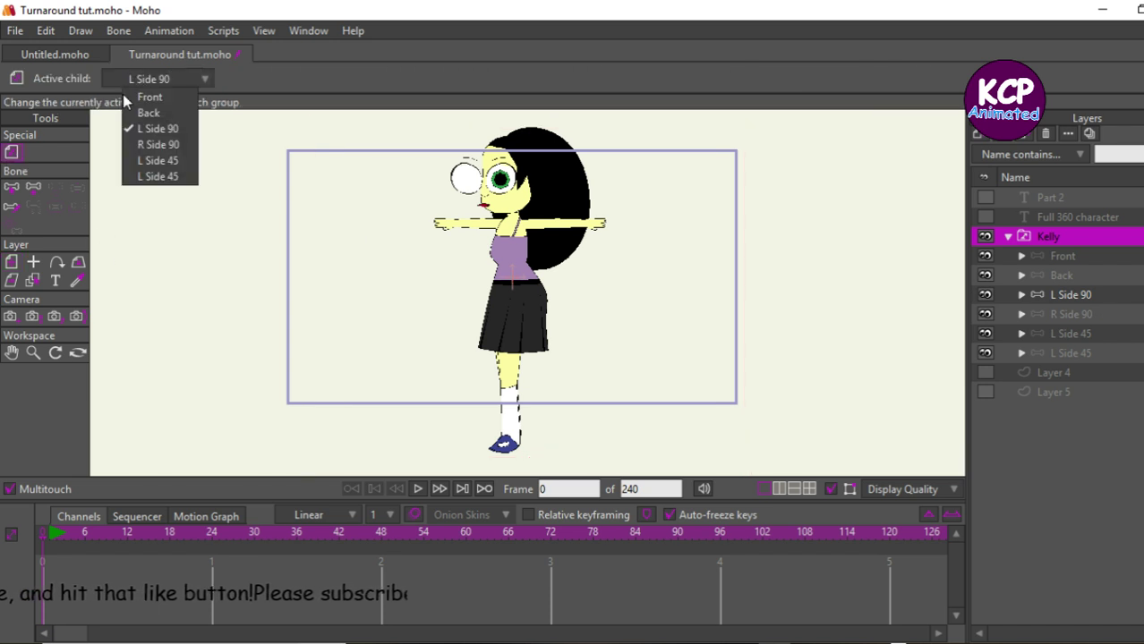
pyautogui.click(143, 144)
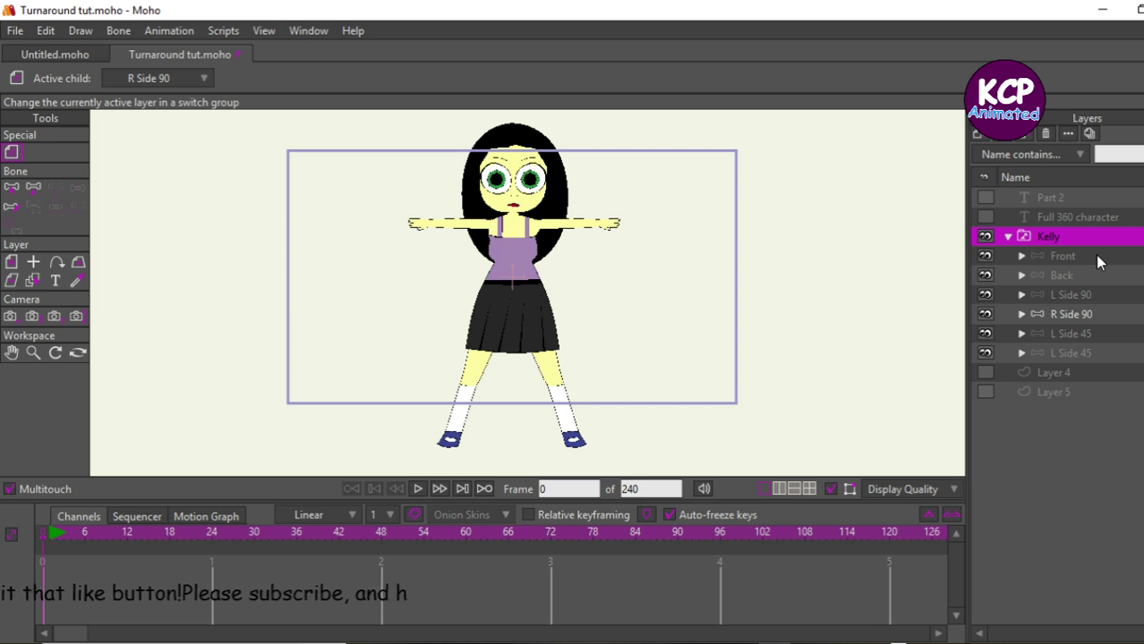
# Step: Expand R Side 90, hide all its parts except the Body group, and expand that group
pyautogui.click(1074, 296)
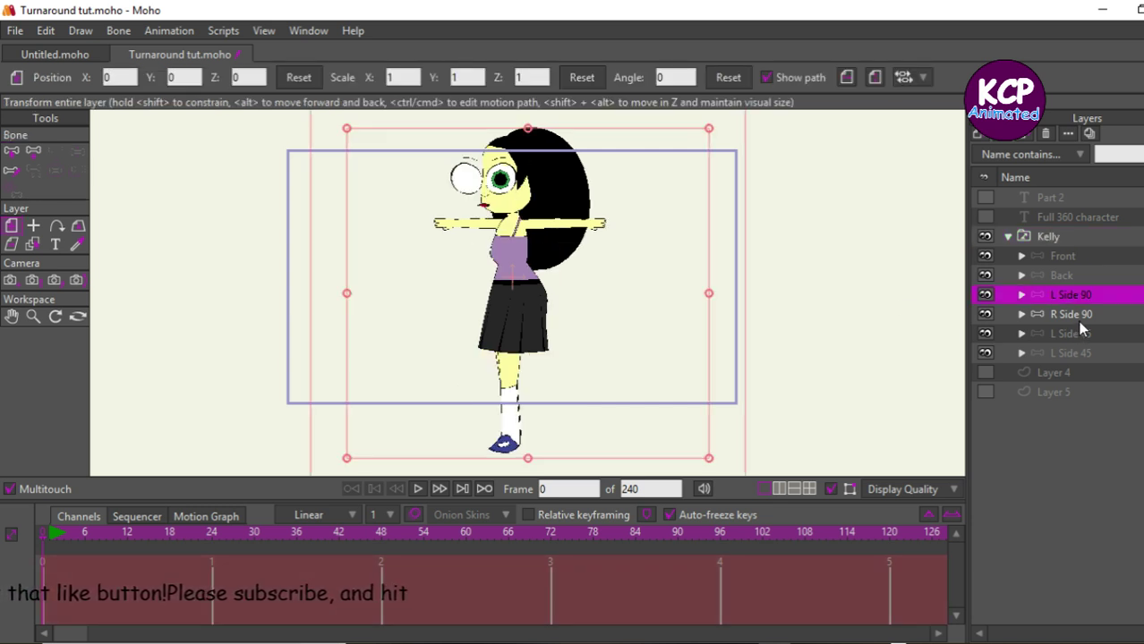
pyautogui.click(1065, 315)
pyautogui.click(1022, 315)
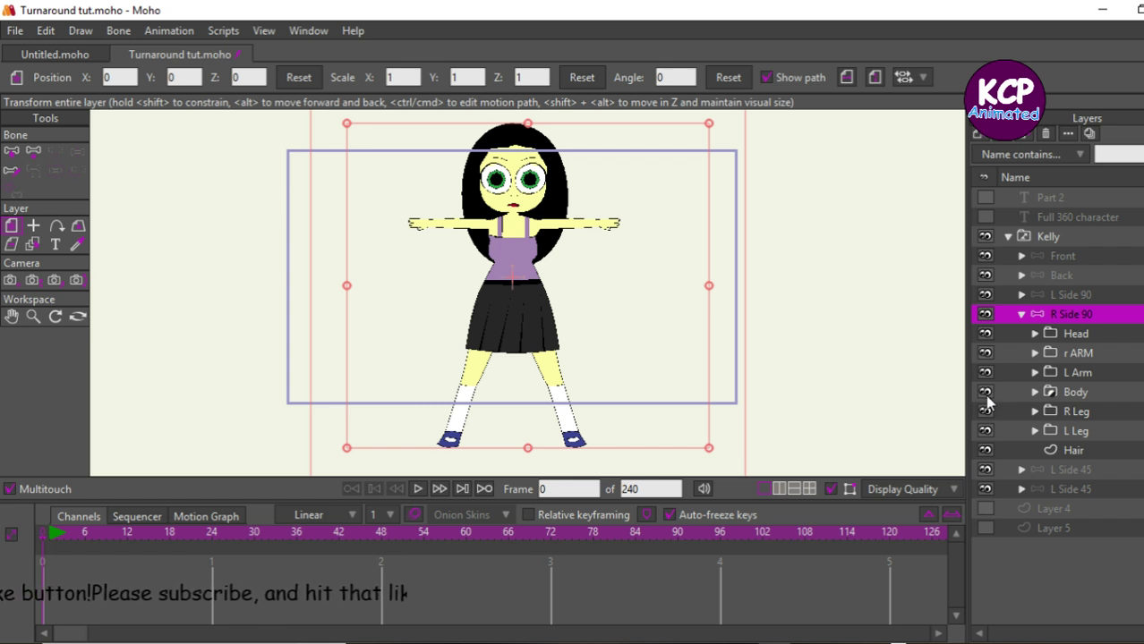
pyautogui.click(1049, 395)
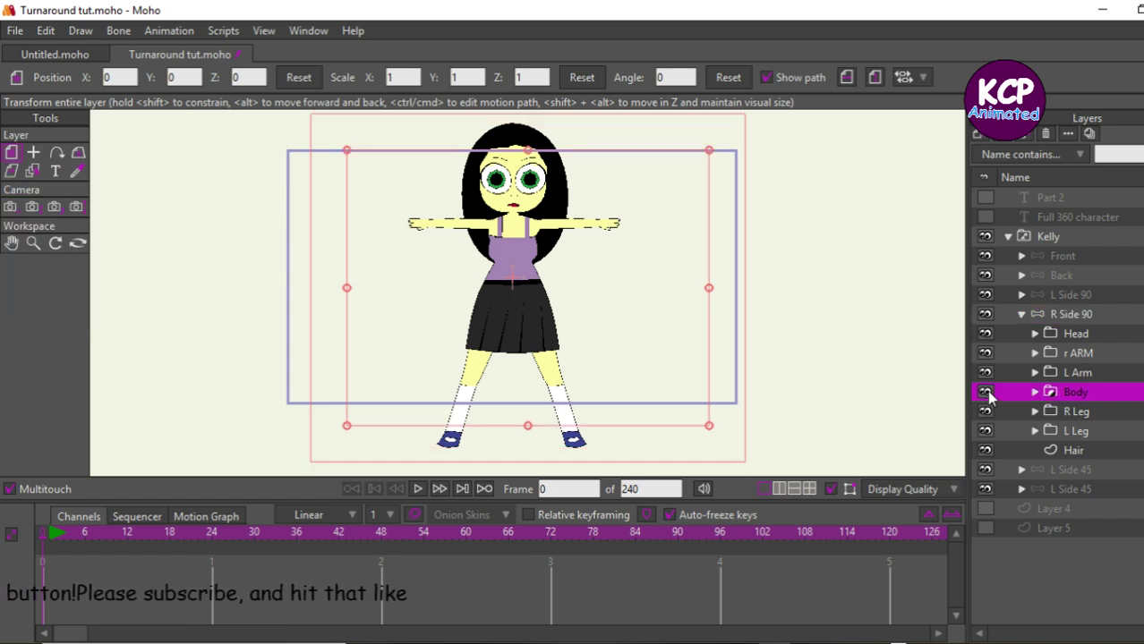
pyautogui.keyDown('alt'); pyautogui.click(986, 395); pyautogui.keyUp('alt')
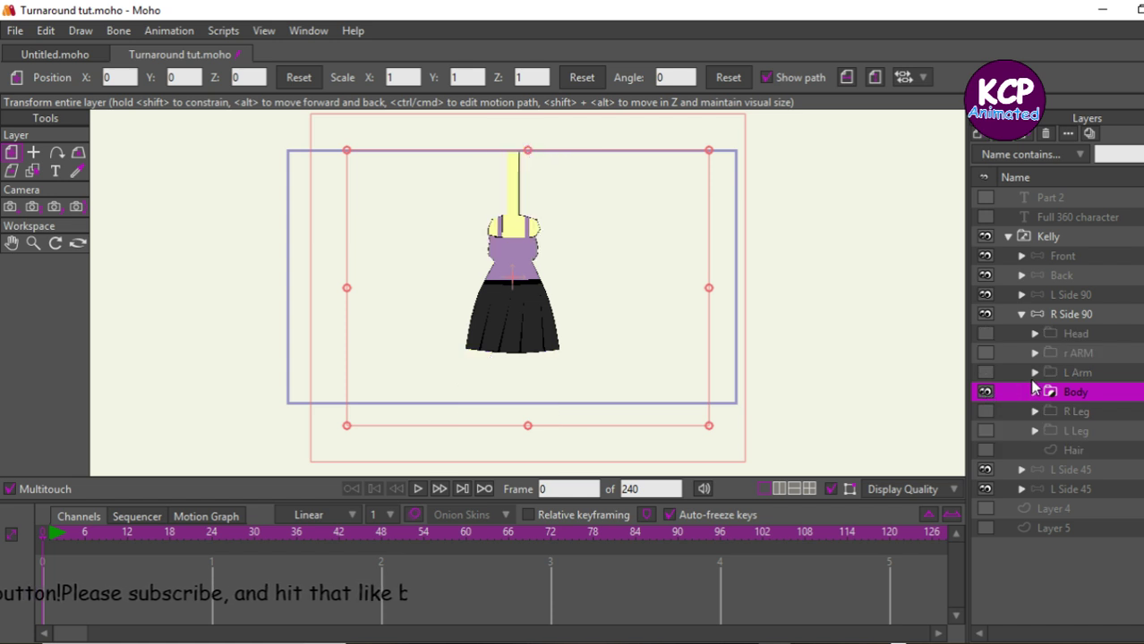
pyautogui.click(1035, 393)
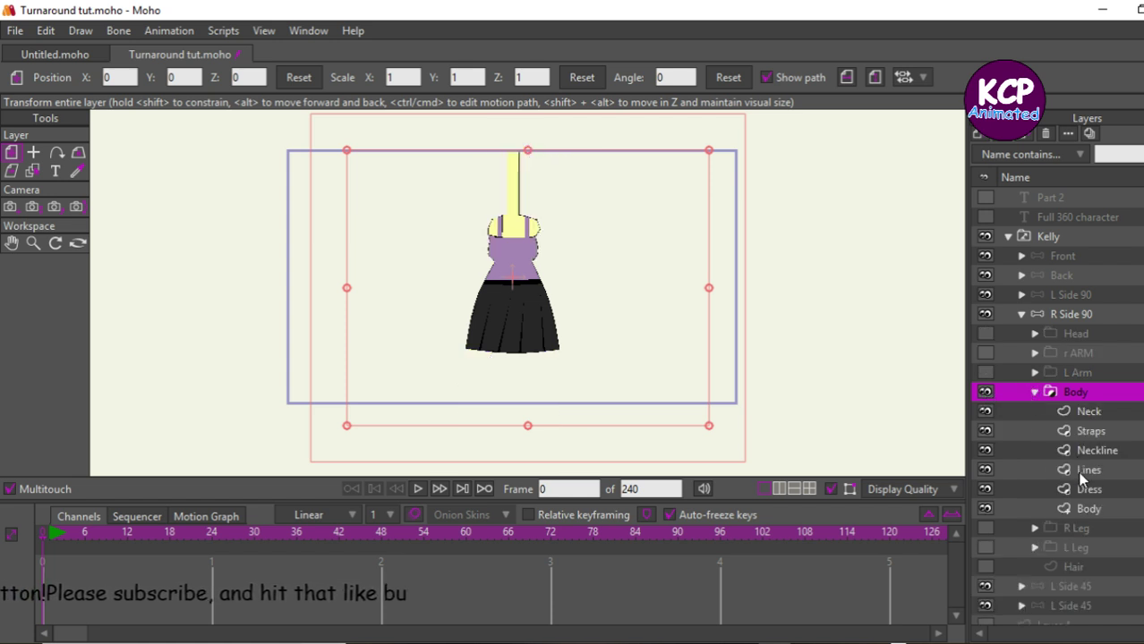
# Step: Transform points on R Side 90's Body layer to pull both shoulders and the back inward, with the lower back point at about X -0.1316, Y 0.1658
pyautogui.click(1088, 507)
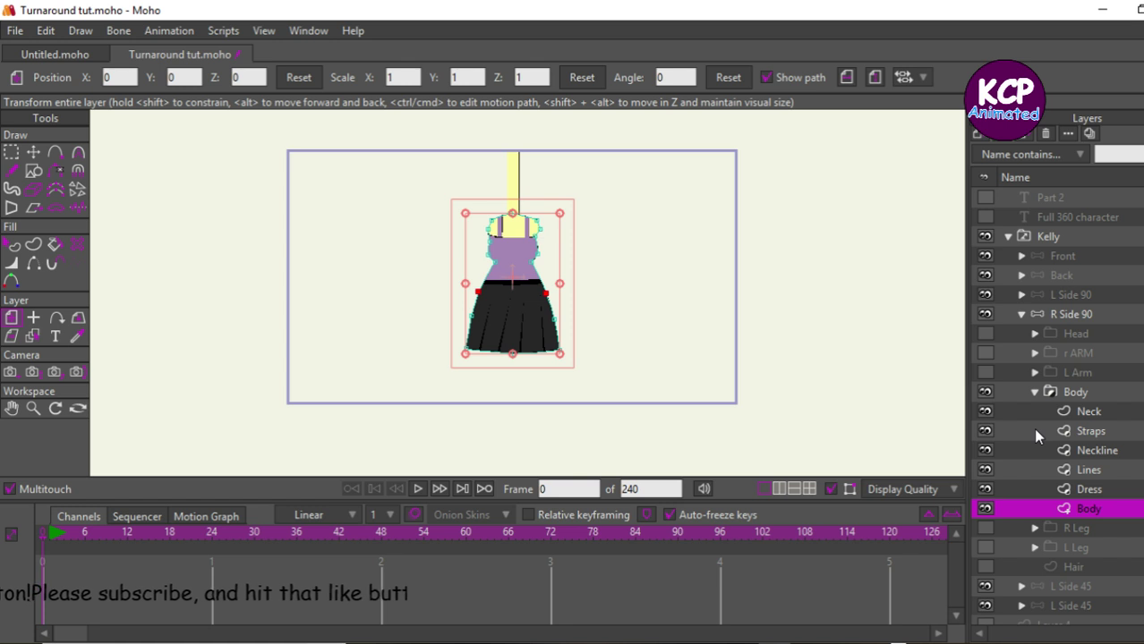
pyautogui.hotkey('ctrl', '=')
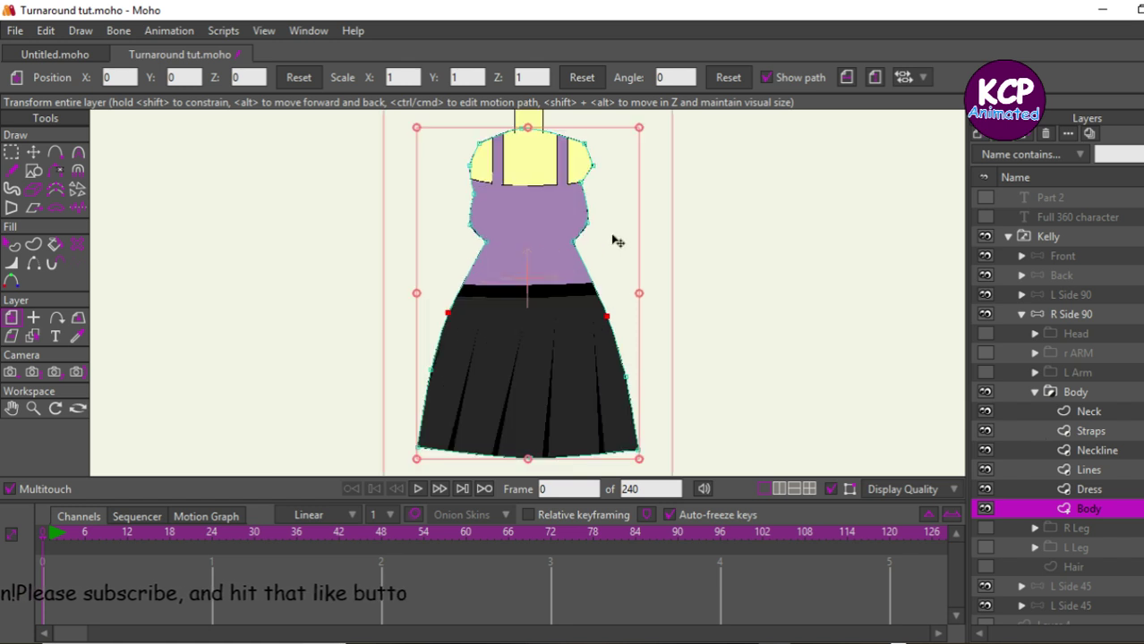
pyautogui.click(32, 152)
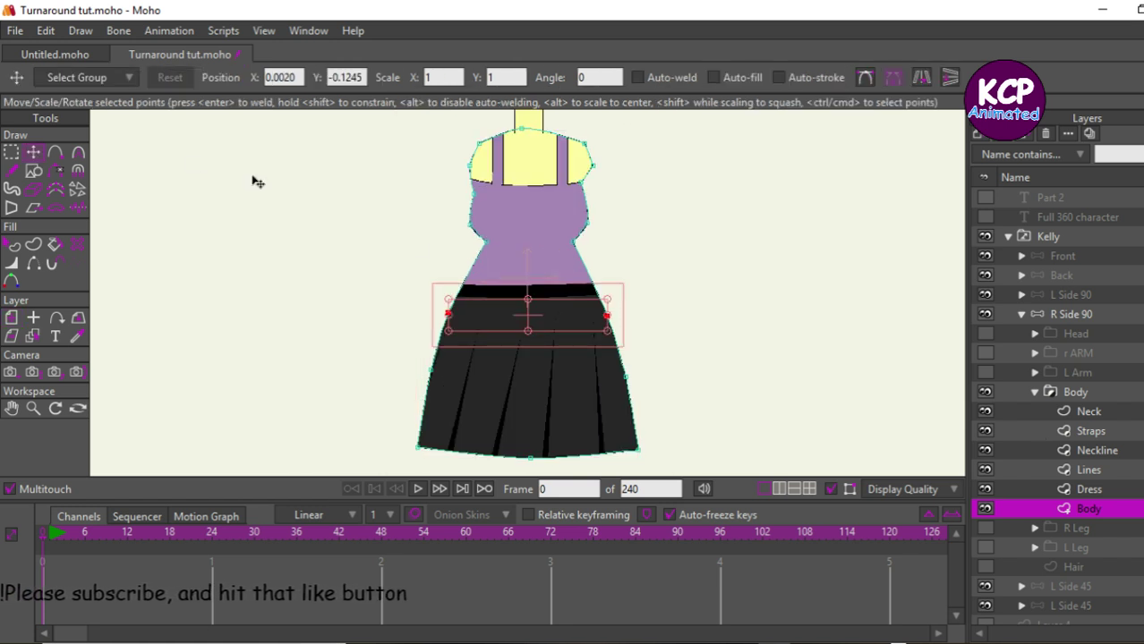
pyautogui.click(498, 208)
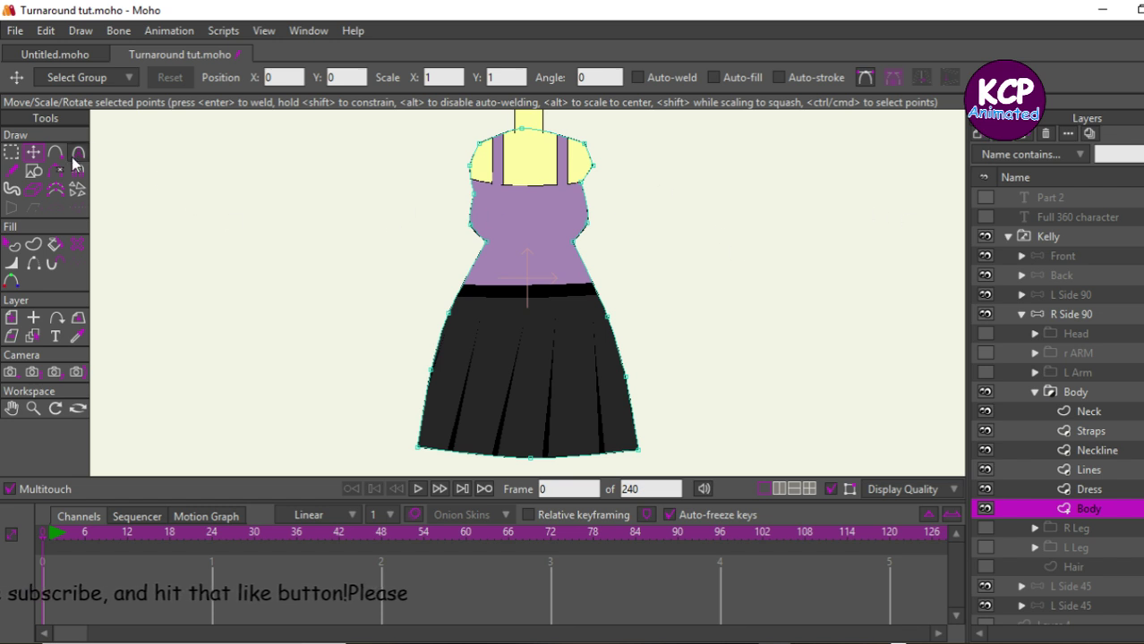
pyautogui.click(586, 148)
pyautogui.moveTo(590, 153); pyautogui.dragTo(564, 167)
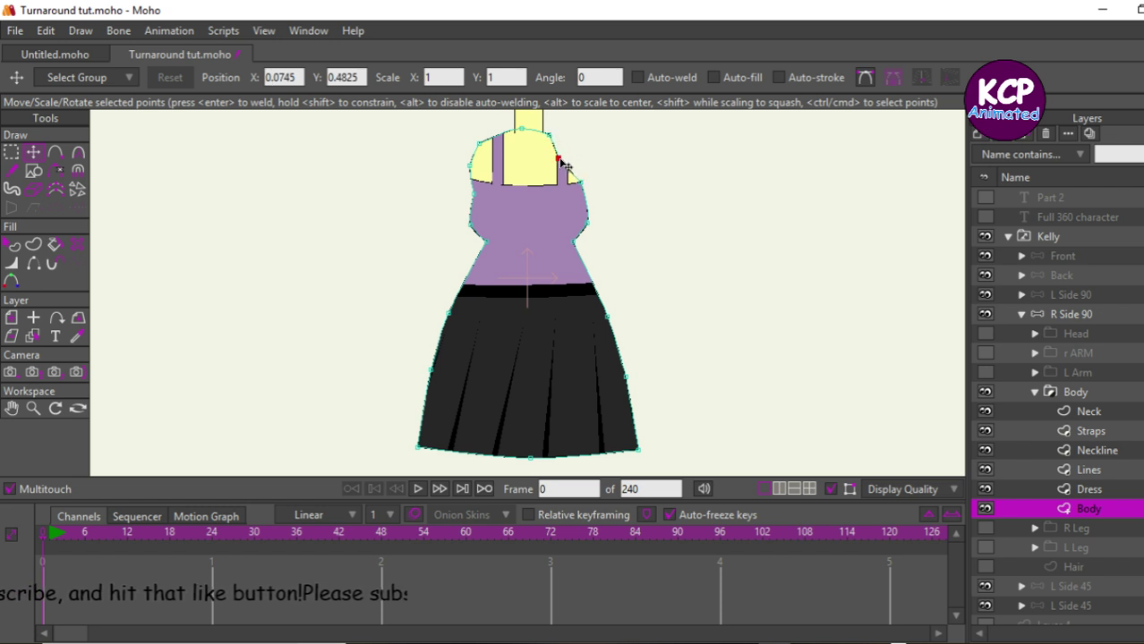
pyautogui.moveTo(483, 144); pyautogui.dragTo(473, 214)
pyautogui.moveTo(493, 169); pyautogui.dragTo(493, 230)
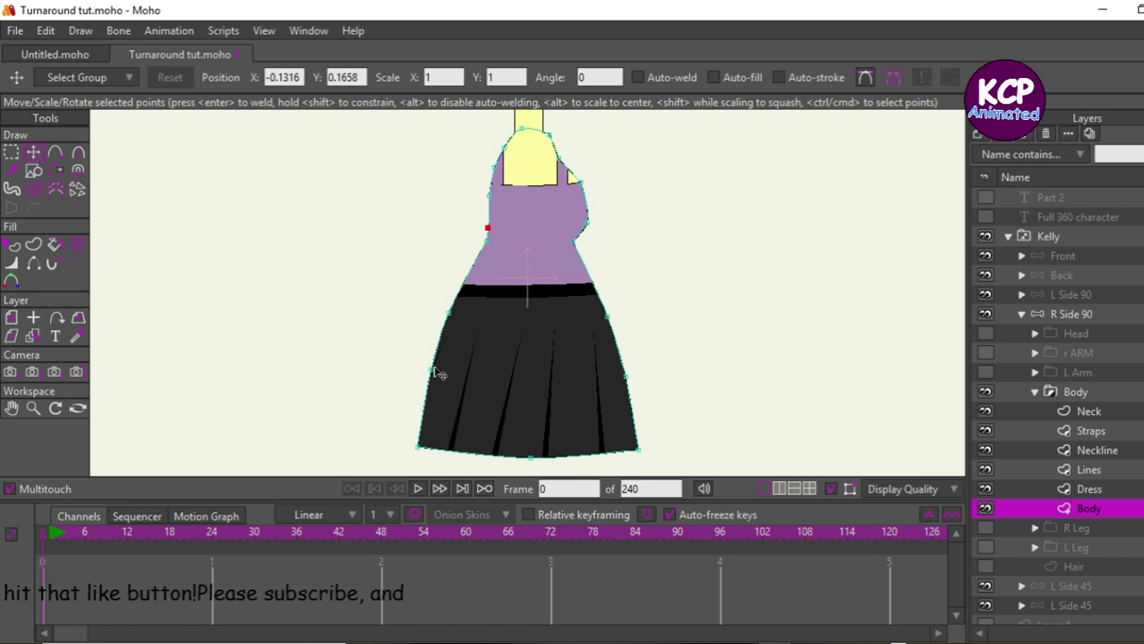
# Step: Pull the front of the skirt, waist and chest inward, moving the front hem corner to about X 0.2724, Y -0.5892
pyautogui.moveTo(607, 320); pyautogui.dragTo(587, 327)
pyautogui.moveTo(630, 380); pyautogui.dragTo(601, 390)
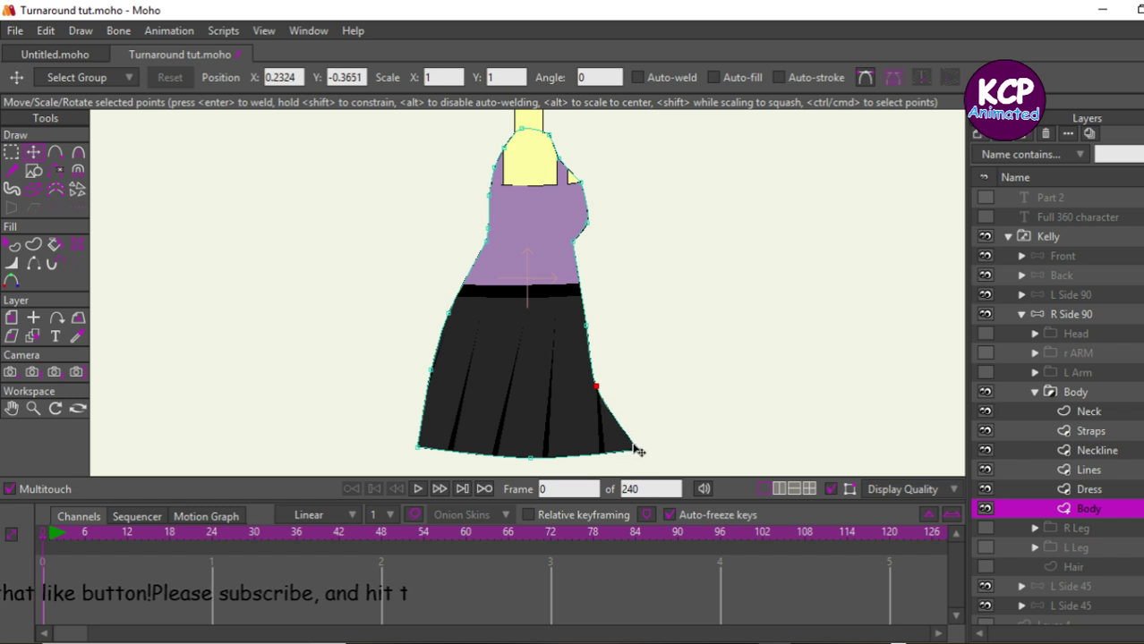
pyautogui.moveTo(637, 451); pyautogui.dragTo(607, 454)
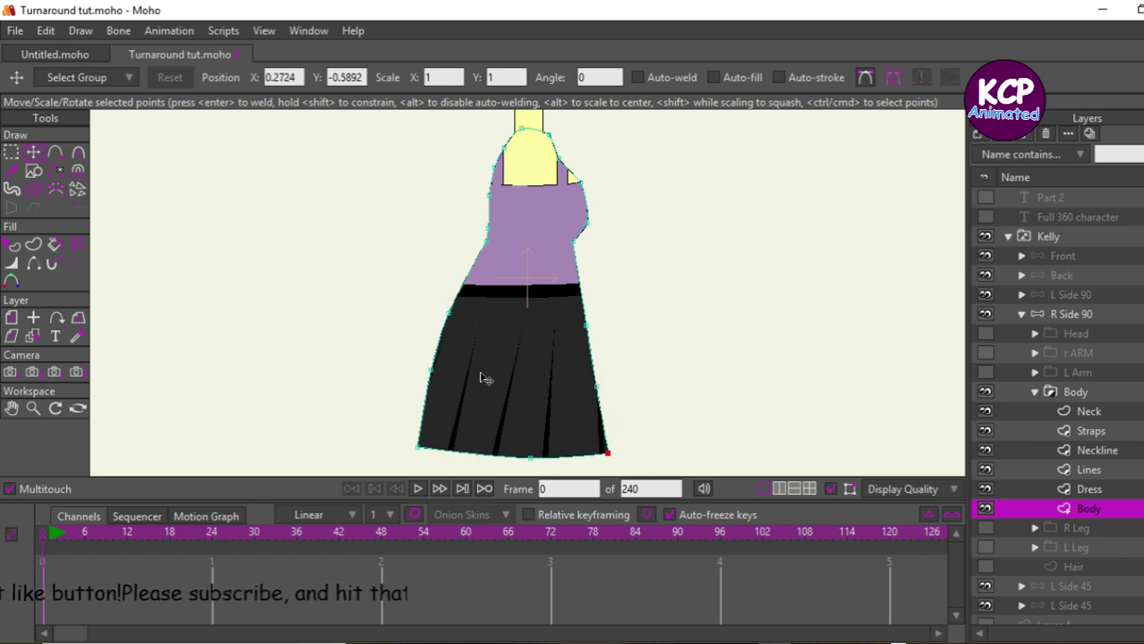
pyautogui.click(567, 247)
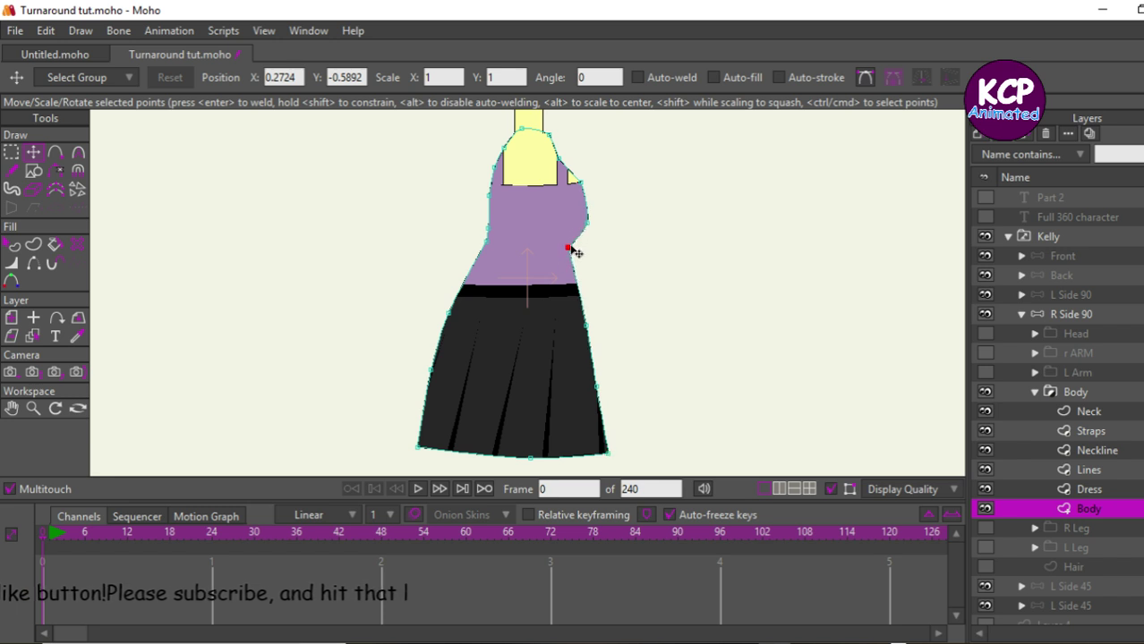
pyautogui.moveTo(591, 227); pyautogui.dragTo(579, 189)
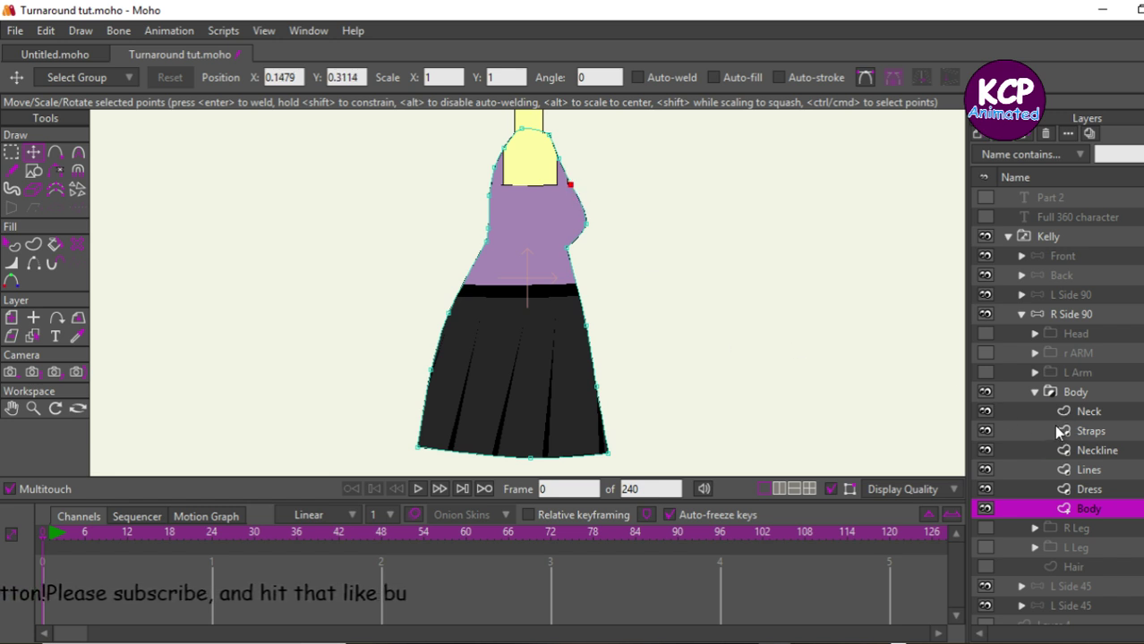
# Step: Using L Side 90 as reference, straighten the rear of R Side 90's skirt and move its front hip point to about X 0.1776, Y -0.1685
pyautogui.click(1058, 311)
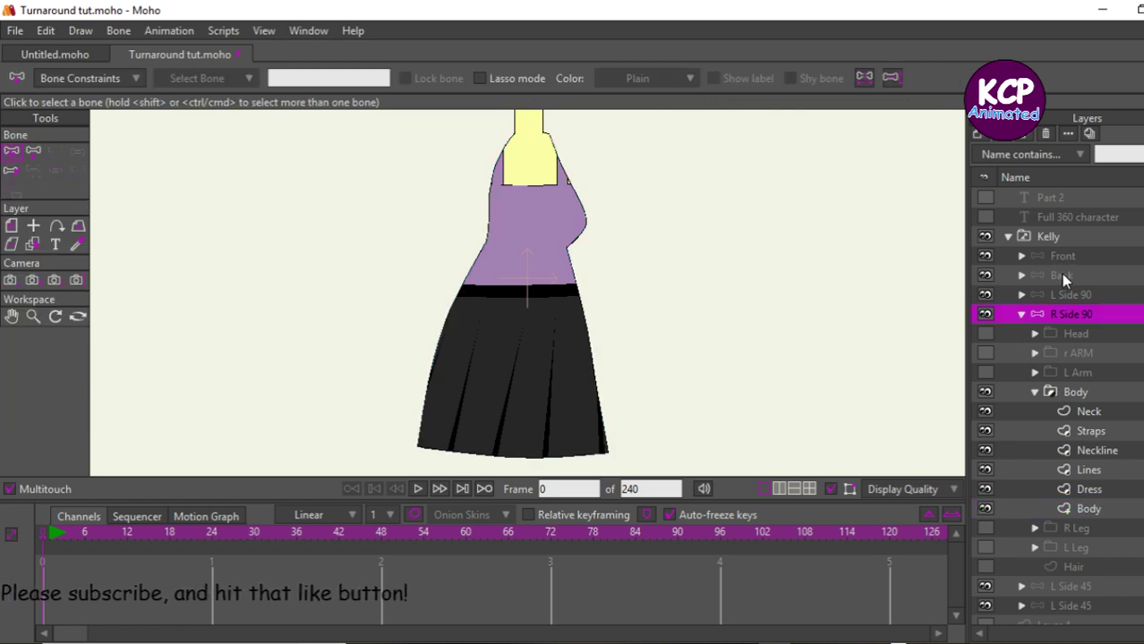
pyautogui.click(1074, 298)
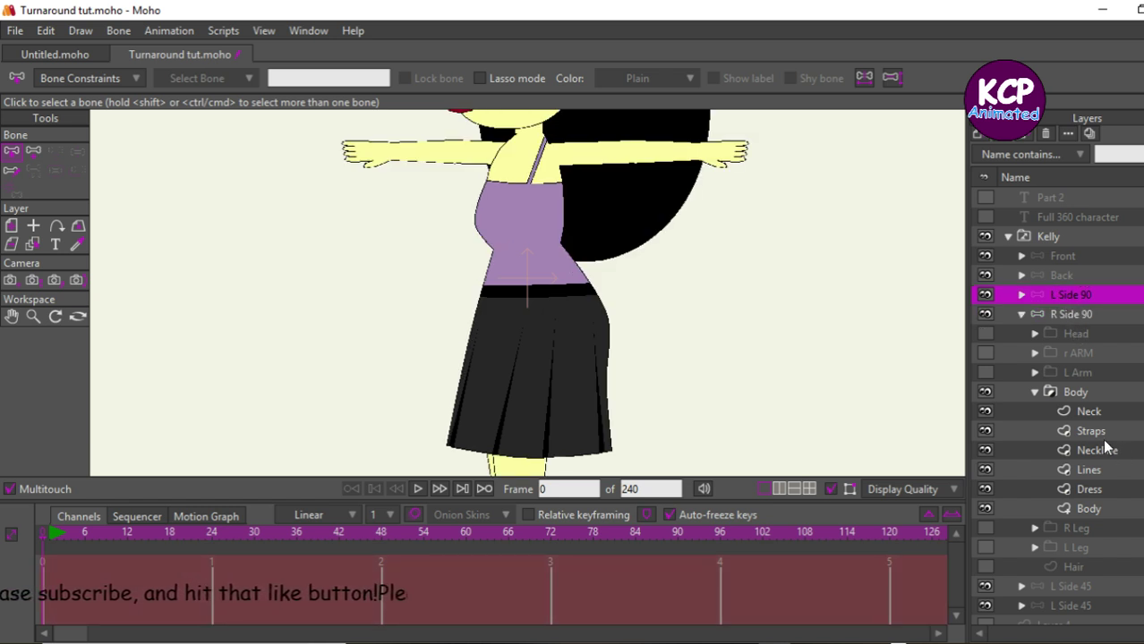
pyautogui.click(1096, 488)
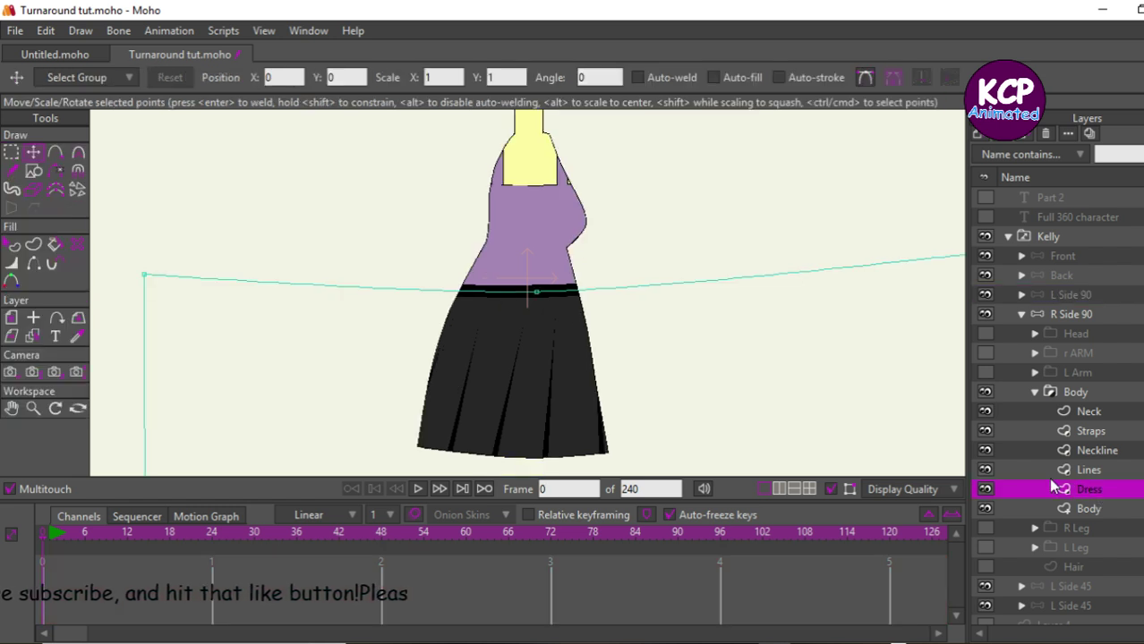
pyautogui.click(1093, 509)
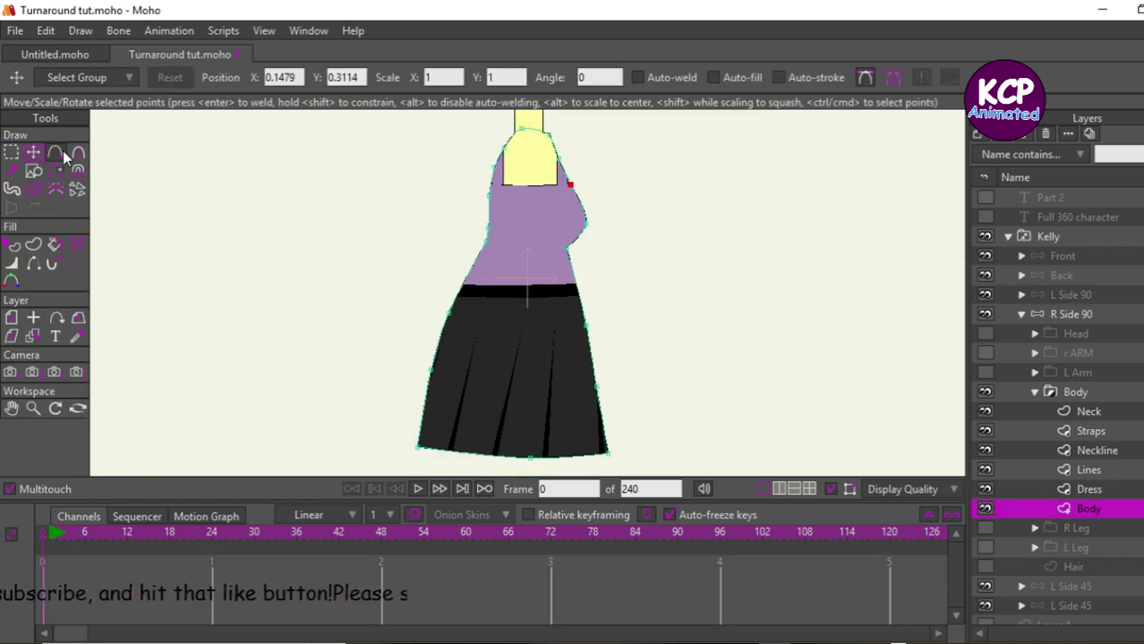
pyautogui.moveTo(432, 369); pyautogui.dragTo(442, 377)
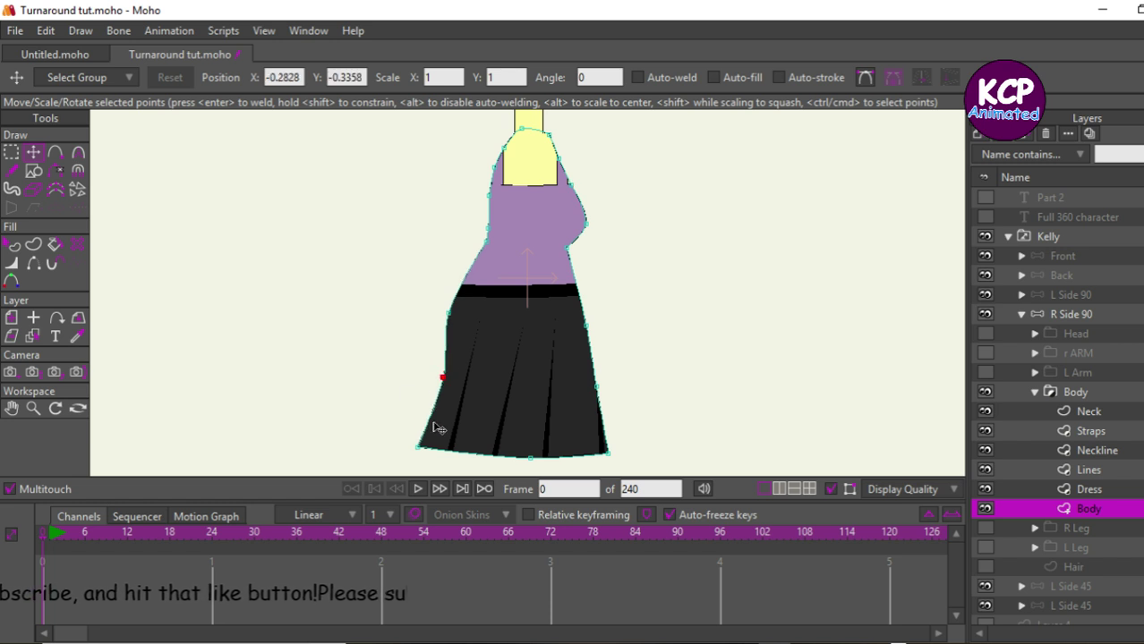
pyautogui.moveTo(419, 446); pyautogui.dragTo(442, 454)
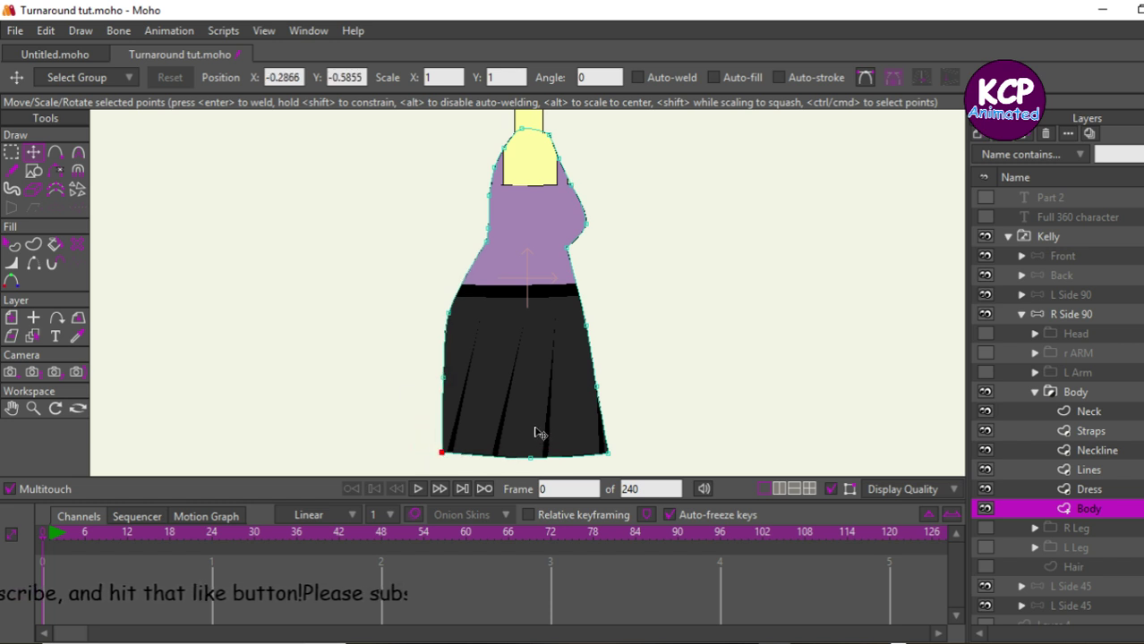
pyautogui.moveTo(443, 383); pyautogui.dragTo(452, 383)
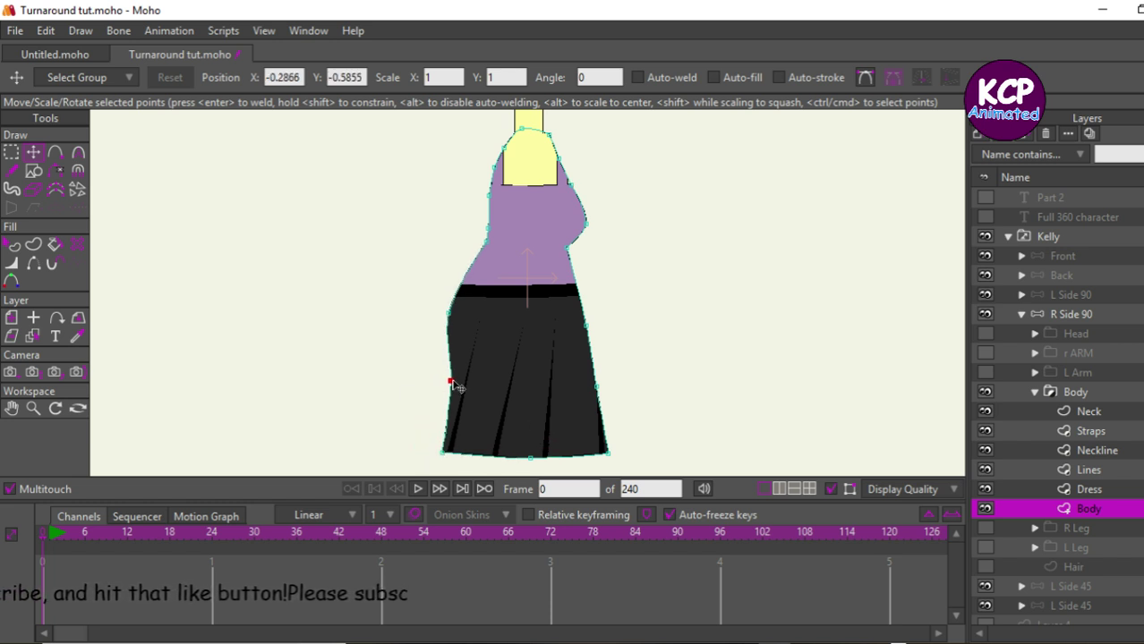
pyautogui.moveTo(439, 455); pyautogui.dragTo(451, 454)
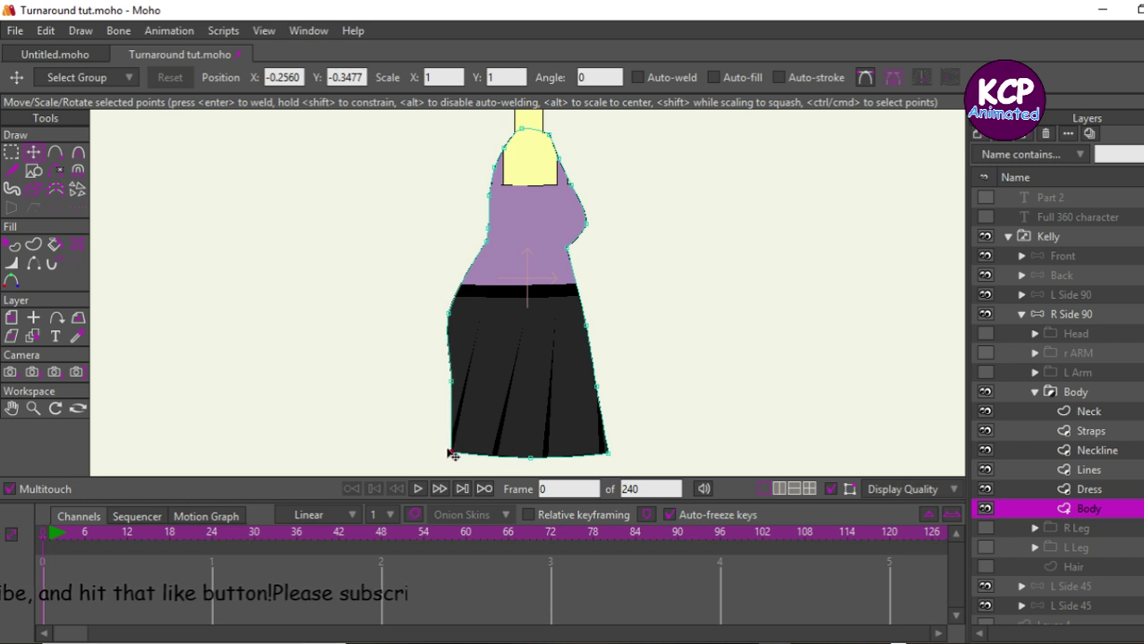
pyautogui.moveTo(582, 324); pyautogui.dragTo(583, 347)
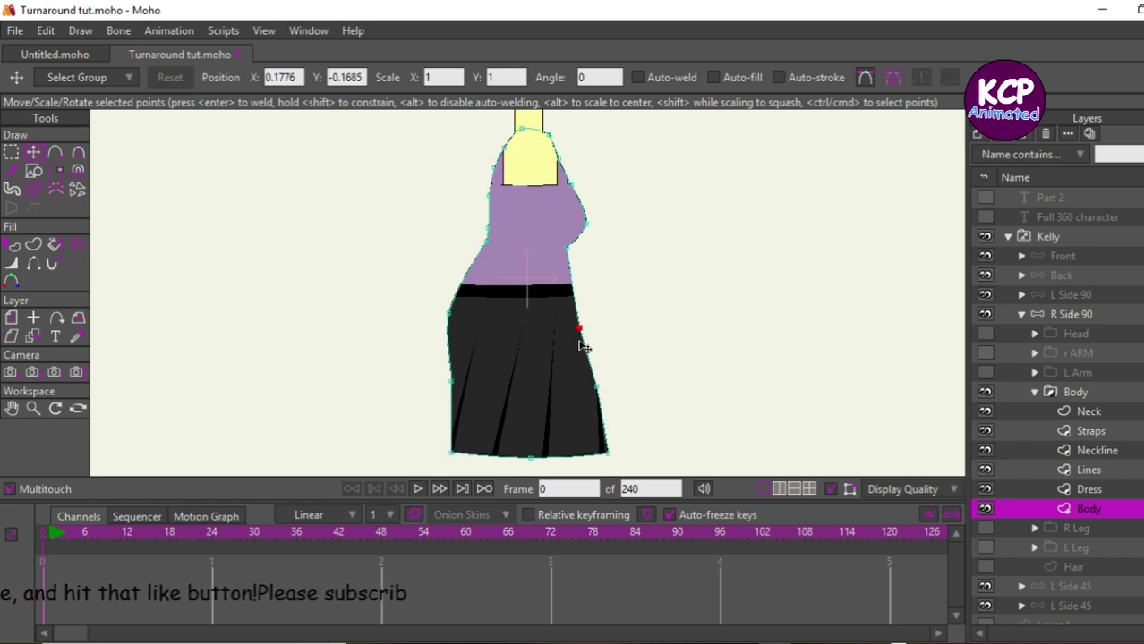
# Step: Pull R Side 90's front skirt edge inward, with the hem corner at X 0.2309, Y -0.5951, and move the front neck-base point to X 0.0478, Y 0.4885
pyautogui.moveTo(595, 388); pyautogui.dragTo(590, 388)
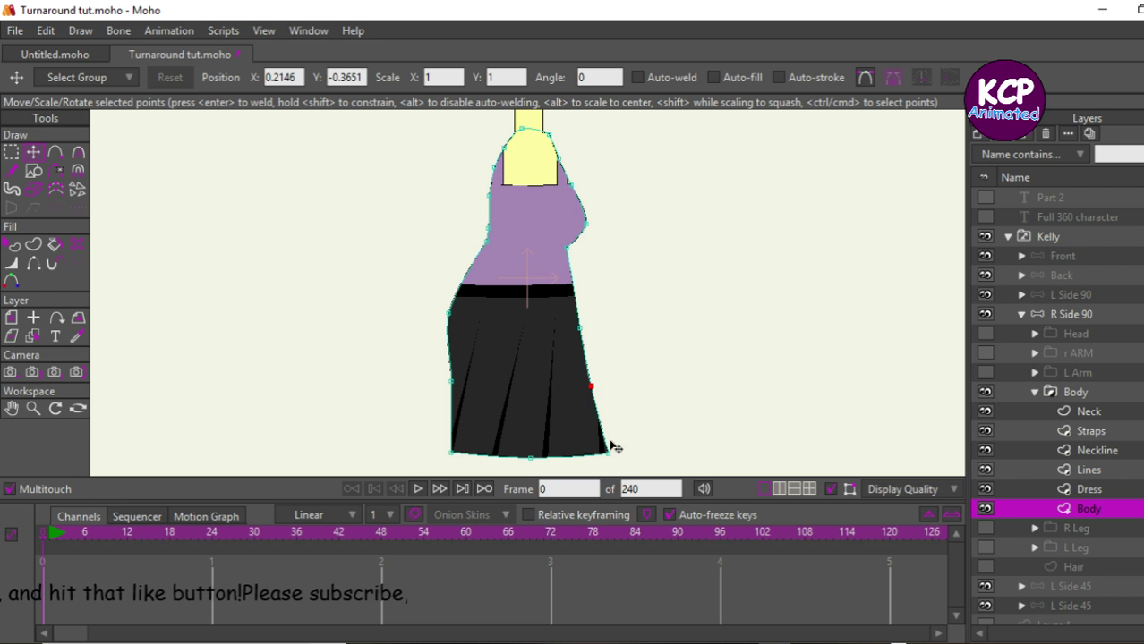
pyautogui.moveTo(609, 452); pyautogui.dragTo(595, 455)
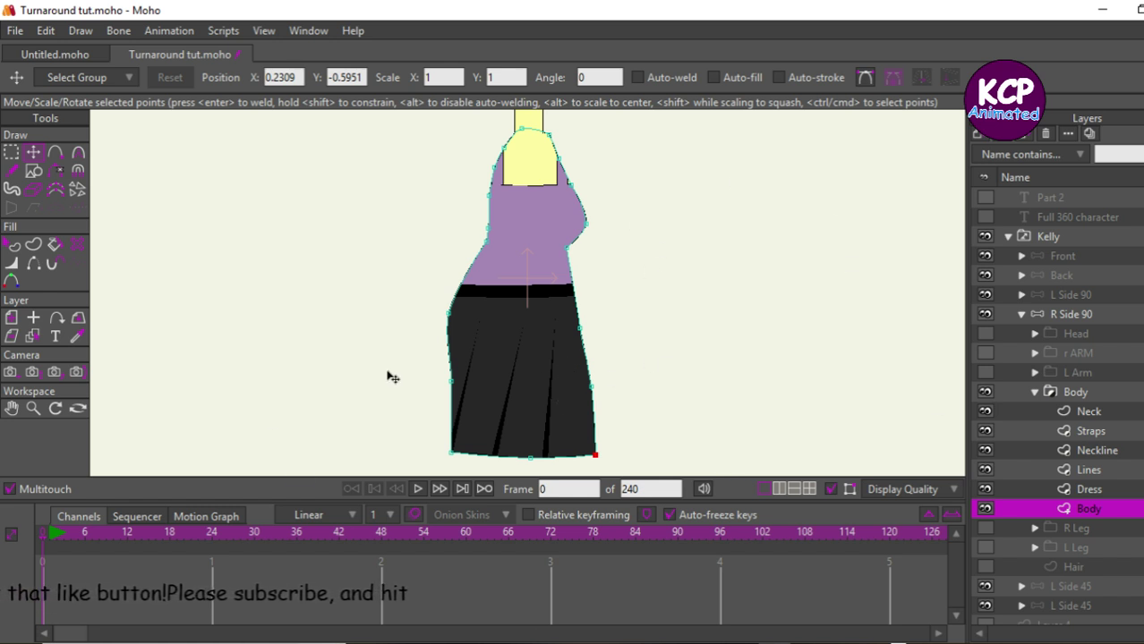
pyautogui.click(540, 133)
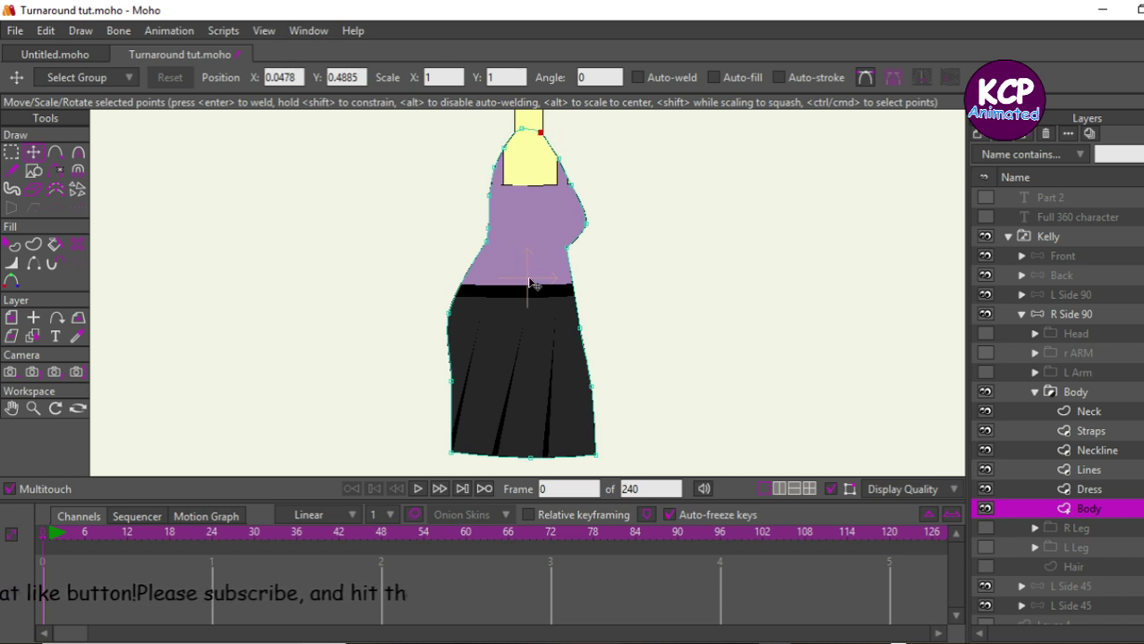
# Step: Move all points of the Straps layer forward to about X 0.1446, Y 0.3975 so one strap sits mid-shoulder
pyautogui.click(1091, 427)
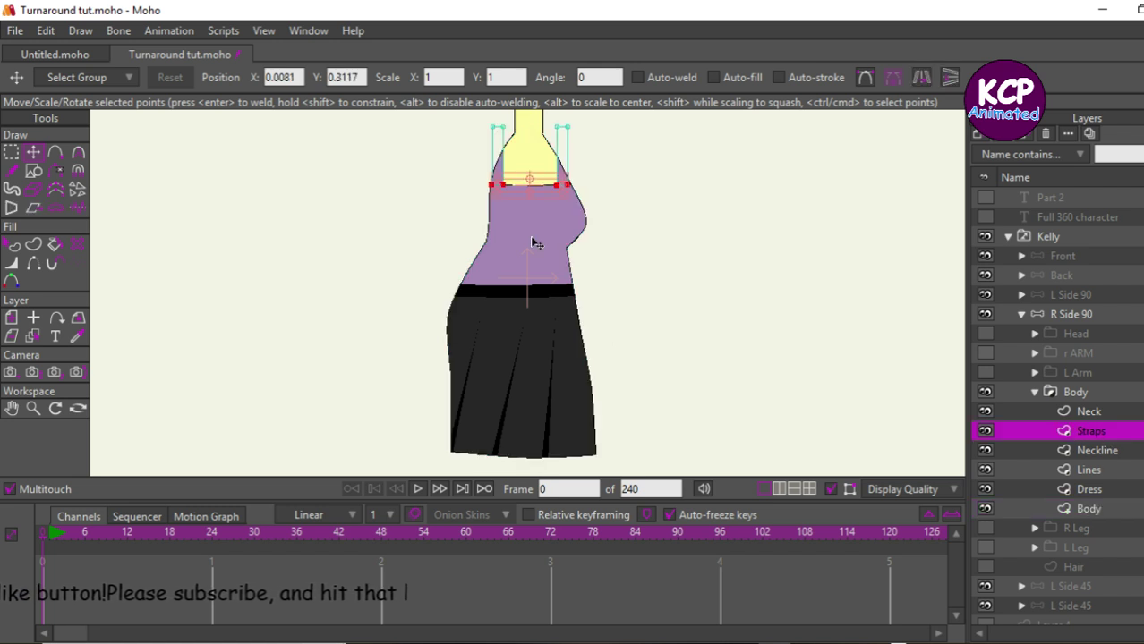
pyautogui.hotkey('ctrl', 'a')
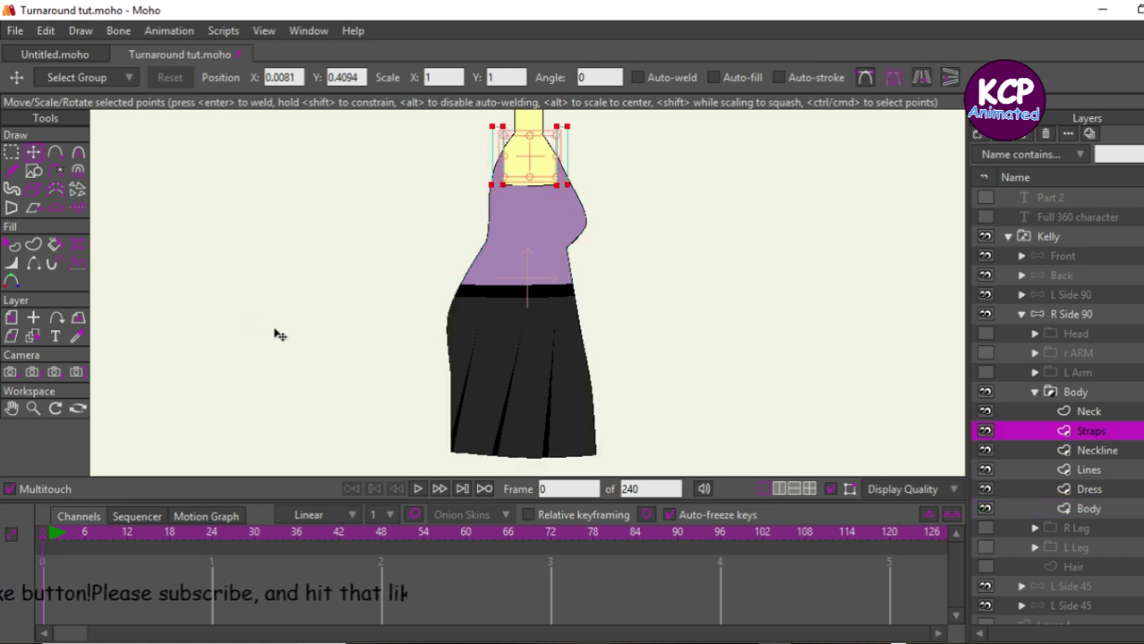
pyautogui.hotkey('ctrl', 'z')
pyautogui.moveTo(309, 331); pyautogui.dragTo(316, 333)
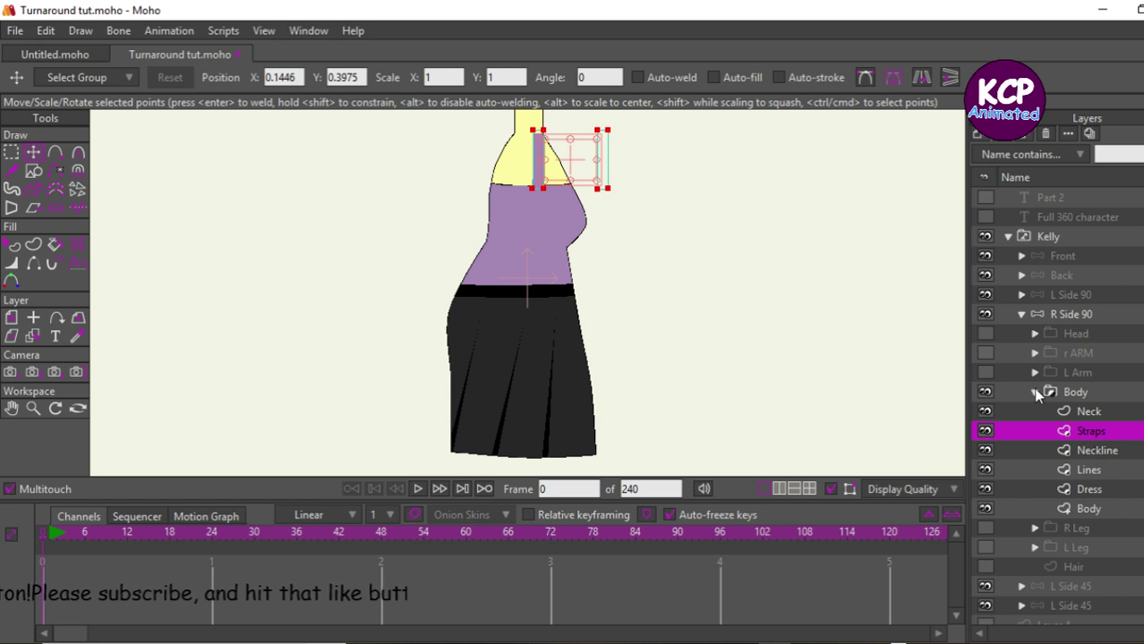
# Step: Collapse the Body group and show all parts of R Side 90 again
pyautogui.click(1035, 394)
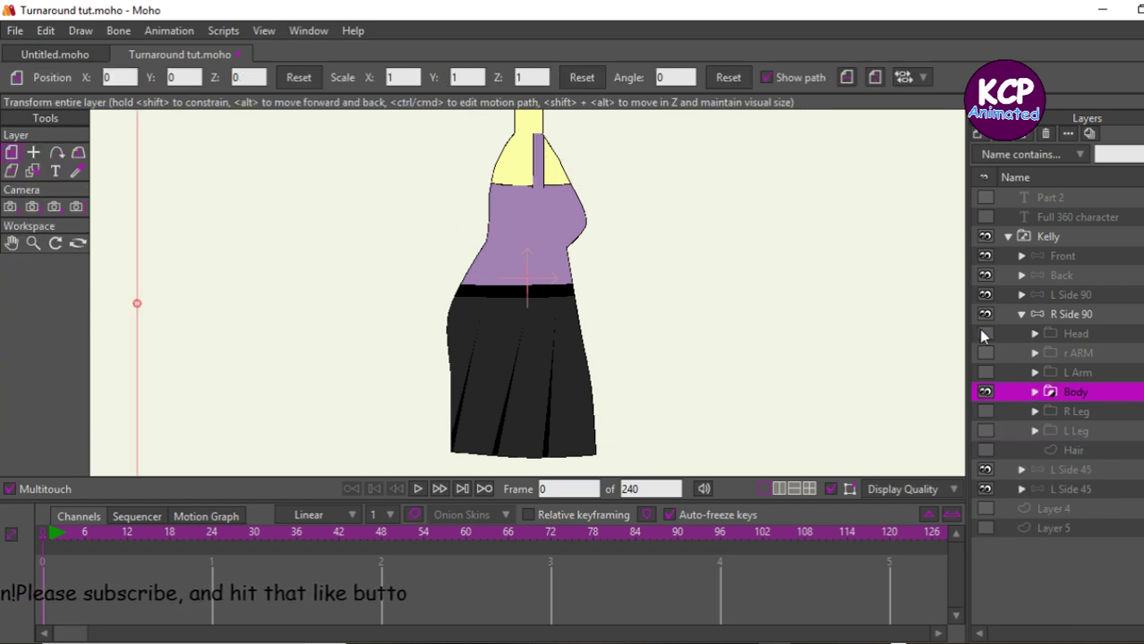
pyautogui.click(1041, 337)
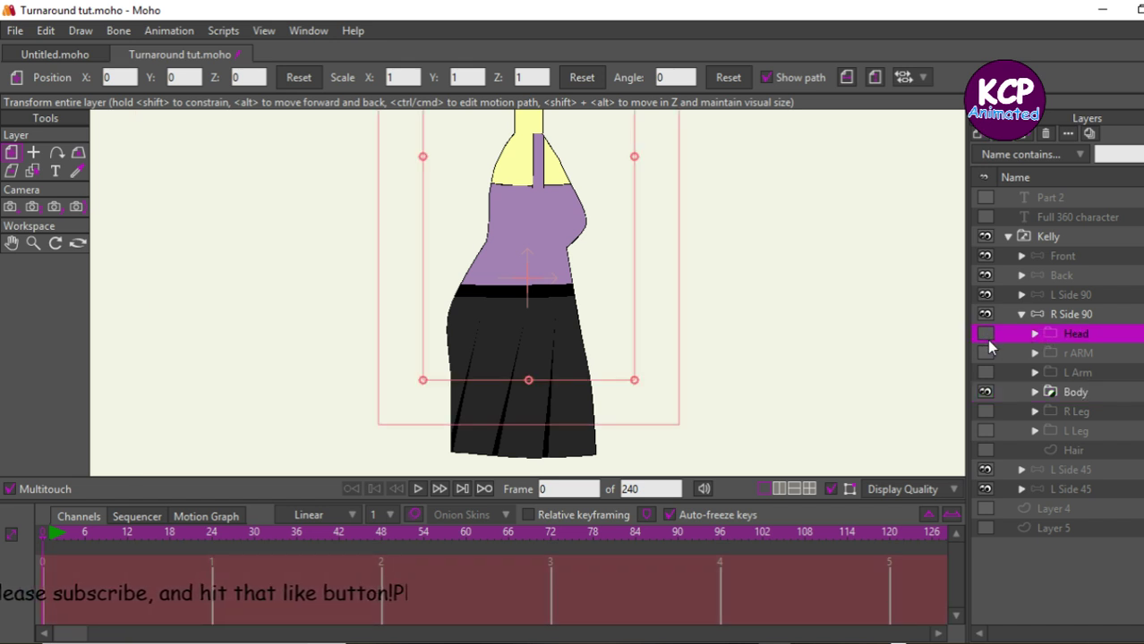
pyautogui.keyDown('alt'); pyautogui.click(986, 351); pyautogui.keyUp('alt')
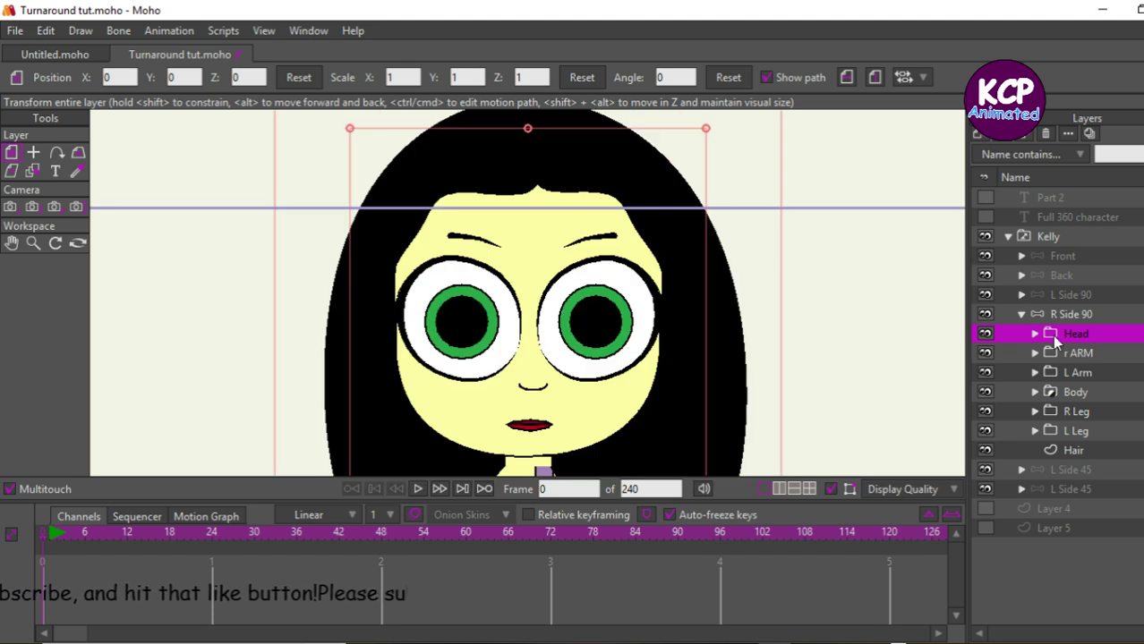
# Step: Set the group mask of R Side 90's Head group to Hide all
pyautogui.rightClick(1077, 339)
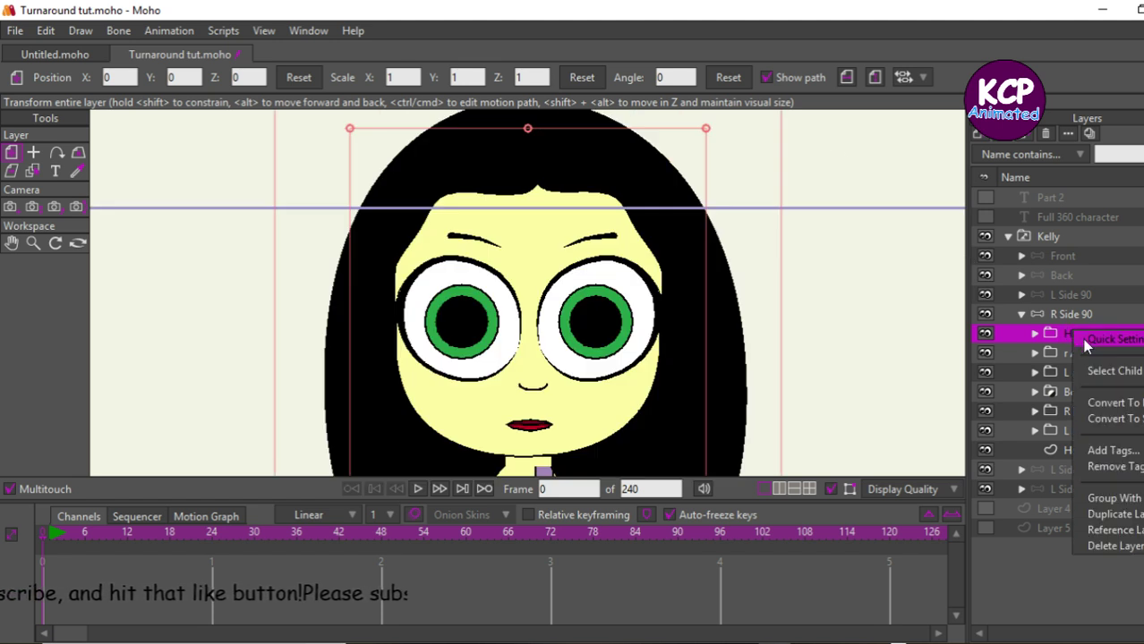
pyautogui.click(1057, 334)
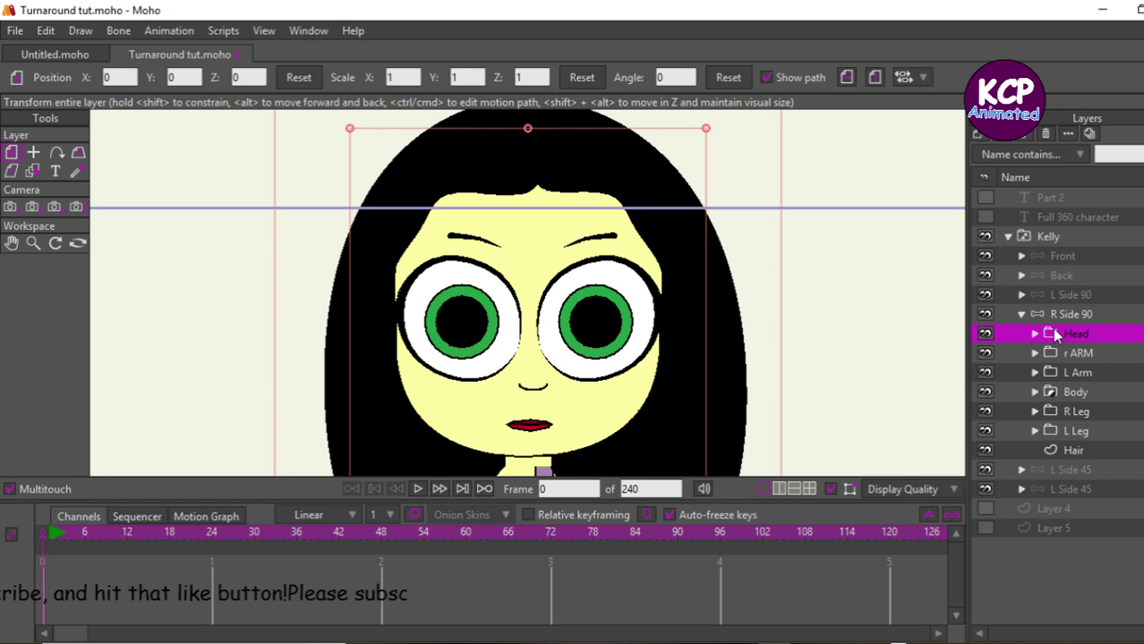
pyautogui.doubleClick(1057, 335)
pyautogui.click(804, 44)
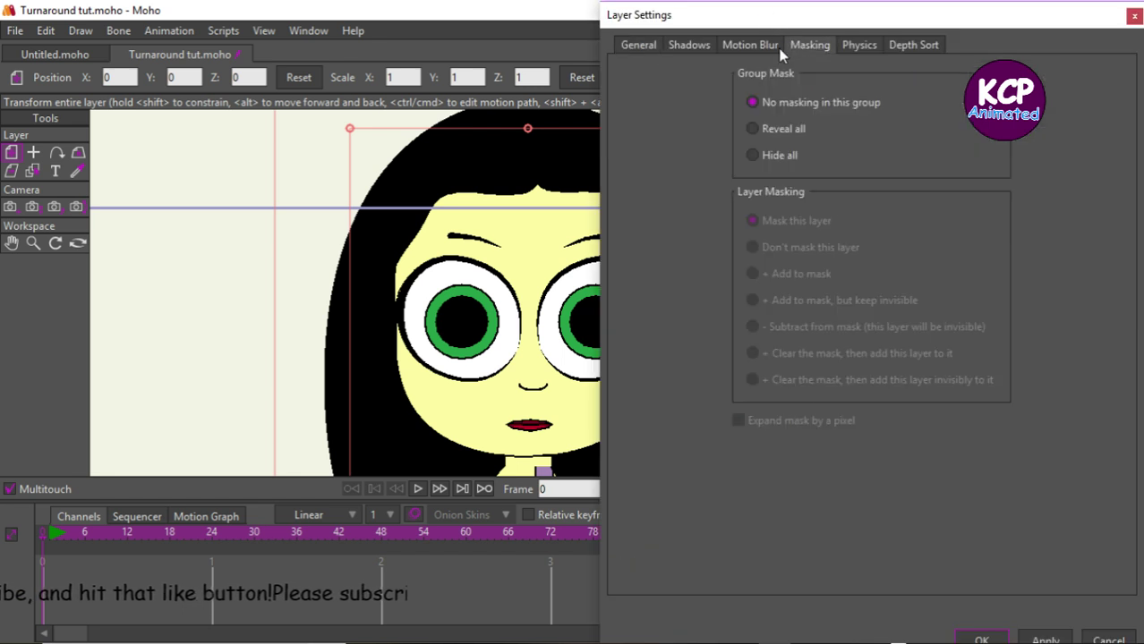
pyautogui.click(771, 154)
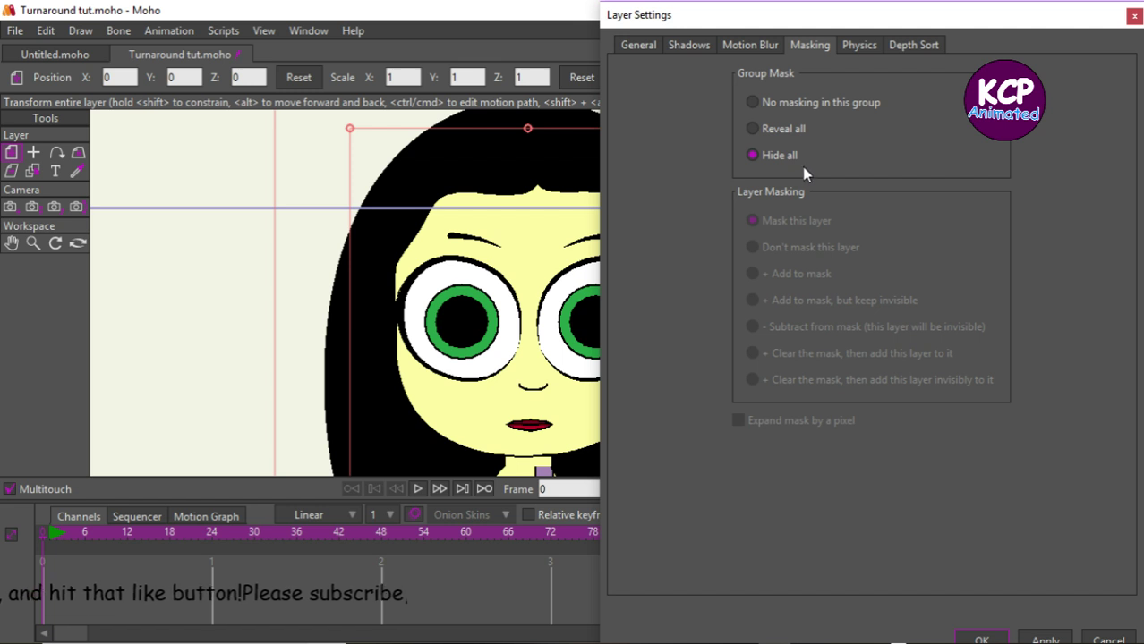
pyautogui.press('Return')
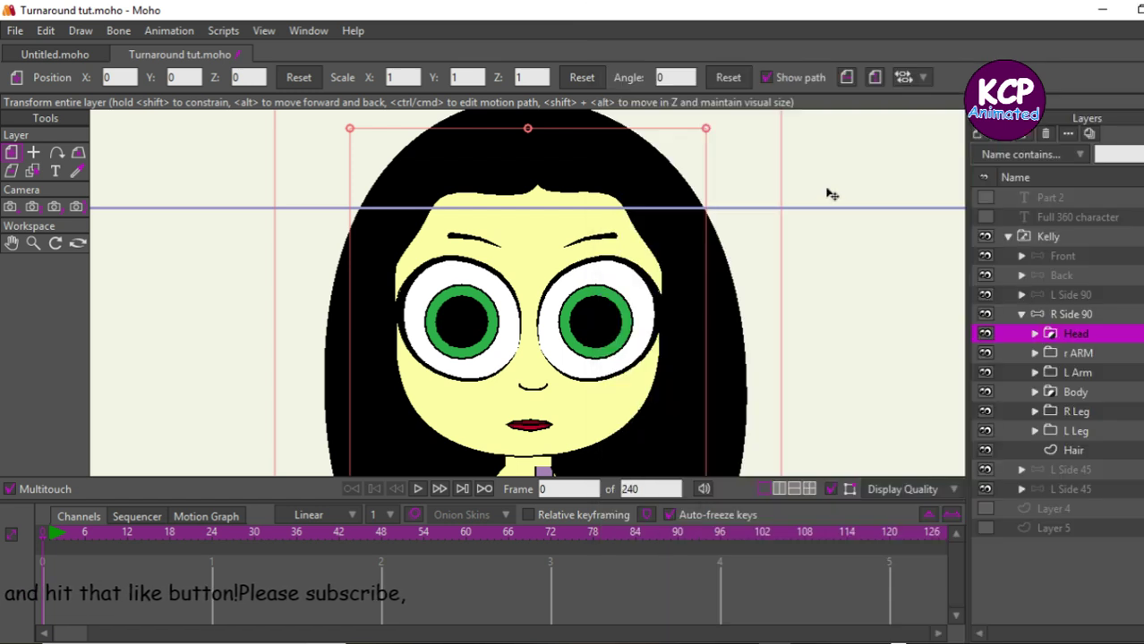
# Step: Expand the Head group and check the masking settings of the Head shape inside it
pyautogui.click(1020, 314)
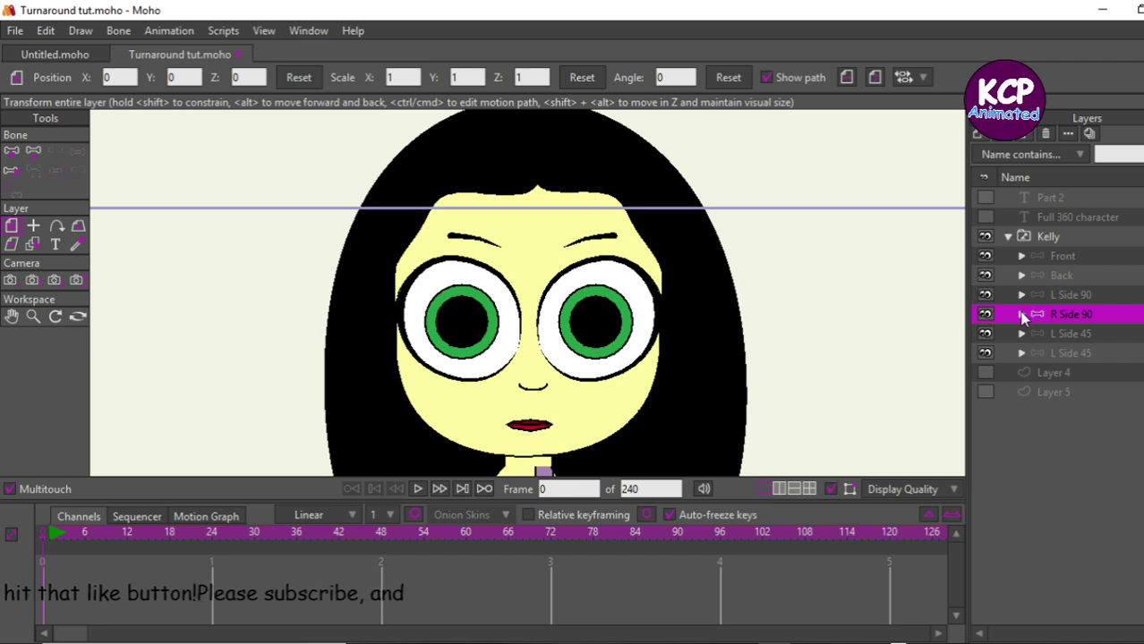
pyautogui.click(1021, 314)
pyautogui.doubleClick(1061, 327)
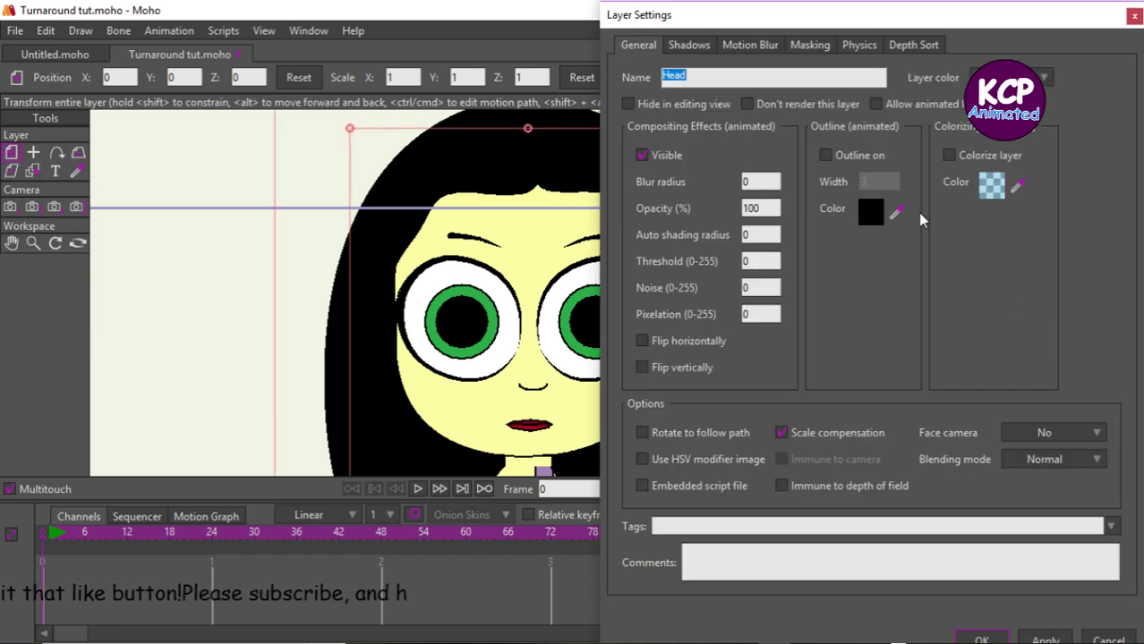
pyautogui.press('Return')
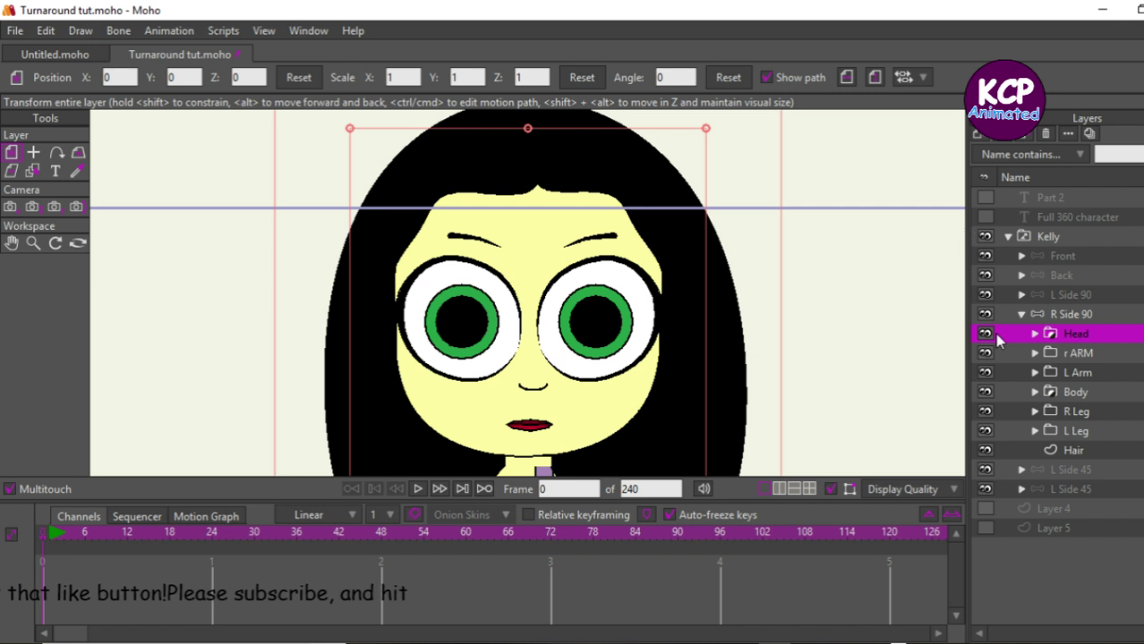
pyautogui.click(1032, 334)
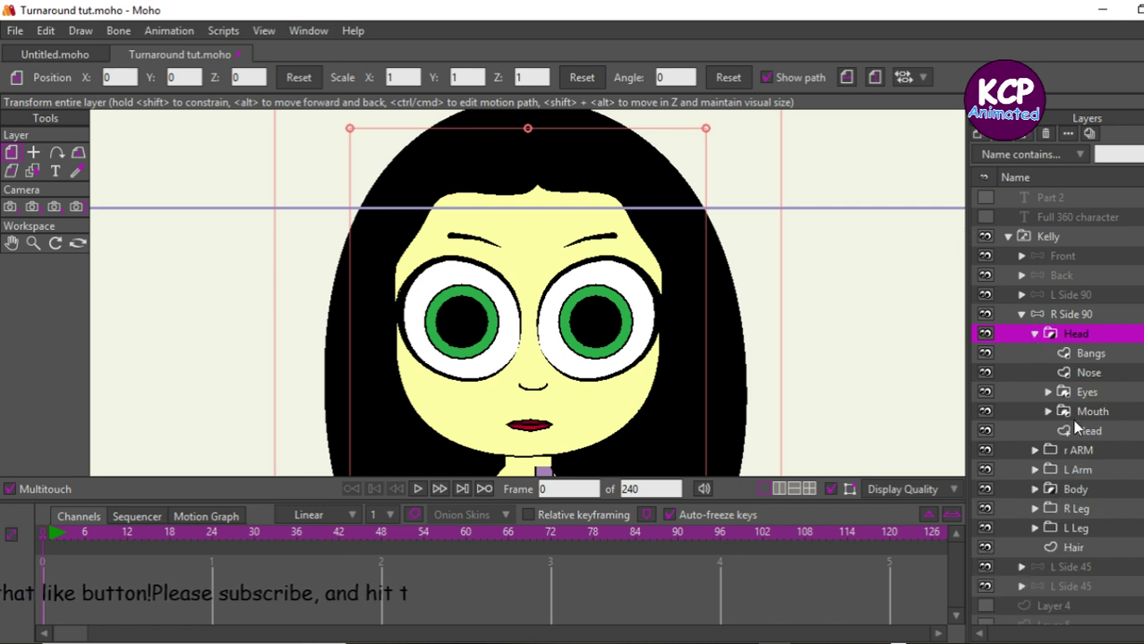
pyautogui.doubleClick(1081, 428)
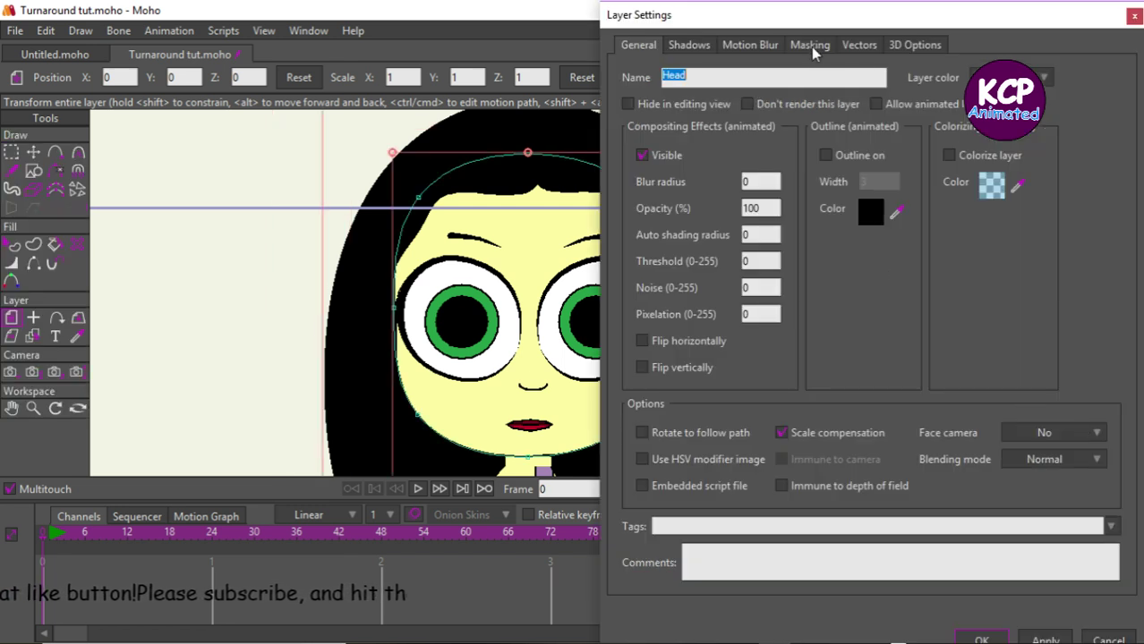
pyautogui.click(810, 49)
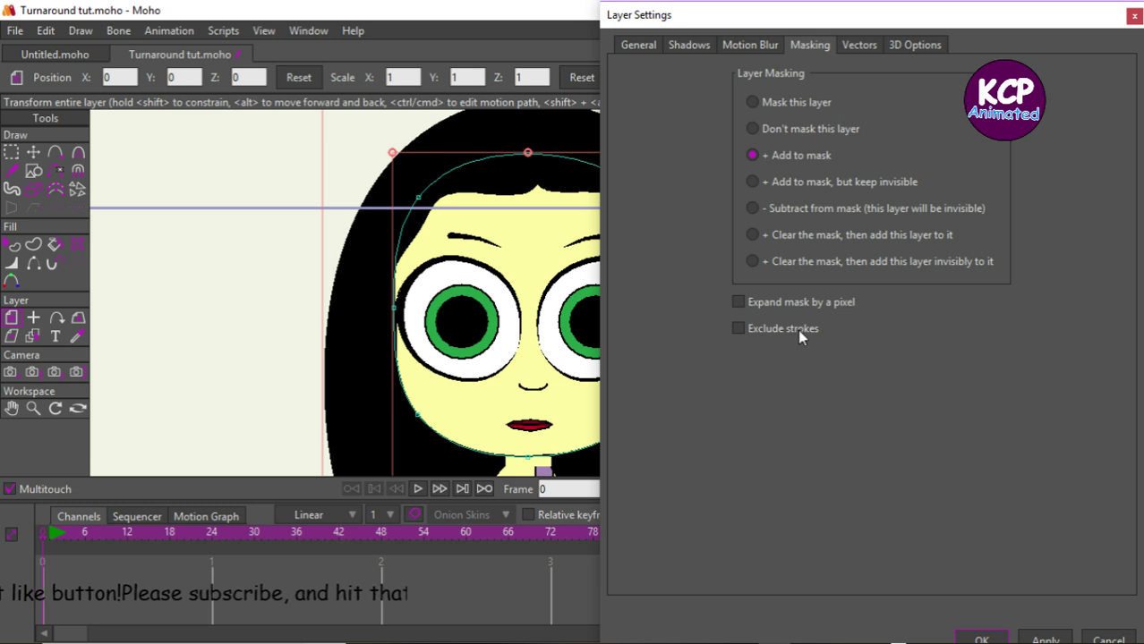
pyautogui.press('Return')
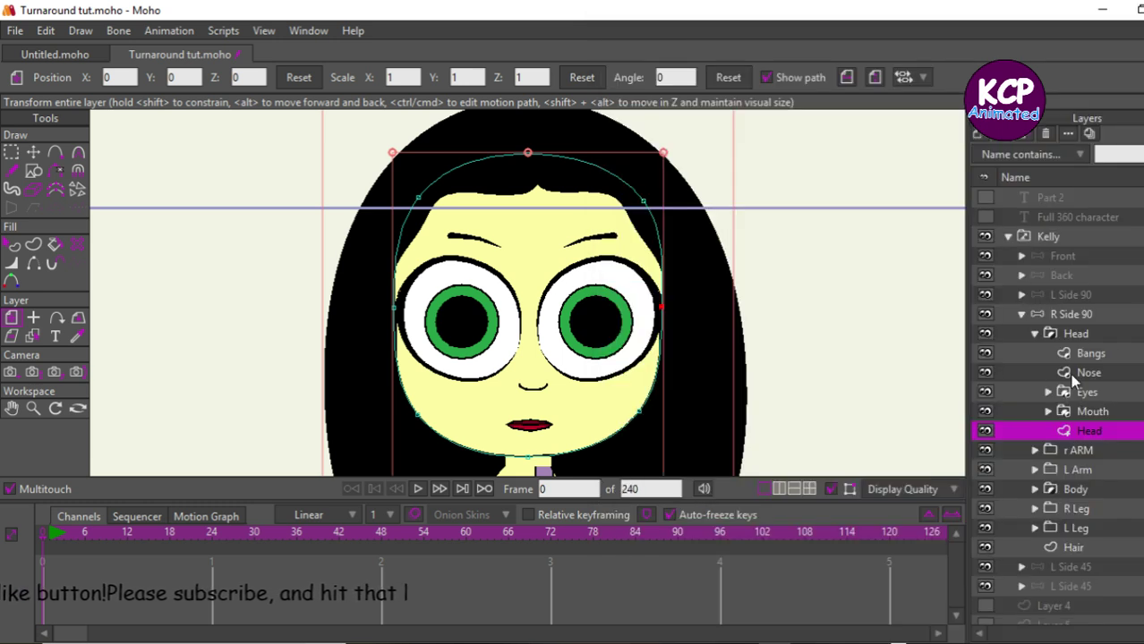
pyautogui.click(1078, 341)
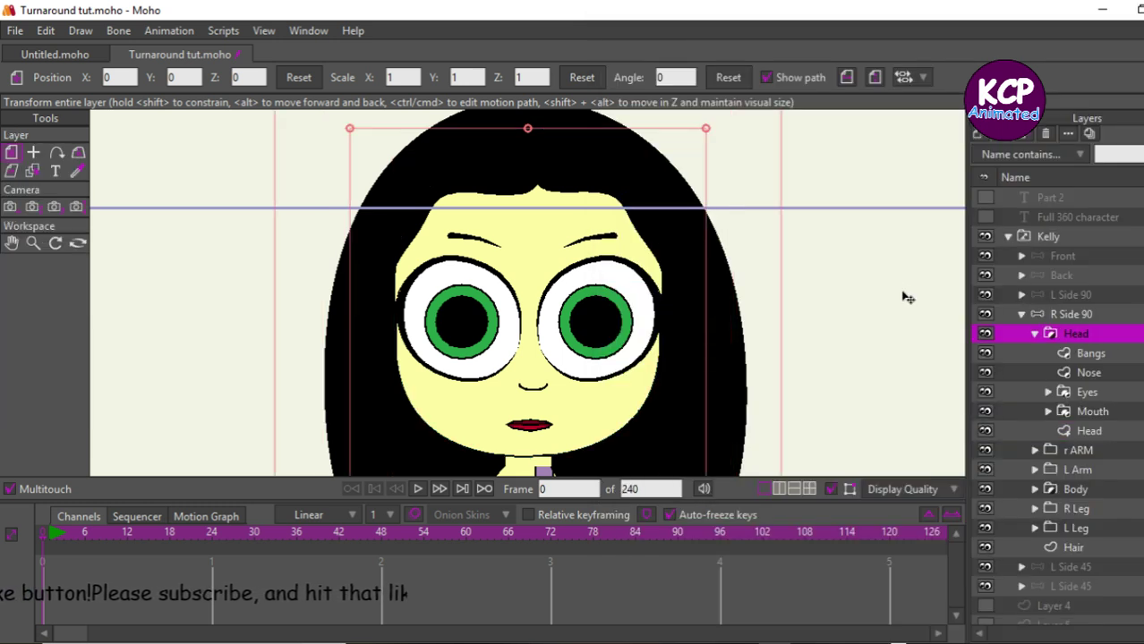
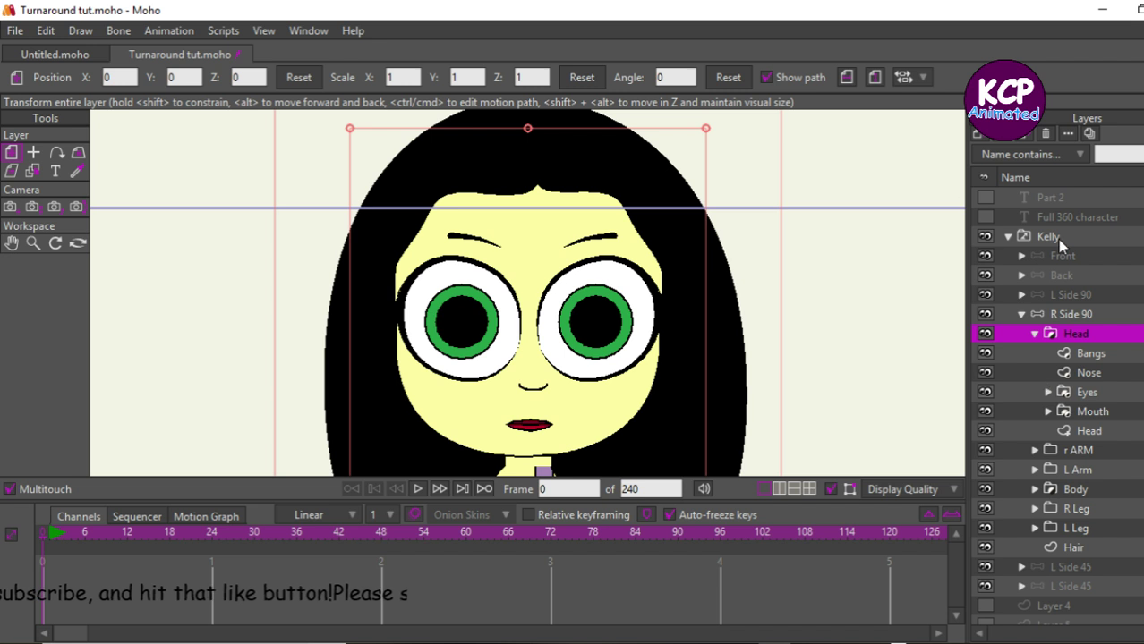
# Step: Move the Bangs, Nose, Eyes and Mouth layers together toward the front of the face, to X 0.2433 for Mouth
pyautogui.click(1118, 353)
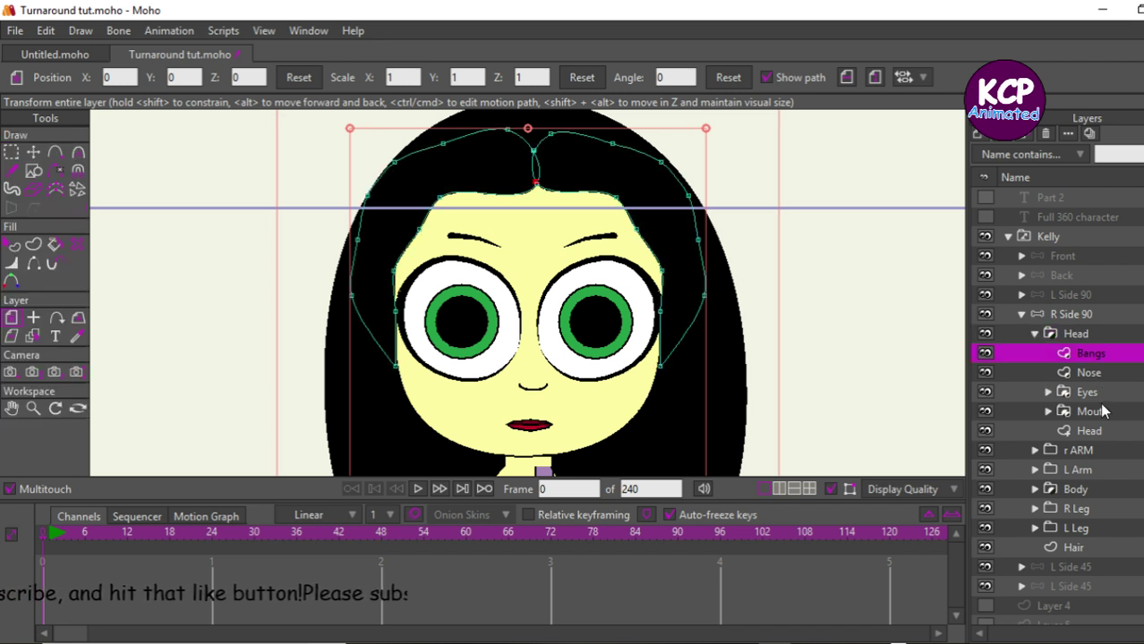
pyautogui.keyDown('shift'); pyautogui.click(1106, 412); pyautogui.keyUp('shift')
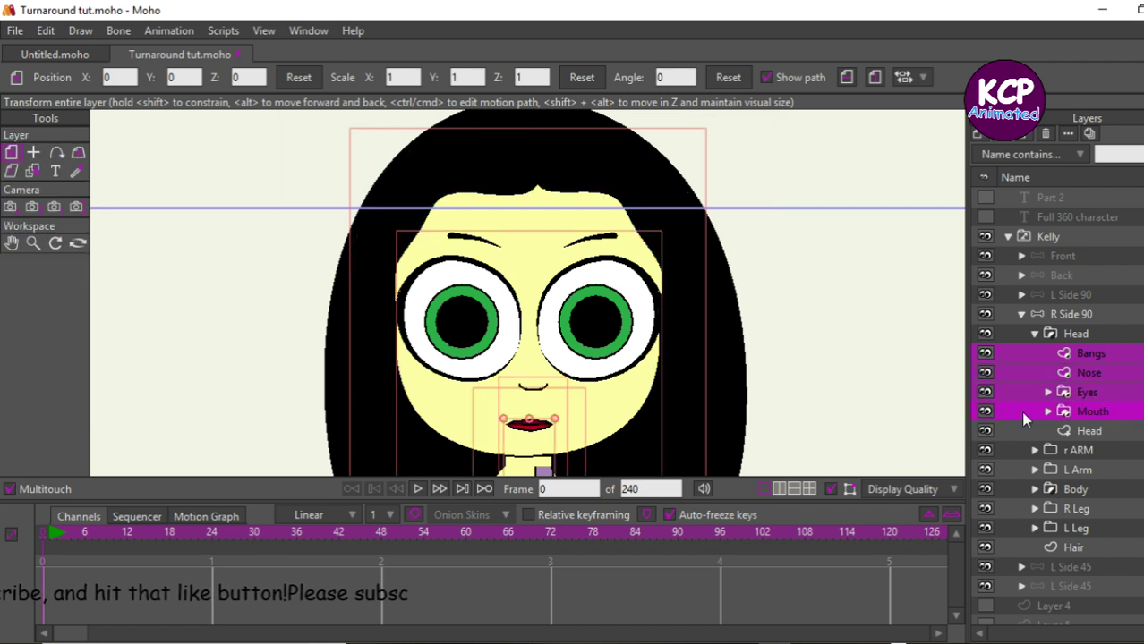
pyautogui.moveTo(187, 297); pyautogui.dragTo(321, 285)
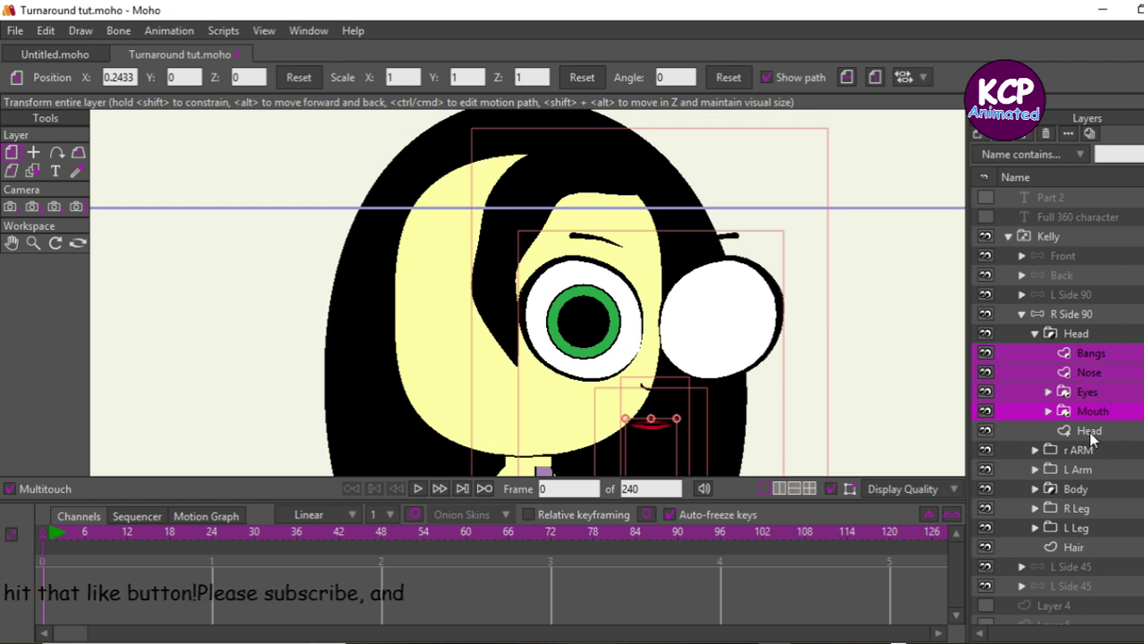
# Step: Transform points on the Head shape to pull its front edge slightly inward and move the chin point forward to X 0.1464, Y 0.5039
pyautogui.click(1089, 430)
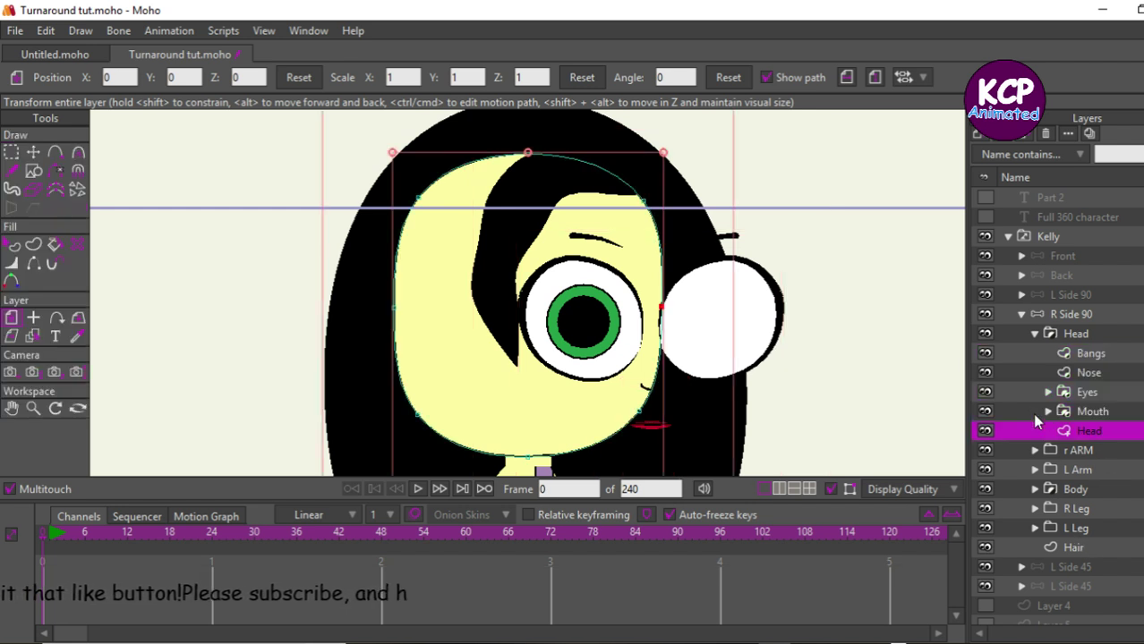
pyautogui.press('t')
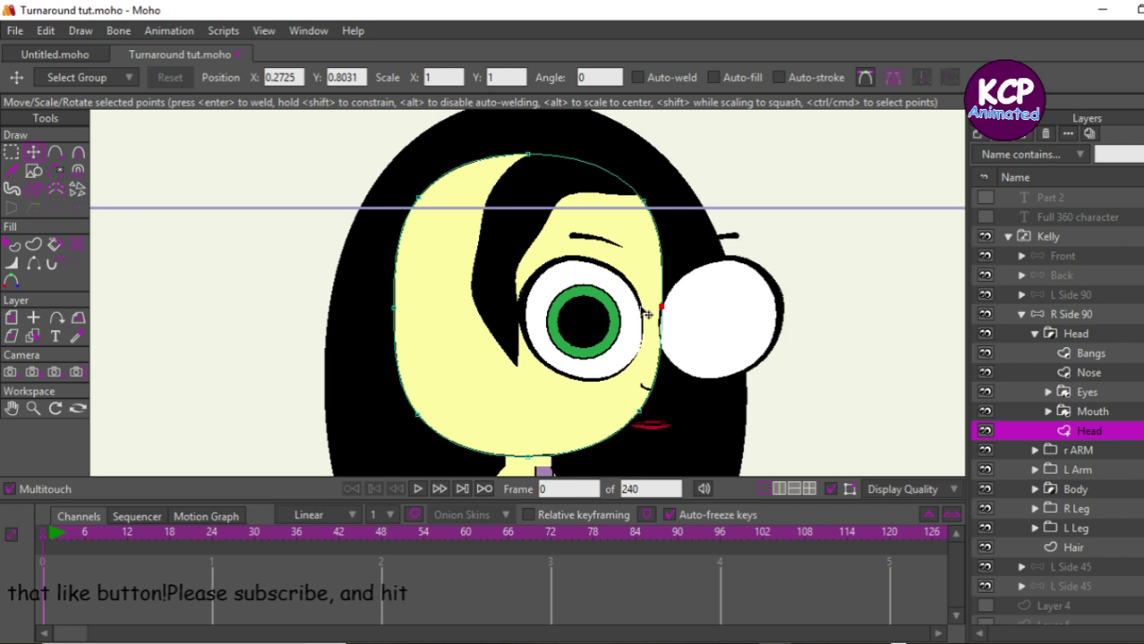
pyautogui.moveTo(662, 323); pyautogui.dragTo(659, 322)
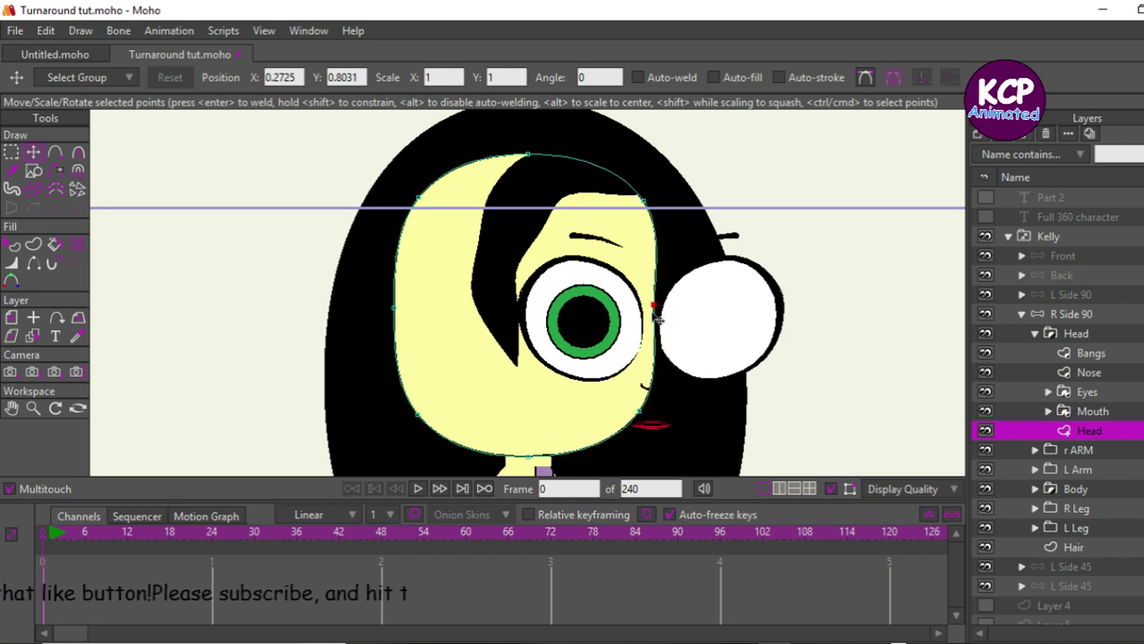
pyautogui.click(529, 458)
pyautogui.moveTo(534, 460); pyautogui.dragTo(605, 460)
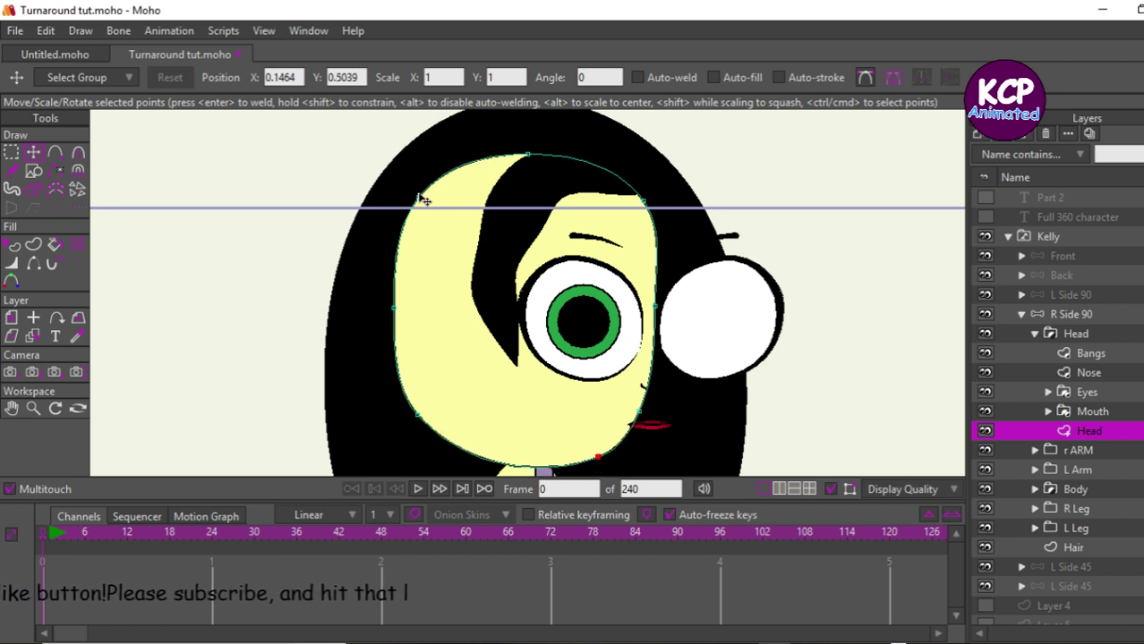
# Step: Pull the three rear points of the Head shape inward, with the middle one at about X -0.0941, Y 0.8103
pyautogui.moveTo(426, 197); pyautogui.dragTo(501, 197)
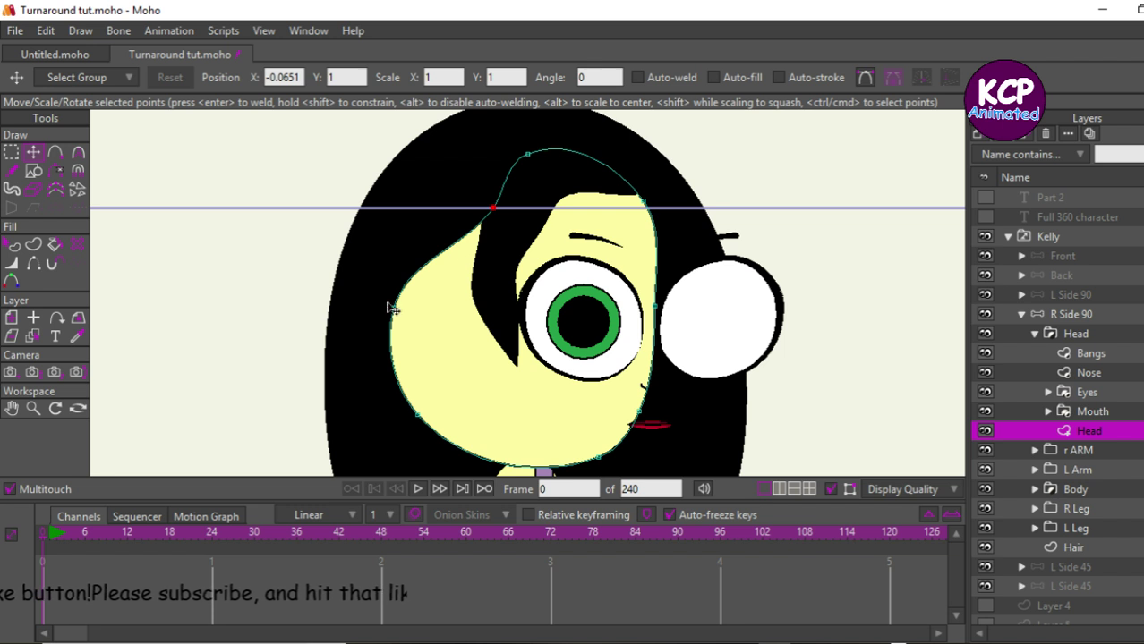
pyautogui.moveTo(394, 309); pyautogui.dragTo(483, 315)
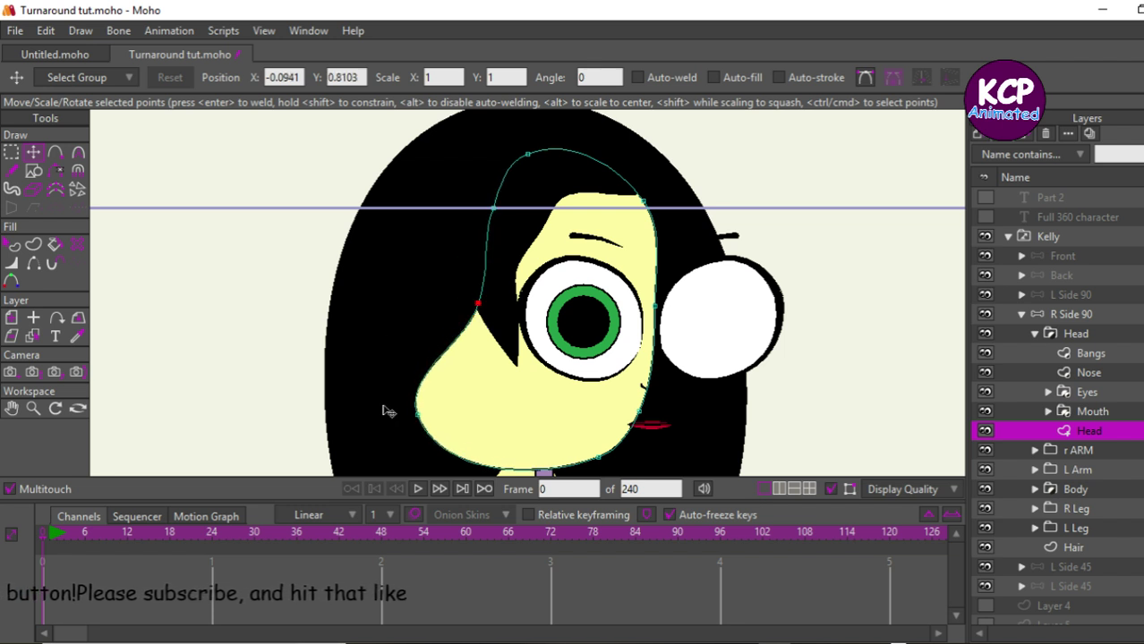
pyautogui.moveTo(417, 415); pyautogui.dragTo(475, 419)
# Step: Shape the face profile by moving the cheek point to X 0.2713, Y 0.6460, chin to X 0.2398, Y 0.5268, and forehead to X 0.2476, Y 1.0340
pyautogui.moveTo(641, 416); pyautogui.dragTo(660, 386)
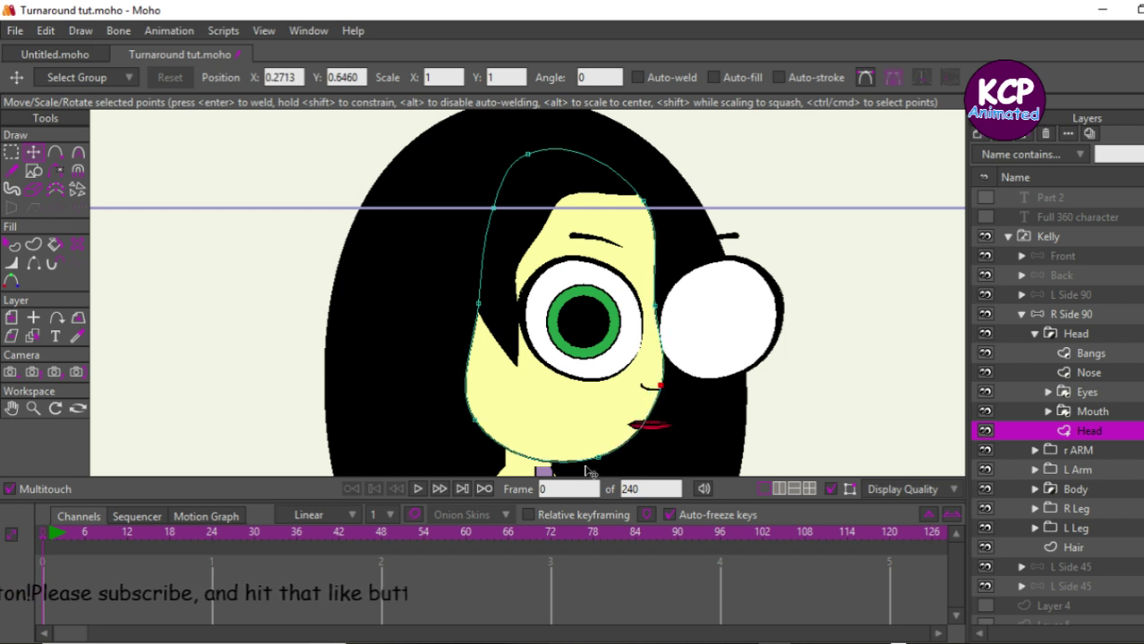
pyautogui.moveTo(596, 458); pyautogui.dragTo(644, 451)
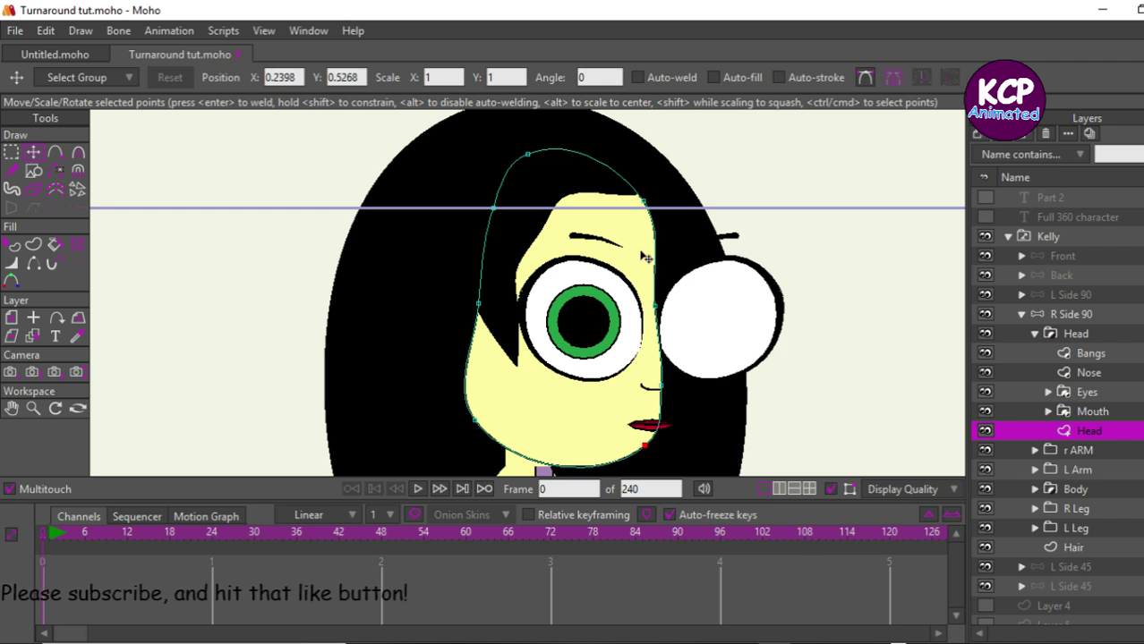
pyautogui.moveTo(647, 204); pyautogui.dragTo(649, 190)
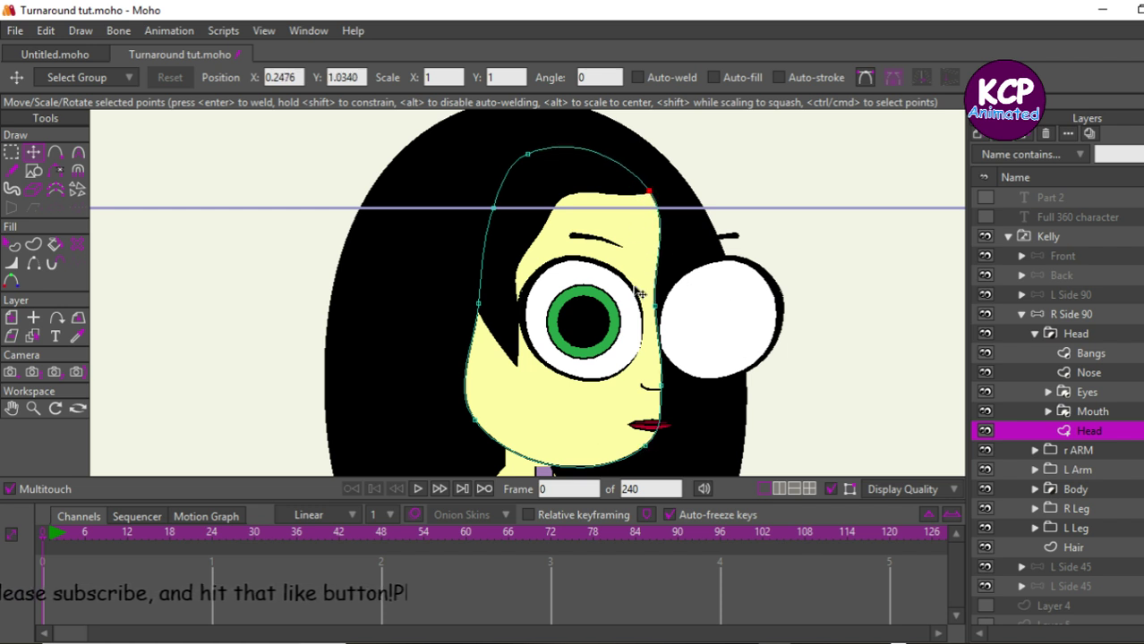
# Step: Move the eye-level point on the Head shape's front edge to X 0.2619, Y 0.8190 and render a preview of the frame
pyautogui.moveTo(656, 315); pyautogui.dragTo(660, 315)
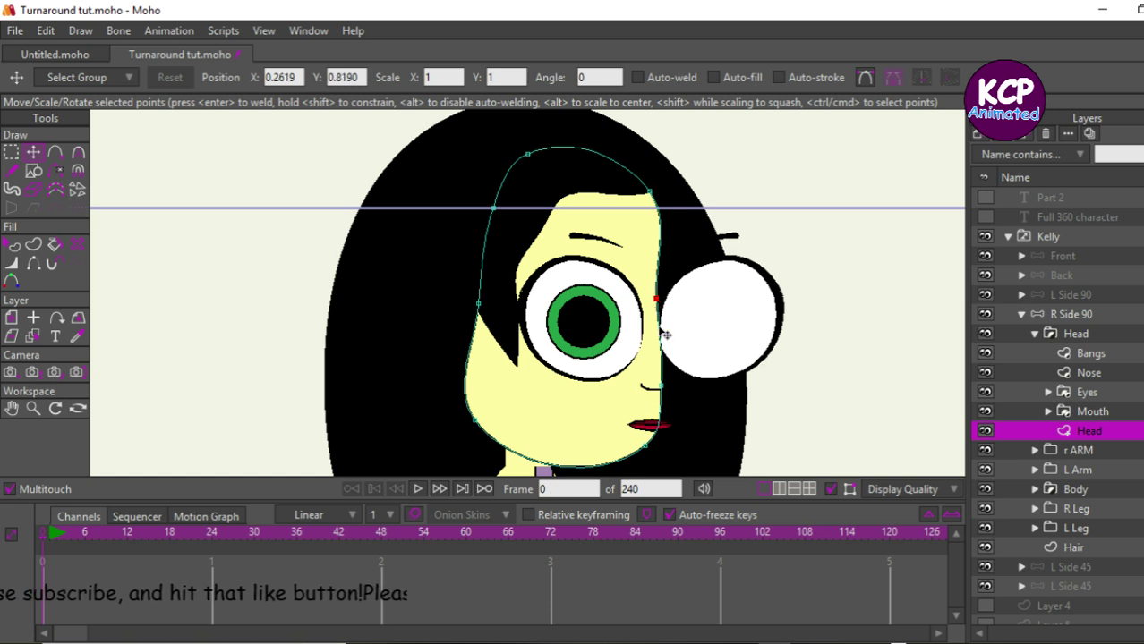
pyautogui.hotkey('ctrl', 'r')
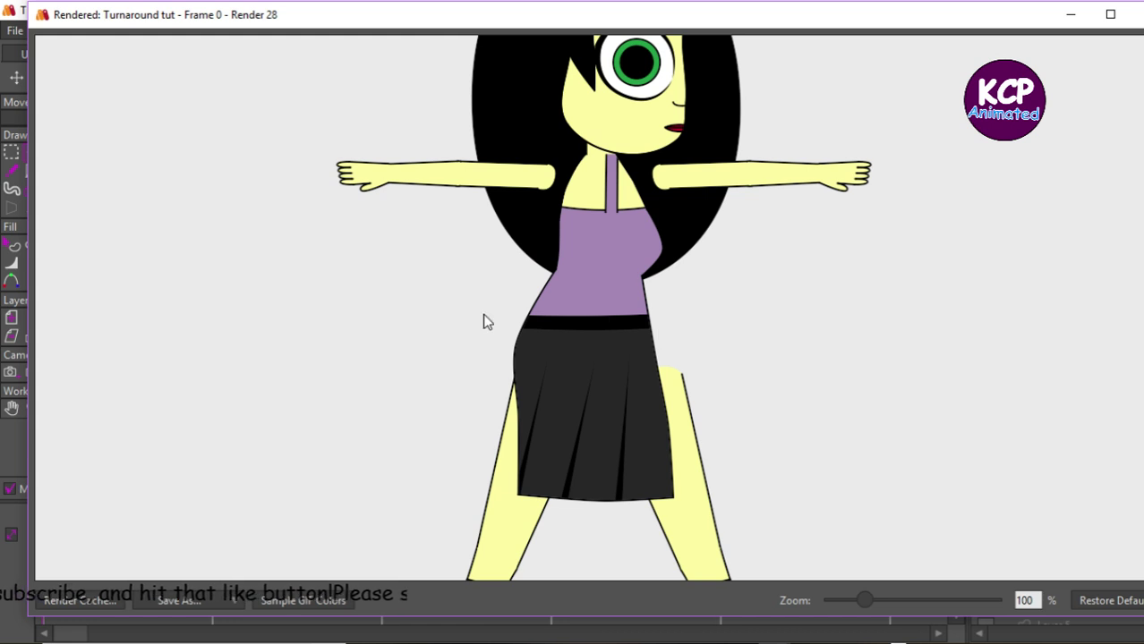
pyautogui.moveTo(500, 338); pyautogui.dragTo(500, 387)
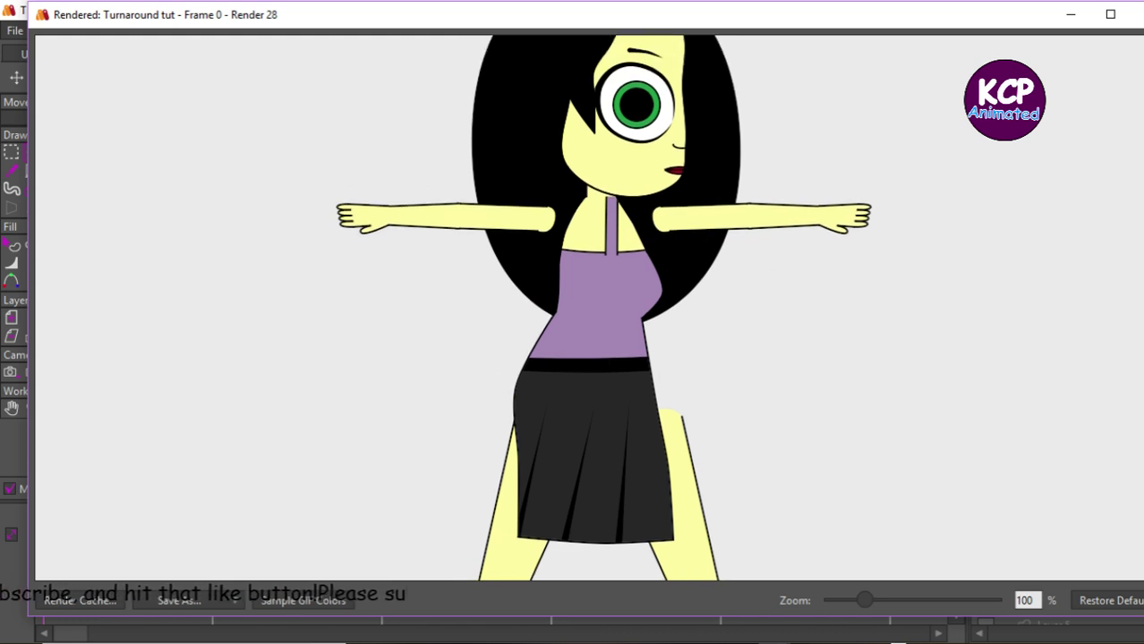
pyautogui.click(1137, 14)
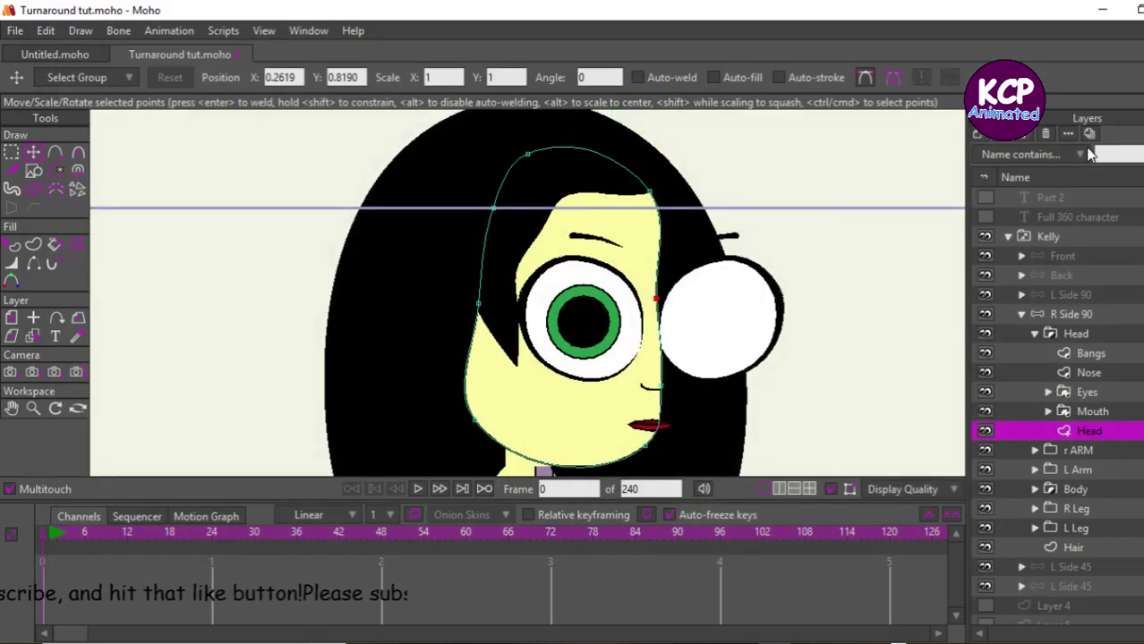
# Step: Shift the whole Hair layer of R Side 90 toward the back of the head, to X -0.1675
pyautogui.click(1064, 545)
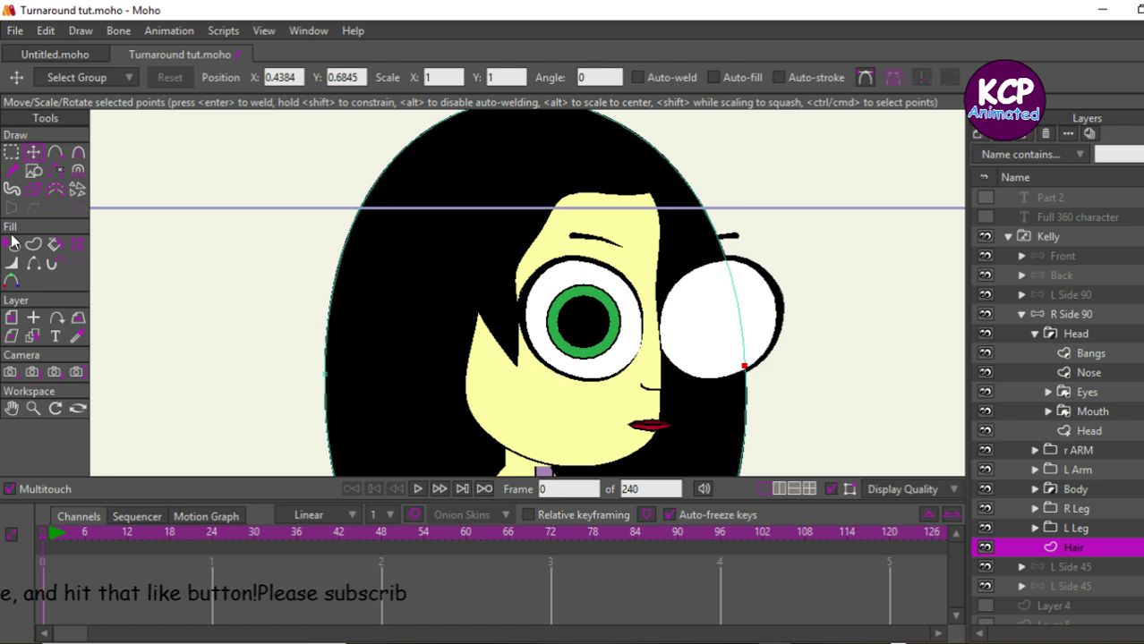
pyautogui.click(13, 317)
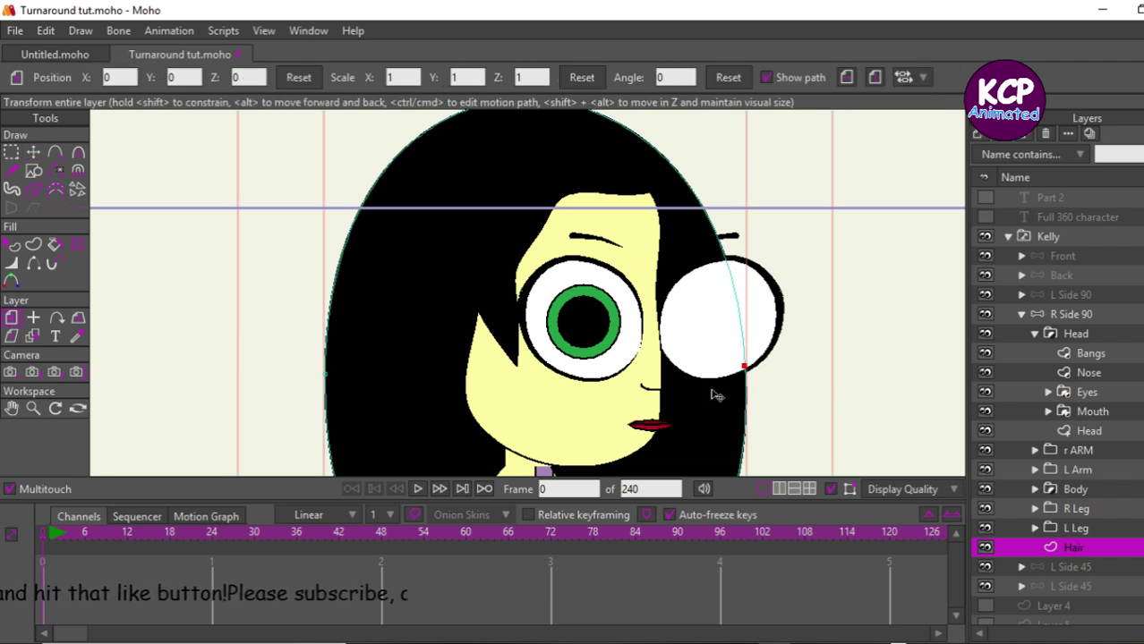
pyautogui.moveTo(713, 395); pyautogui.dragTo(614, 394)
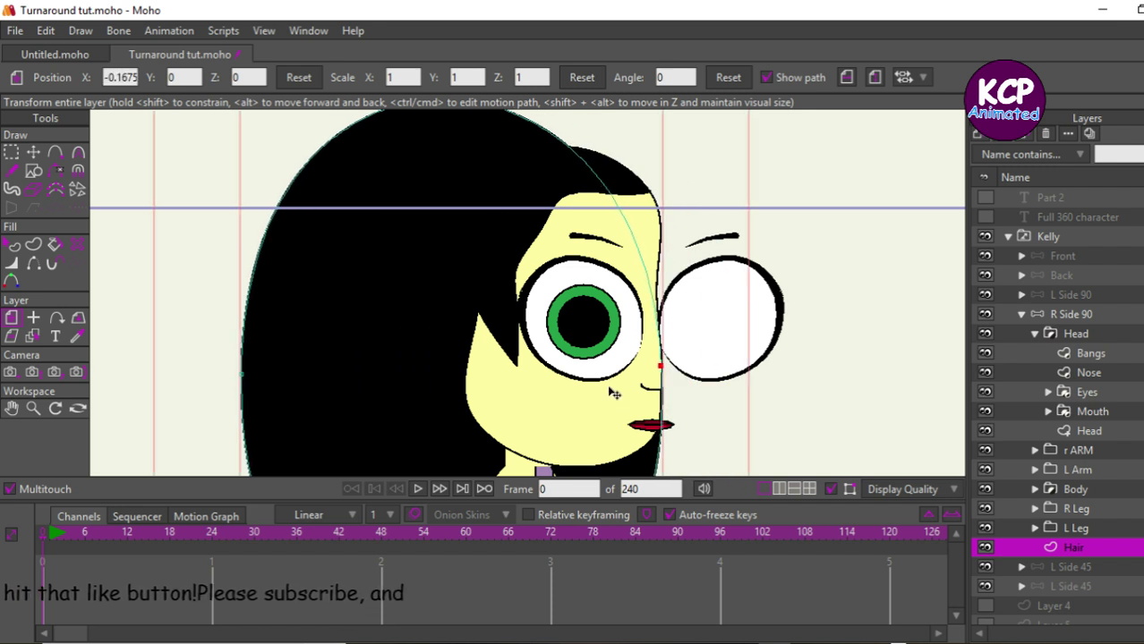
pyautogui.hotkey('ctrl', 'r')
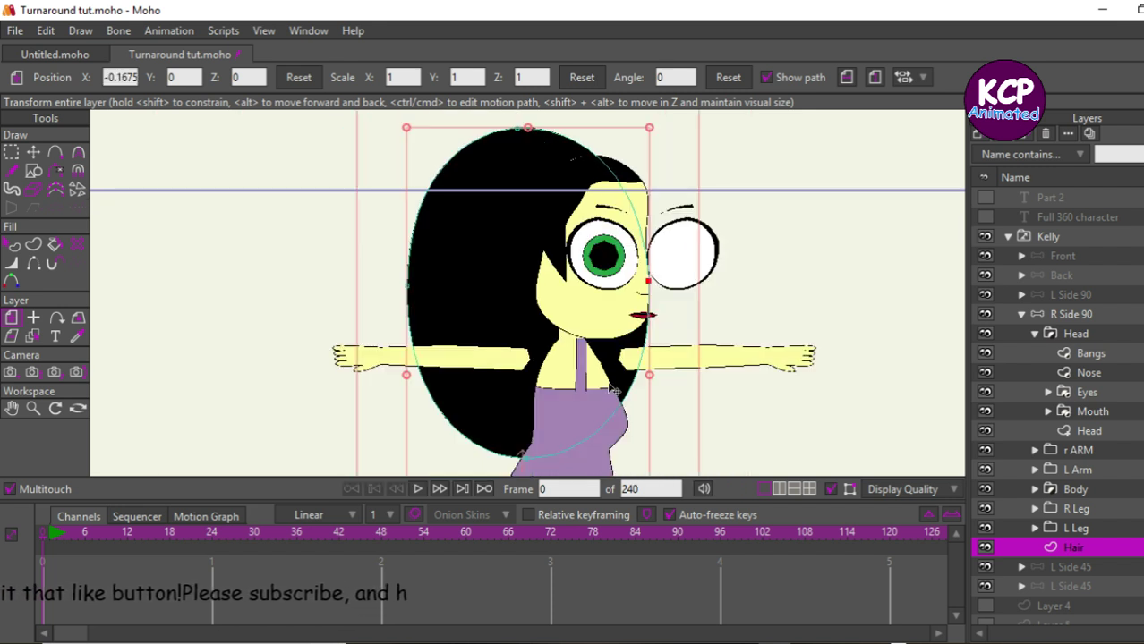
# Step: Reshape the Hair outline with its top point at X 0.1451, Y 1.1827 and front point at X 0.3740, Y 0.6753, and collapse the Head group
pyautogui.press('t')
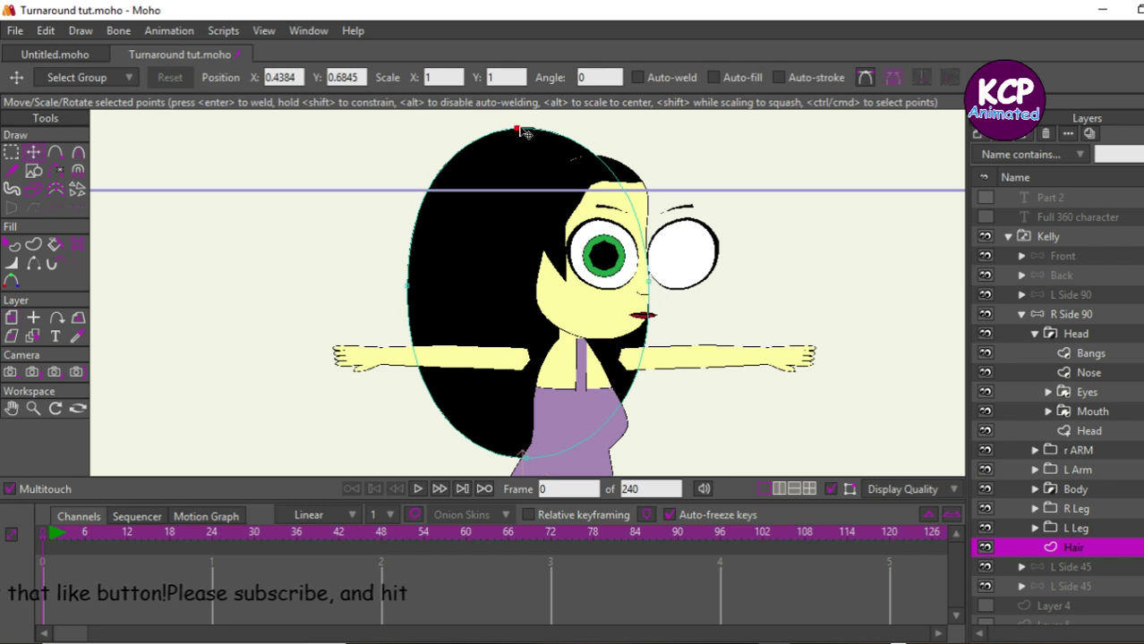
pyautogui.moveTo(526, 132); pyautogui.dragTo(582, 146)
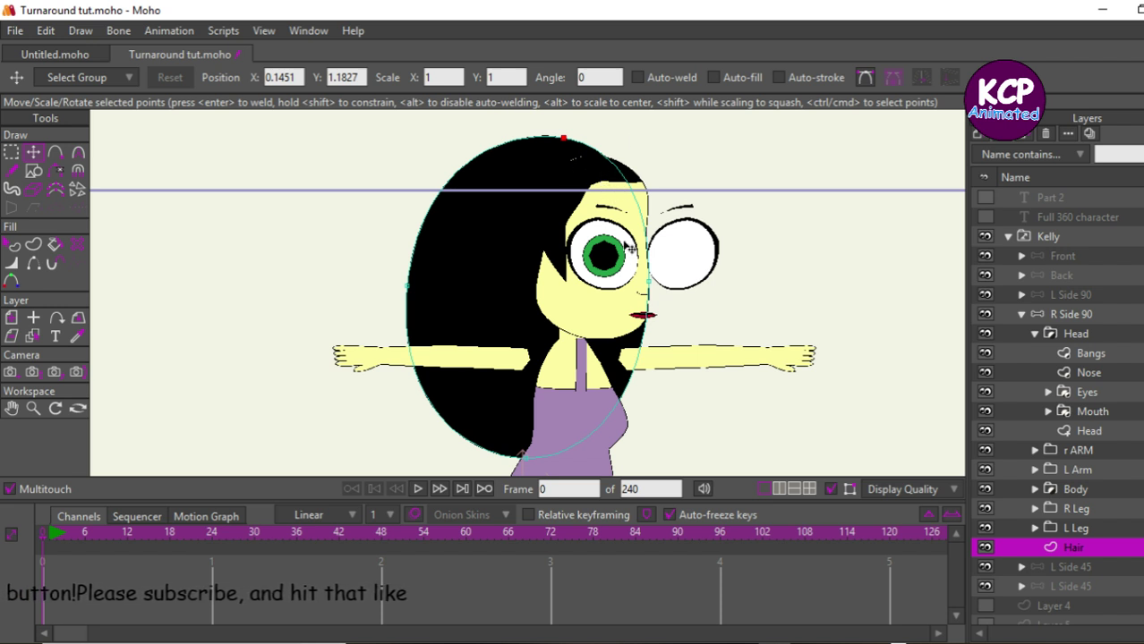
pyautogui.click(644, 284)
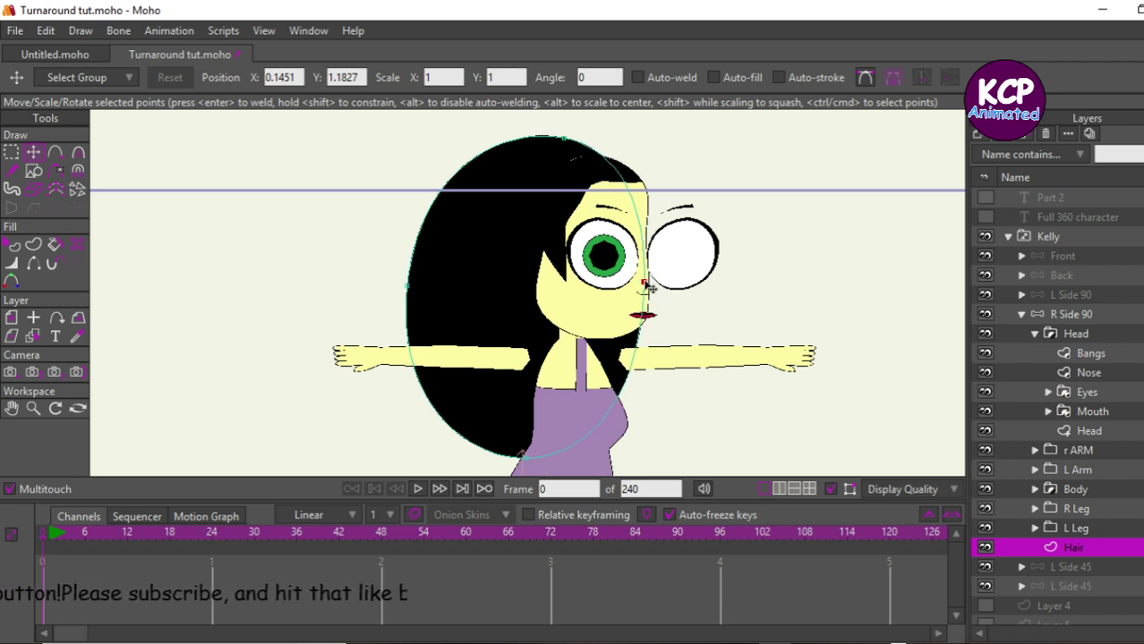
pyautogui.moveTo(651, 287); pyautogui.dragTo(631, 286)
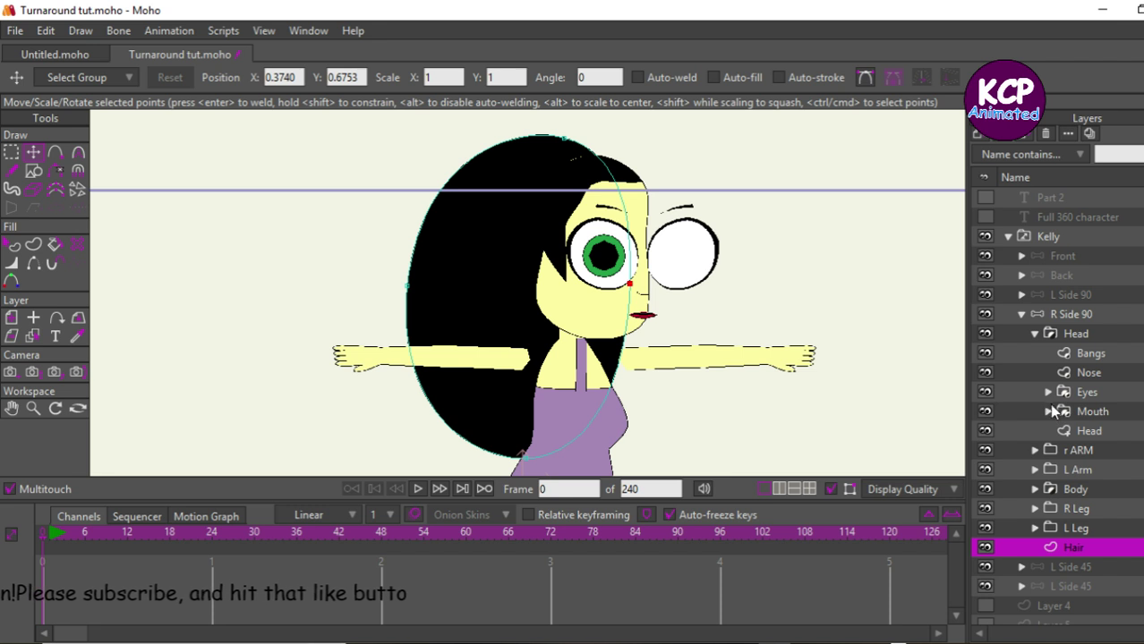
pyautogui.click(1034, 333)
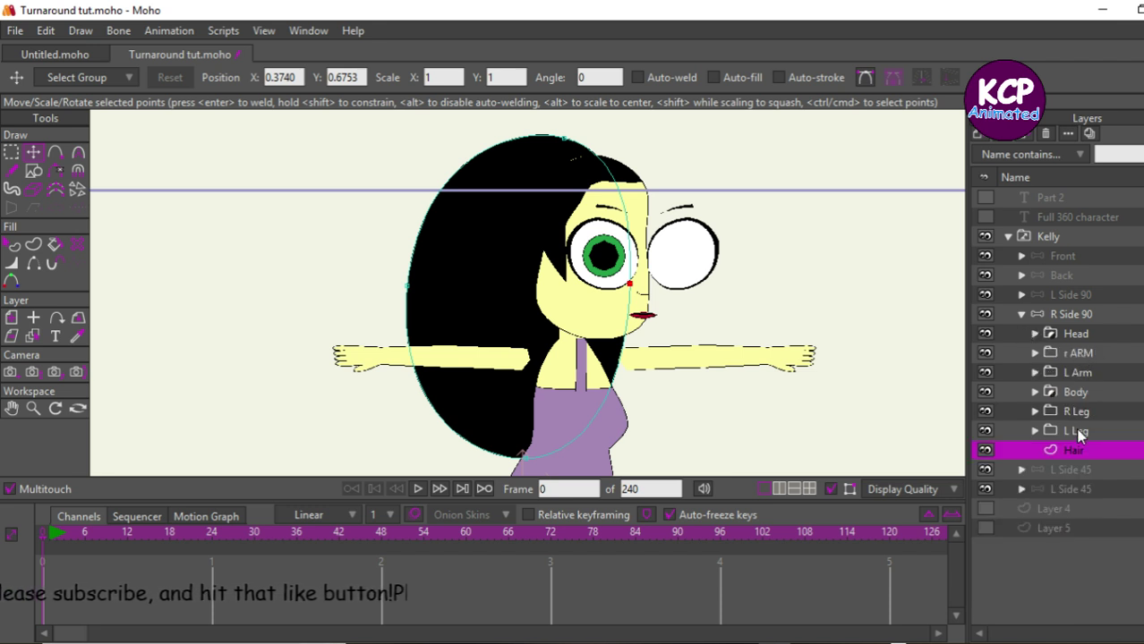
pyautogui.click(1084, 374)
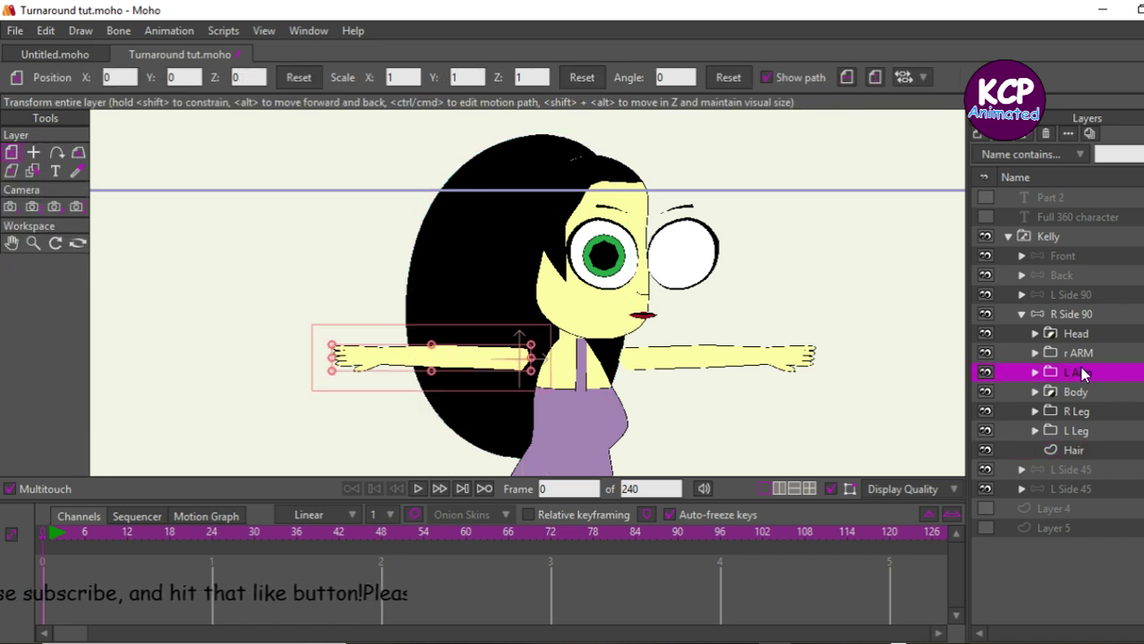
pyautogui.click(1084, 355)
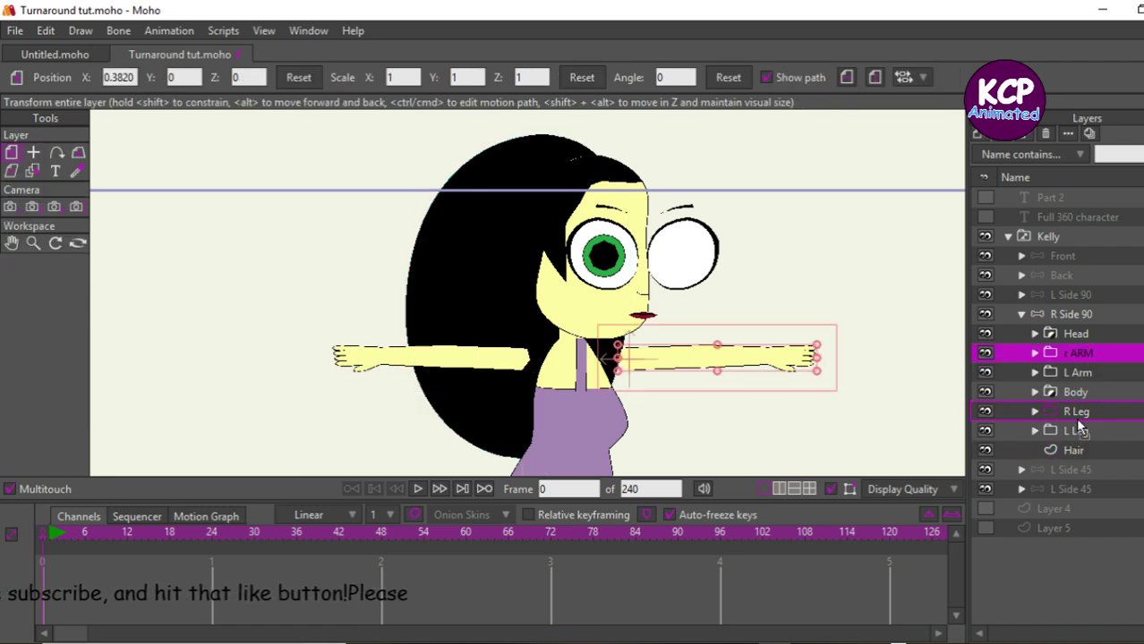
pyautogui.moveTo(1073, 433); pyautogui.dragTo(1072, 436)
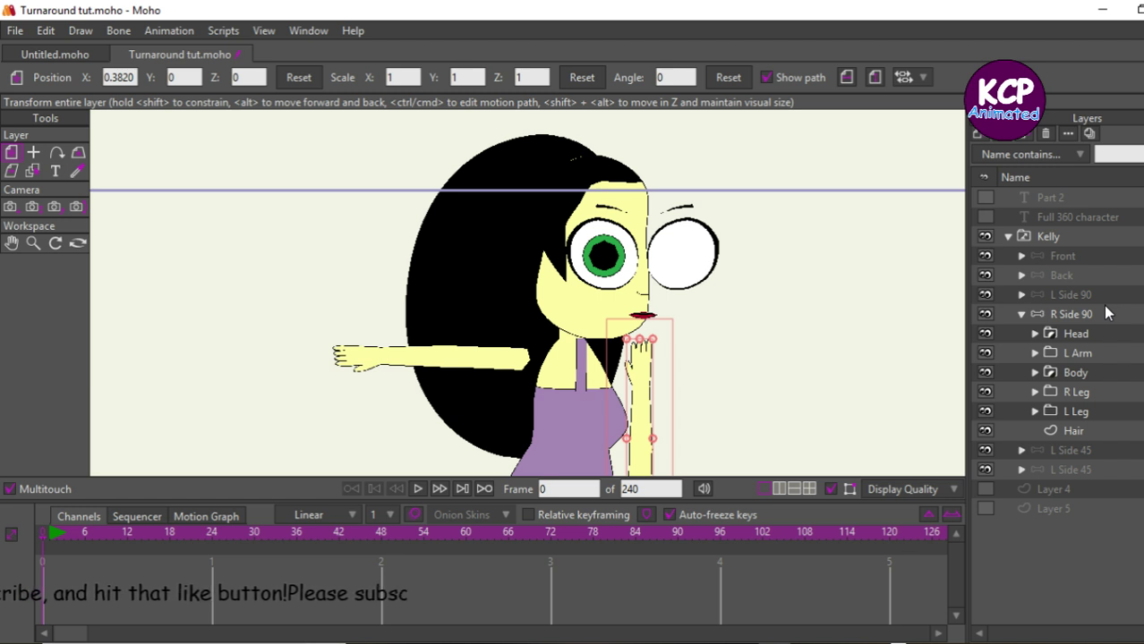
pyautogui.hotkey('ctrl', 'z')
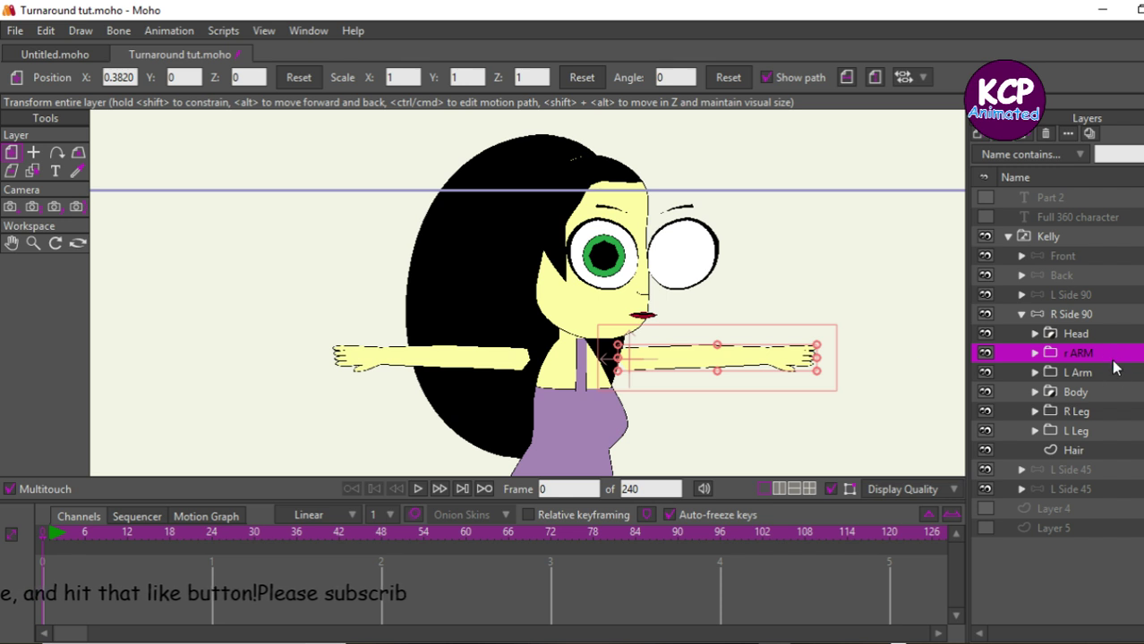
# Step: Reorder the r ARM layer to sit between L Leg and Hair, and move r ARM to X 0.2532 and L Arm to X 0.1442
pyautogui.moveTo(1115, 359); pyautogui.dragTo(1090, 440)
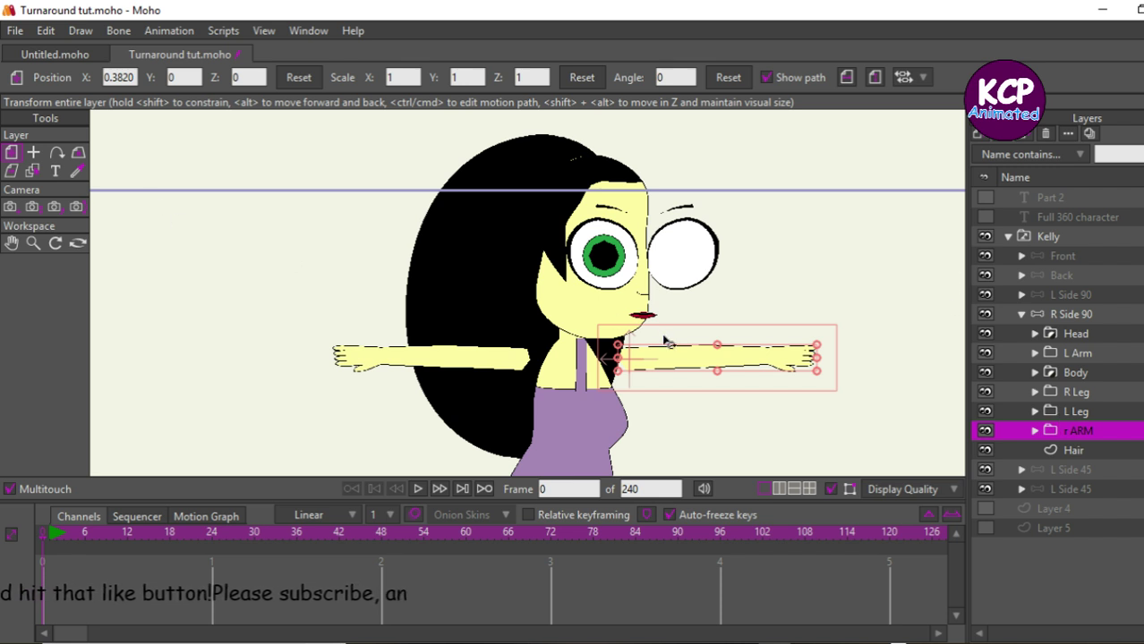
pyautogui.moveTo(720, 357); pyautogui.dragTo(676, 362)
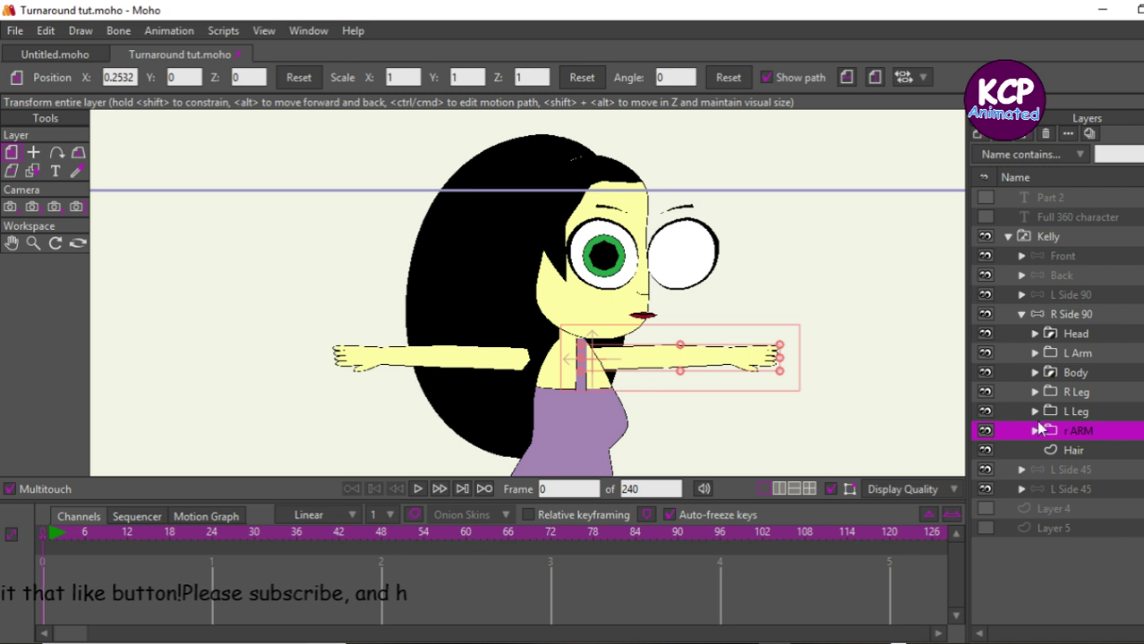
pyautogui.click(1067, 407)
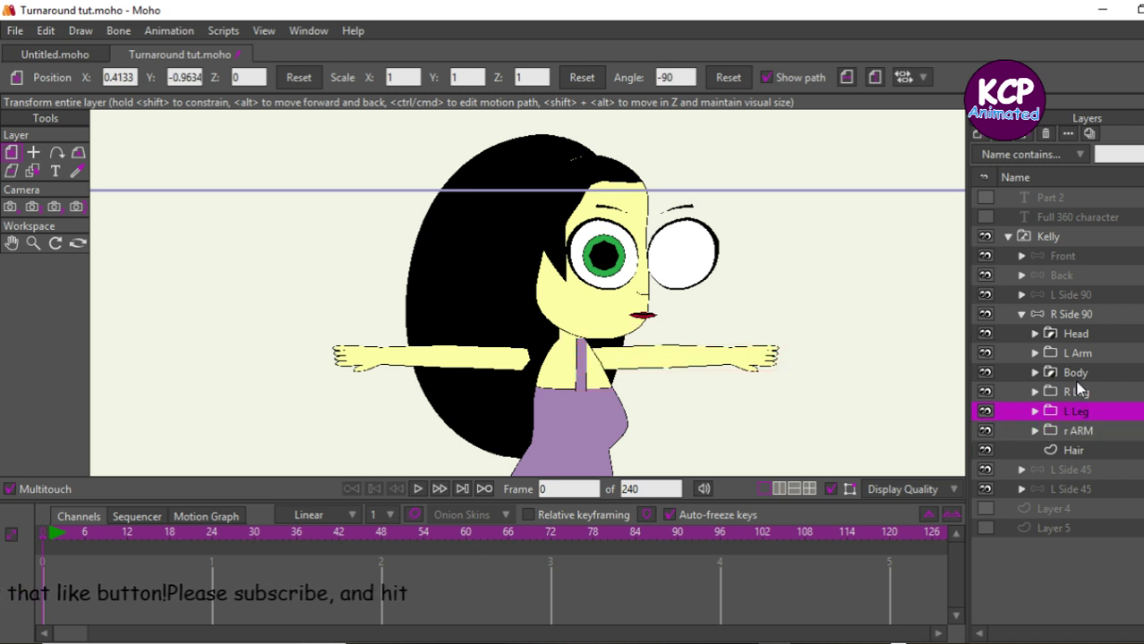
pyautogui.click(1076, 353)
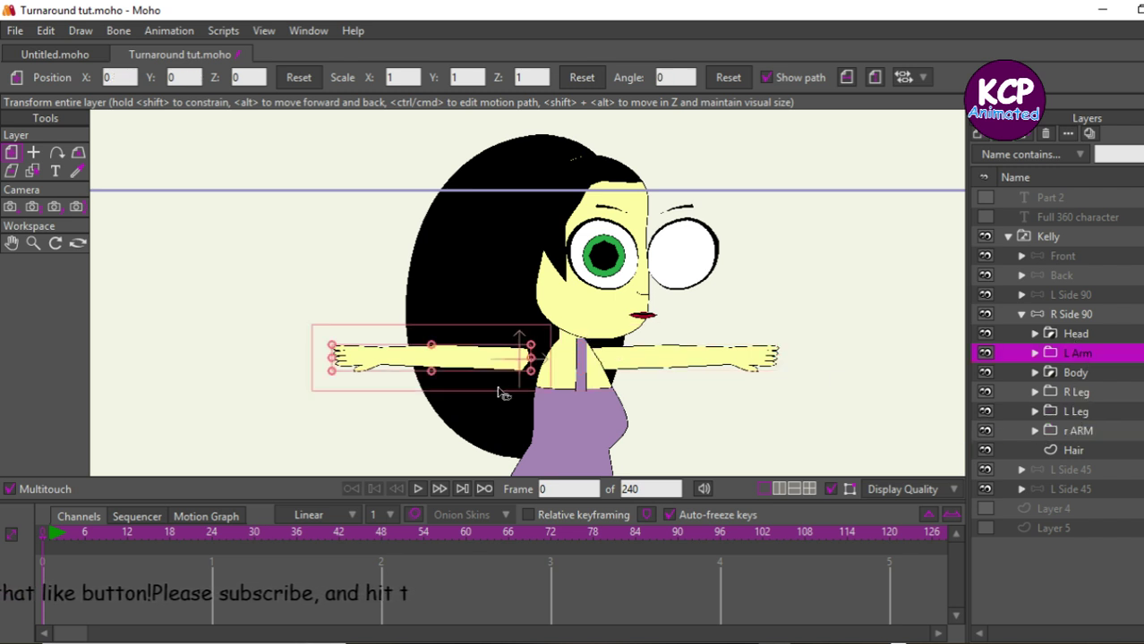
pyautogui.moveTo(464, 418); pyautogui.dragTo(505, 430)
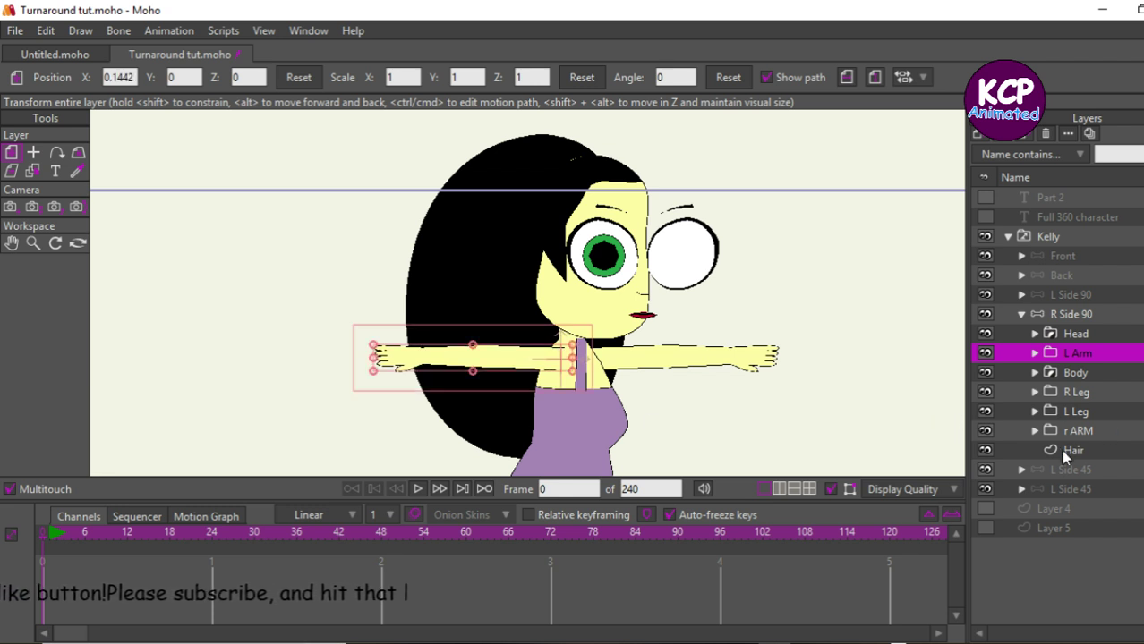
# Step: Place the L Leg layer above R Leg, move it under the skirt to X 0.2007 and rotate it to -103.702
pyautogui.click(1056, 410)
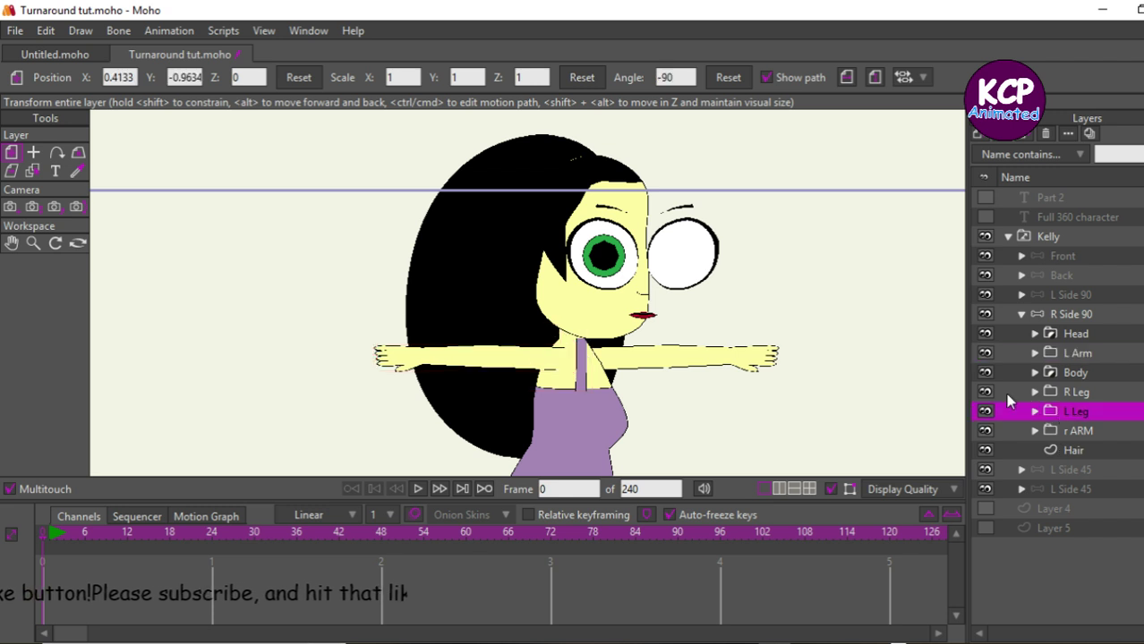
pyautogui.scroll(-3, 867, 399)
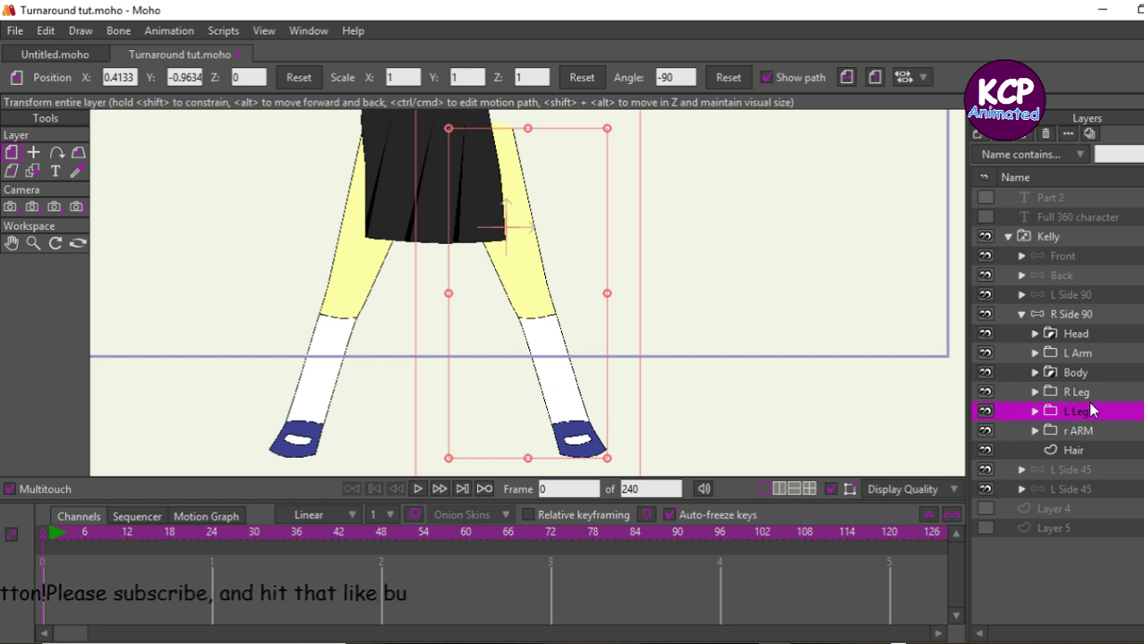
pyautogui.moveTo(1087, 402); pyautogui.dragTo(1091, 392)
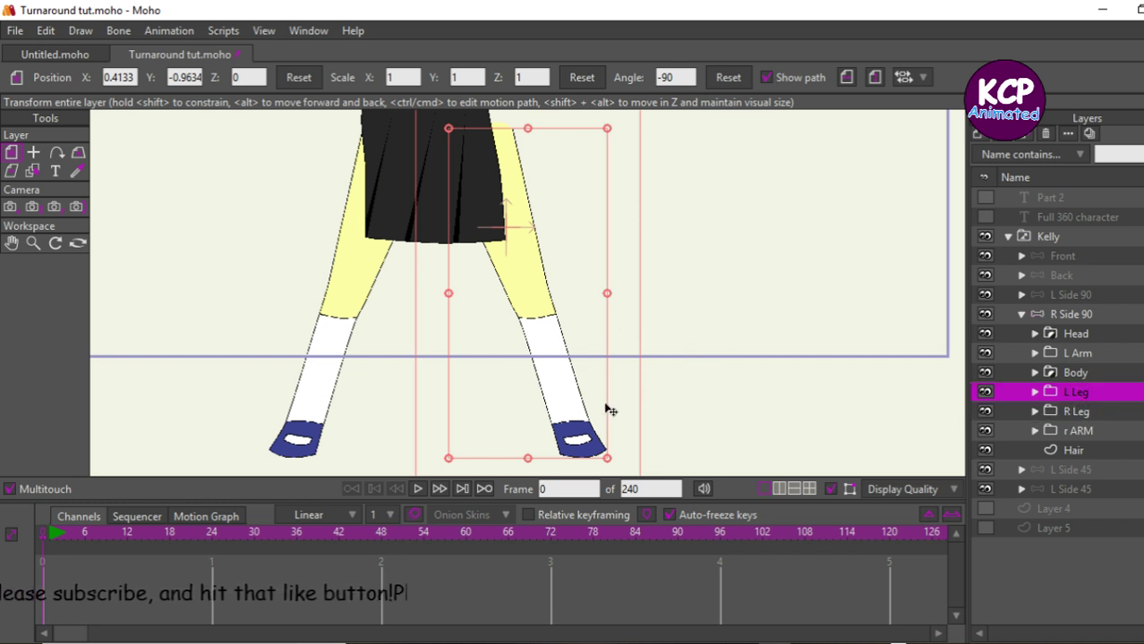
pyautogui.moveTo(577, 388); pyautogui.dragTo(524, 434)
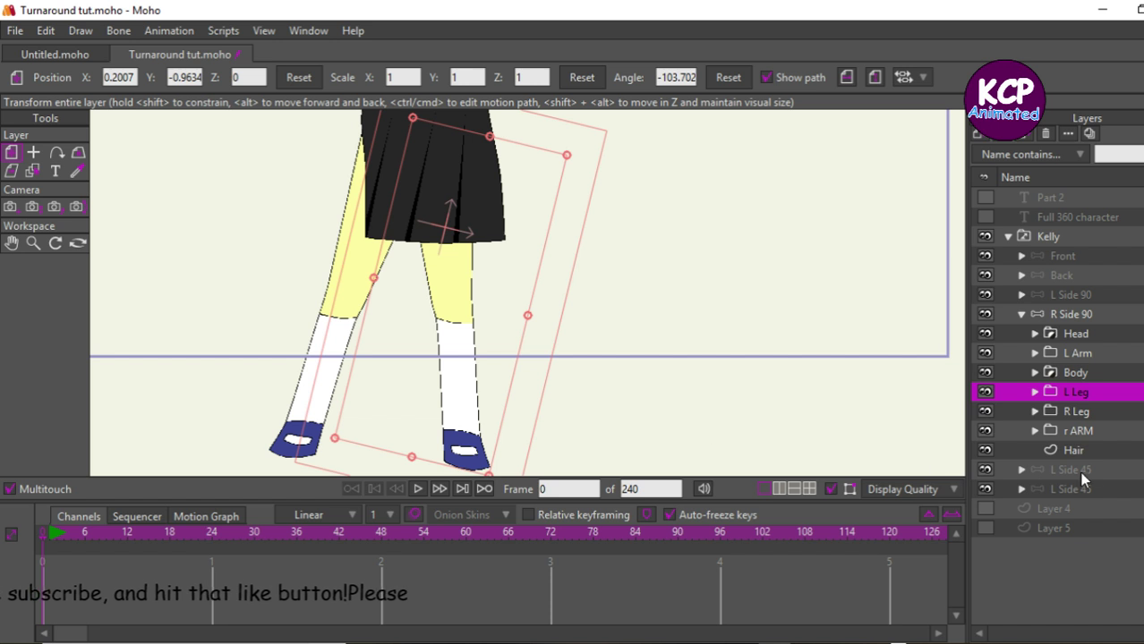
# Step: Move the R Leg layer behind L Leg to X 0.2374, Y -0.9603 and rotate it to -72.8417
pyautogui.click(1077, 413)
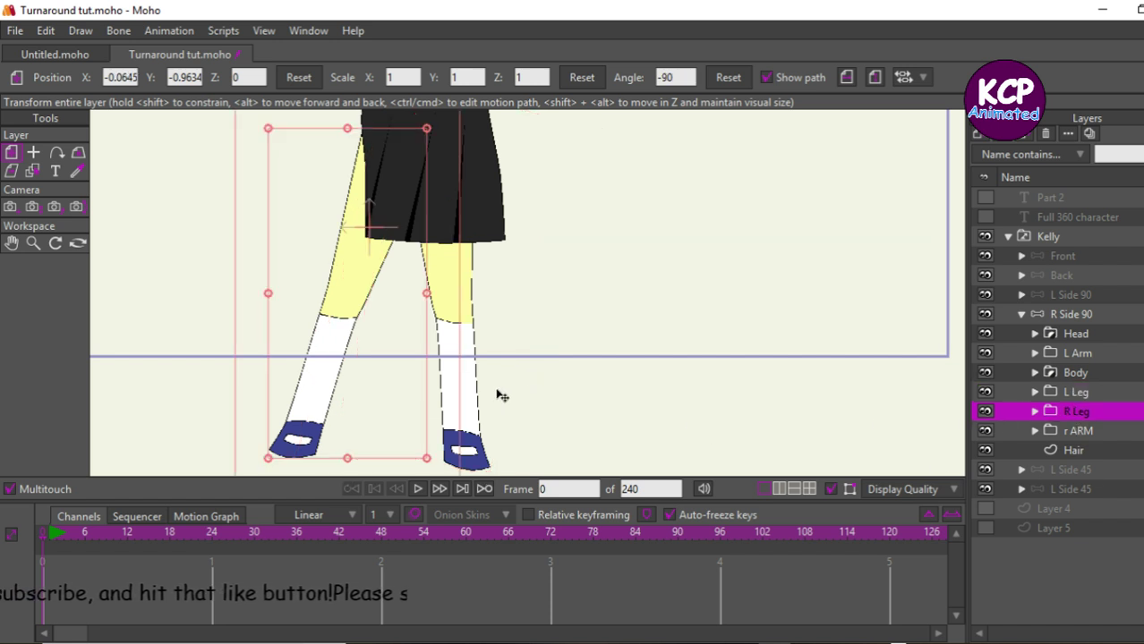
pyautogui.moveTo(401, 391); pyautogui.dragTo(466, 397)
pyautogui.moveTo(321, 452); pyautogui.dragTo(393, 472)
pyautogui.moveTo(242, 434); pyautogui.dragTo(266, 435)
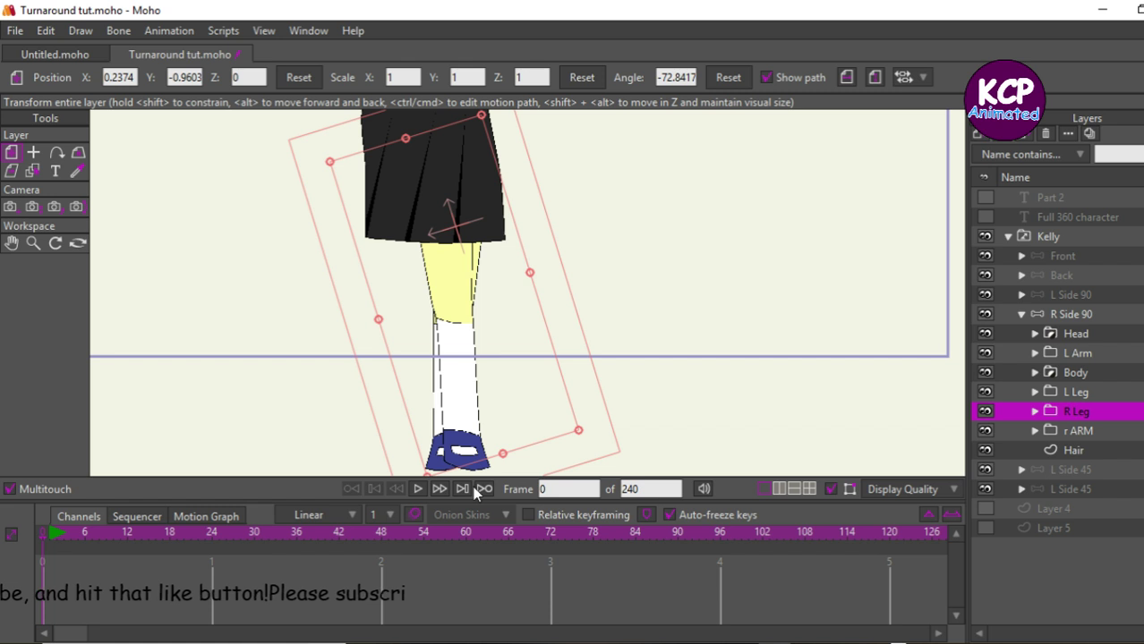
# Step: Hide L Leg and reshape the shoe in R Leg's Down Leg layer toward a side view, with the heel point at X -0.9269, Y 0.7417
pyautogui.click(1034, 411)
pyautogui.click(1089, 433)
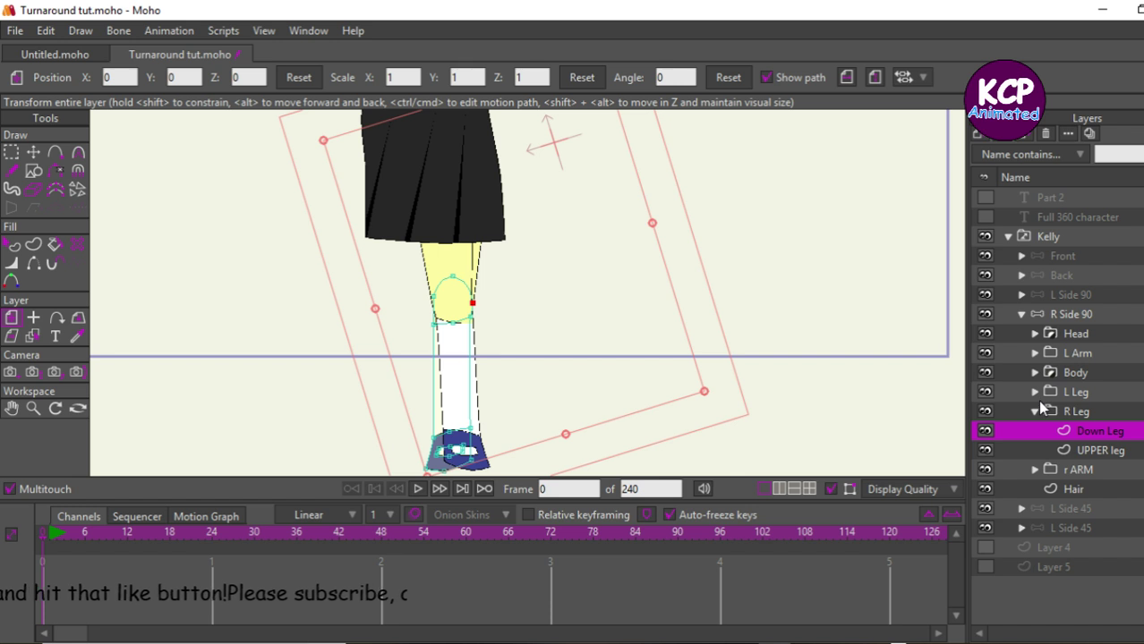
pyautogui.click(985, 392)
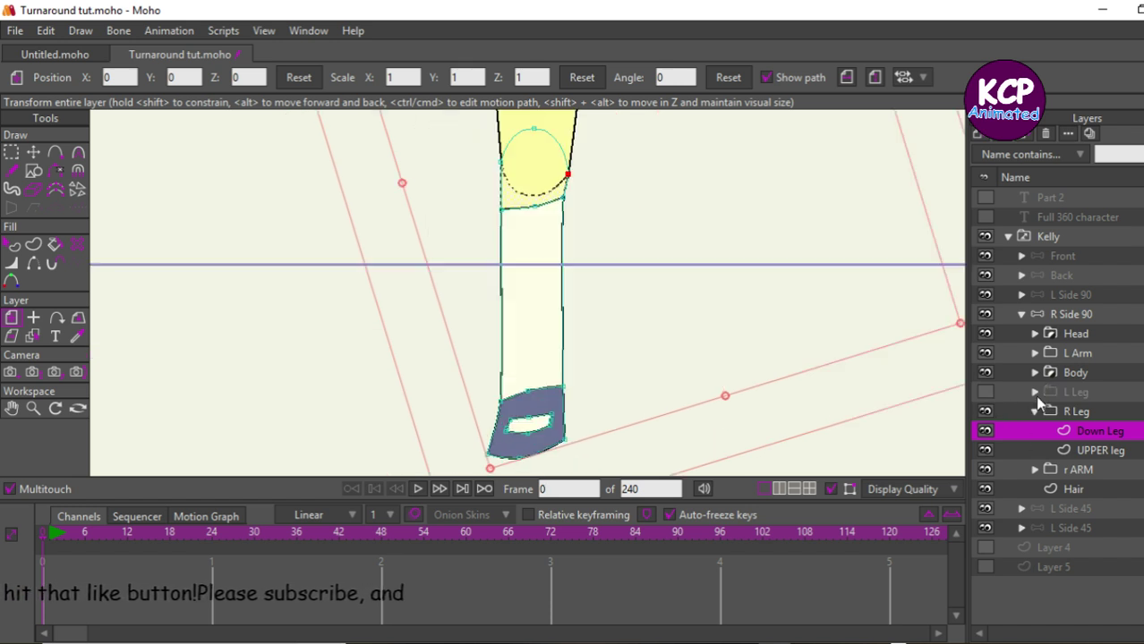
pyautogui.click(34, 153)
pyautogui.moveTo(562, 442)
pyautogui.mouseDown()
pyautogui.moveTo(584, 439)
pyautogui.moveTo(556, 453)
pyautogui.moveTo(566, 448)
pyautogui.mouseUp()
pyautogui.moveTo(488, 453); pyautogui.dragTo(526, 459)
pyautogui.moveTo(490, 397); pyautogui.dragTo(499, 435)
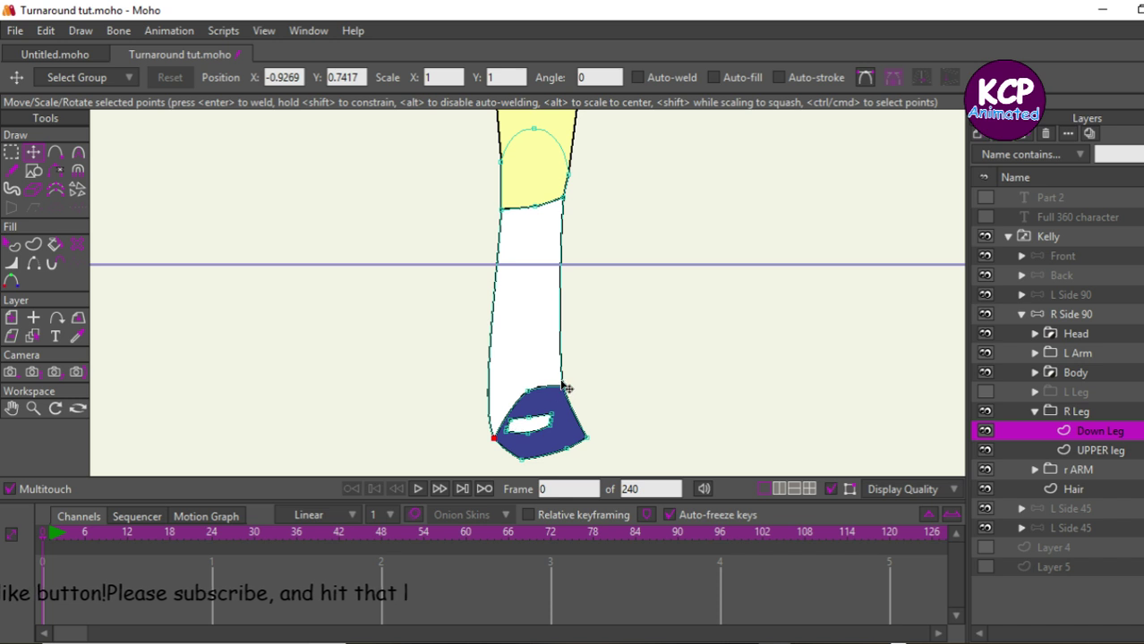
# Step: Pull the front ankle point of the Down Leg shape inward and extend the shoe's toe, with the sole point at X -0.9858, Y 0.6761
pyautogui.moveTo(566, 391); pyautogui.dragTo(559, 391)
pyautogui.moveTo(586, 438)
pyautogui.mouseDown()
pyautogui.moveTo(596, 444)
pyautogui.moveTo(589, 434)
pyautogui.moveTo(572, 454)
pyautogui.moveTo(589, 451)
pyautogui.mouseUp()
pyautogui.click(533, 456)
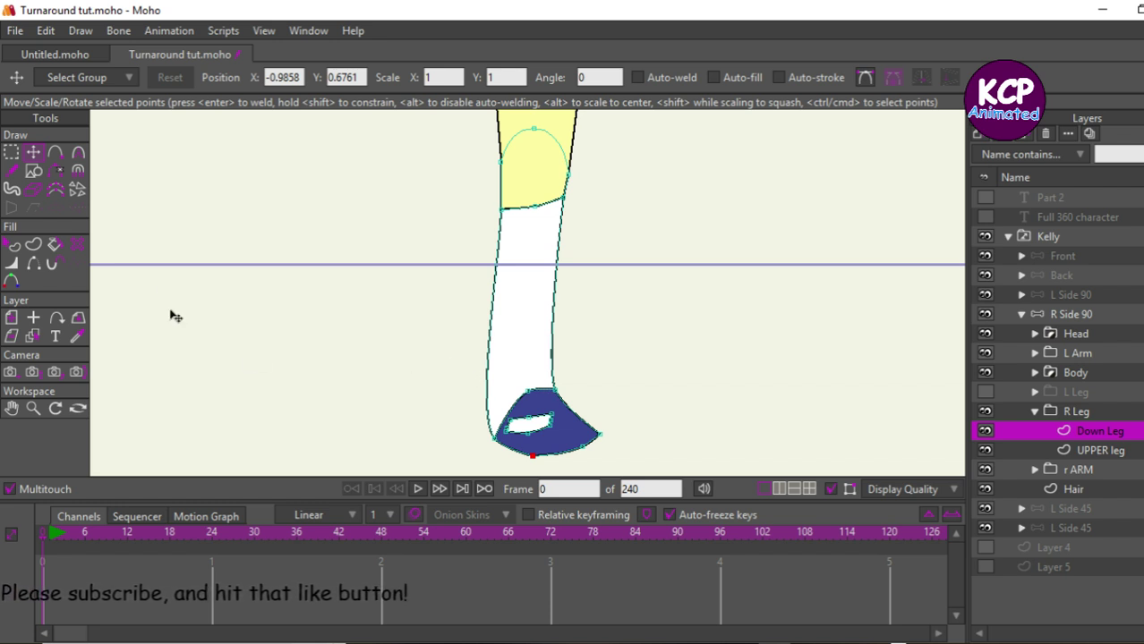
# Step: Select the white opening on the Down Leg shoe and move it forward to X -0.9173, Y 0.6435
pyautogui.click(11, 153)
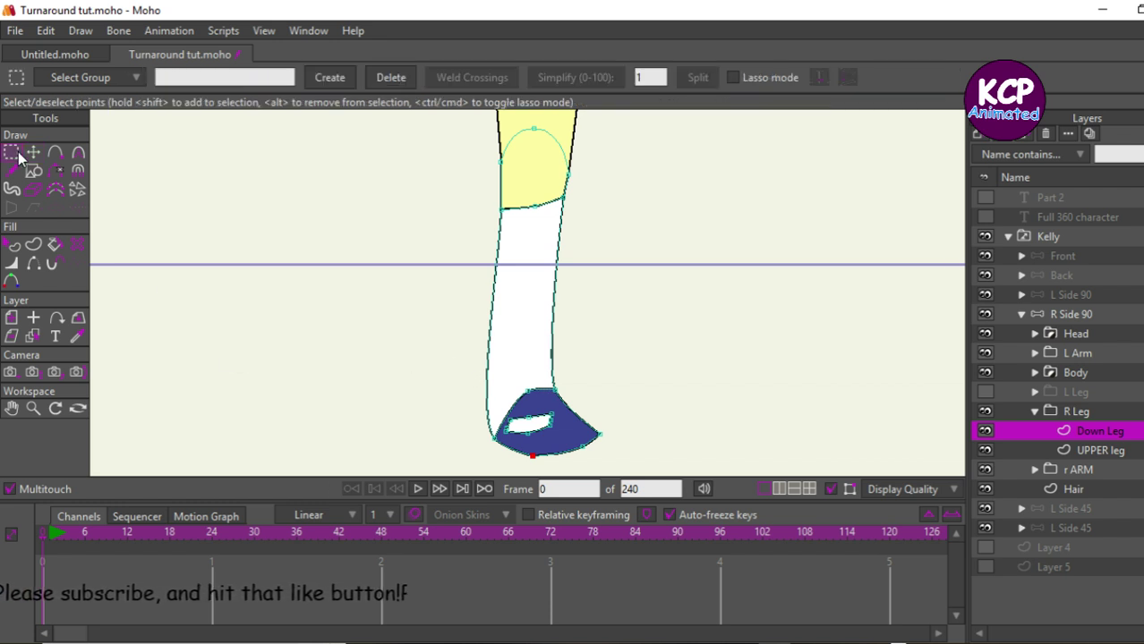
pyautogui.click(542, 436)
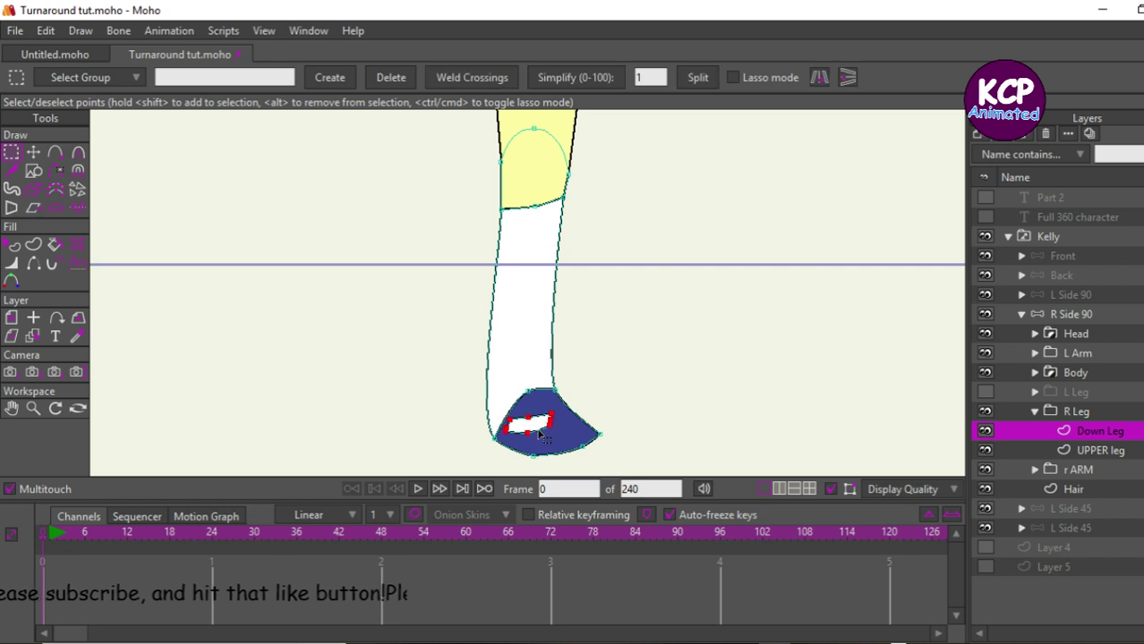
pyautogui.click(33, 158)
pyautogui.moveTo(288, 375); pyautogui.dragTo(318, 394)
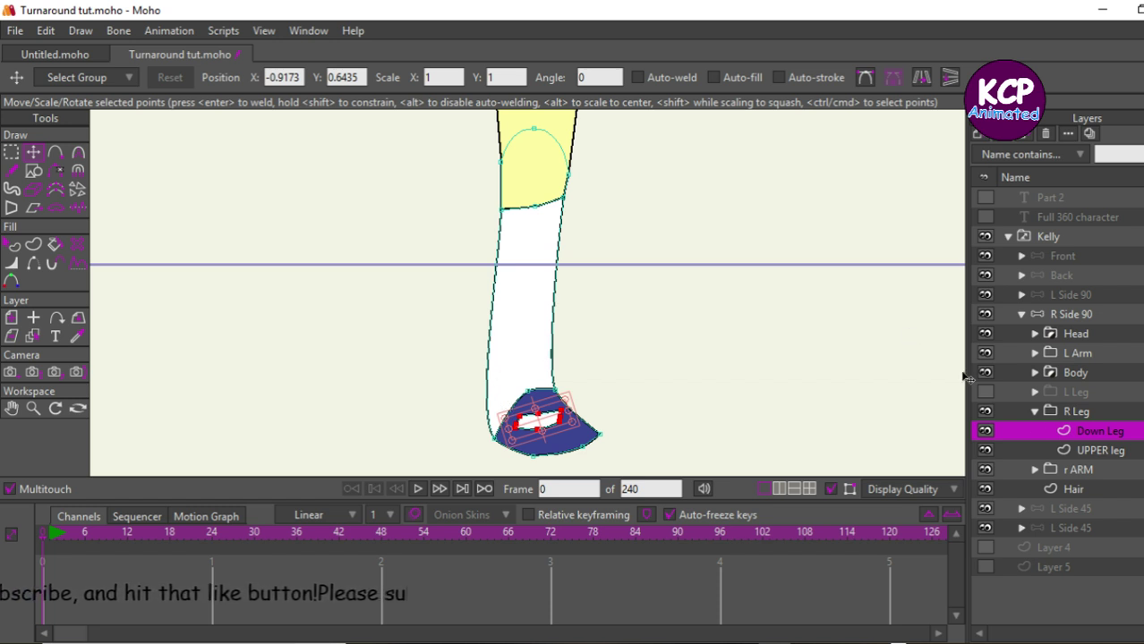
# Step: Hide R Leg, show L Leg, and extend the shoe toe in its Down Leg layer to X -0.9234, Y 0.8006
pyautogui.click(984, 412)
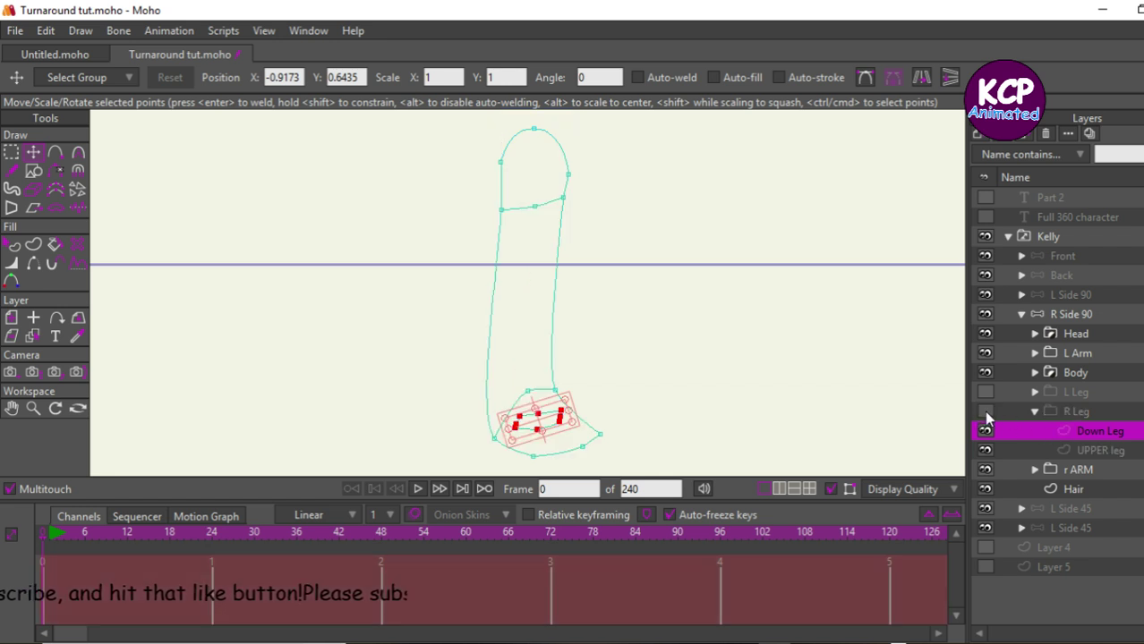
pyautogui.click(984, 392)
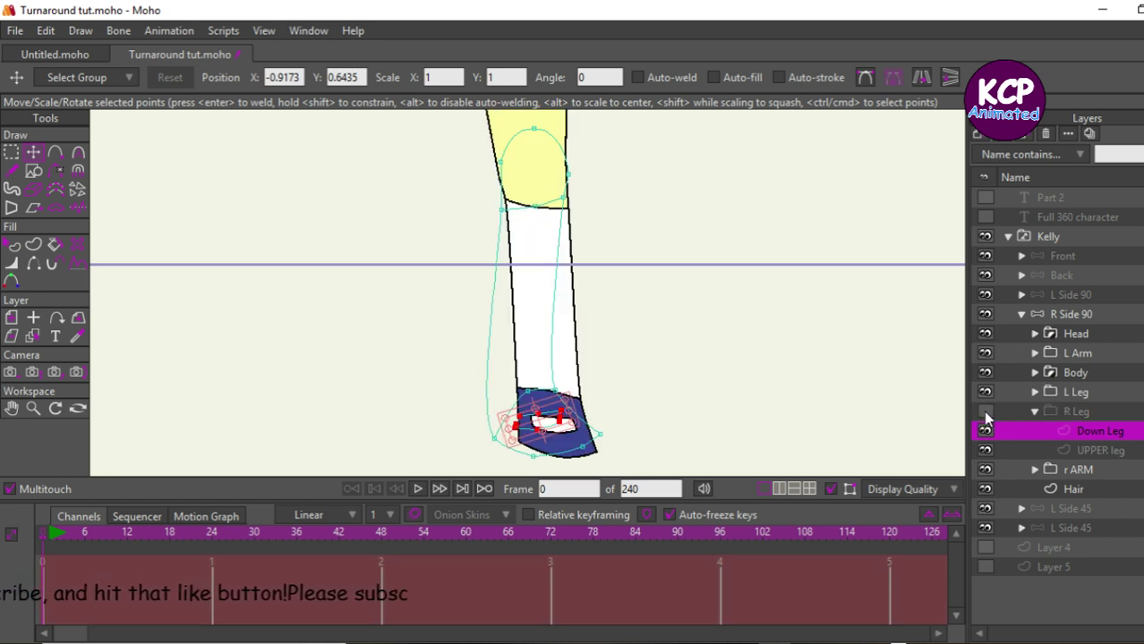
pyautogui.click(1052, 394)
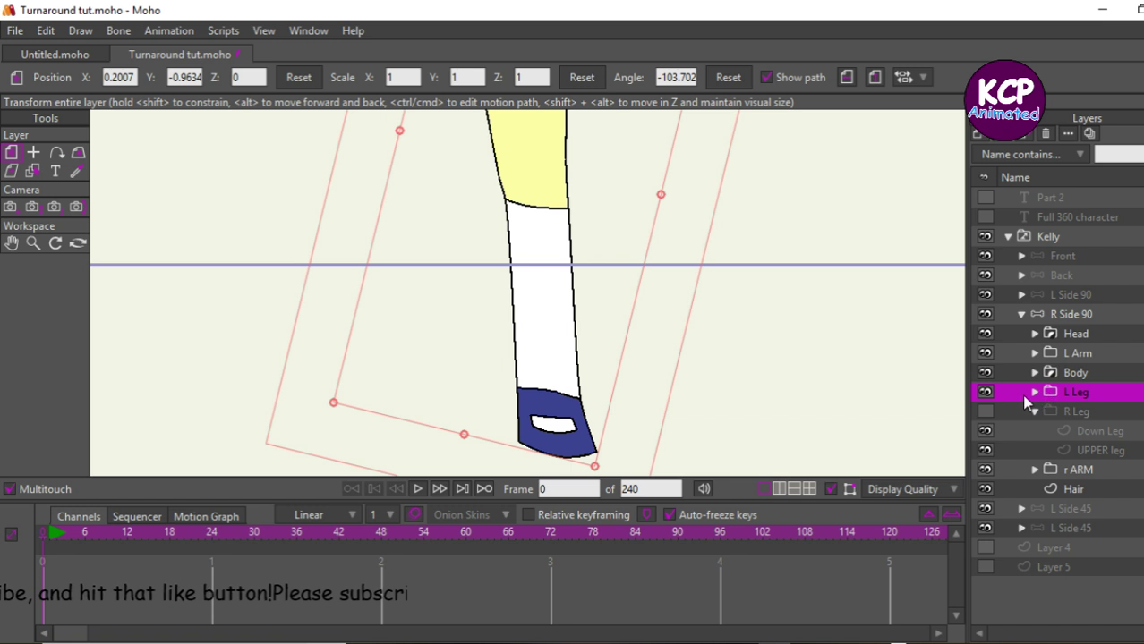
pyautogui.click(1034, 393)
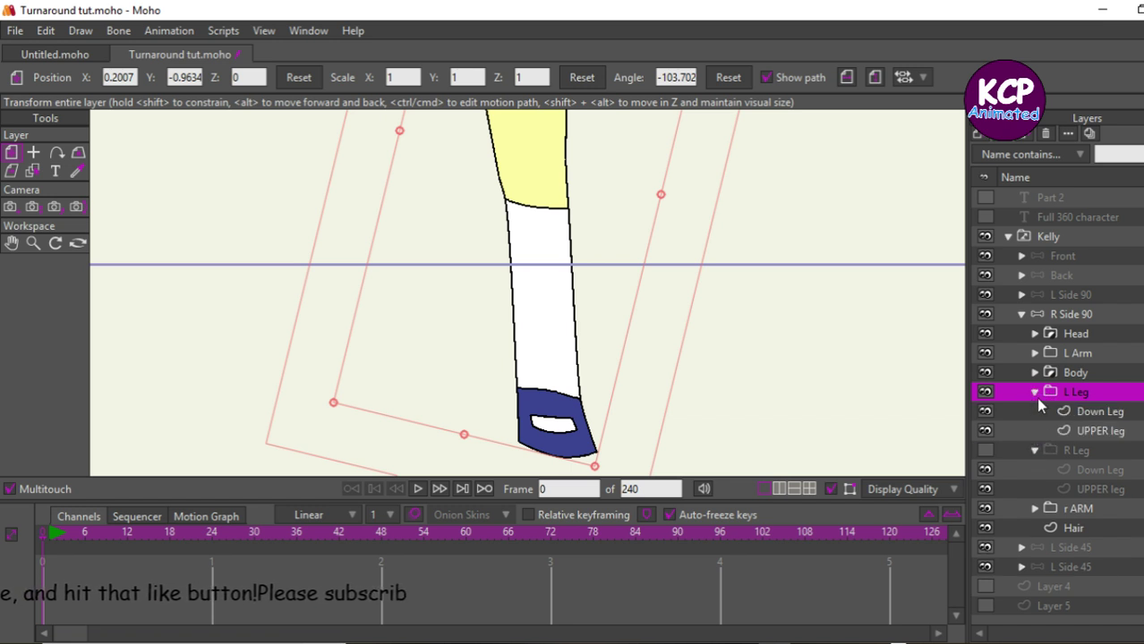
pyautogui.click(1073, 430)
pyautogui.click(1081, 411)
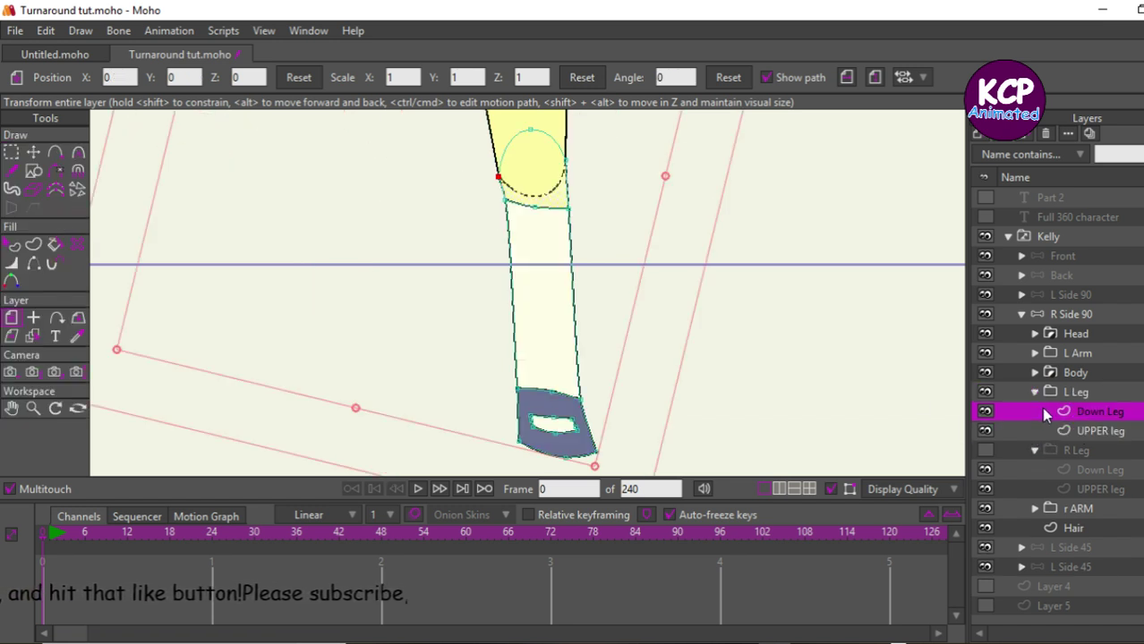
pyautogui.click(33, 154)
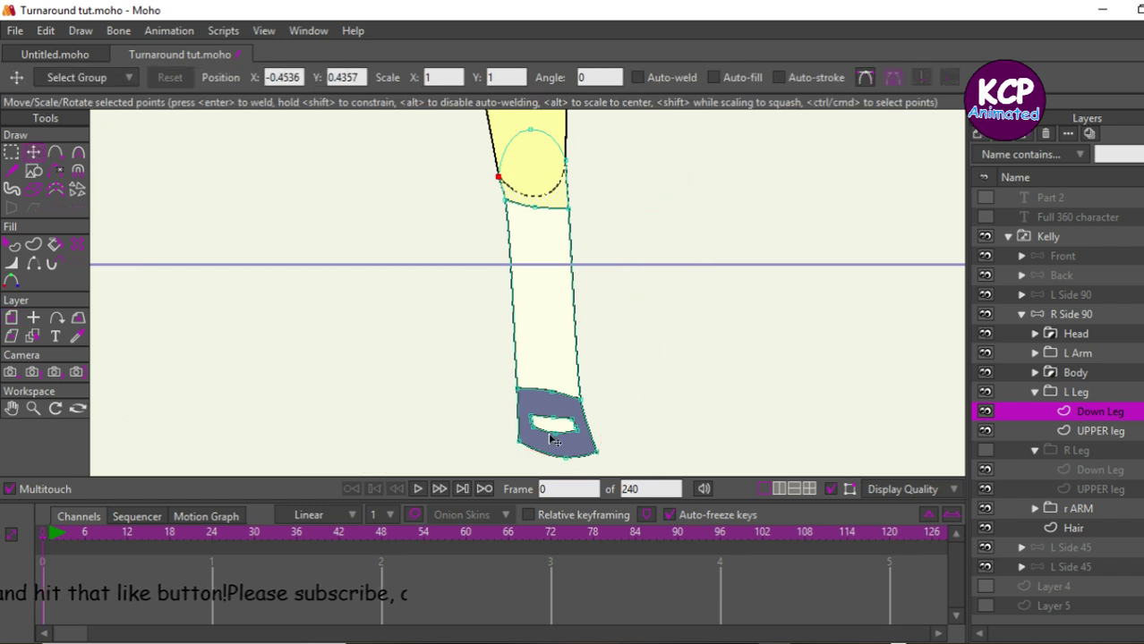
pyautogui.moveTo(599, 456); pyautogui.dragTo(616, 441)
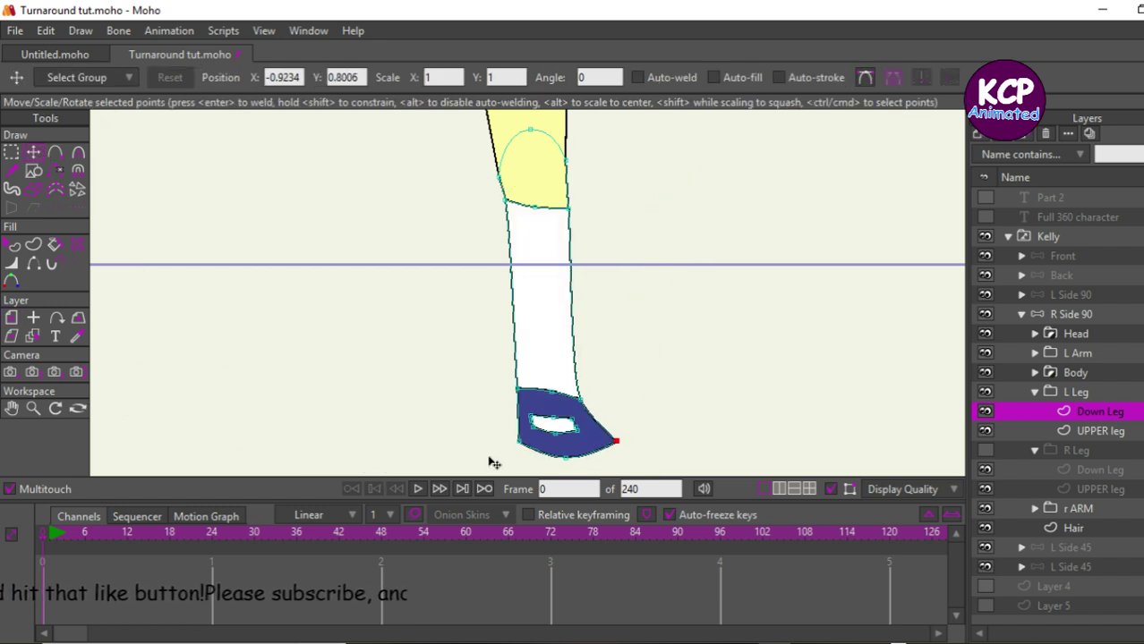
# Step: Reshape the sole of the L Leg shoe and pull its heel-side ankle point down to X -0.9491, Y 0.5799
pyautogui.click(594, 455)
pyautogui.moveTo(527, 450); pyautogui.dragTo(549, 455)
pyautogui.click(517, 394)
pyautogui.moveTo(517, 394); pyautogui.dragTo(511, 433)
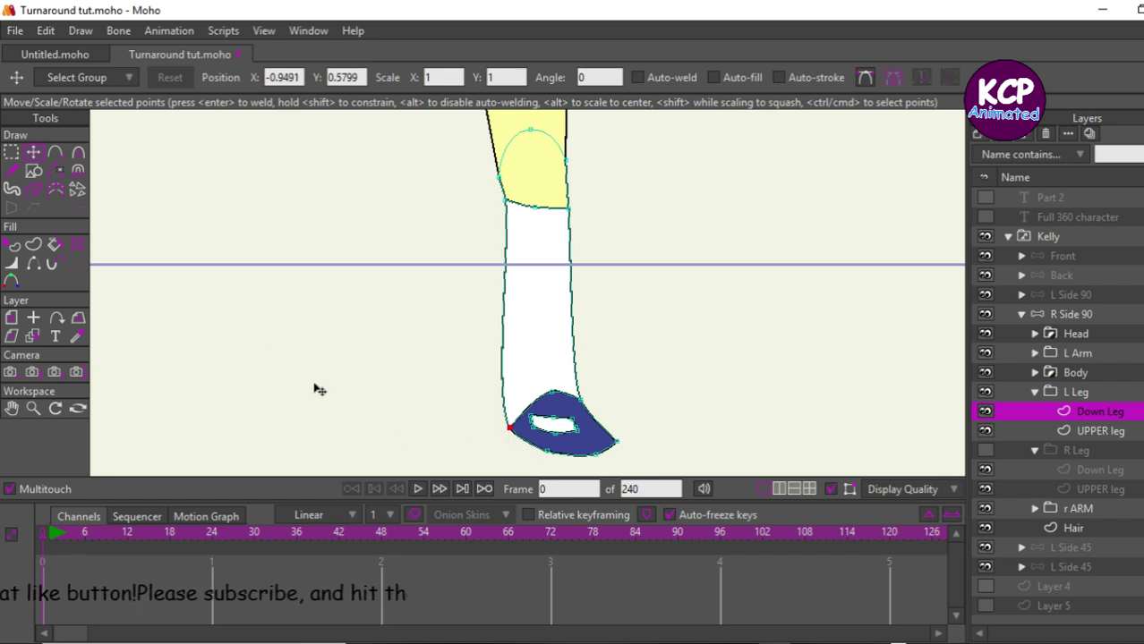
# Step: Select the white opening on the L Leg shoe and move it toward the toe to X -0.9221, Y 0.7018
pyautogui.doubleClick(573, 439)
pyautogui.moveTo(569, 439); pyautogui.dragTo(567, 437)
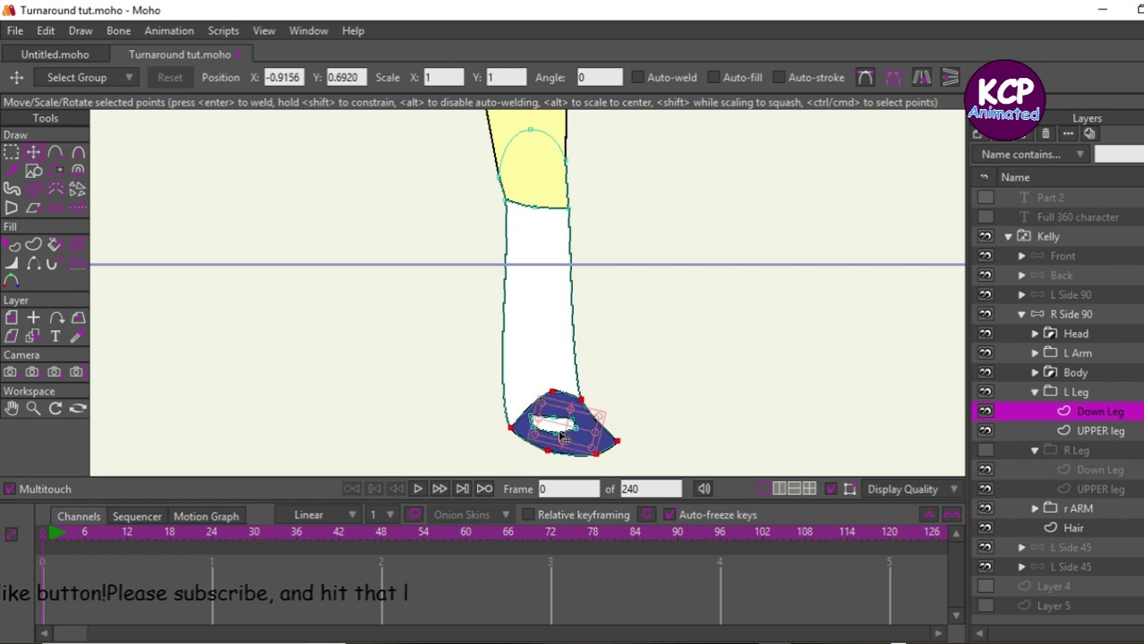
pyautogui.click(474, 399)
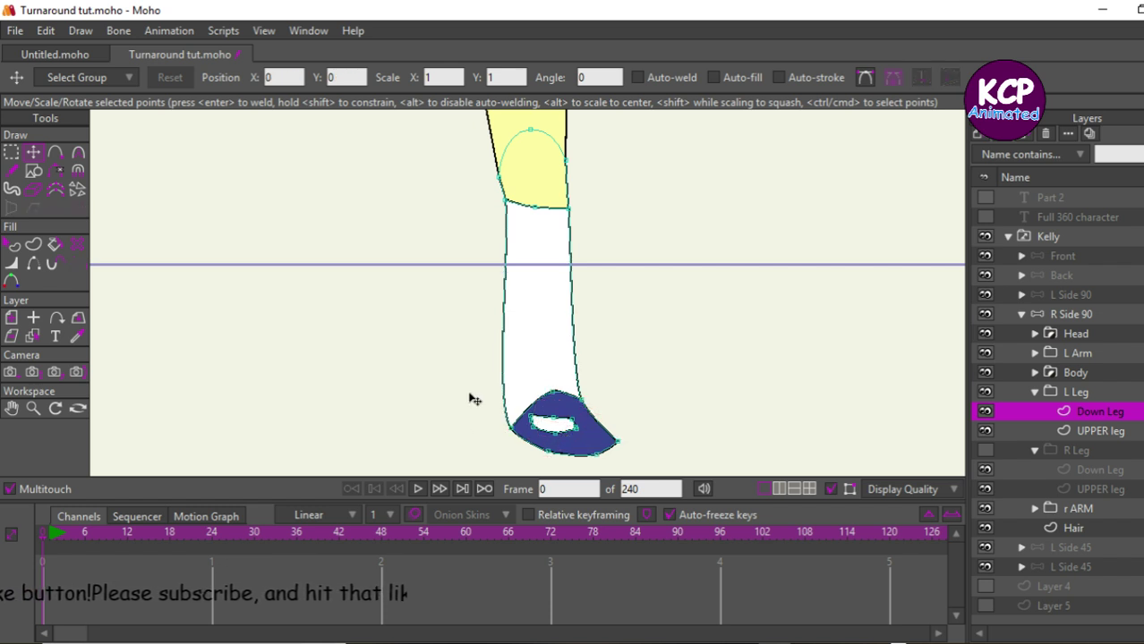
pyautogui.click(548, 419)
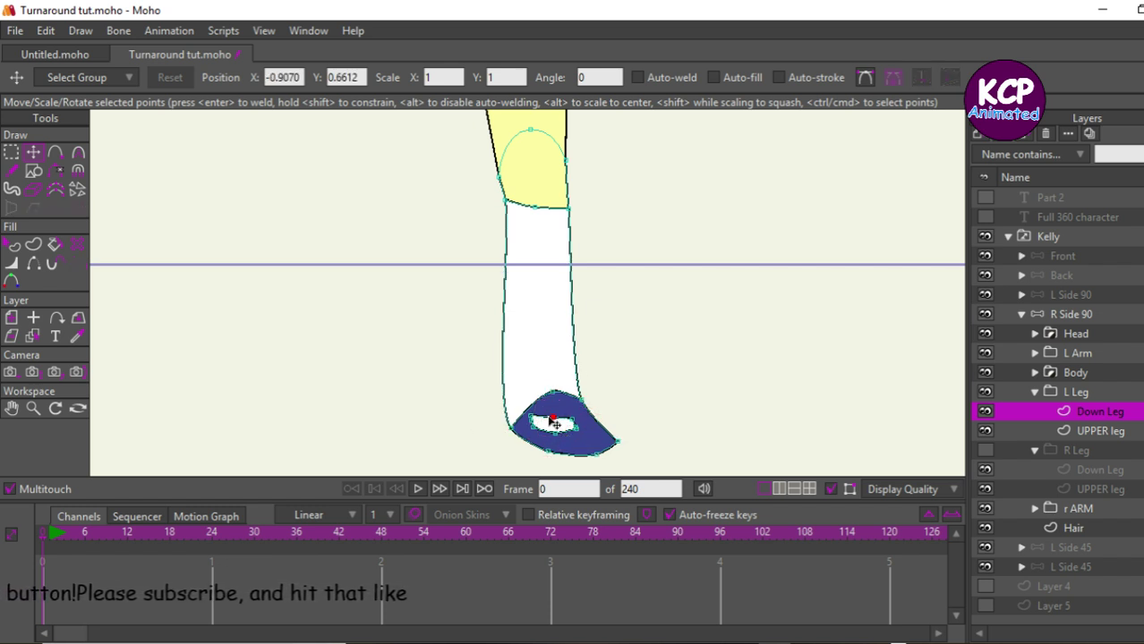
pyautogui.moveTo(550, 419); pyautogui.dragTo(467, 454)
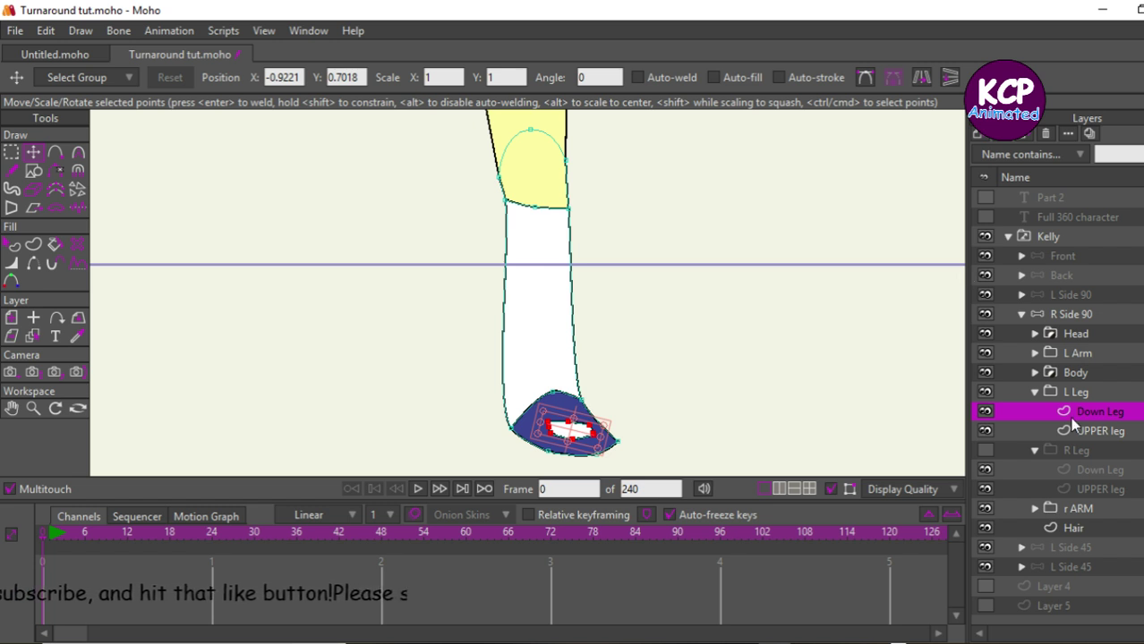
# Step: Make R Leg visible again and check the whole R Side 90 character
pyautogui.click(1074, 394)
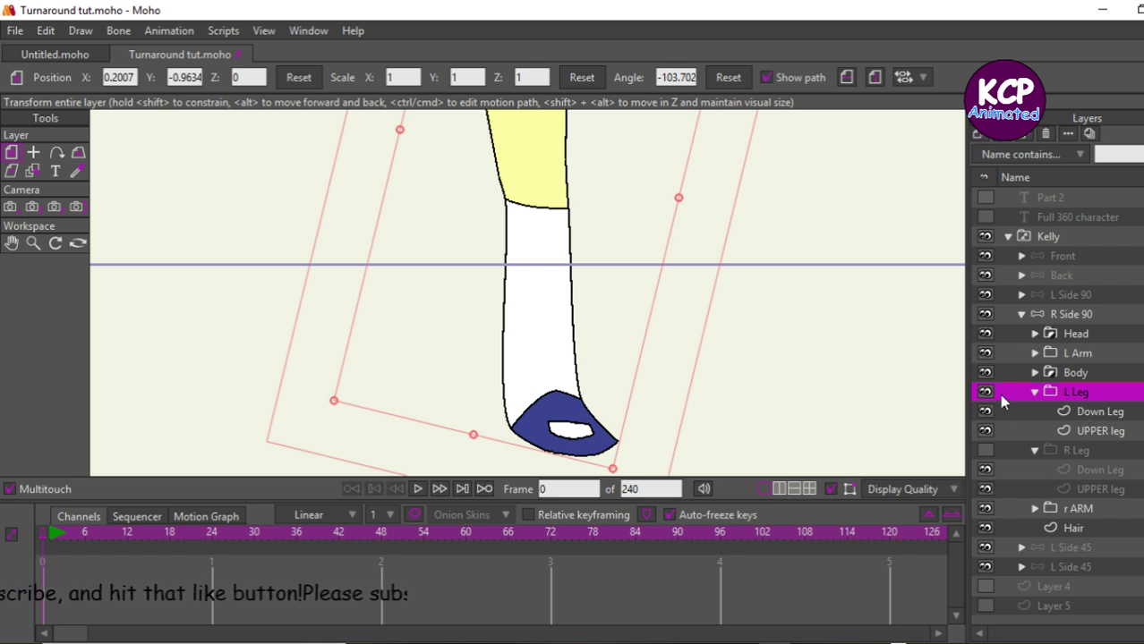
pyautogui.click(1035, 392)
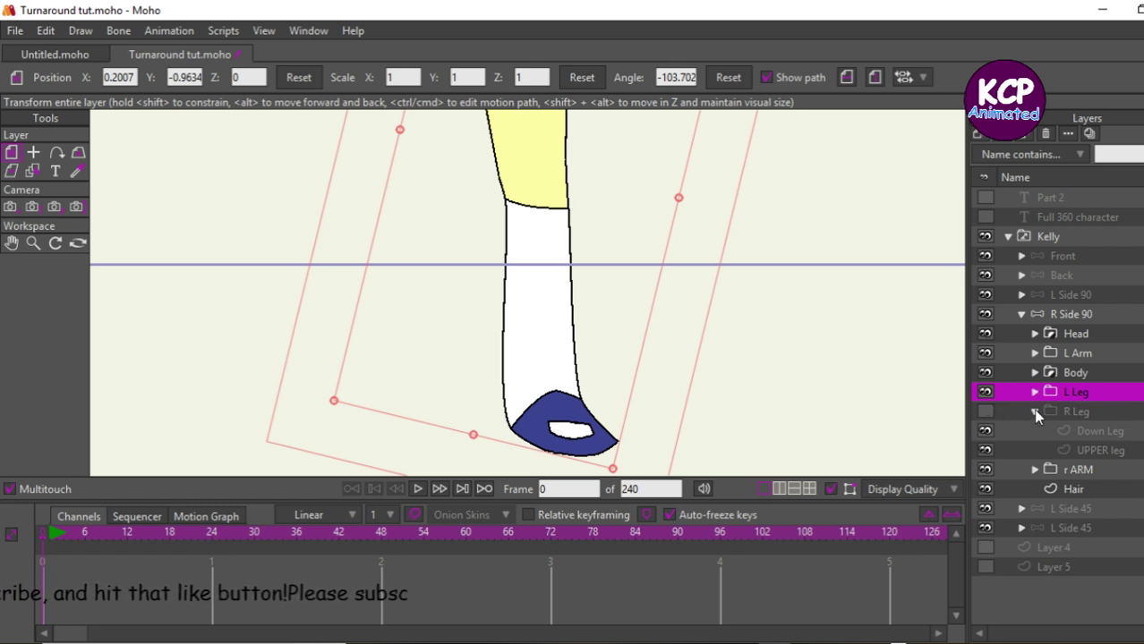
pyautogui.click(987, 413)
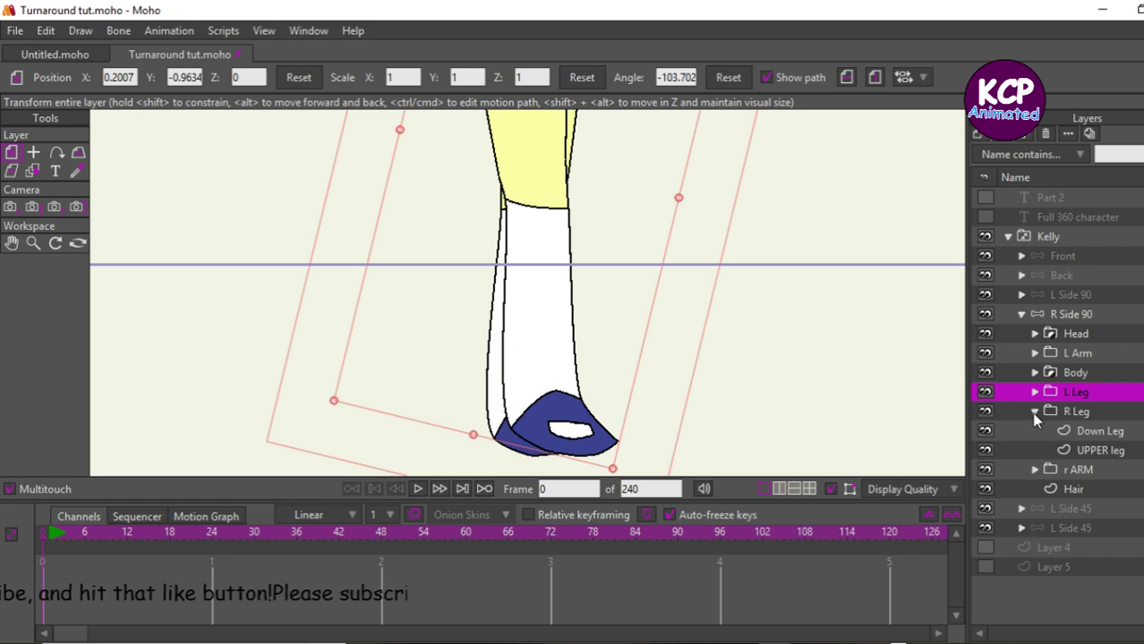
pyautogui.click(1078, 316)
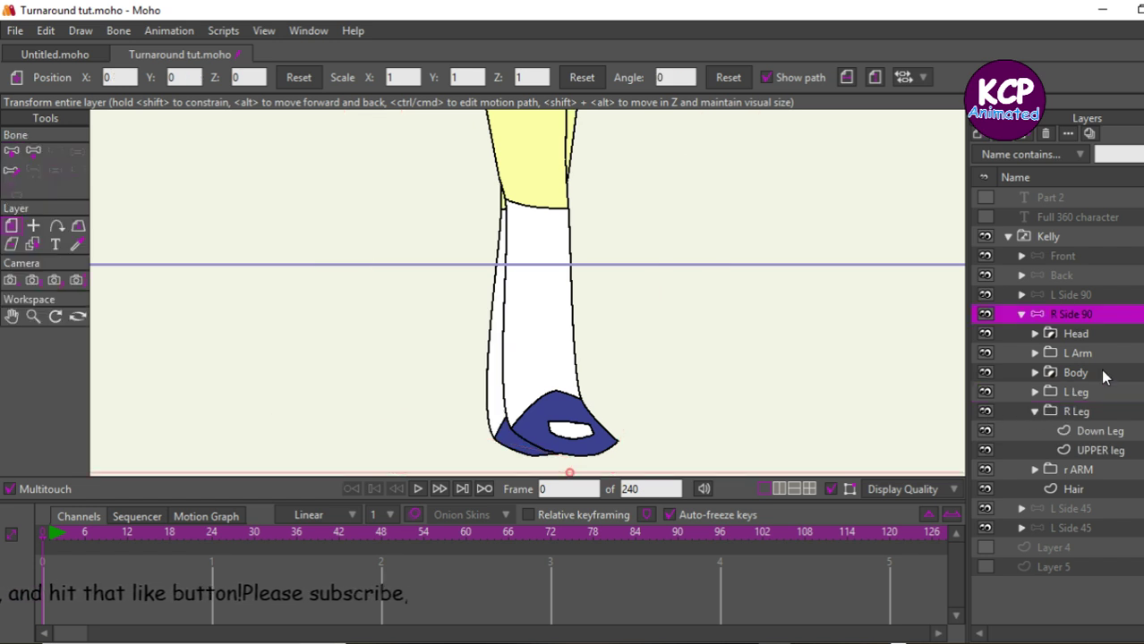
pyautogui.hotkey('ctrl', 'r')
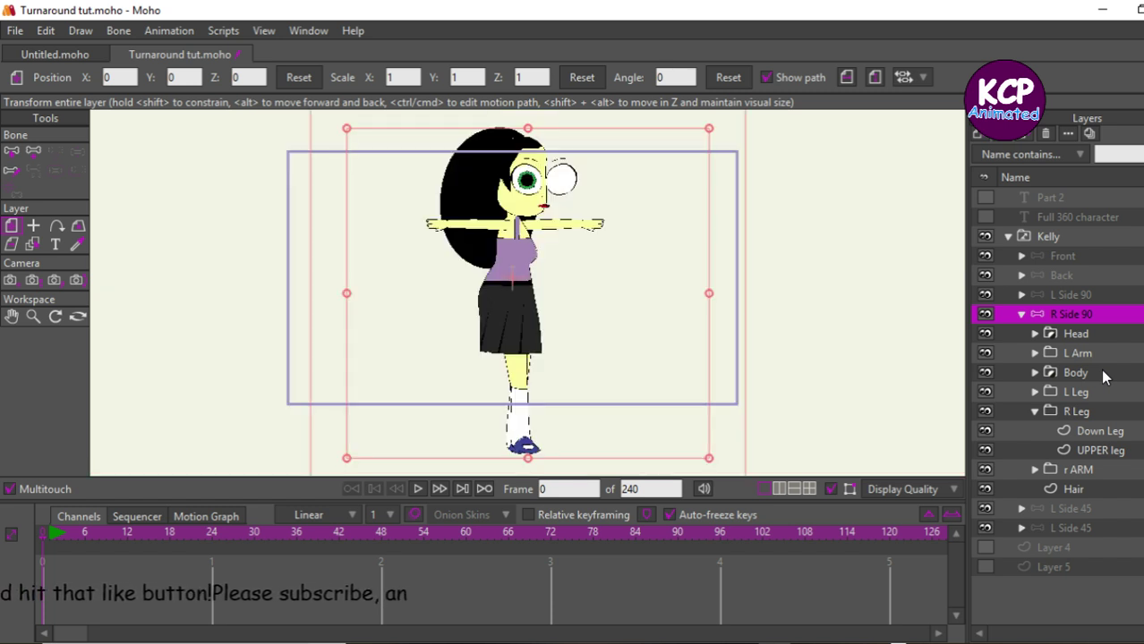
# Step: Set the Kelly switch layer's active child to the last L Side 45 and preview it in a render
pyautogui.click(1038, 237)
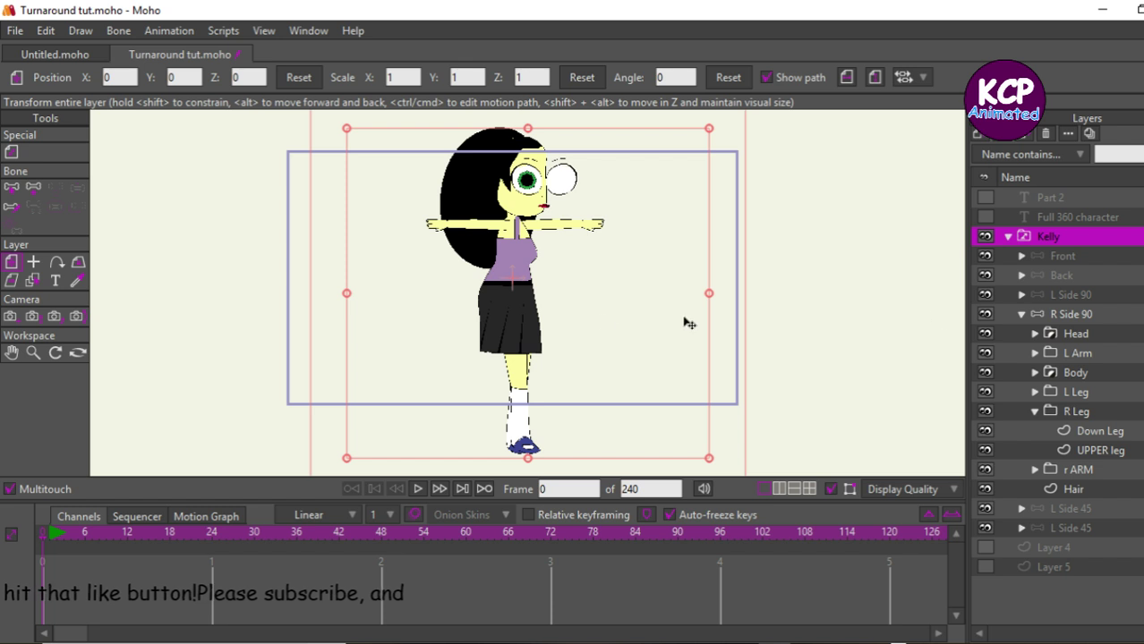
pyautogui.click(12, 153)
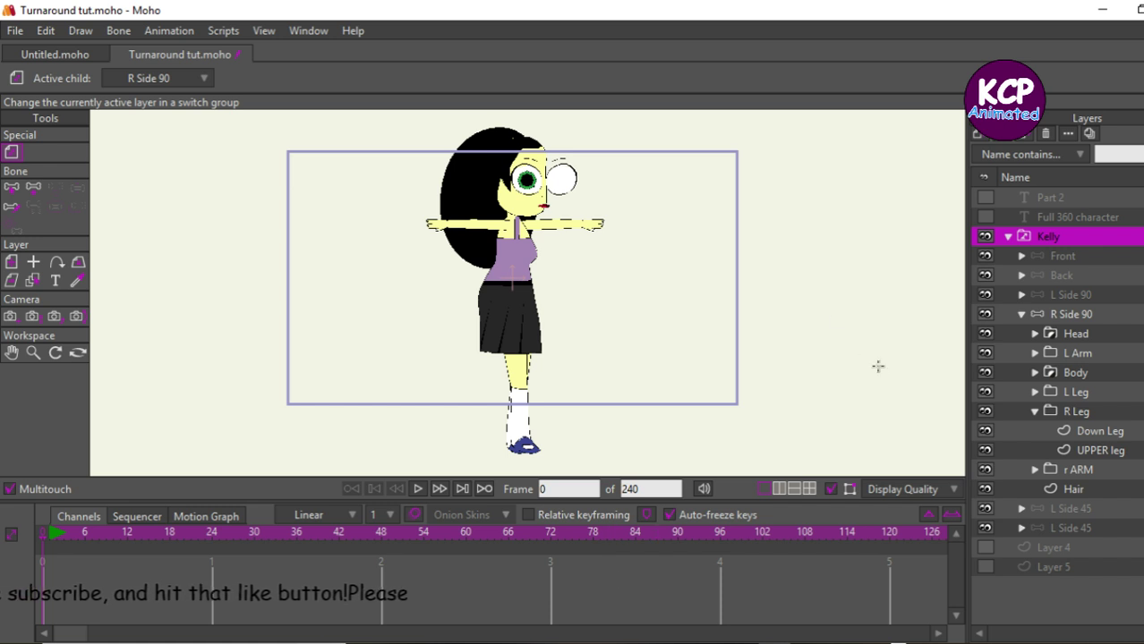
pyautogui.click(1021, 314)
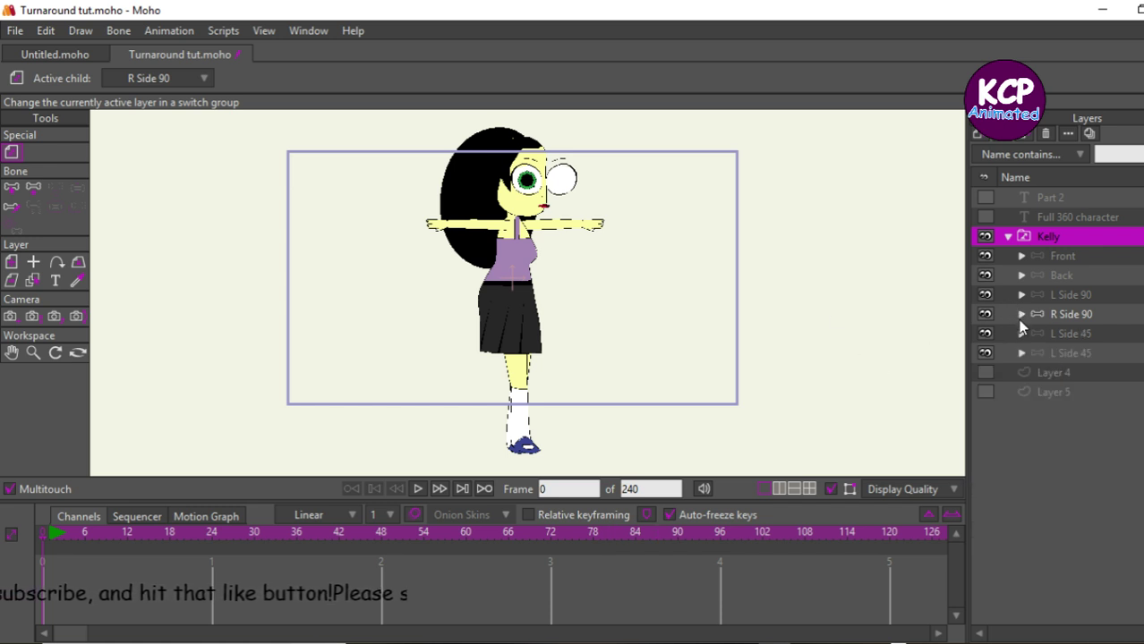
pyautogui.click(203, 77)
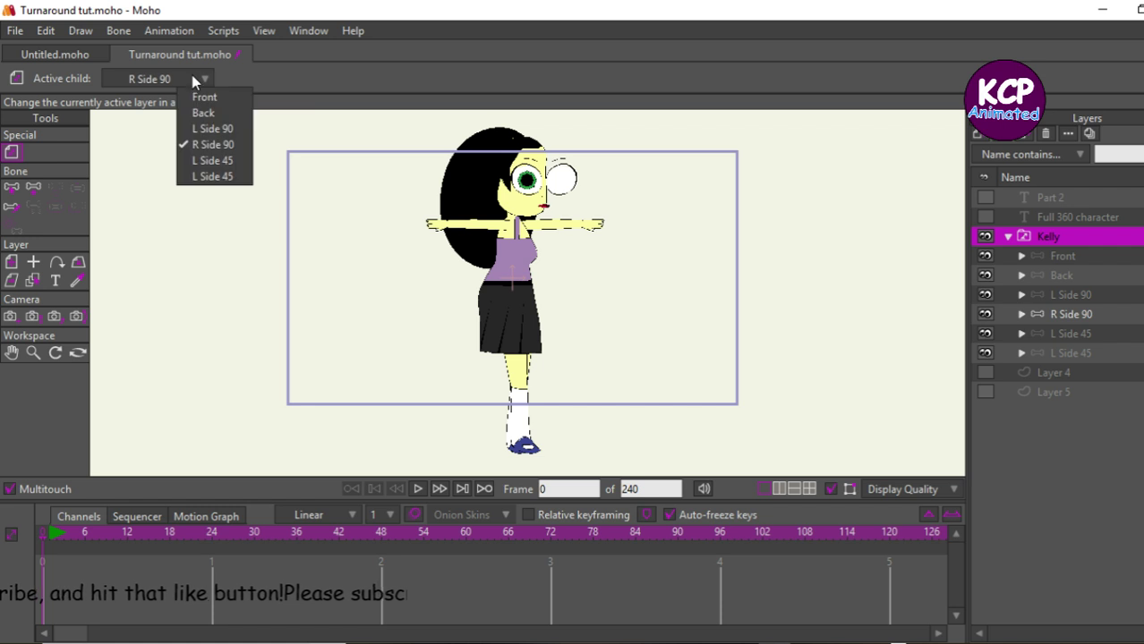
pyautogui.click(213, 161)
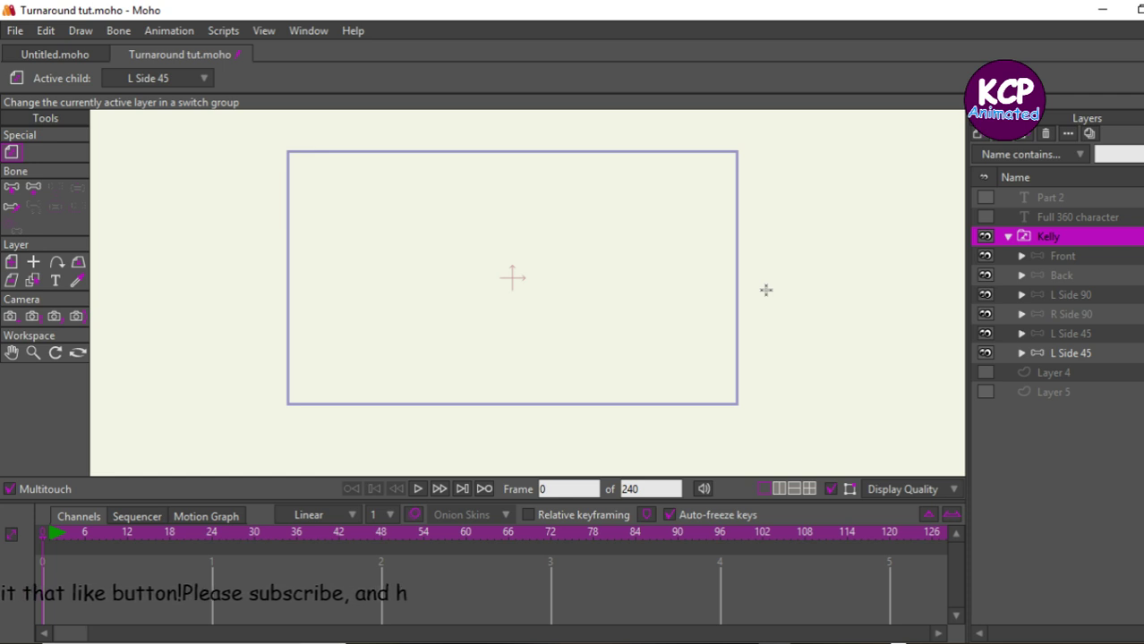
pyautogui.hotkey('ctrl', 'r')
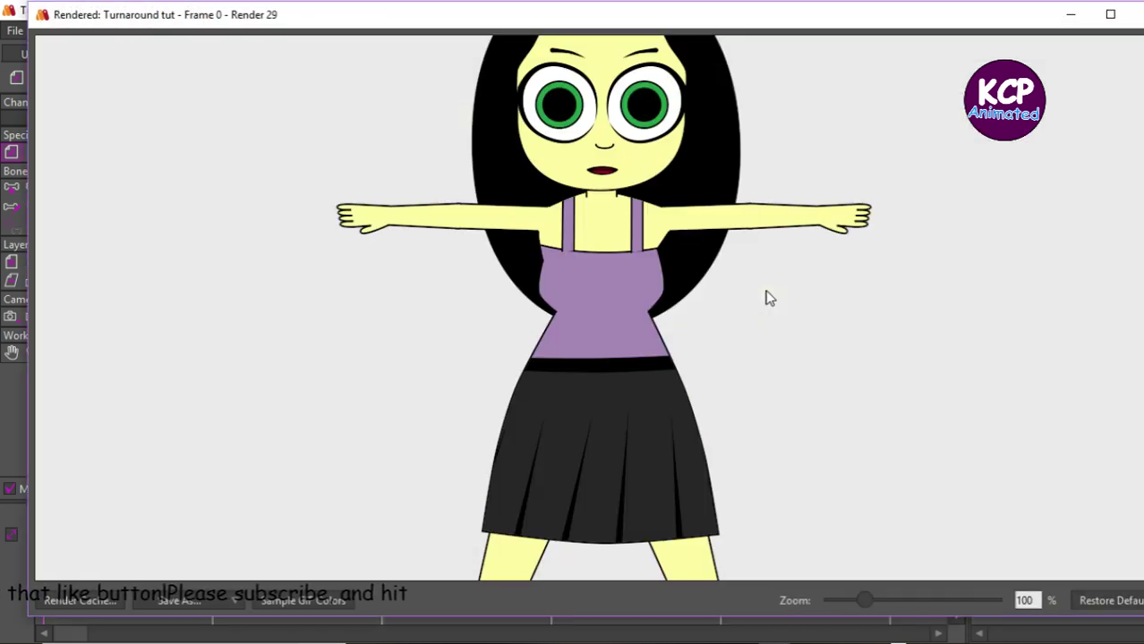
pyautogui.click(1137, 13)
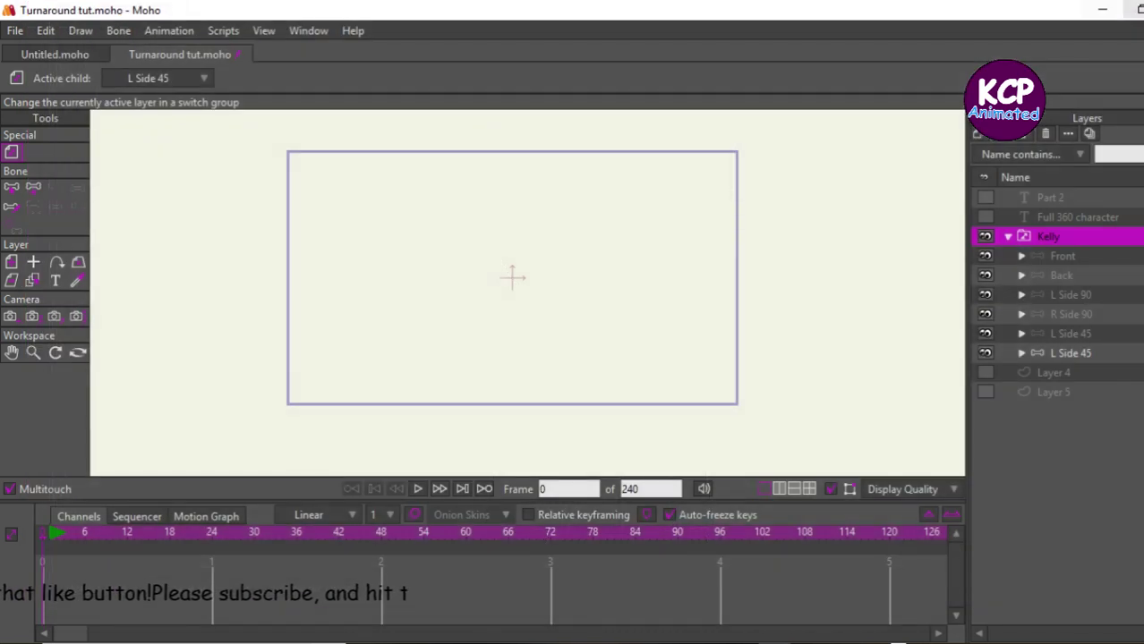
pyautogui.click(1018, 351)
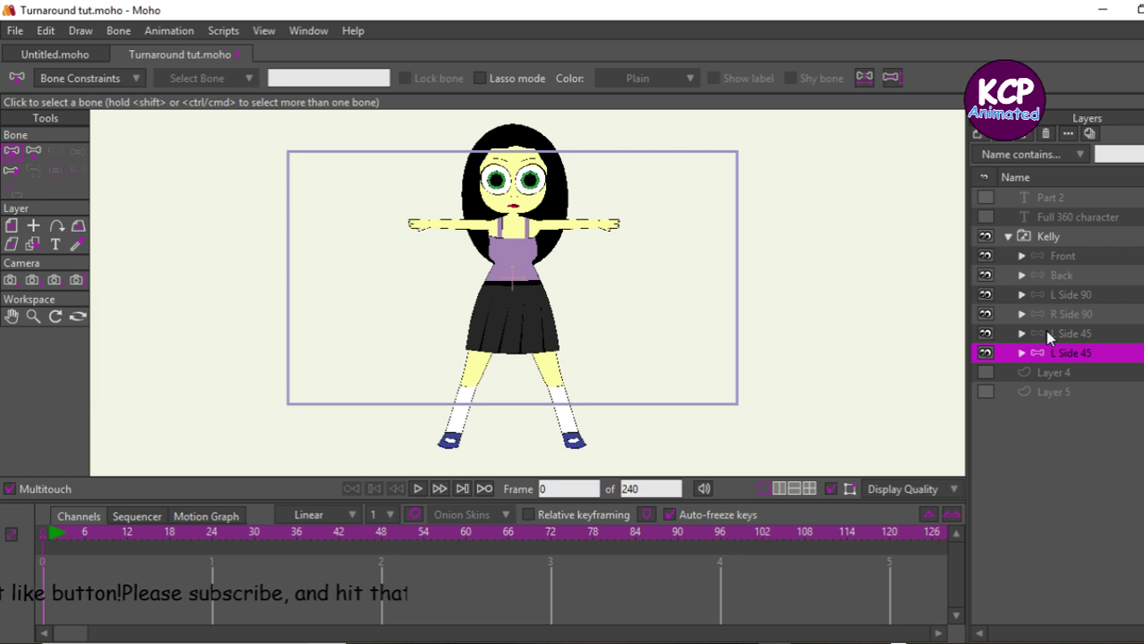
# Step: Rename the upper L Side 45 layer to R Side 45
pyautogui.doubleClick(1045, 331)
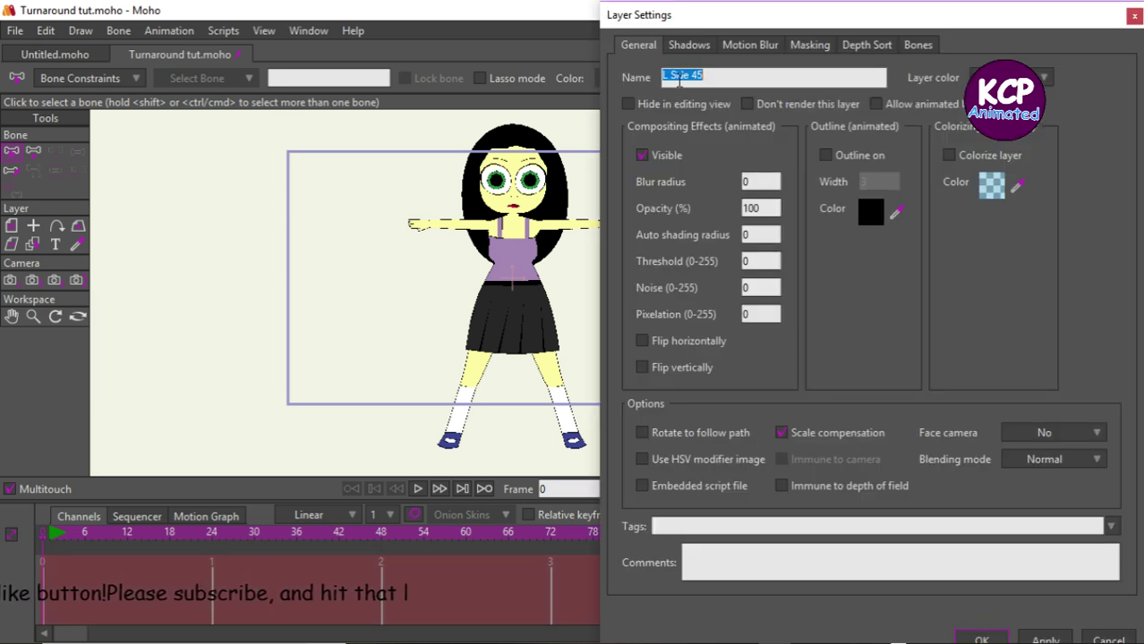
pyautogui.click(664, 77)
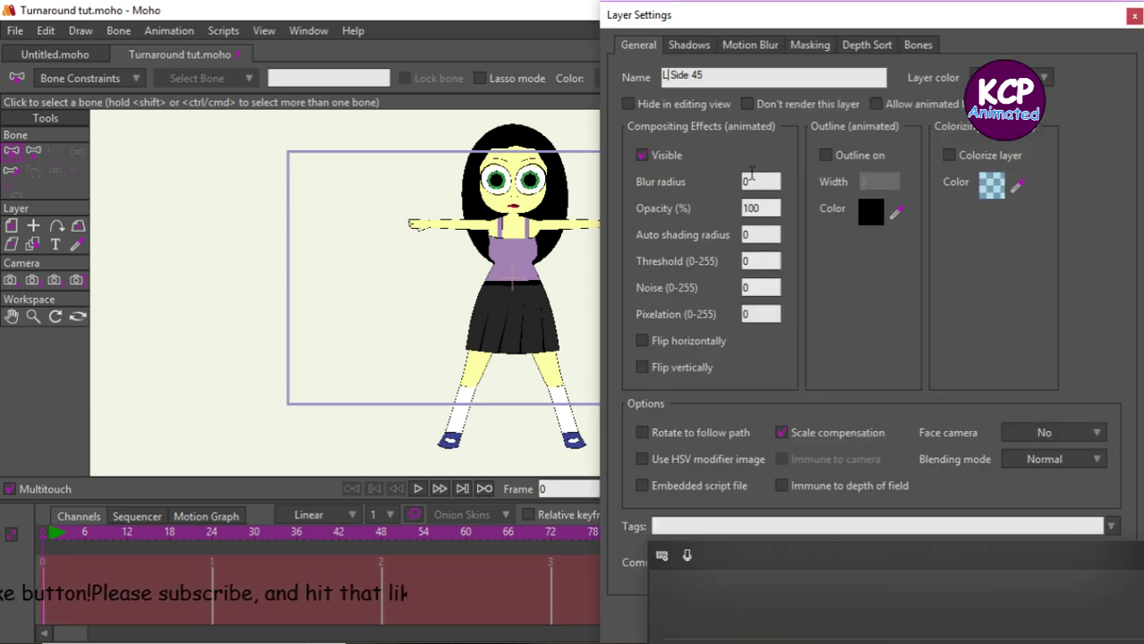
pyautogui.press('Delete')
pyautogui.write('R')
pyautogui.press('Return')
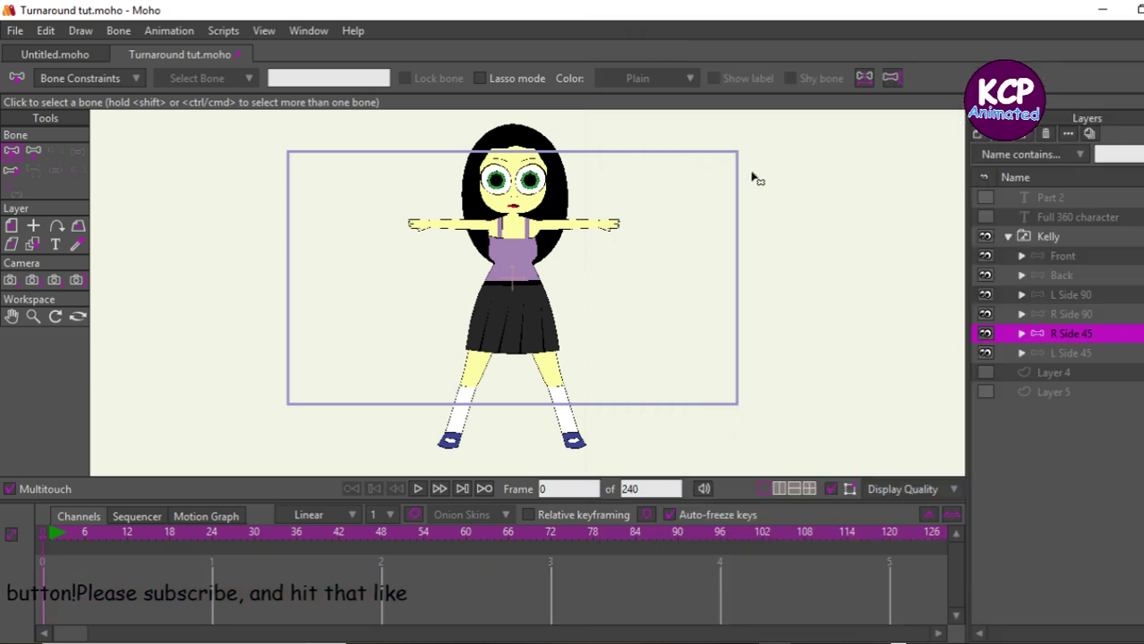
# Step: Delete the R Side 45 and L Side 45 layers from the Kelly switch group
pyautogui.click(1090, 242)
pyautogui.click(1079, 334)
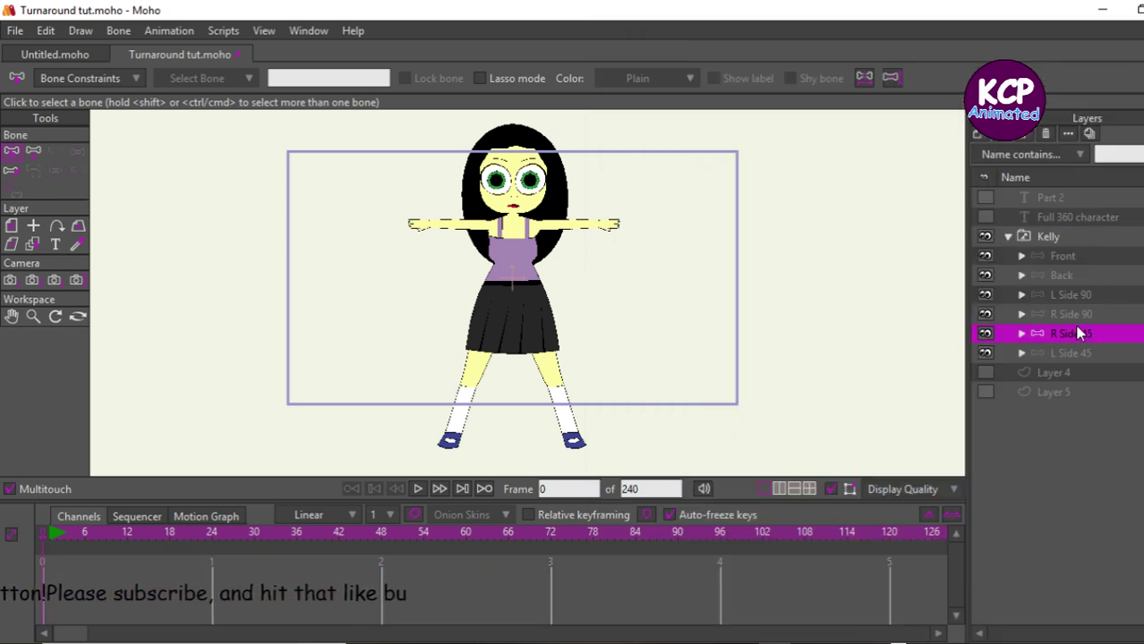
pyautogui.click(1018, 334)
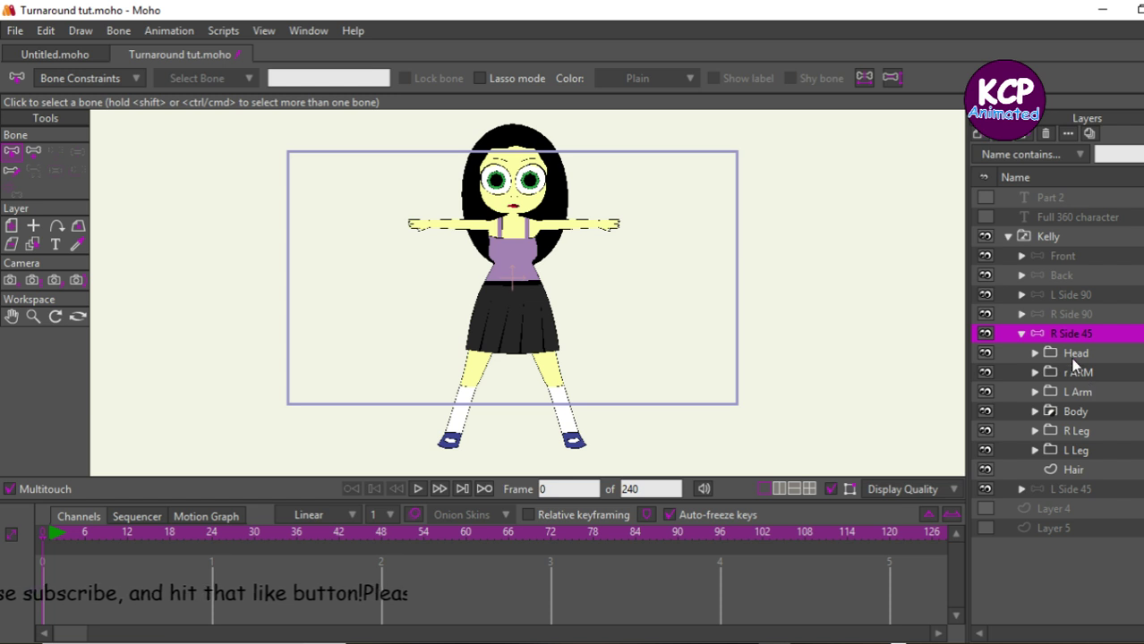
pyautogui.click(1020, 334)
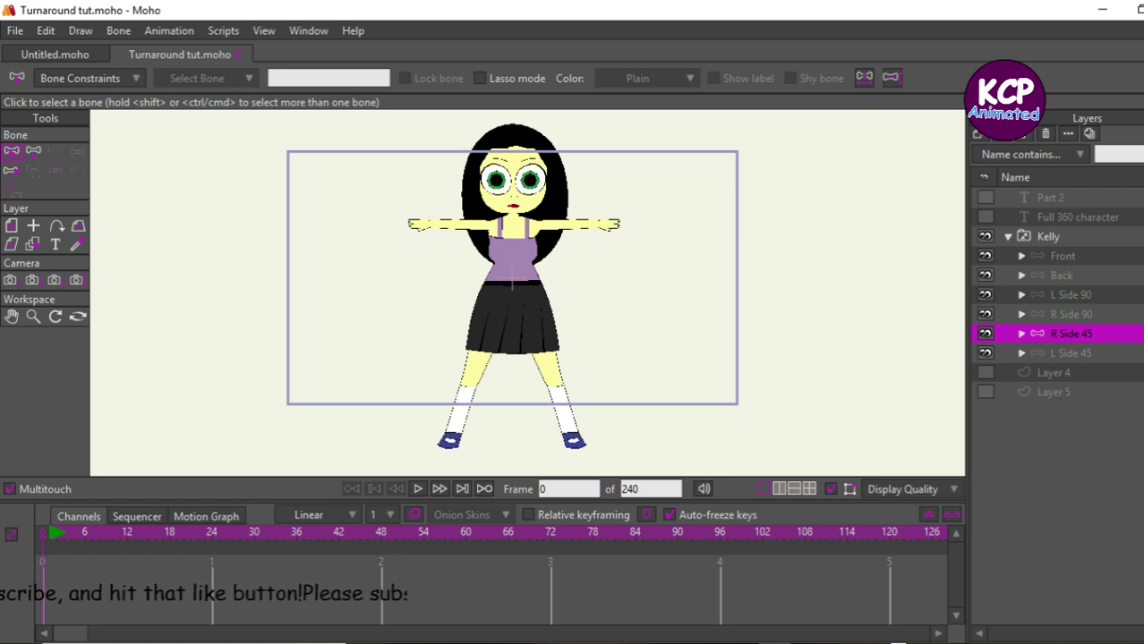
pyautogui.click(1044, 134)
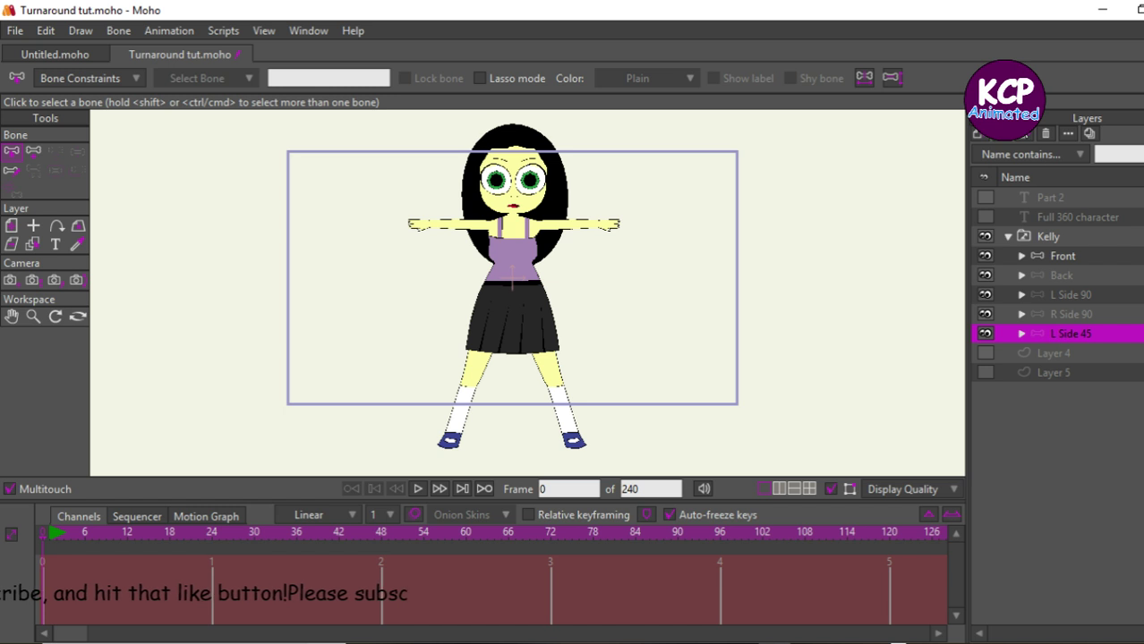
pyautogui.click(1045, 132)
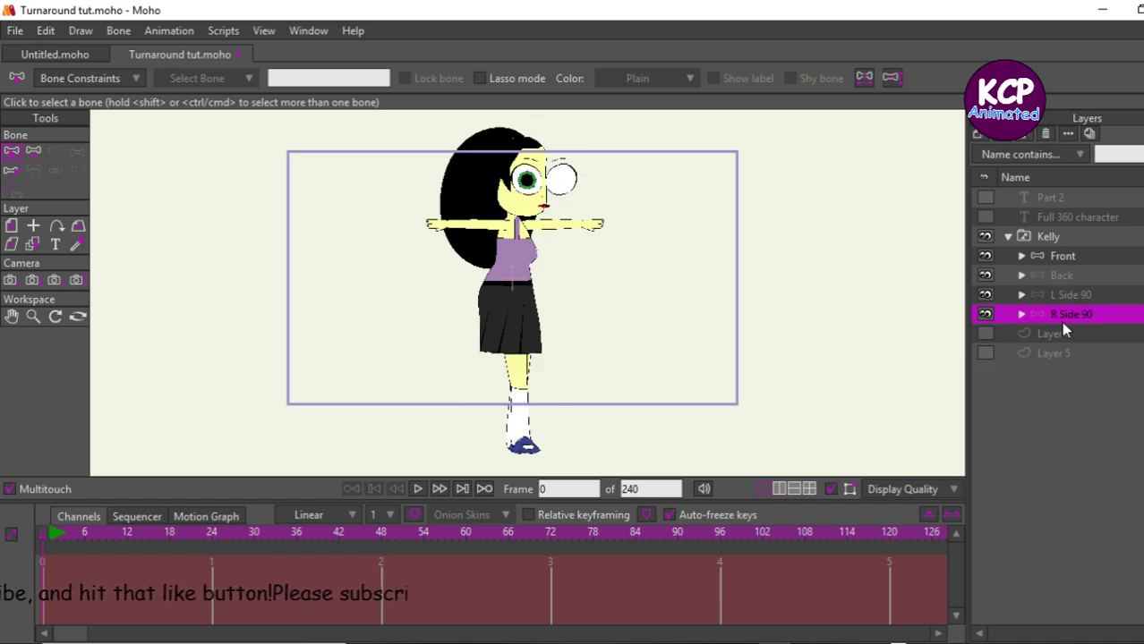
# Step: Set the Kelly switch layer's active child to Front, Back, L Side 90 and finally R Side 90, checking each view of the turnaround
pyautogui.click(1068, 236)
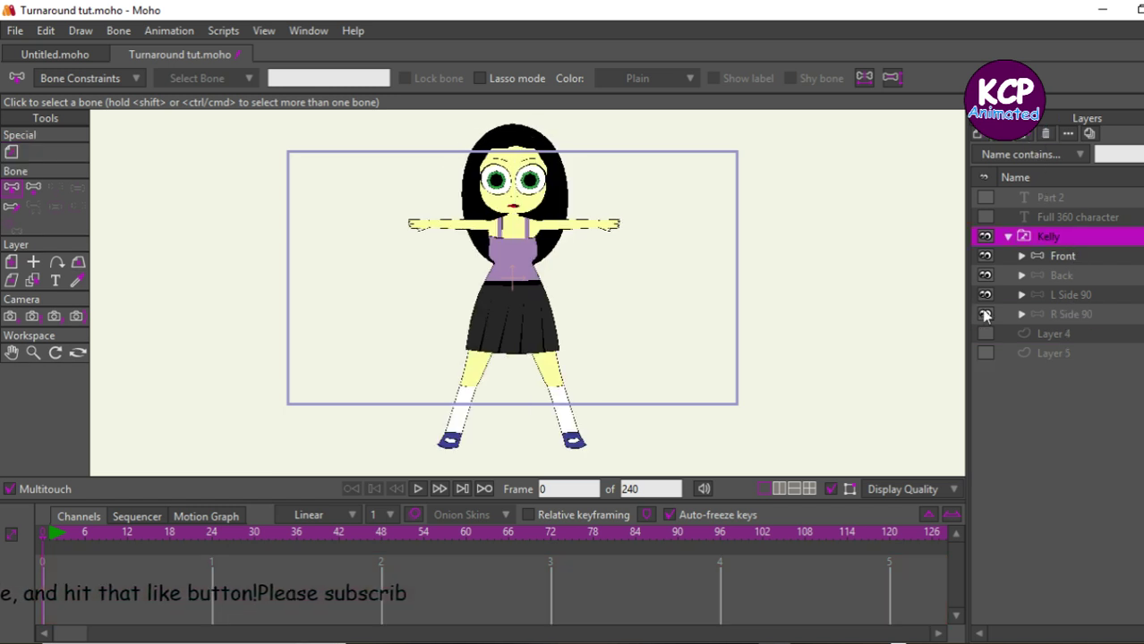
pyautogui.click(12, 154)
pyautogui.click(161, 80)
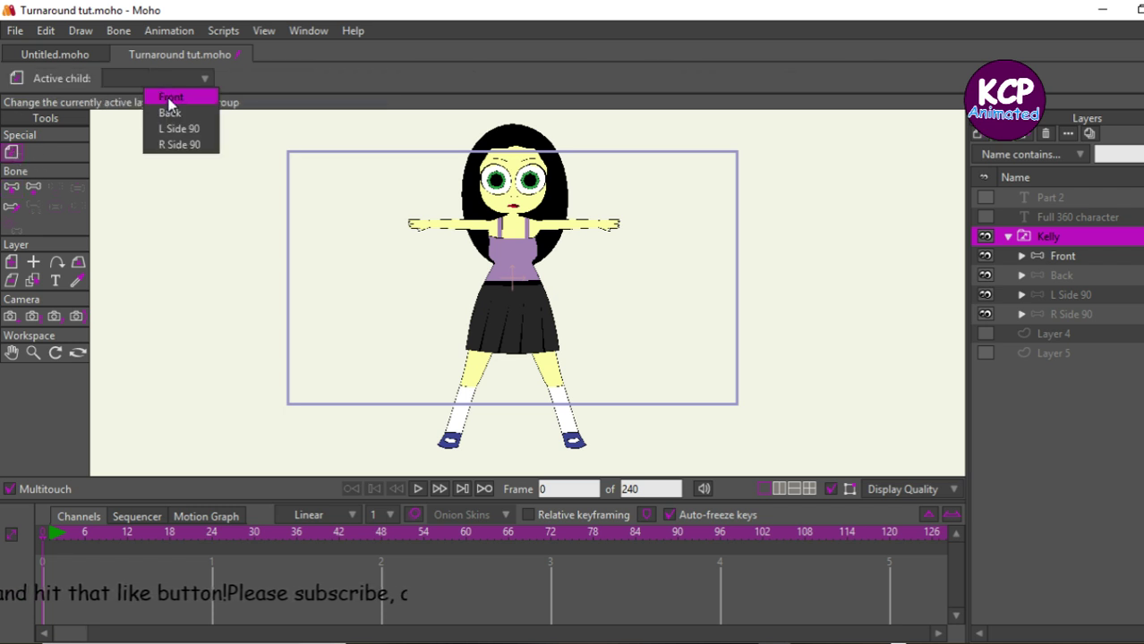
pyautogui.click(170, 99)
pyautogui.click(167, 80)
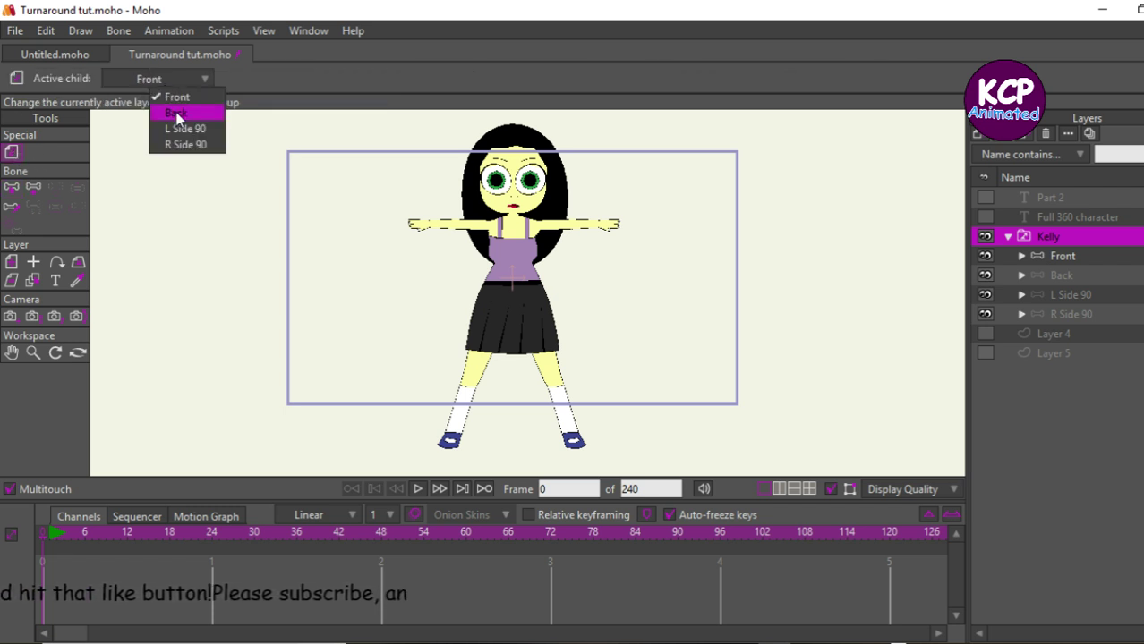
pyautogui.click(178, 115)
pyautogui.click(170, 79)
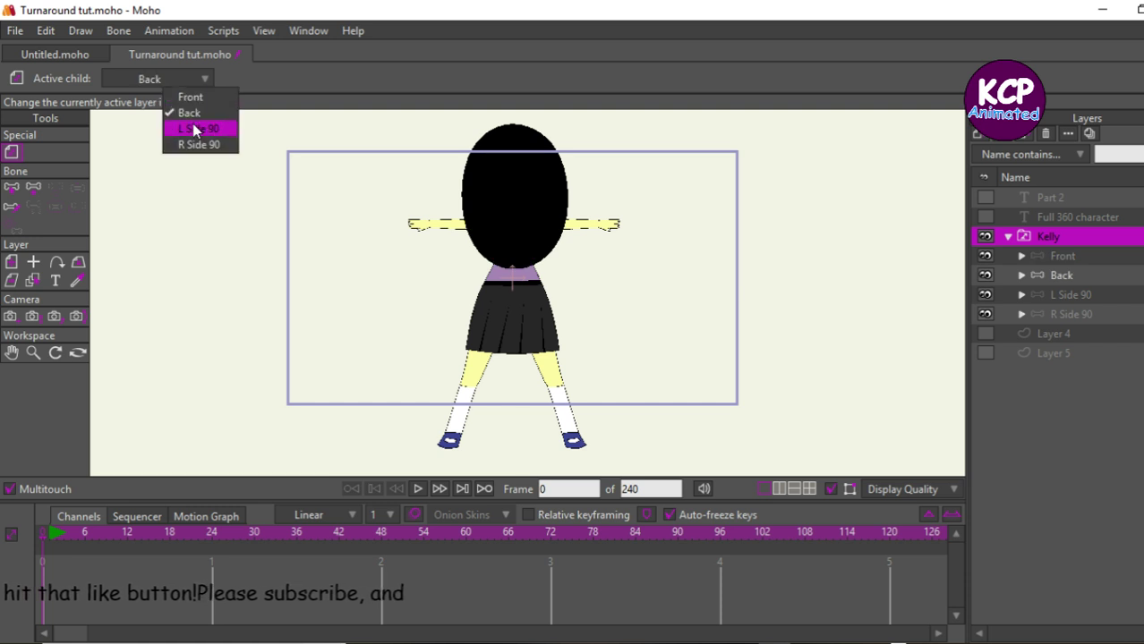
pyautogui.click(196, 129)
pyautogui.click(184, 87)
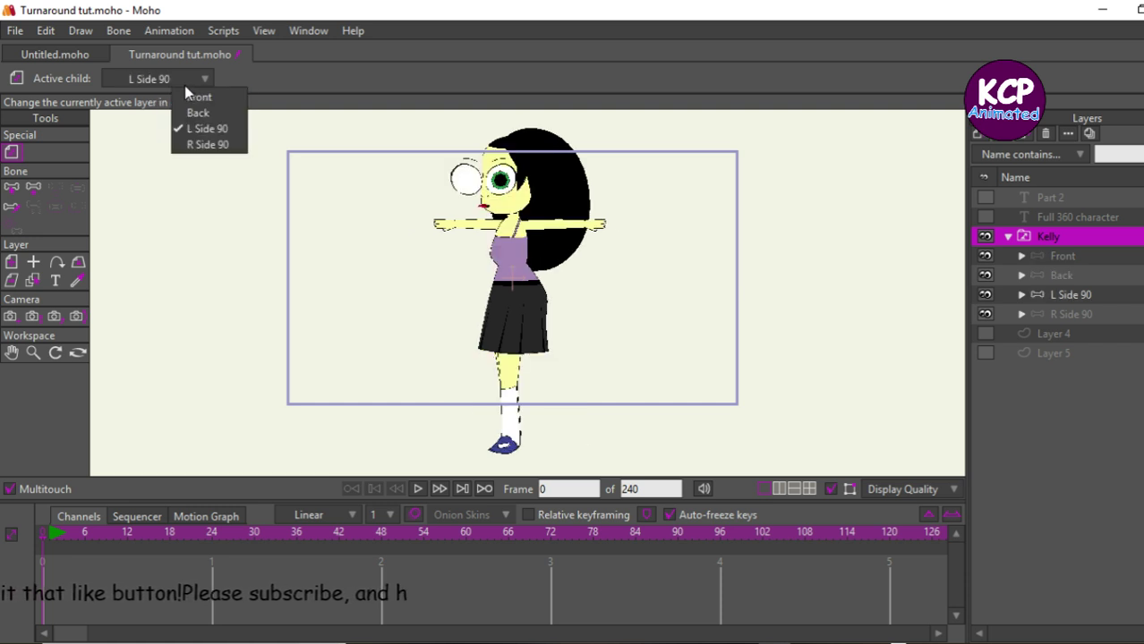
pyautogui.click(215, 145)
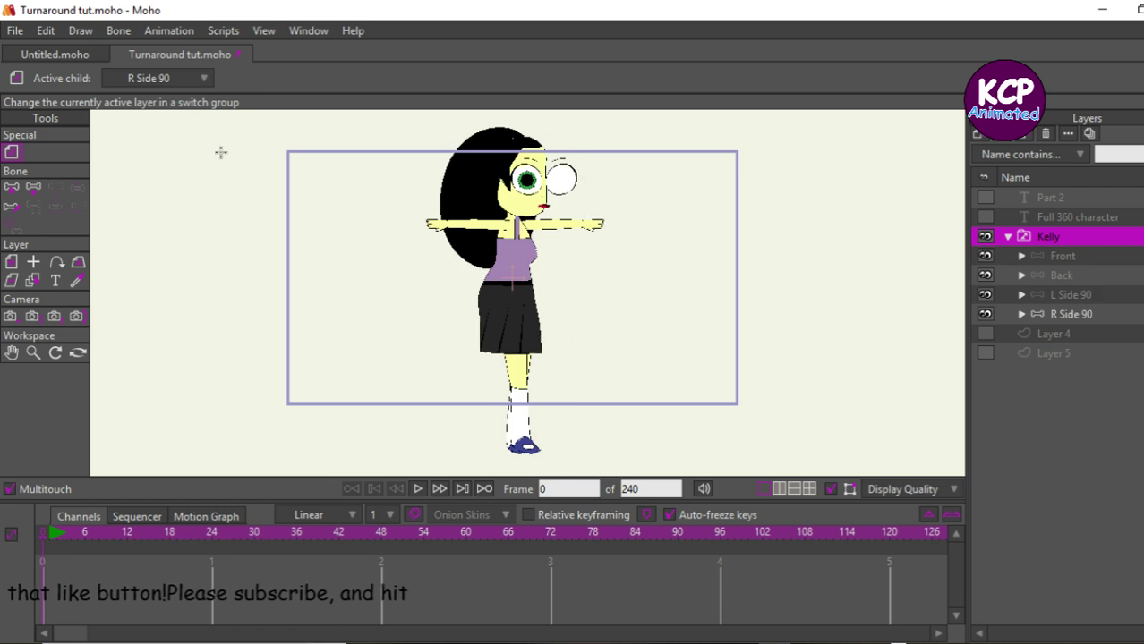
pyautogui.click(177, 85)
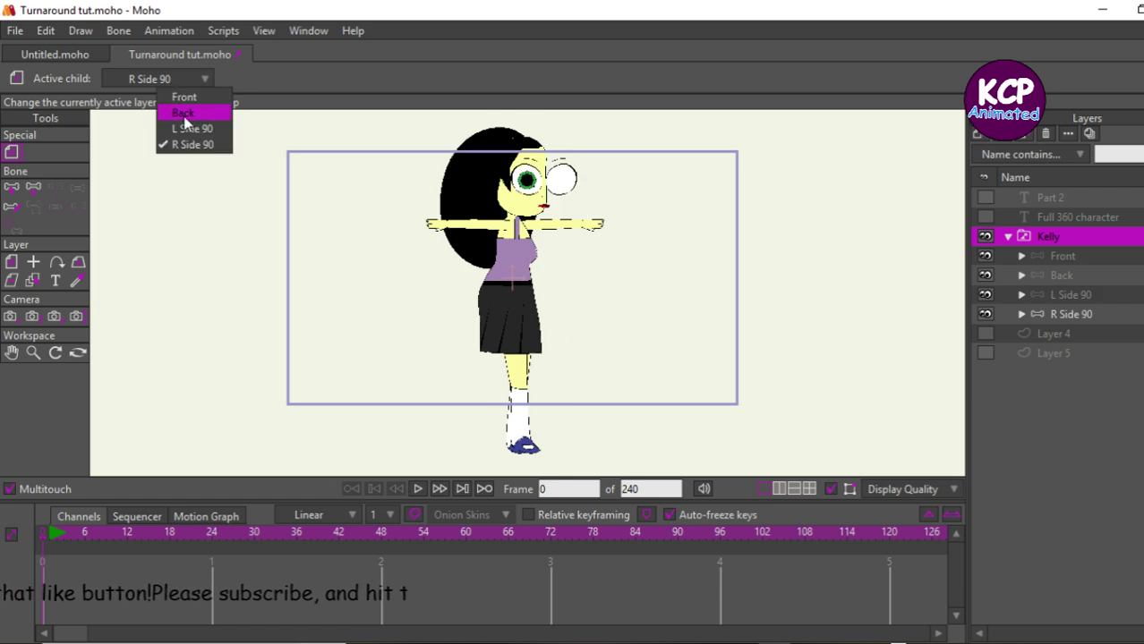
pyautogui.click(143, 73)
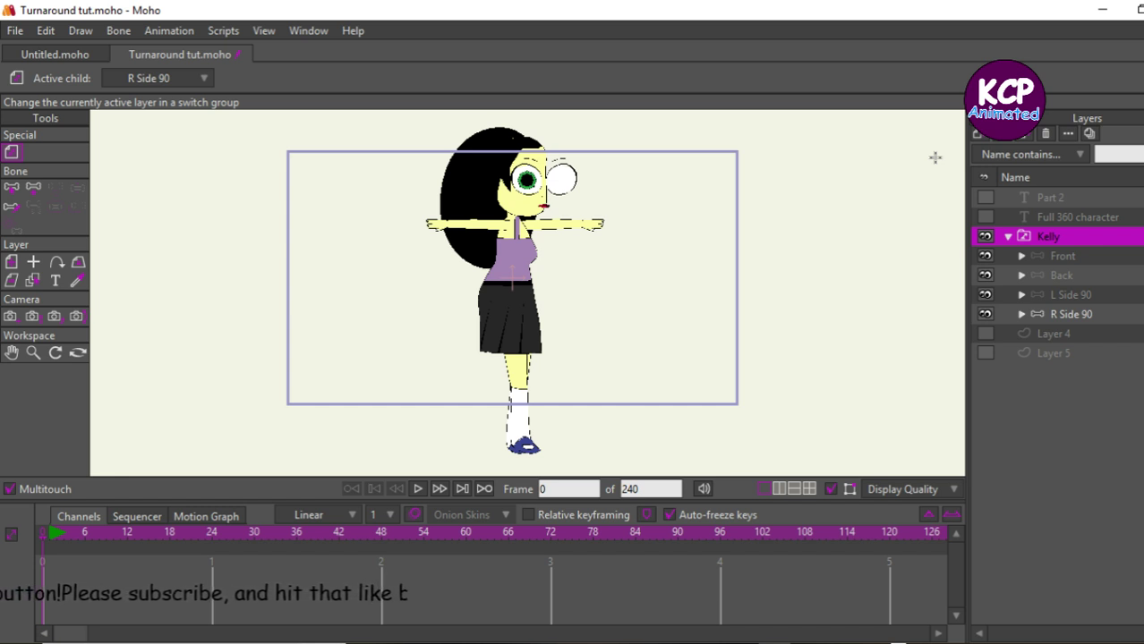
pyautogui.click(638, 637)
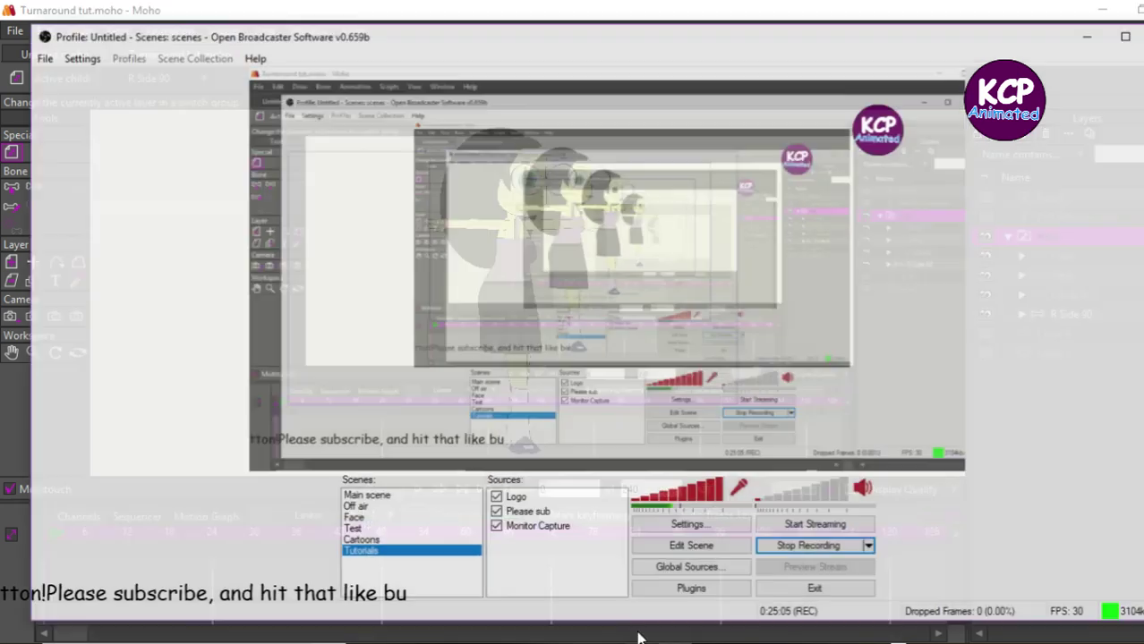